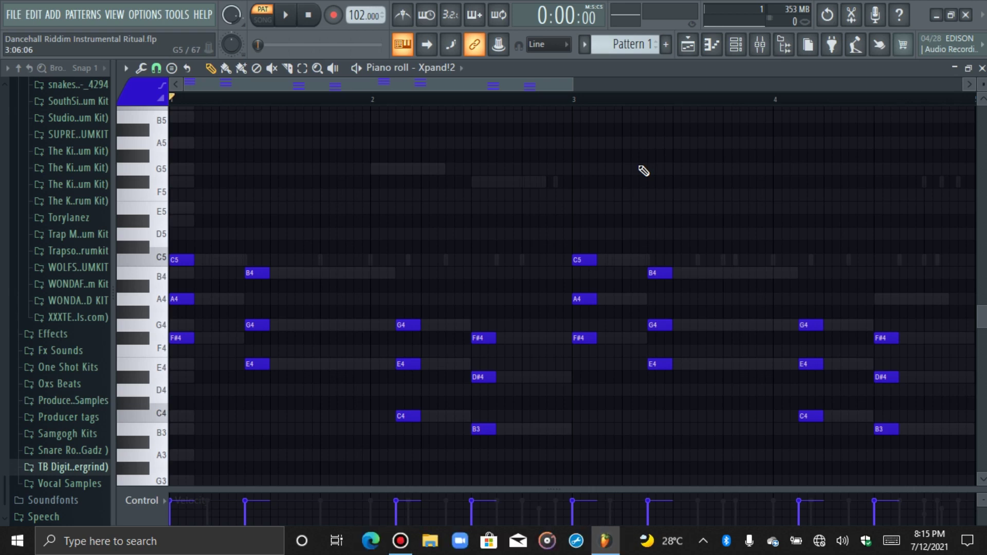
scroll(520, 245, "up", 3)
scroll(520, 245, "down", 5)
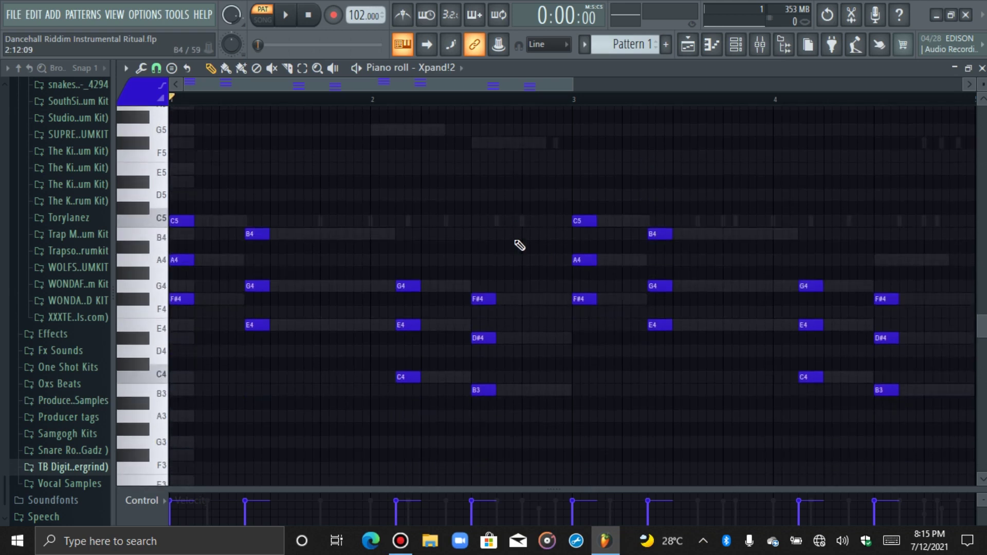
scroll(520, 246, "up", 2)
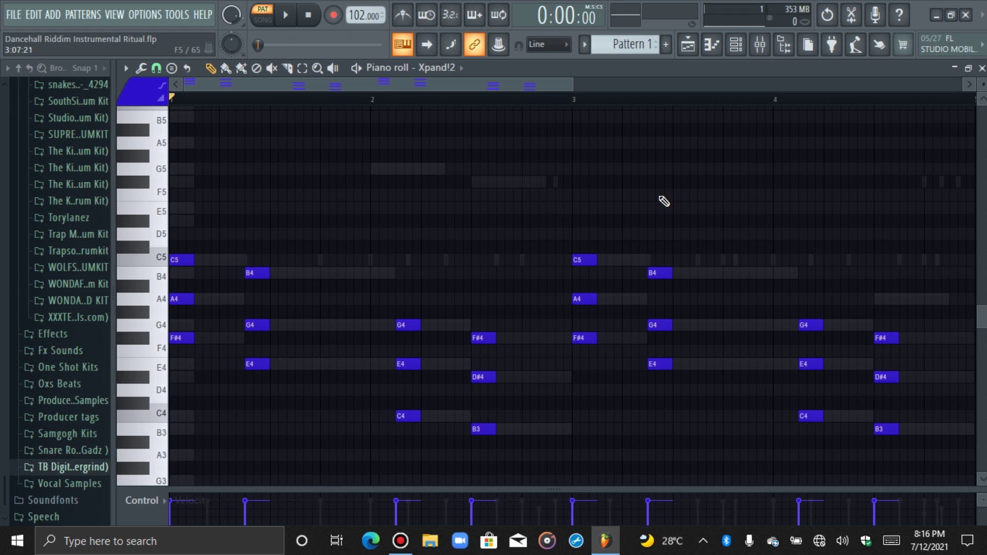
scroll(664, 201, "down", 2)
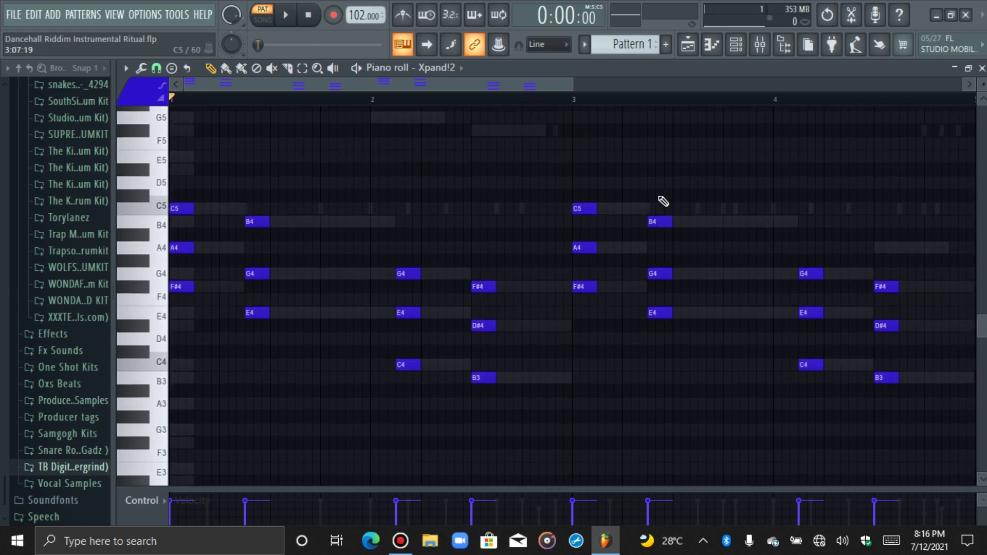
scroll(664, 201, "up", 2)
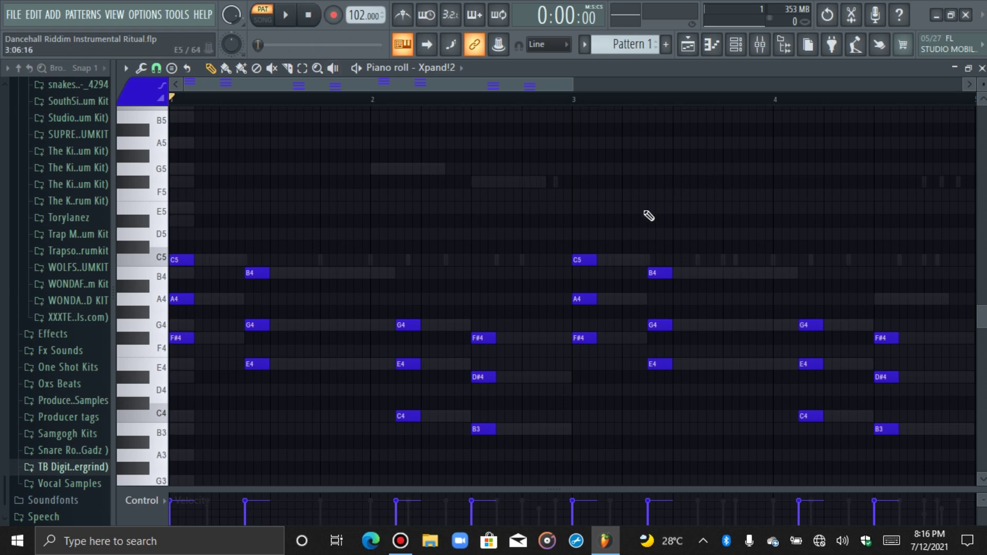
Step: View the E Harmonic Minor Scale channel's notes in the piano roll and return to the first Xpand!2 channel
left_click(440, 67)
left_click(444, 97)
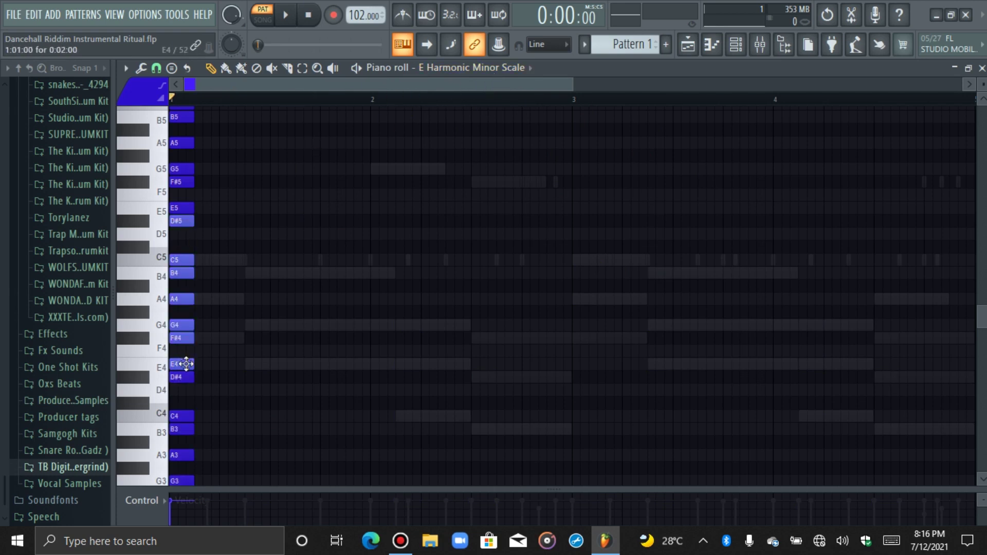
left_click(498, 67)
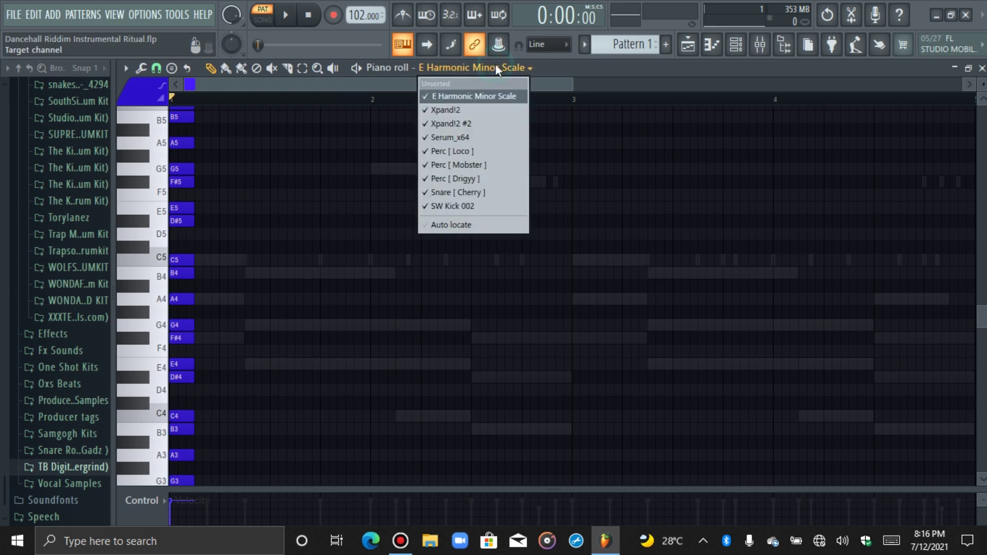
left_click(473, 110)
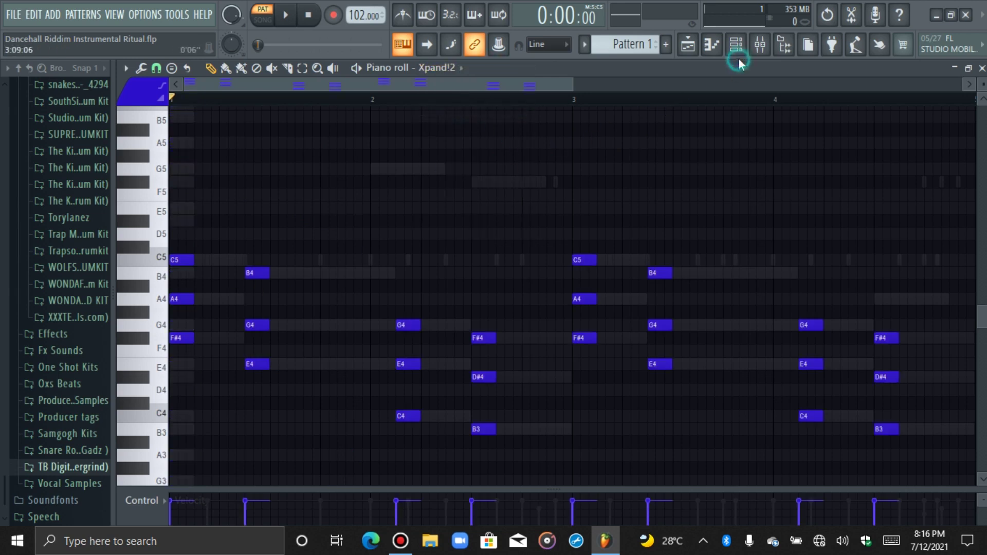
Step: Open the first Xpand!2 channel's instrument from the channel rack to examine its loaded sound, and close it
left_click(738, 53)
left_click(260, 134)
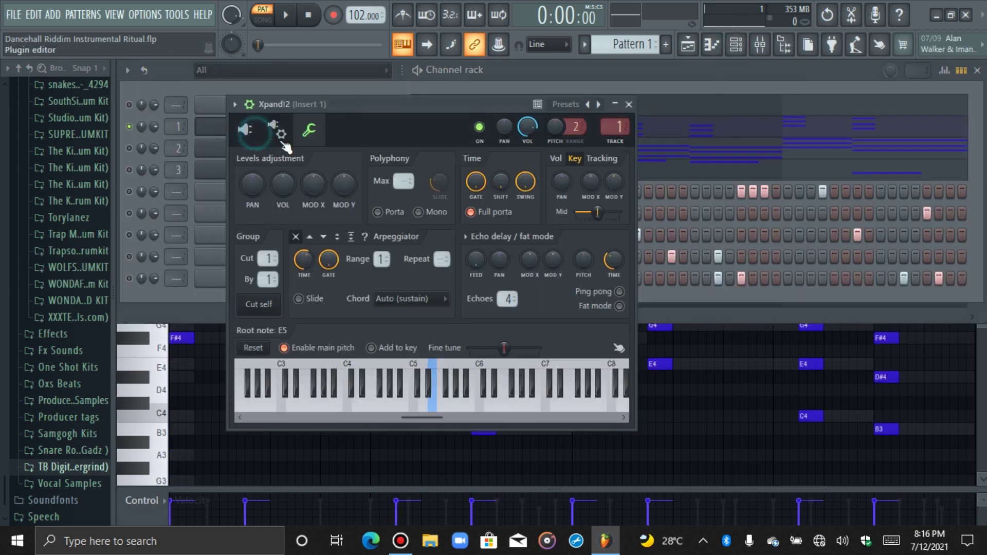
left_click(247, 105)
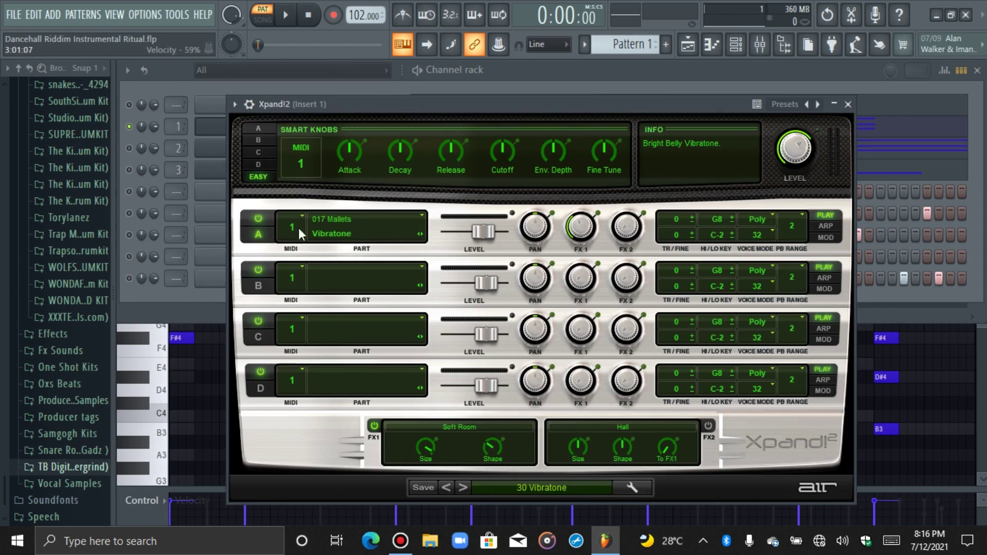
left_click(217, 126)
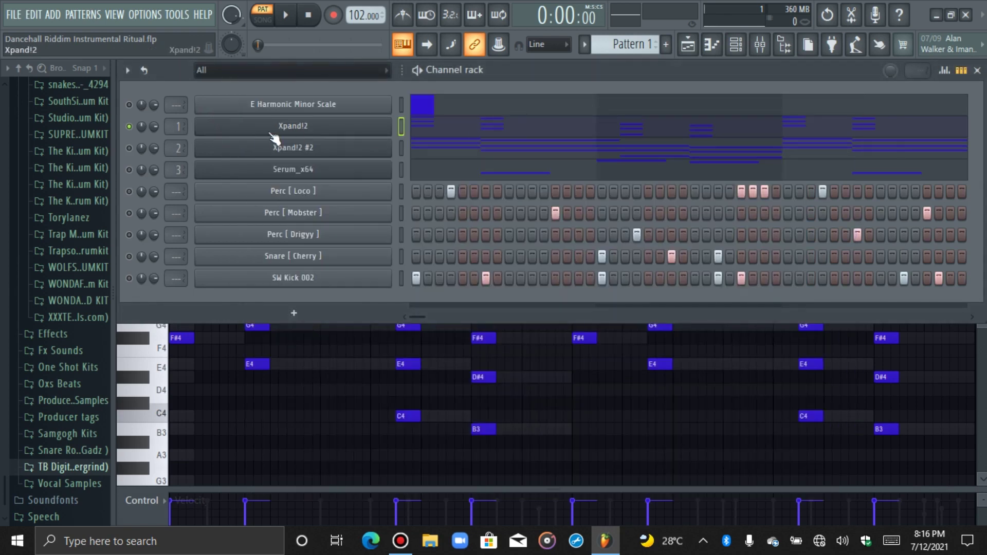
Step: Play the pattern with the Xpand!2 chords shown in the piano roll, and stop playback
left_click(712, 44)
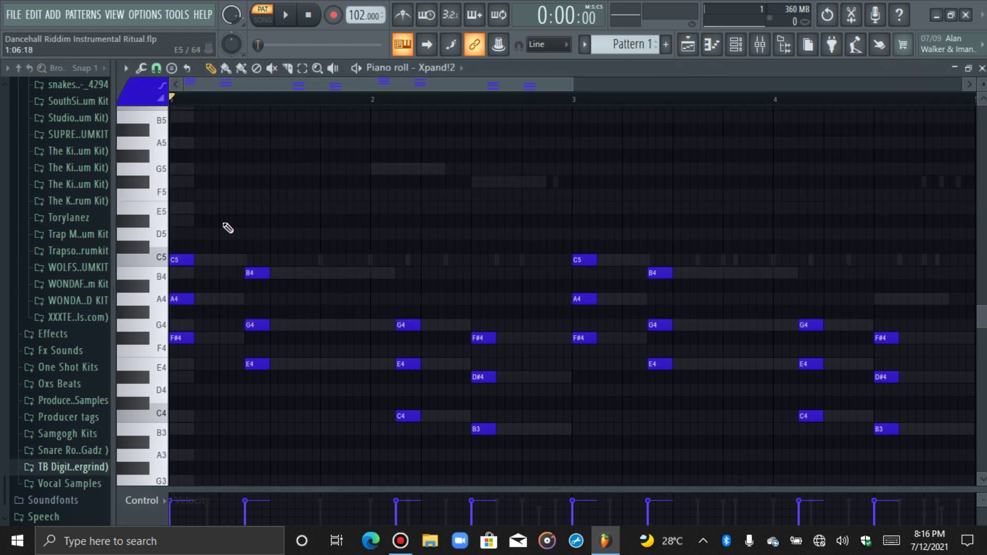
key("space")
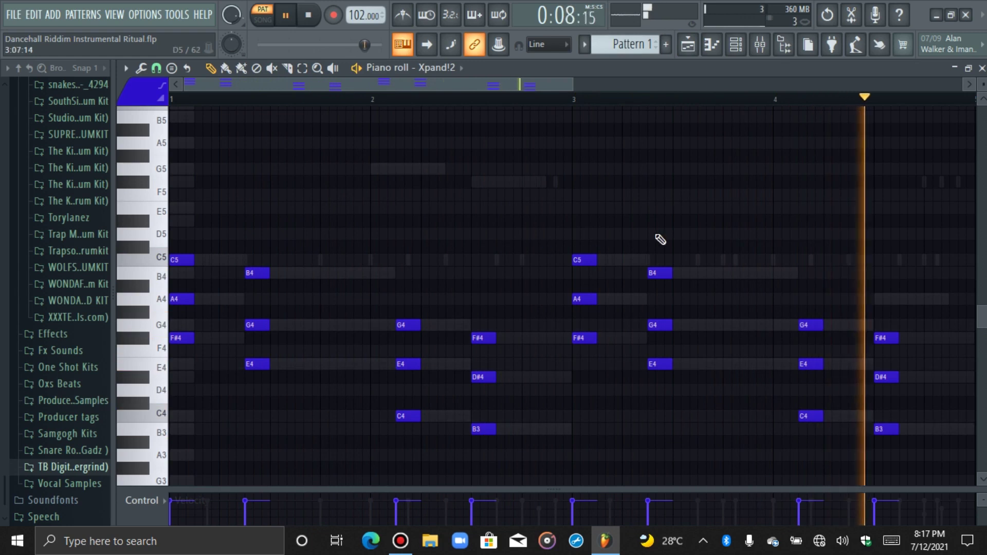
key("space")
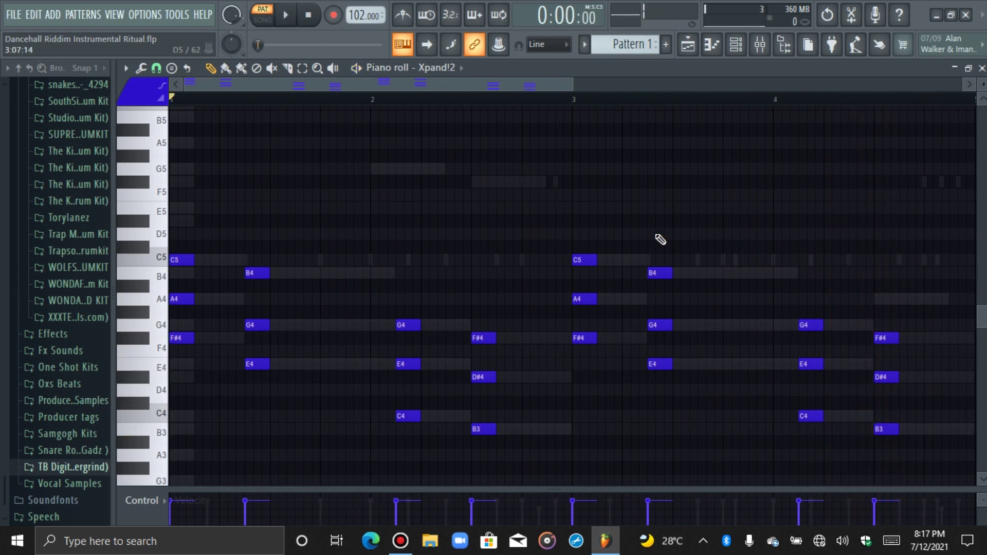
Step: Load Fruity Parametric EQ 2 into the first effect slot of mixer track Insert 1
left_click(760, 44)
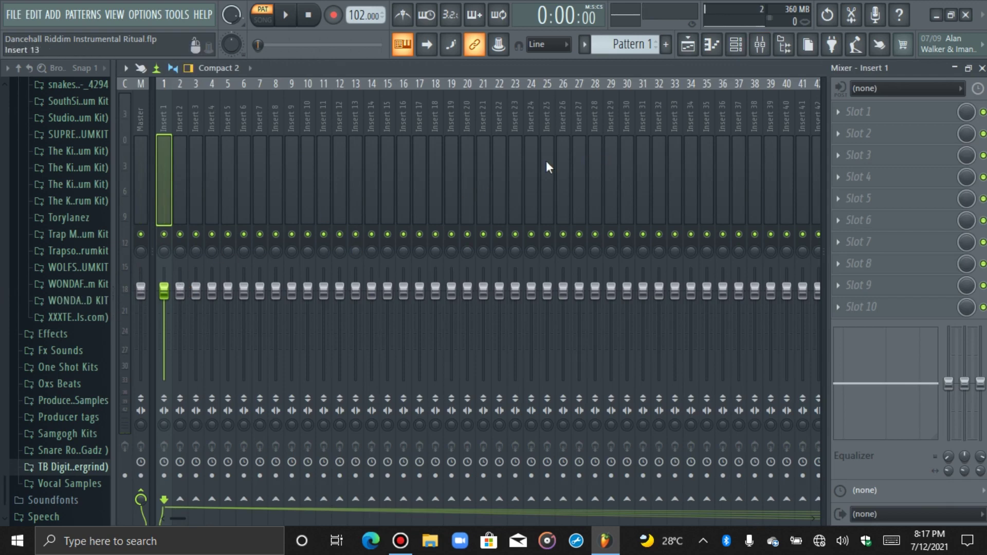
left_click(901, 119)
left_click(550, 343)
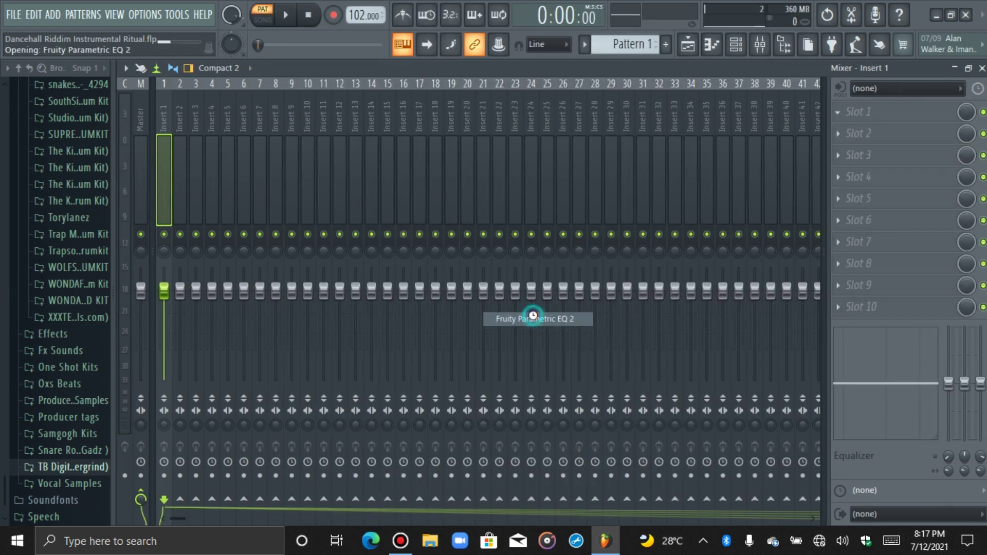
Step: Lower the velocity of all Xpand!2 chord notes in the piano roll and audition the result
left_click(712, 44)
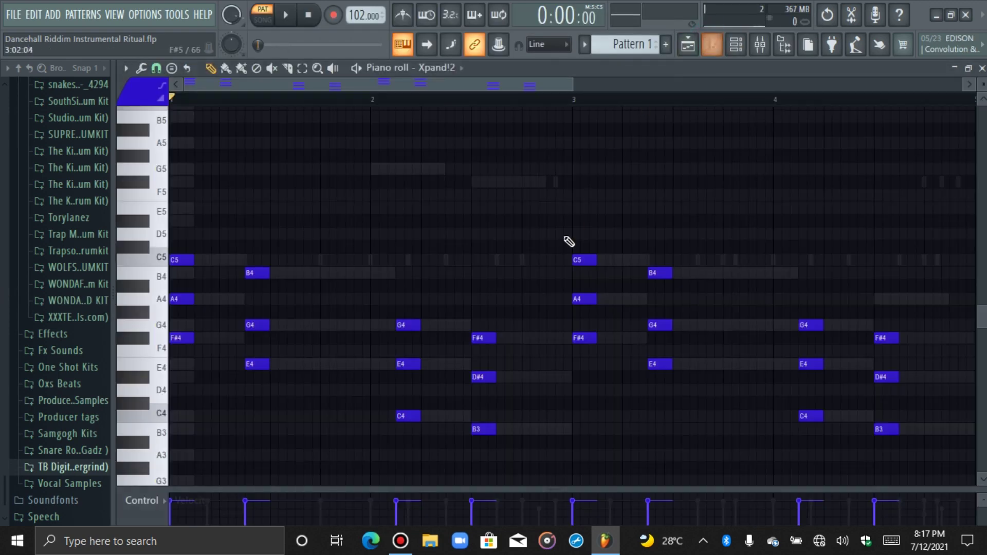
key("ctrl+a")
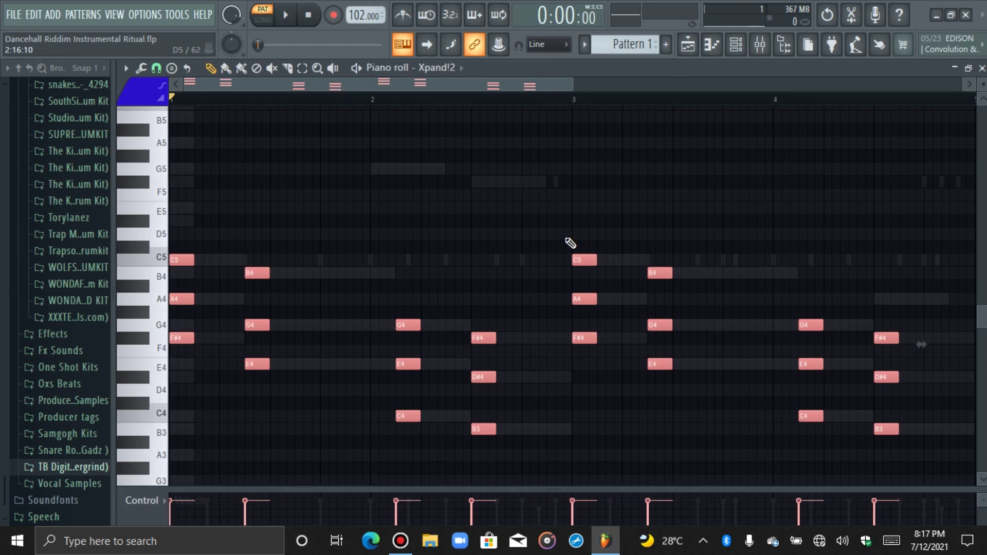
scroll(570, 244, "down", 6)
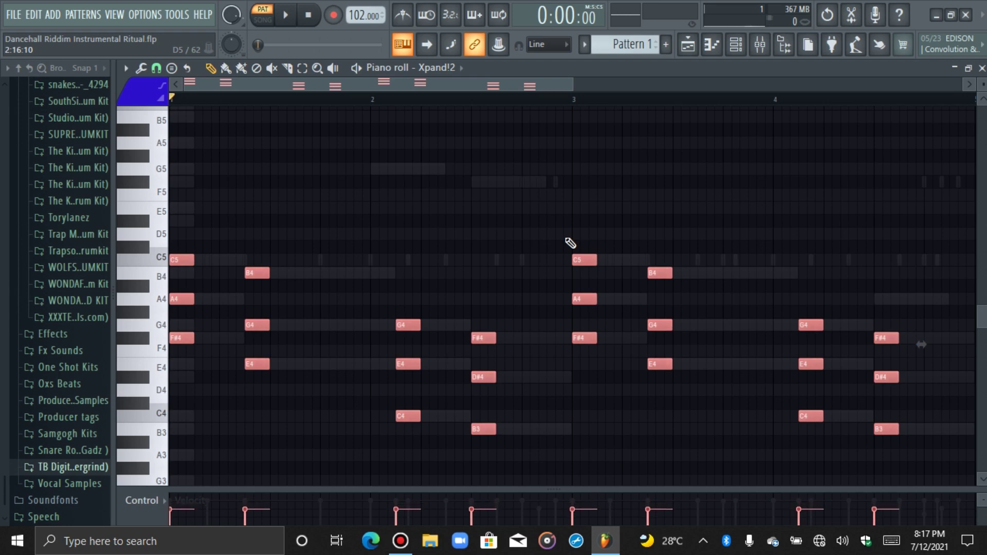
key("space")
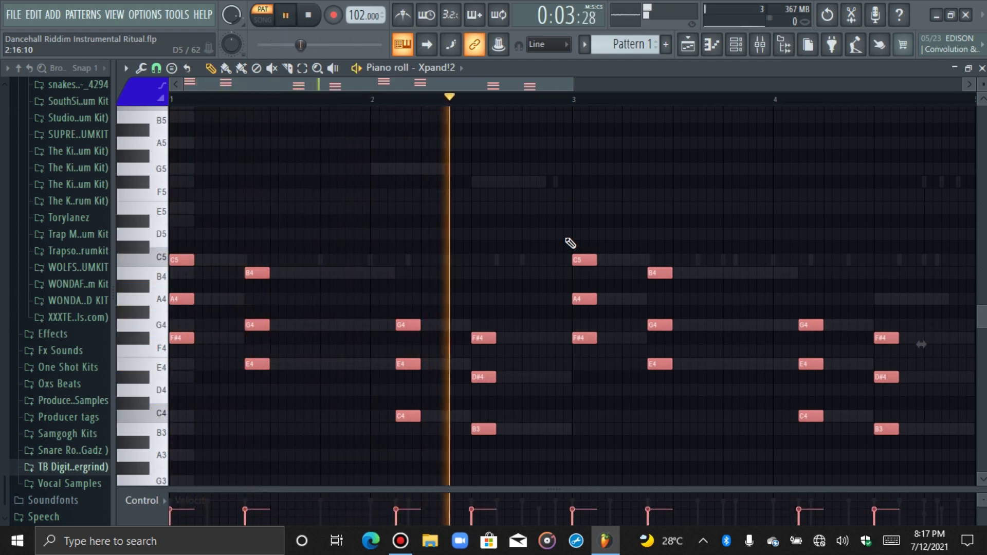
key("space")
Step: Randomize the selected Xpand!2 notes' velocity levels by -4% with the piano roll randomizer, using playback to check
left_click(760, 45)
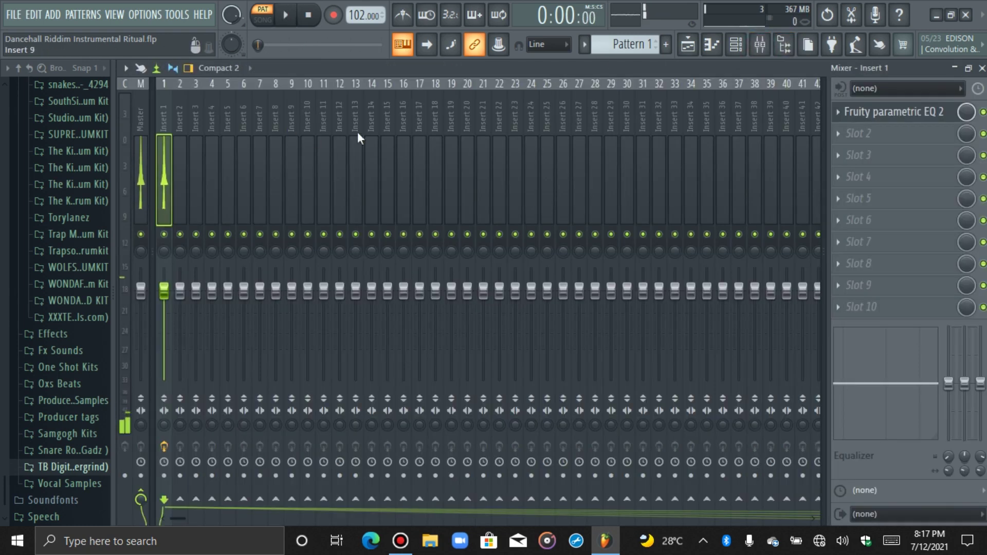
left_click(705, 51)
key("alt+r")
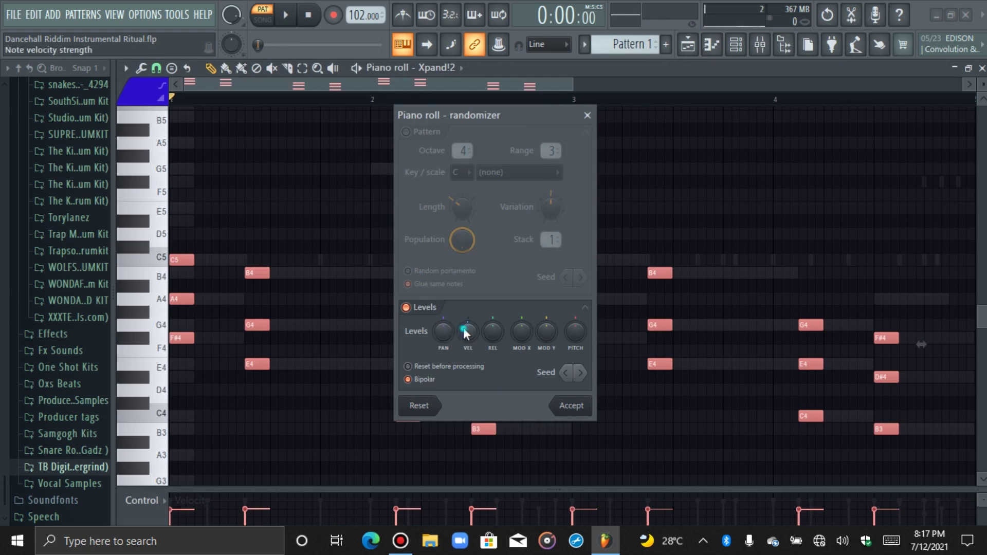
left_click_drag(468, 332, 467, 333)
key("space")
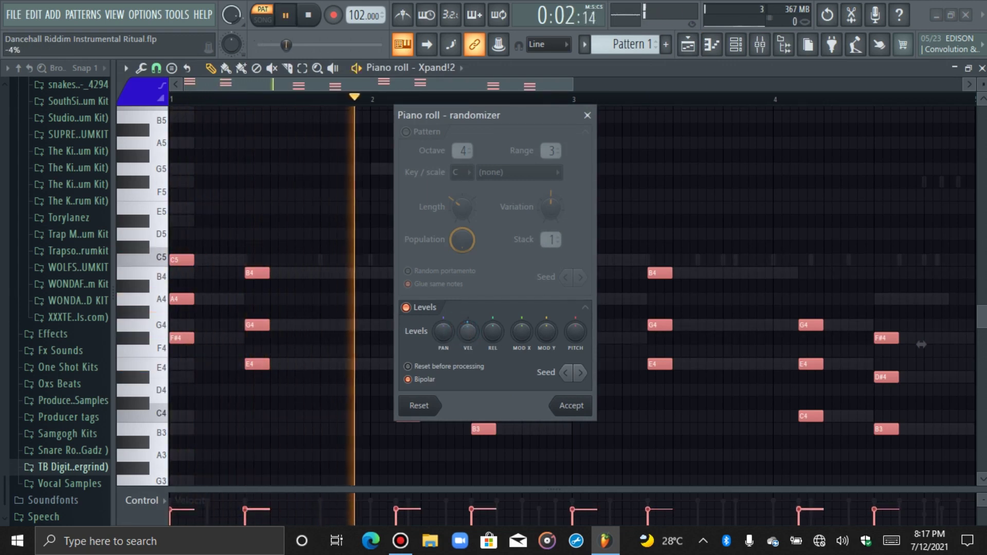
left_click(568, 406)
key("space")
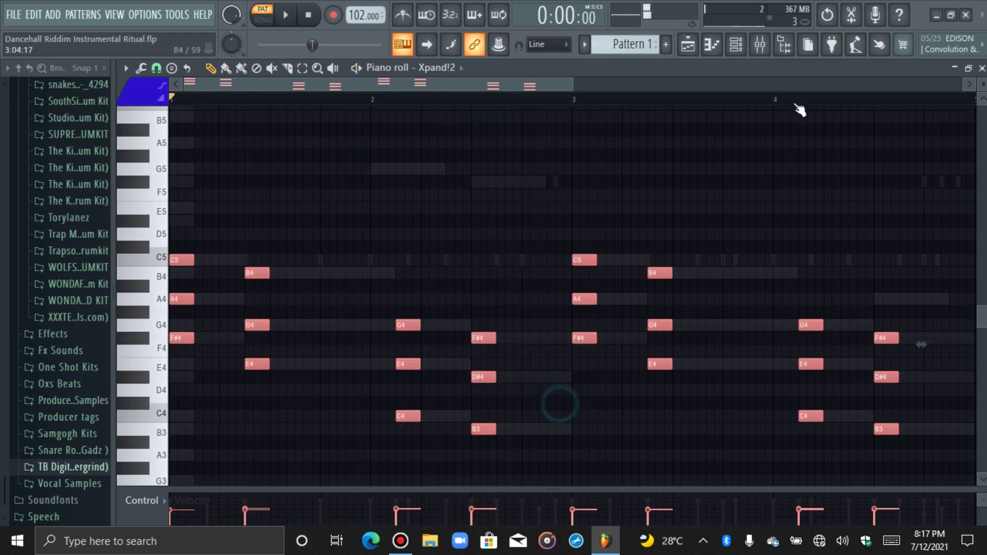
Step: Open Insert 1's Fruity Parametric EQ 2 in the mixer, reposition its window and enlarge it
left_click(760, 44)
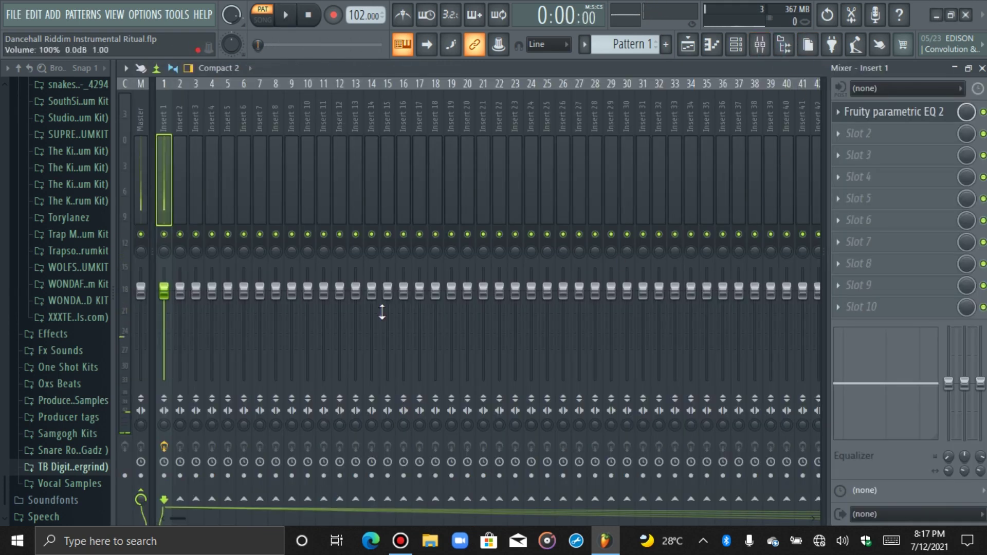
left_click(861, 116)
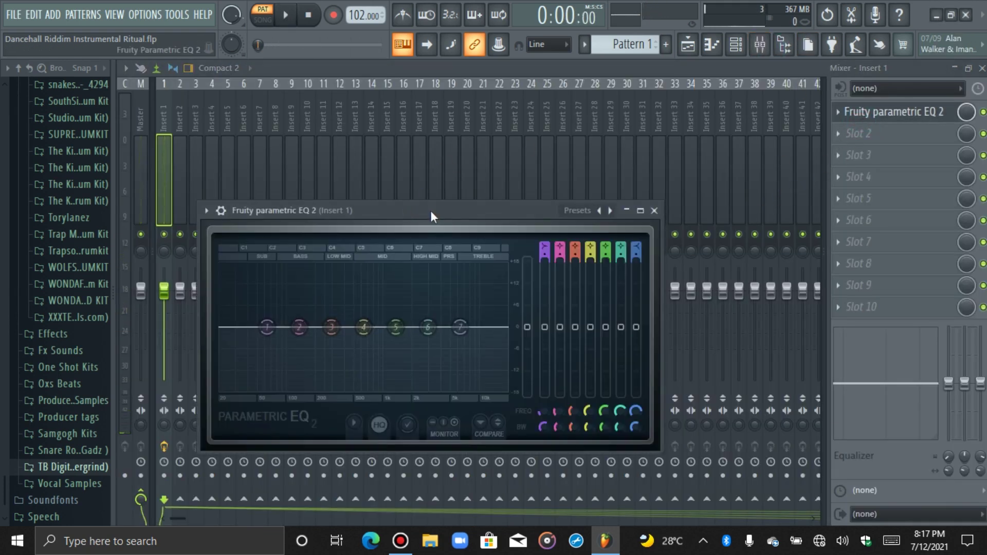
left_click_drag(433, 214, 446, 117)
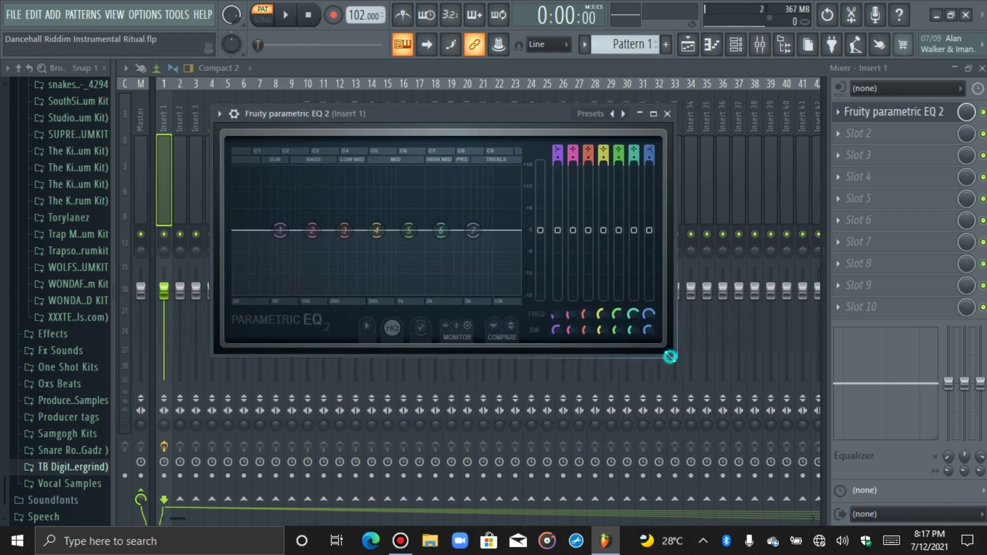
left_click_drag(661, 356, 836, 480)
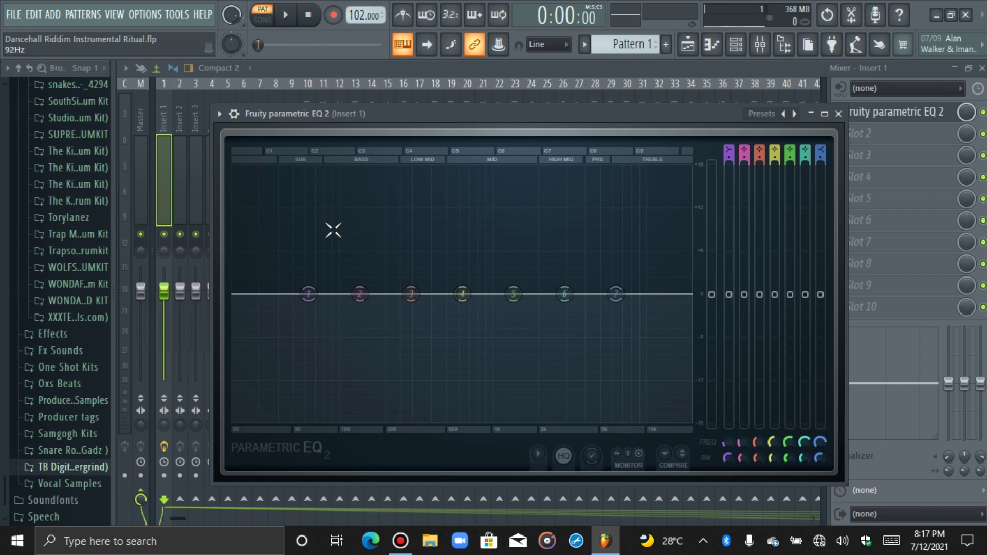
Step: Change EQ band 7 to a low pass filter and lower its frequency to between bands 5 and 6 during playback
key("space")
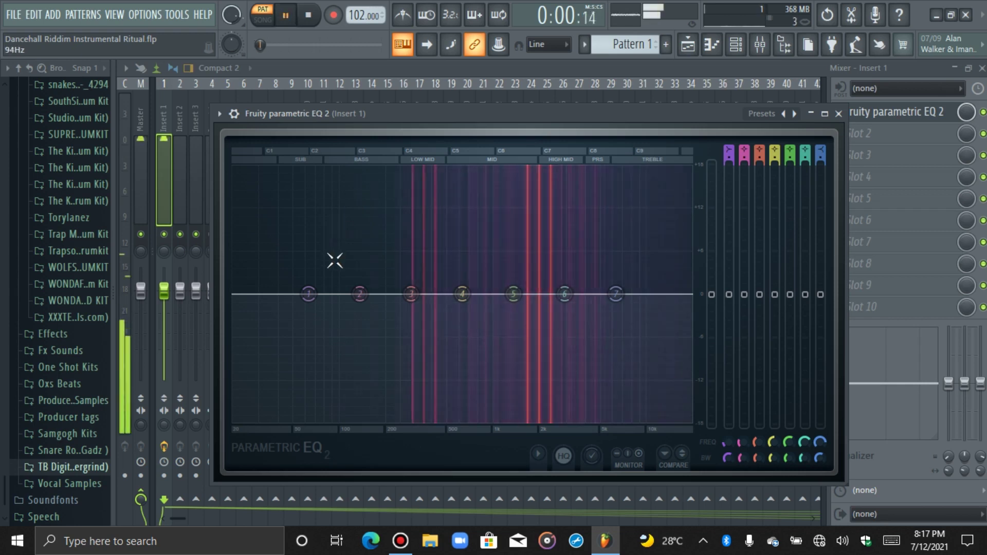
right_click(617, 296)
mouse_move(646, 335)
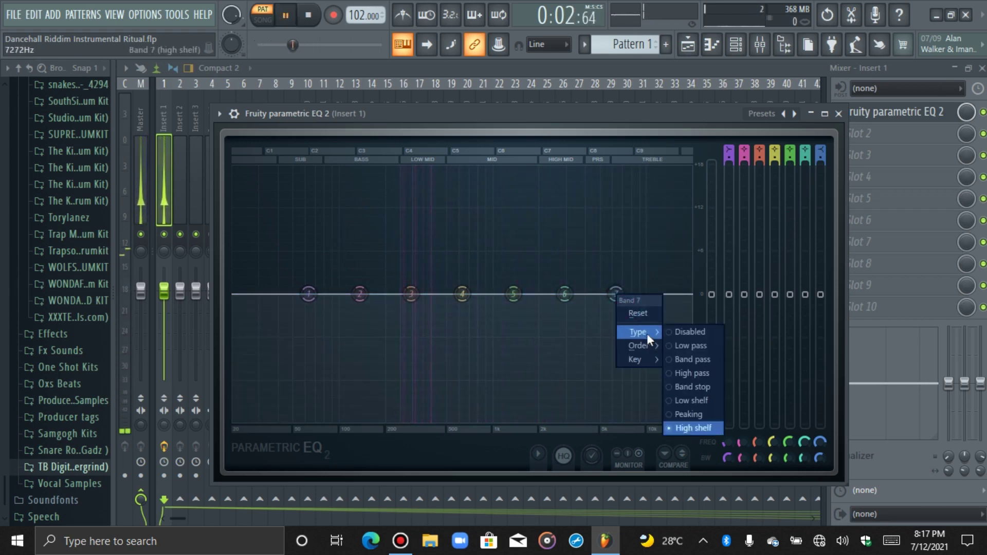
left_click(689, 346)
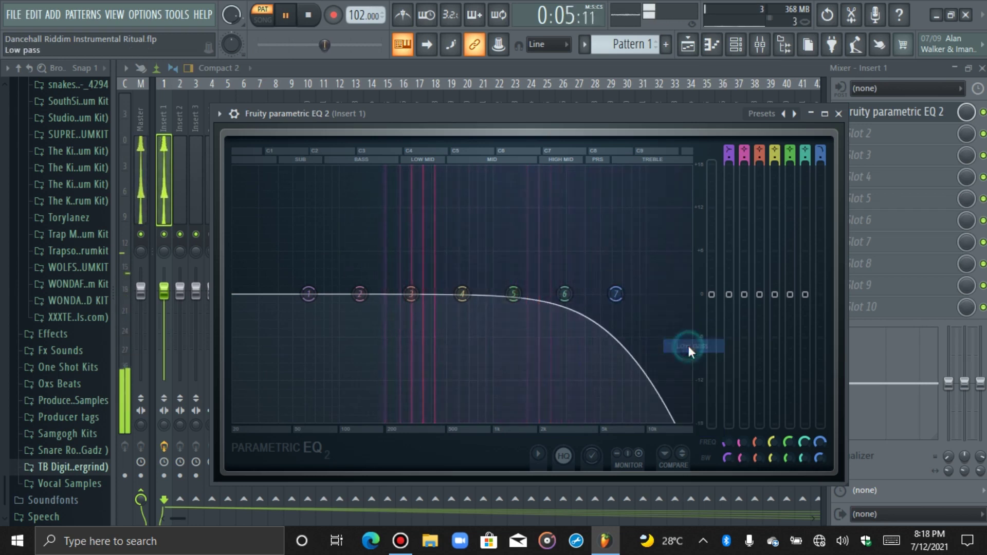
left_click_drag(616, 294, 538, 294)
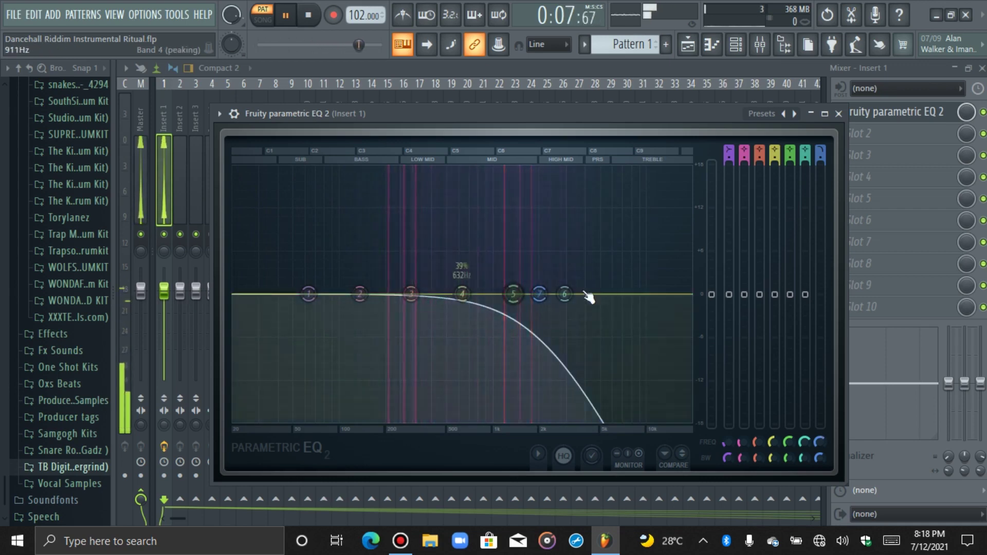
key("space")
Step: Load RC-20 Retro Color into Insert 1's second effect slot and reposition its window so the whole interface shows
left_click(878, 129)
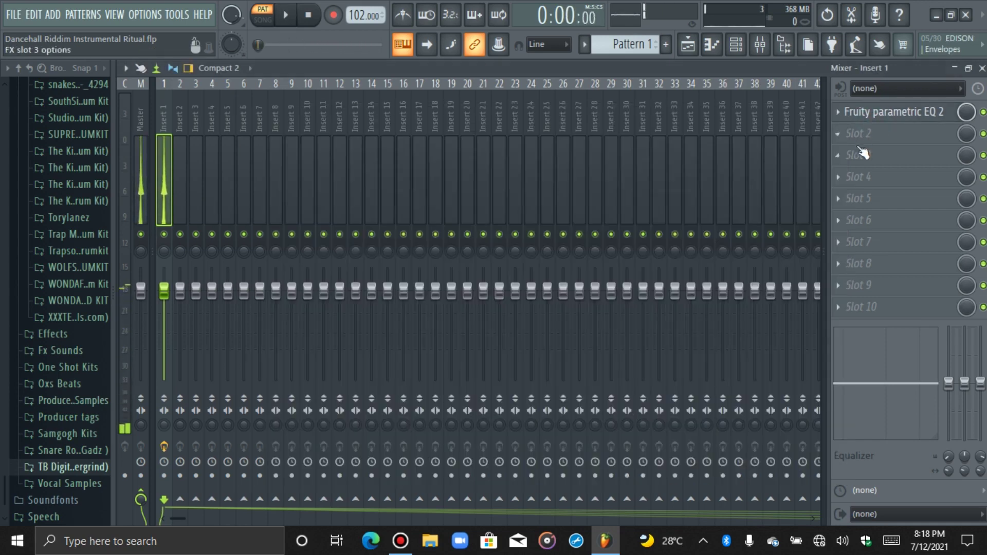
left_click(879, 133)
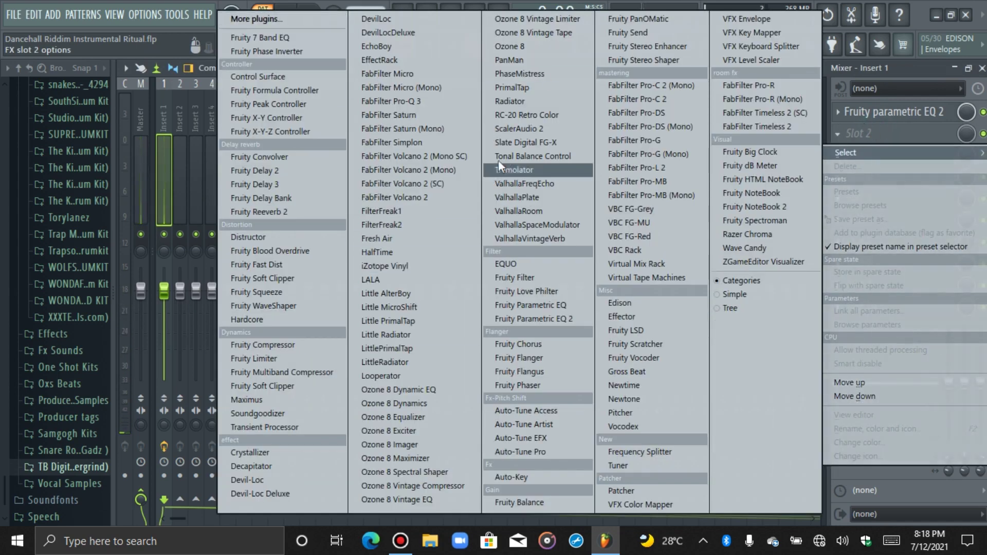
left_click(537, 114)
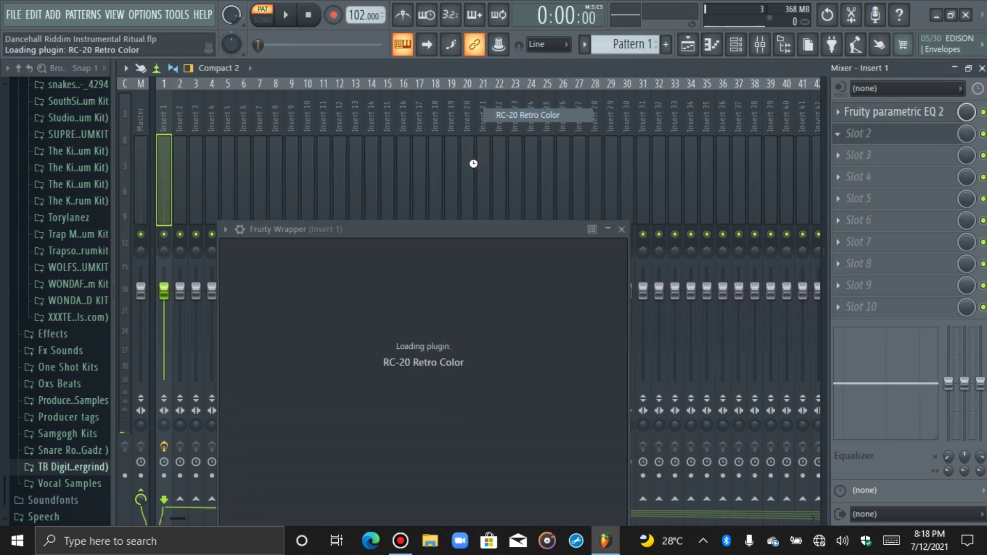
left_click_drag(485, 231, 493, 80)
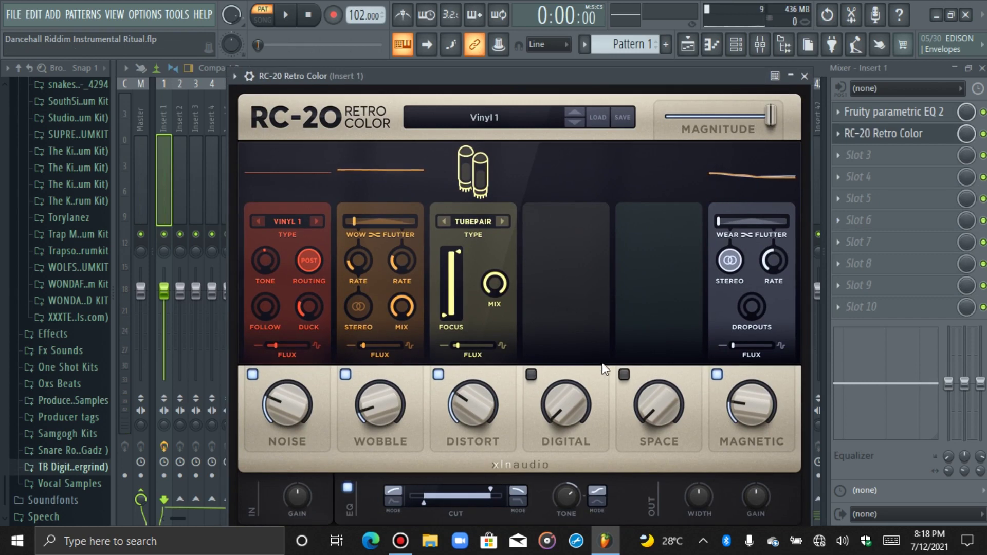
Step: Enable RC-20's Space module and switch off its Distort, Wobble and Noise modules
left_click(633, 375)
left_click(438, 374)
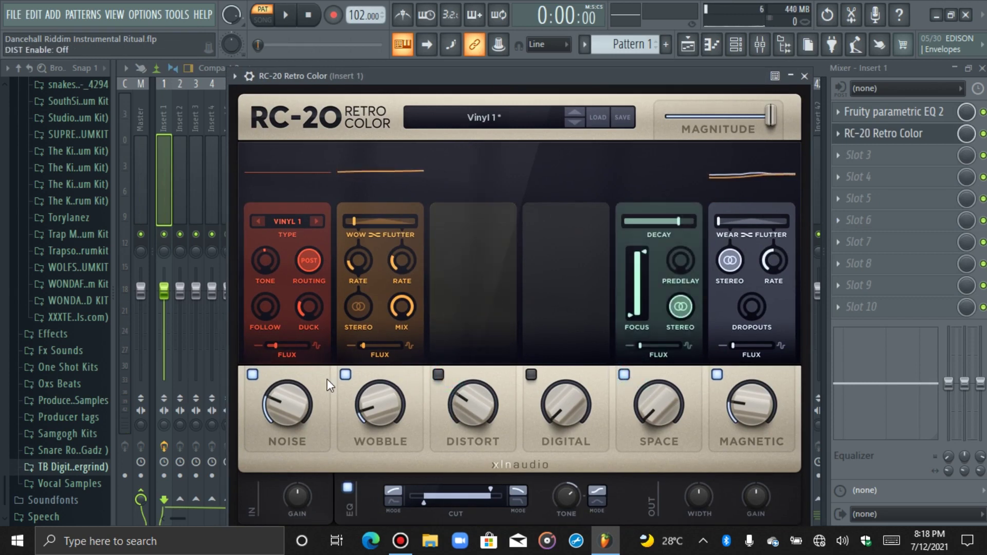
left_click(346, 375)
left_click(257, 374)
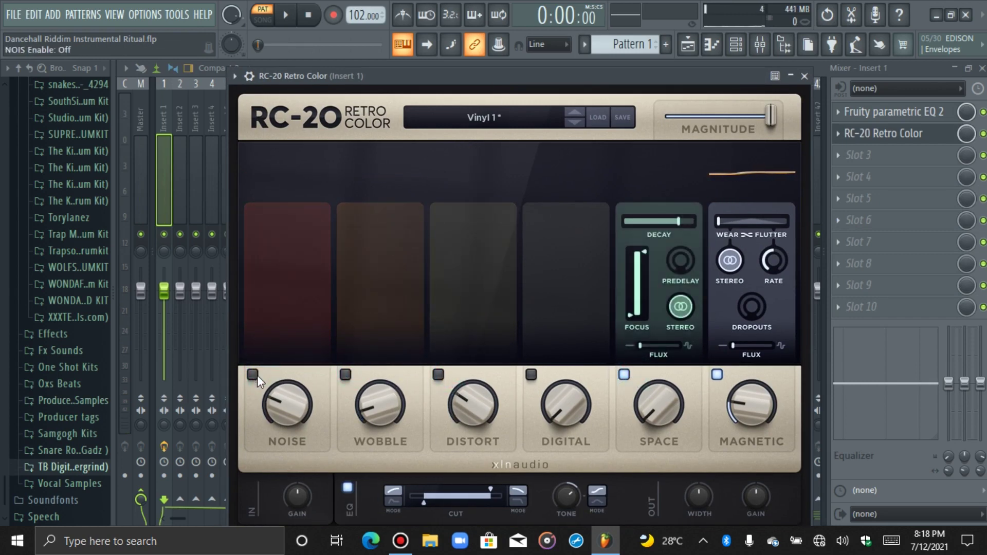
Step: Set the Space module's flux to about 23% and its amount to about 21%, checking the sound with playback
left_click_drag(643, 345, 661, 348)
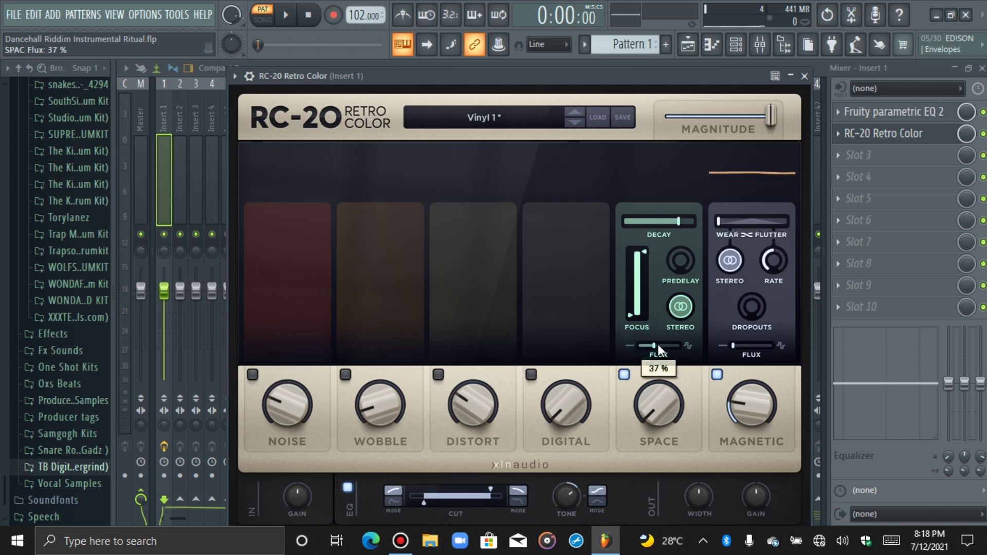
left_click_drag(662, 386, 650, 333)
key("space")
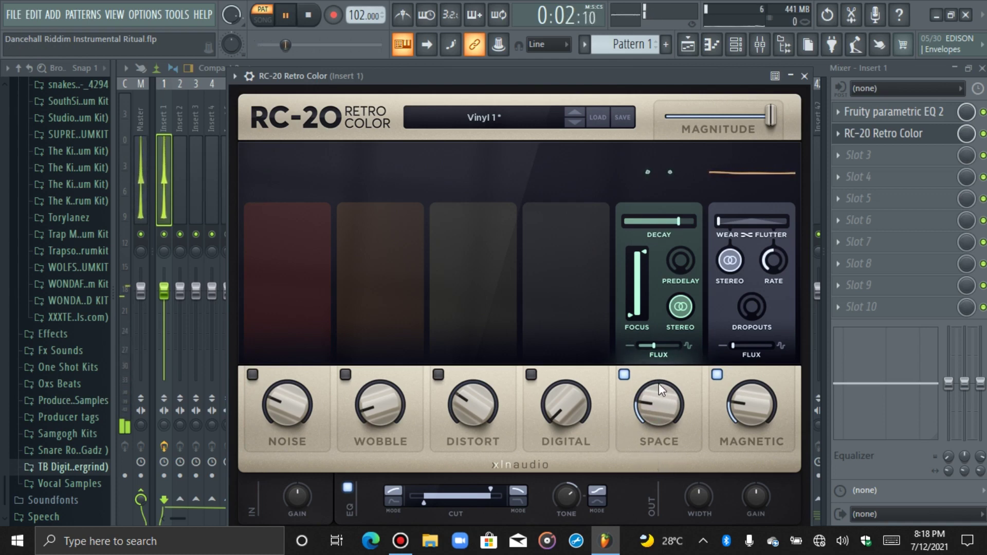
left_click_drag(649, 400, 647, 350)
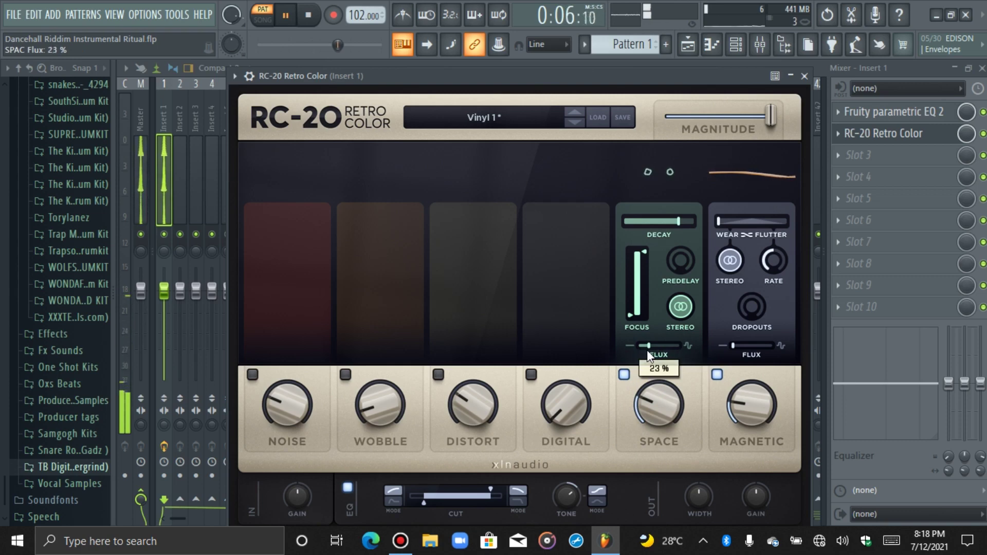
left_click_drag(650, 395, 650, 405)
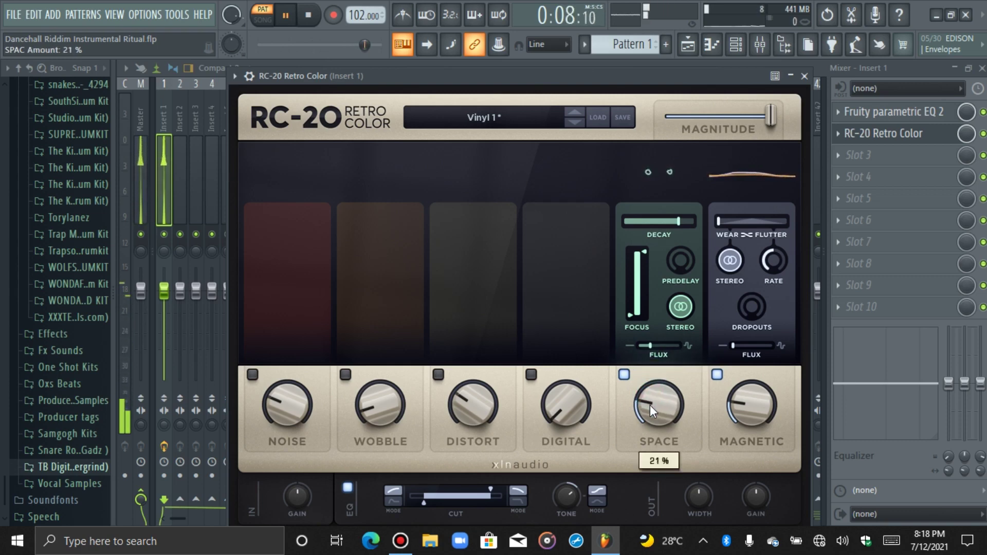
key("space")
Step: Re-enable RC-20's Wobble module and raise its amount slightly, auditioning the result with playback
left_click(346, 374)
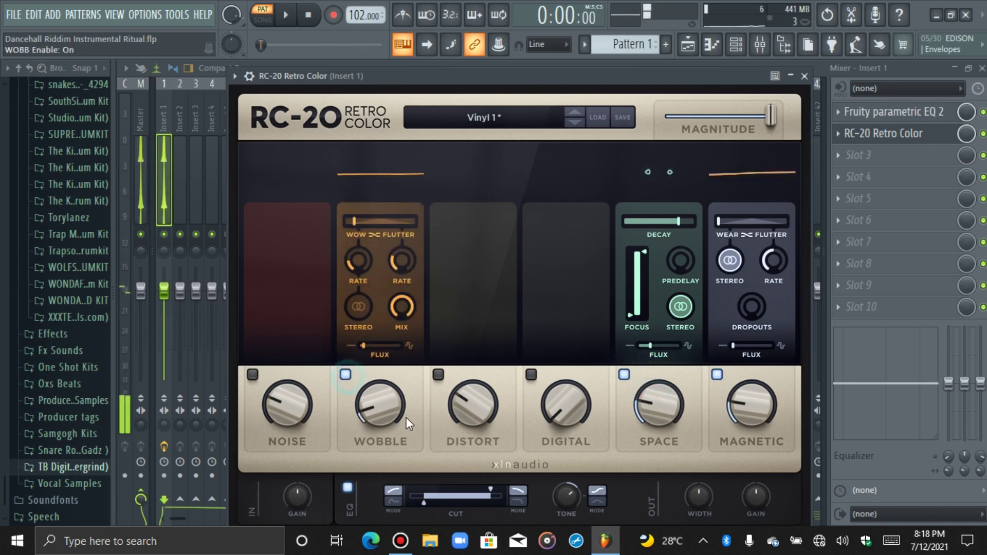
left_click_drag(407, 423, 391, 405)
key("space")
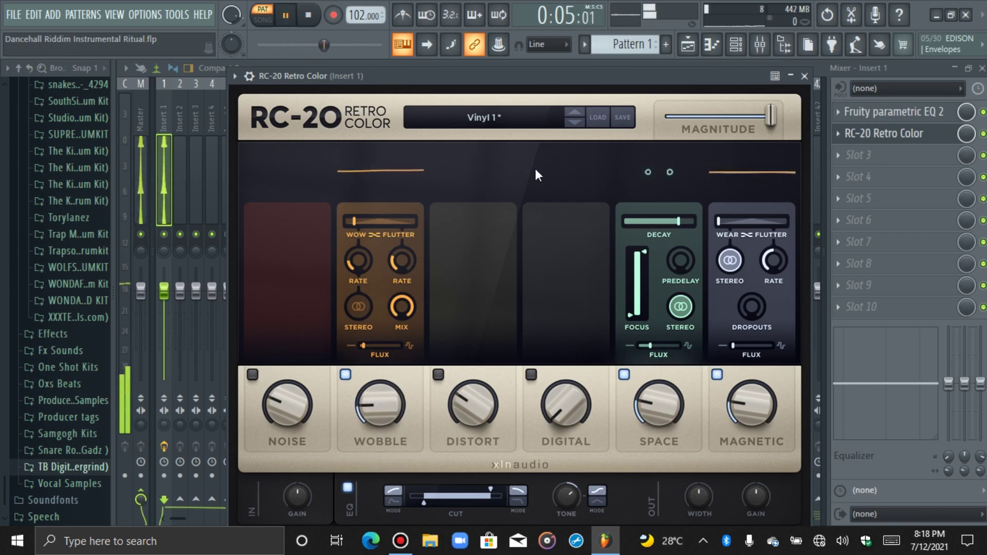
key("space")
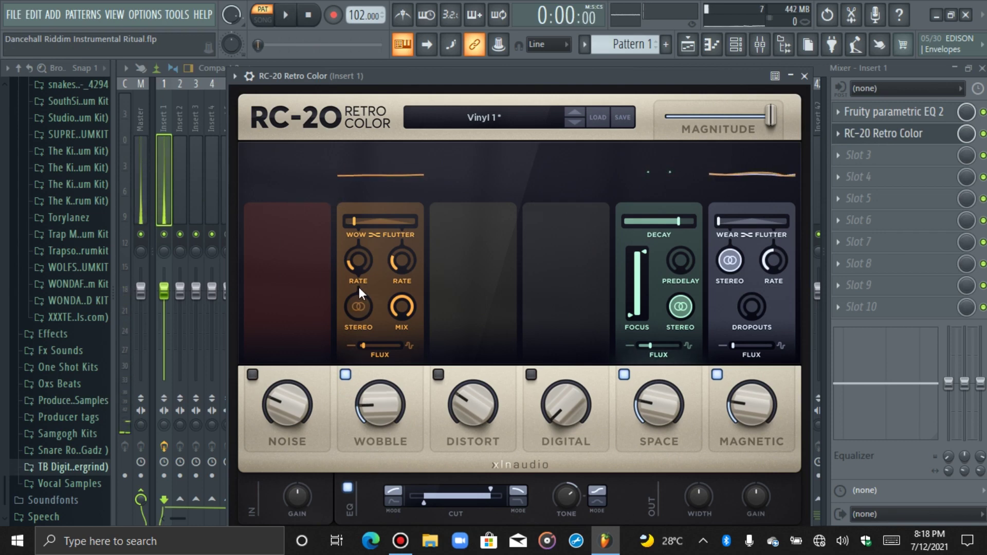
Step: Lower Insert 1's volume to about 86% during playback and unmute Xpand!2 #2 to hear both channels together
left_click(870, 133)
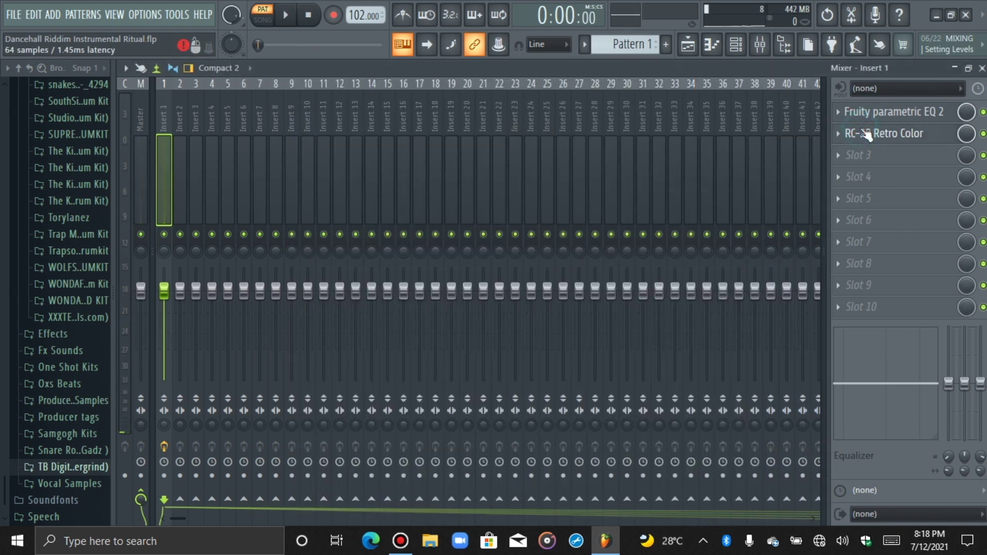
key("space")
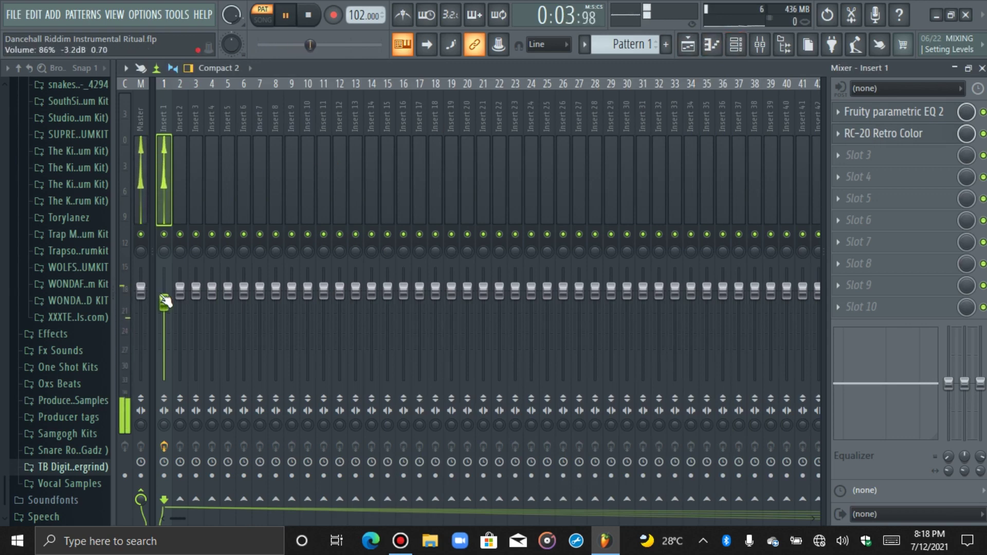
left_click(735, 44)
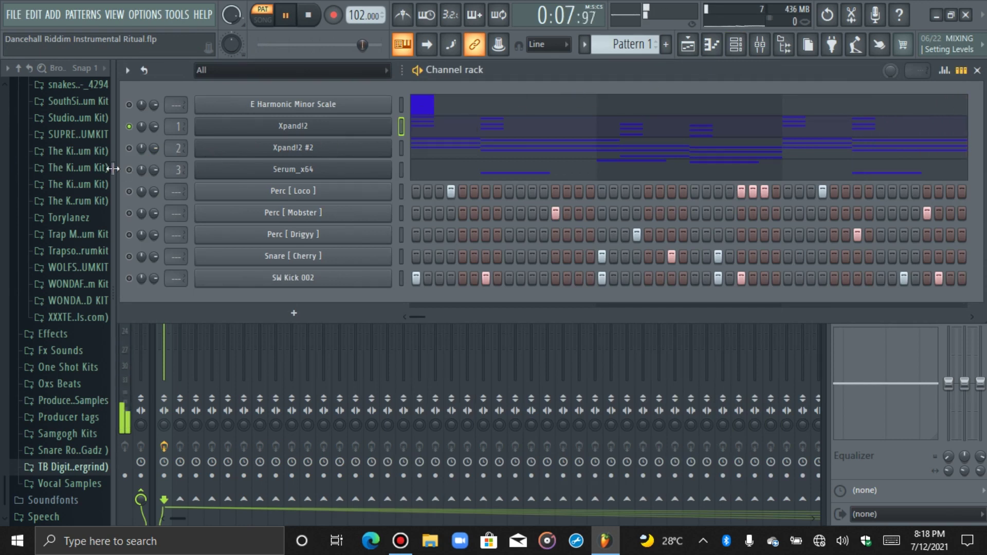
left_click(129, 148)
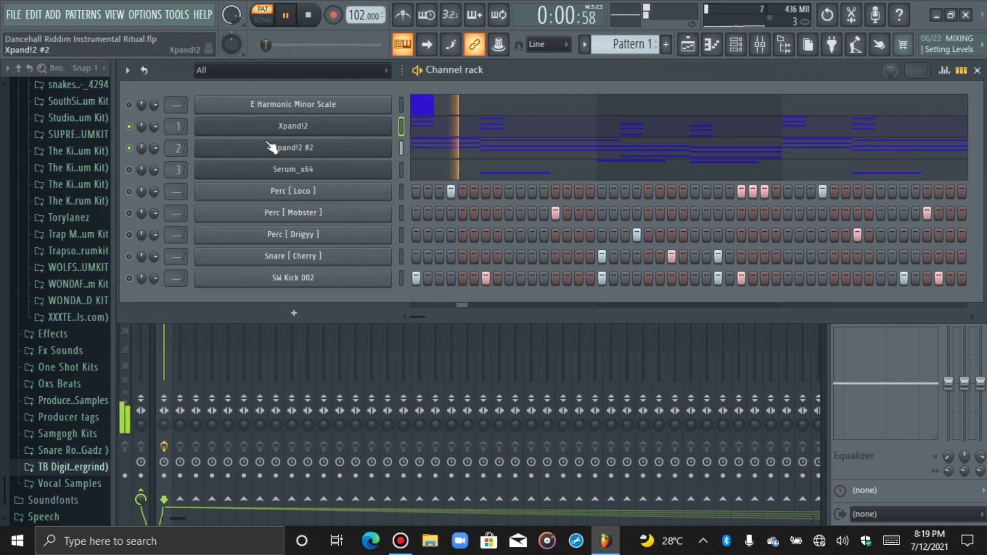
left_click(402, 147)
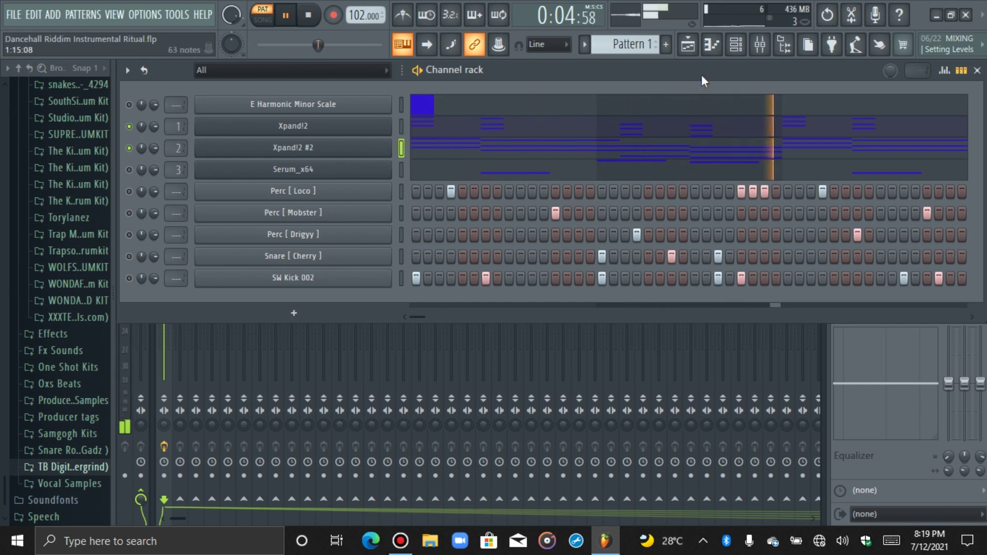
Step: Solo the first Xpand!2 channel in the channel rack, return to the mixer and stop playback
right_click(129, 126)
left_click(149, 132)
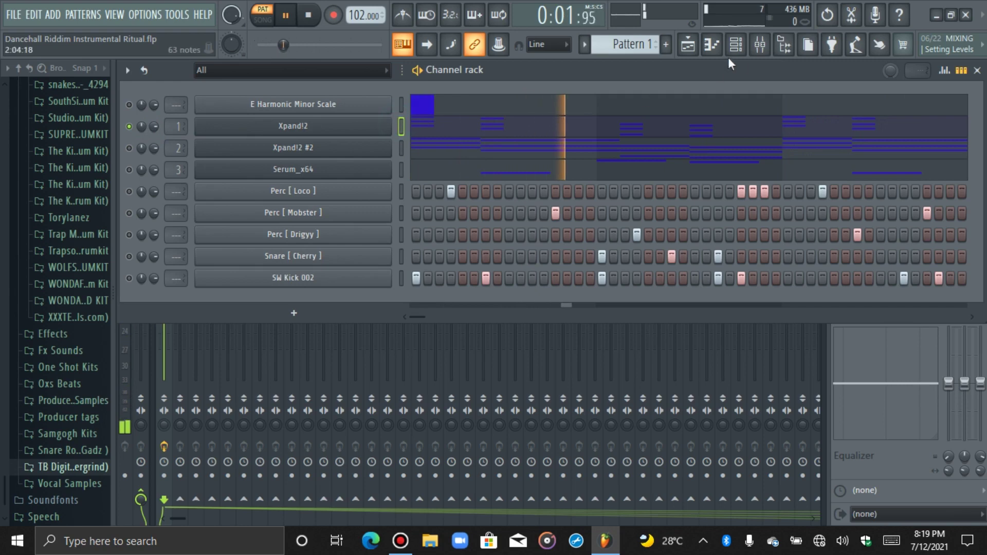
left_click(760, 45)
key("space")
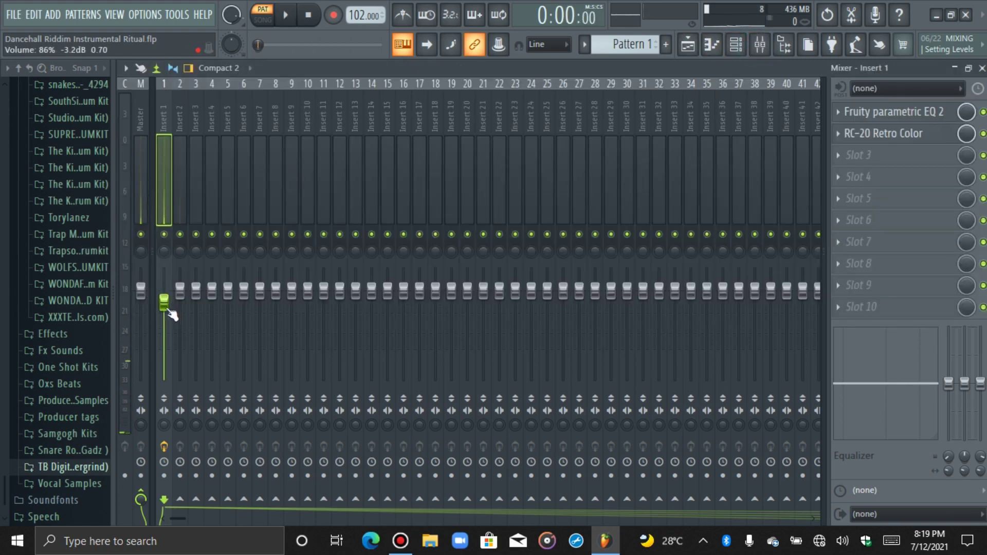
Step: Set the Space decay in Insert 1's RC-20 Retro Color to about 72% during playback and close the plugin
left_click(877, 133)
key("space")
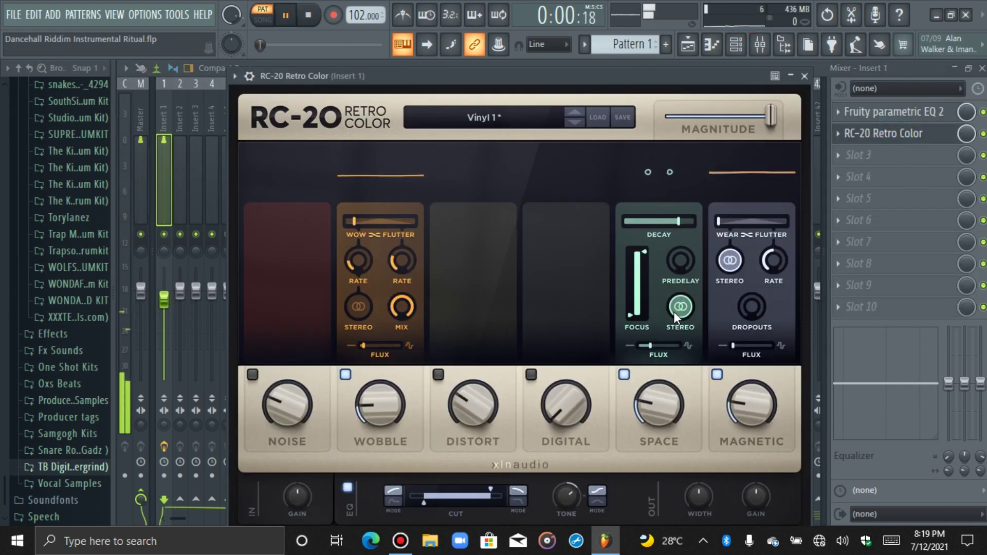
mouse_move(661, 222)
left_mouse_down()
mouse_move(636, 224)
mouse_move(680, 225)
left_mouse_up()
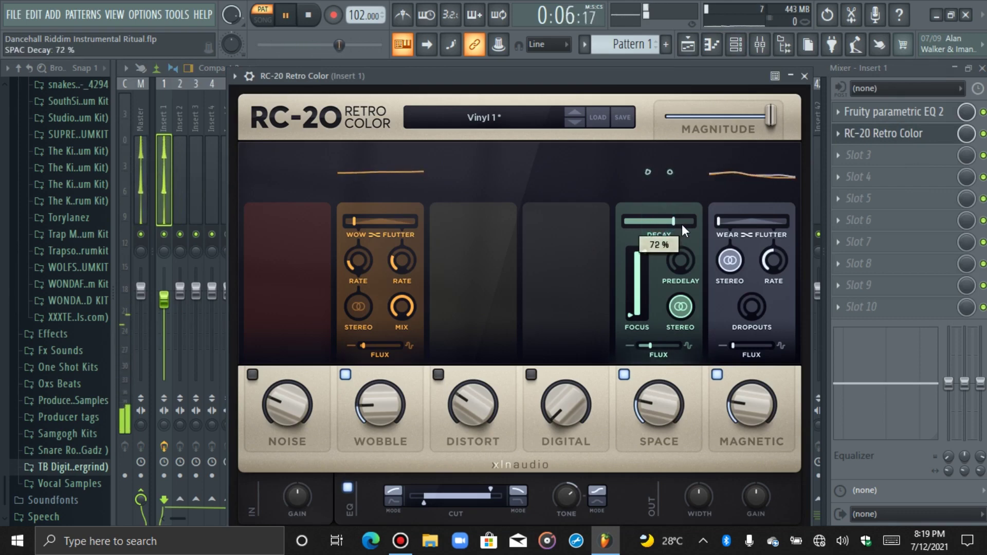
left_click(857, 139)
key("space")
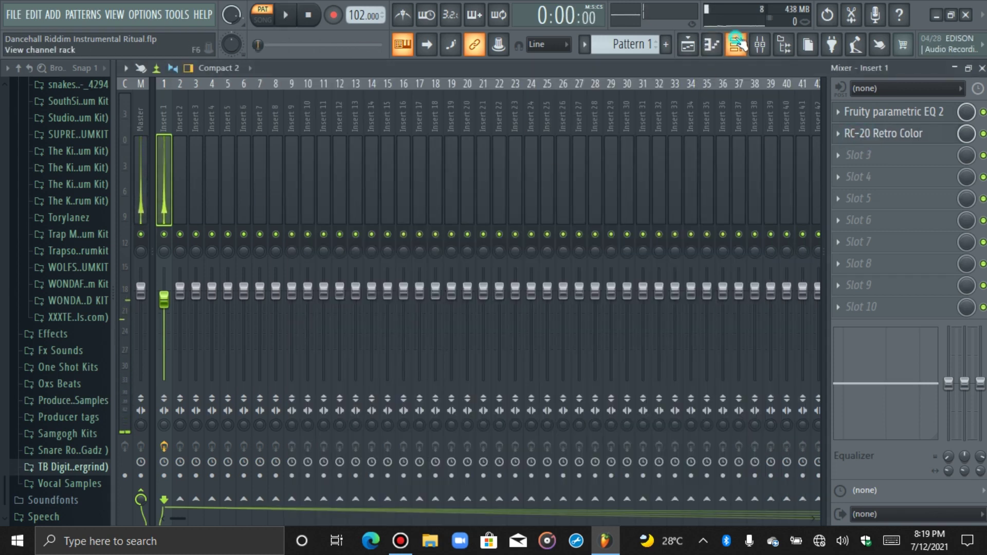
Step: Unmute Xpand!2 #2, open its instrument and examine the Simple Arpeggios presets without changing the loaded one
left_click(738, 45)
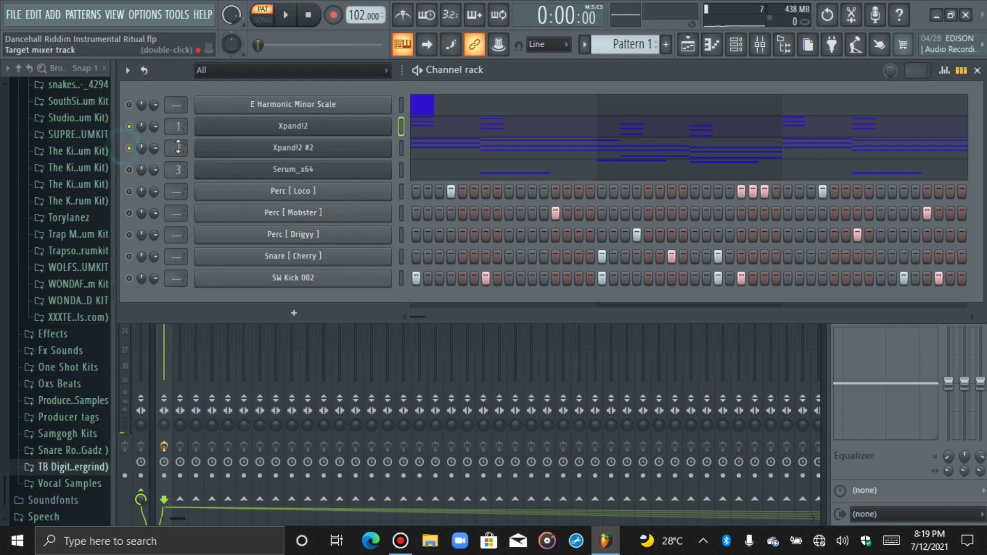
left_click(226, 150)
left_click(268, 124)
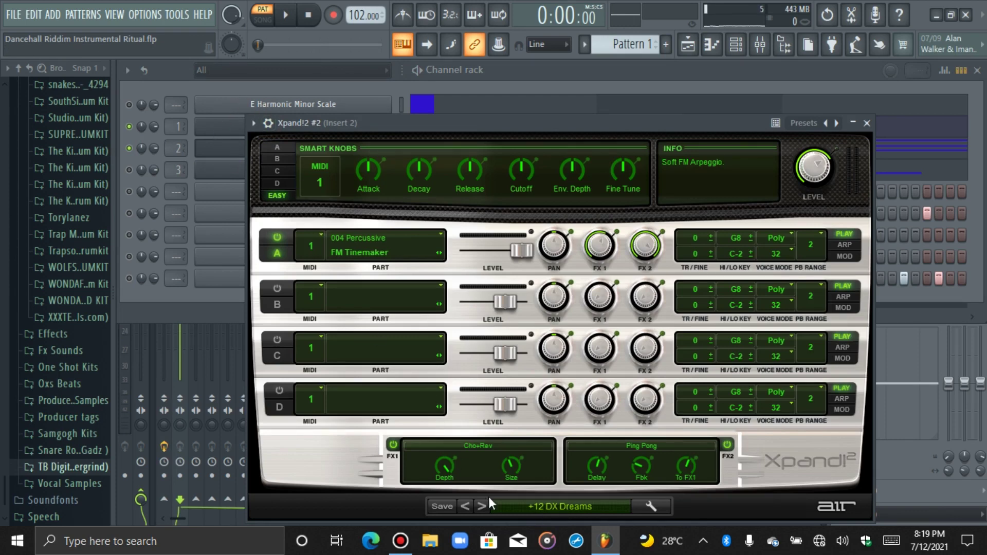
left_click(515, 509)
mouse_move(525, 357)
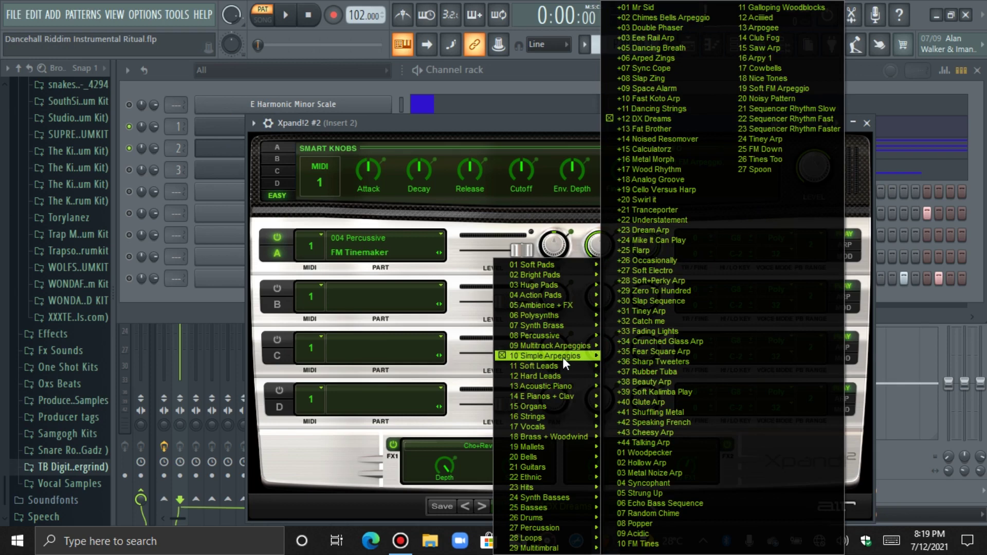
left_click(214, 148)
left_click(216, 149)
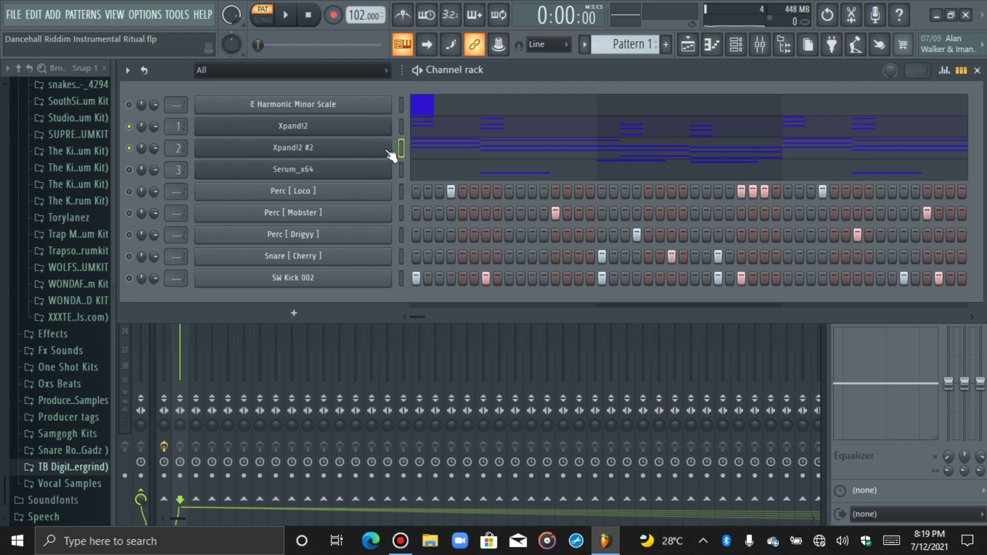
Step: Start playback and solo the Xpand!2 #2 channel in the channel rack
key("space")
right_click(131, 149)
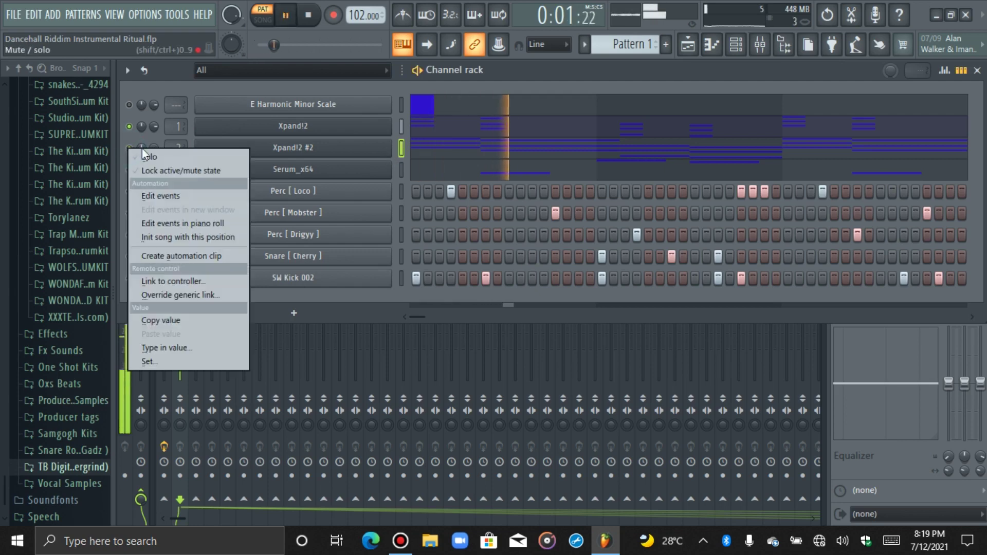
left_click(150, 156)
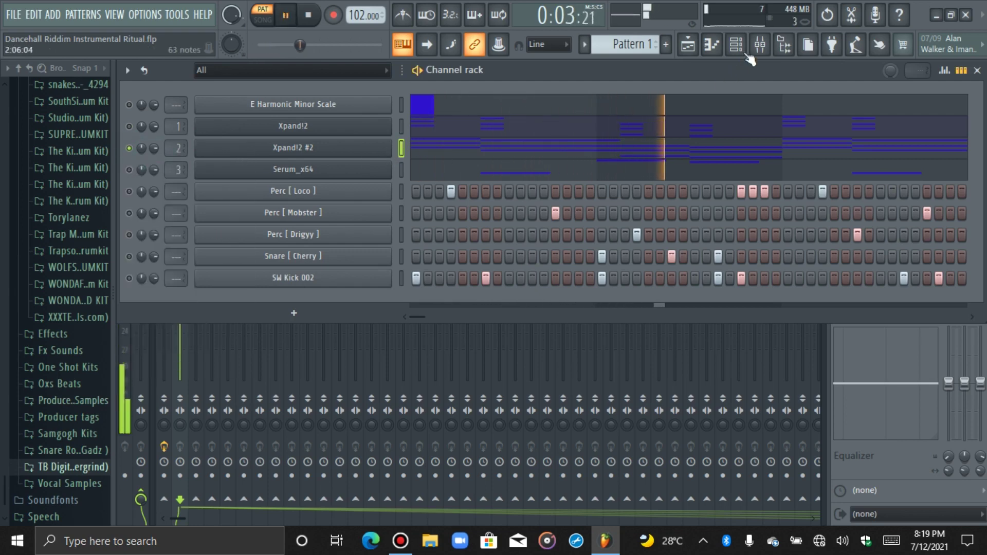
Step: Load Fruity Parametric EQ 2 into Insert 2's first effect slot, reposition its window and enlarge it
left_click(759, 47)
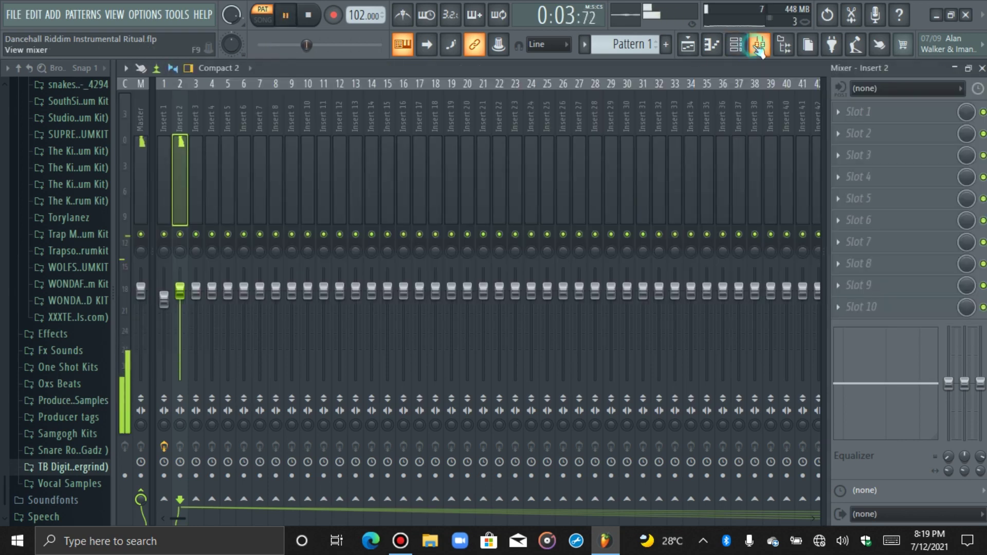
left_click(861, 110)
left_click(539, 383)
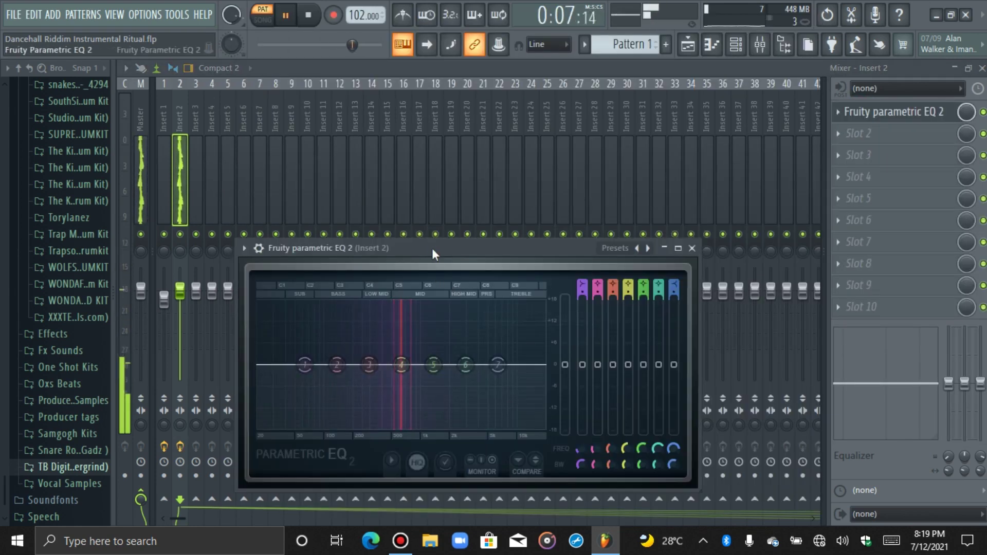
left_click_drag(432, 248, 432, 134)
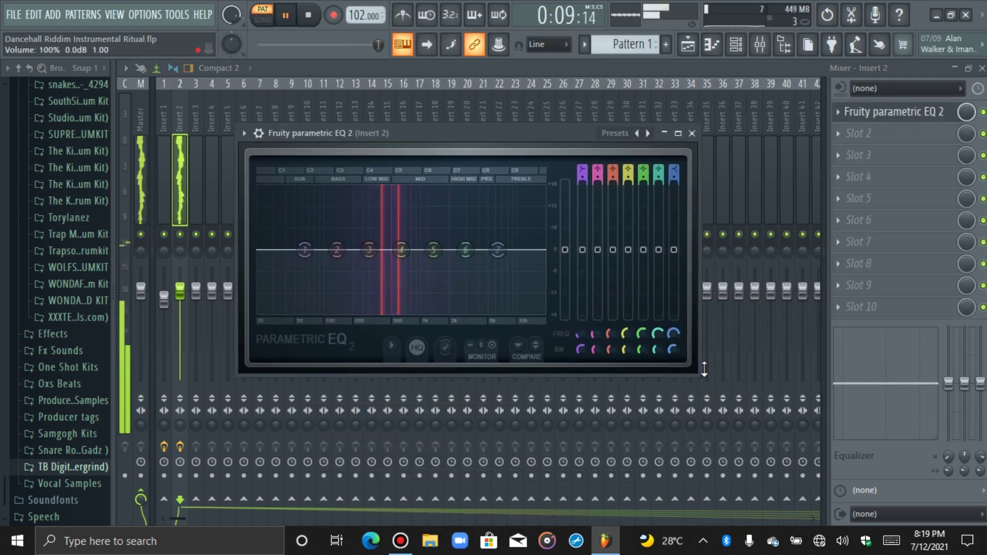
left_click_drag(700, 371, 929, 490)
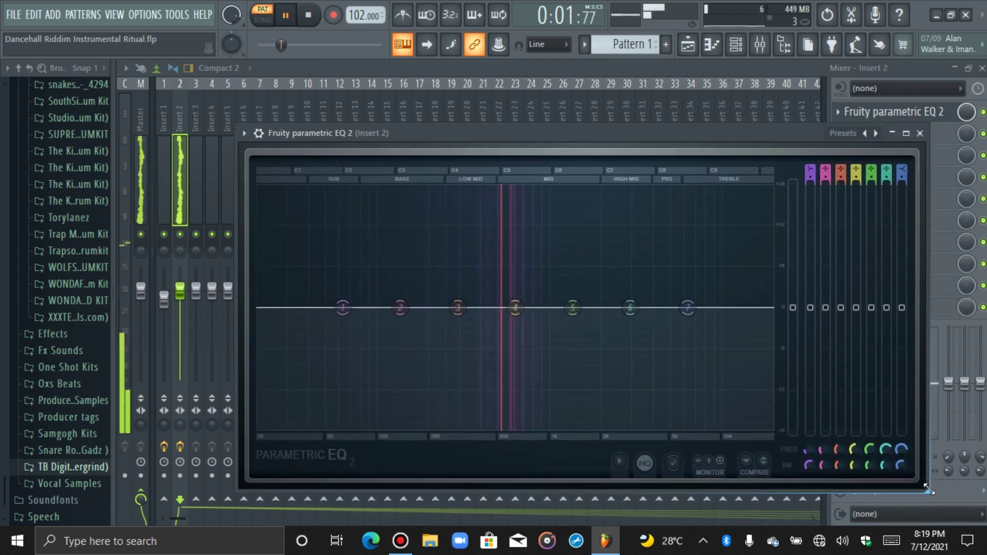
left_click_drag(343, 309, 514, 427)
right_click(517, 433)
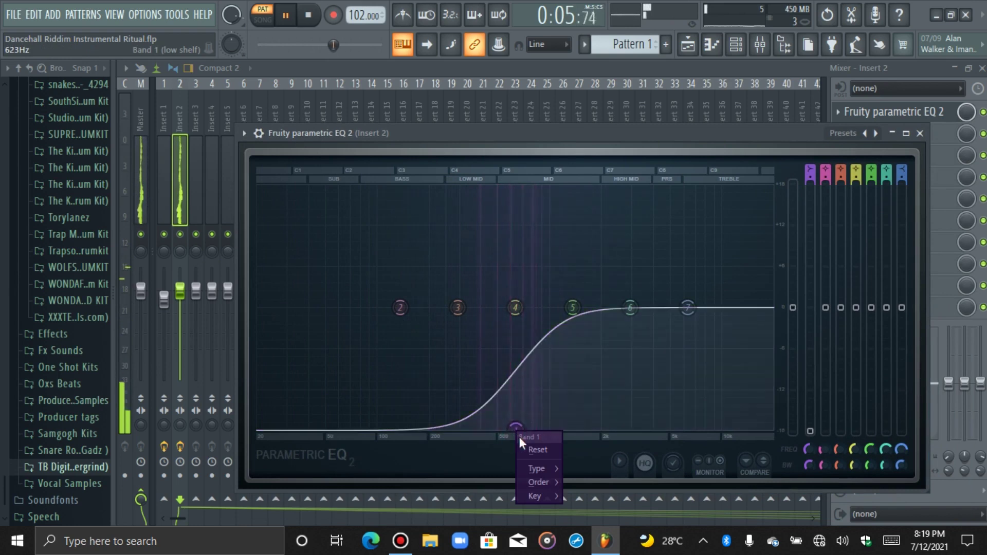
left_click(532, 449)
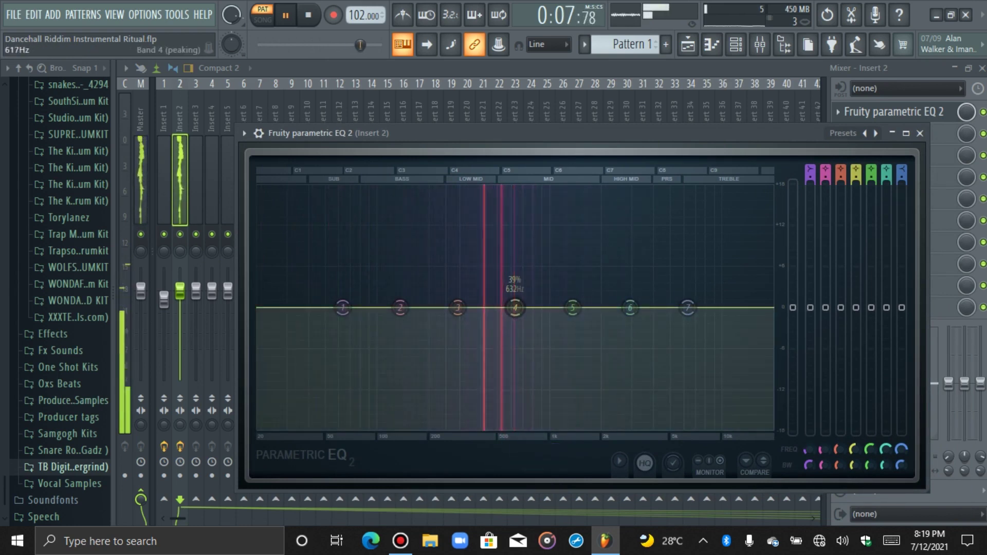
Step: Cut EQ band 3 moderately and band 4 very slightly on Insert 2 during playback, and close the EQ
left_click_drag(515, 308, 529, 331)
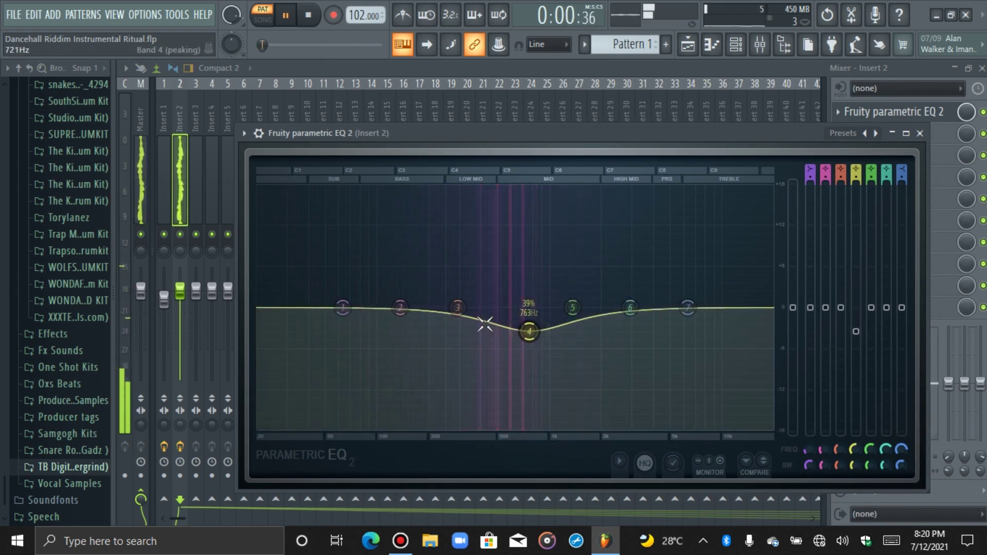
left_click_drag(457, 307, 458, 333)
left_click_drag(529, 331, 524, 309)
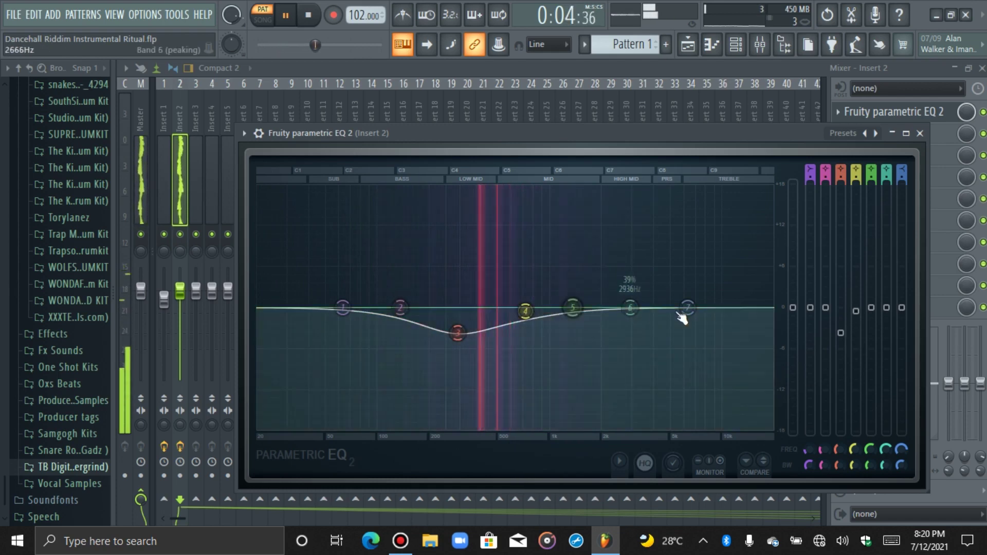
key("space")
left_click(892, 112)
Step: Load another Fruity Parametric EQ 2 into Insert 2's second effect slot
left_click(880, 135)
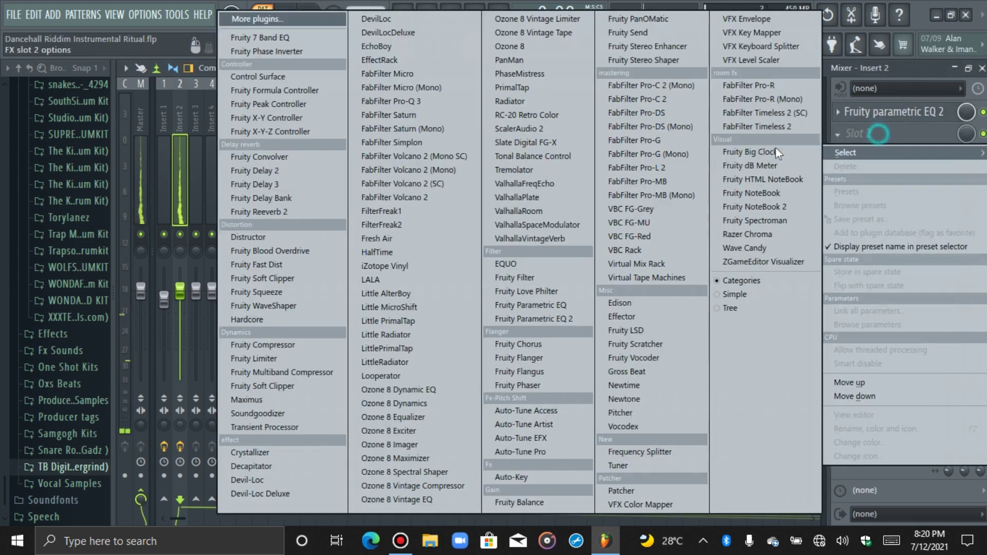
left_click(563, 322)
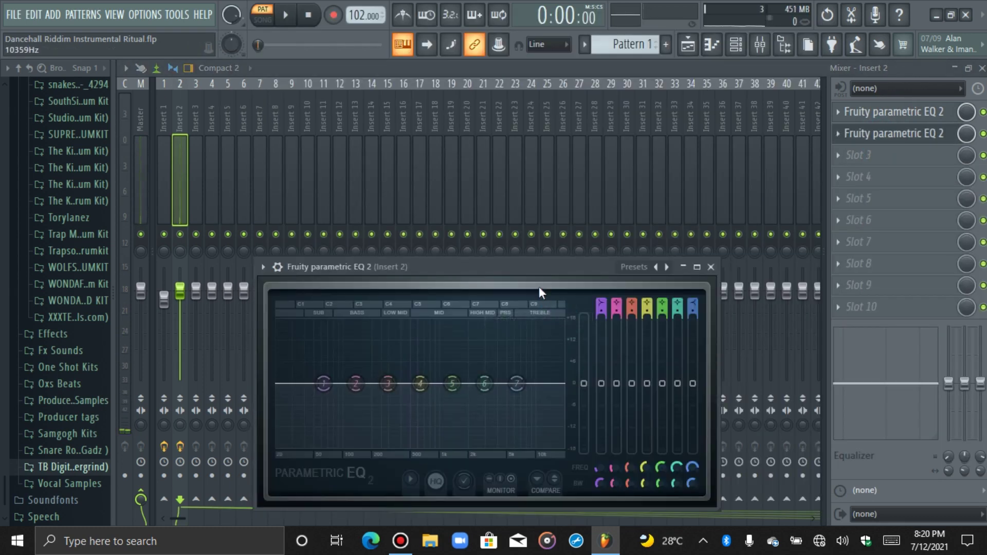
Step: Reposition and enlarge Insert 2's second EQ, change band 7 to Low pass, and lower its cutoff to slightly above 2 kHz
left_click_drag(539, 286, 523, 136)
left_click_drag(698, 361, 876, 477)
key("space")
key("space")
right_click(647, 294)
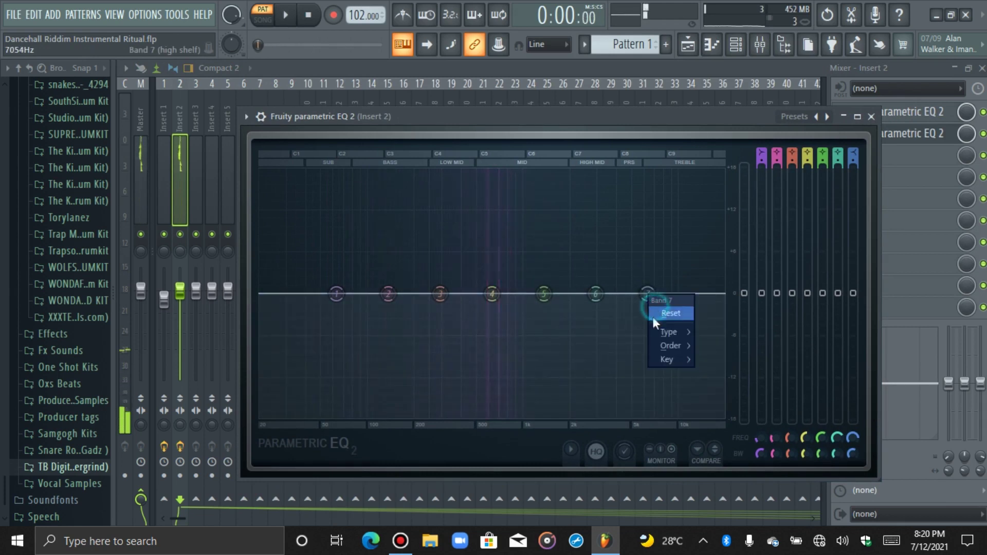
mouse_move(662, 329)
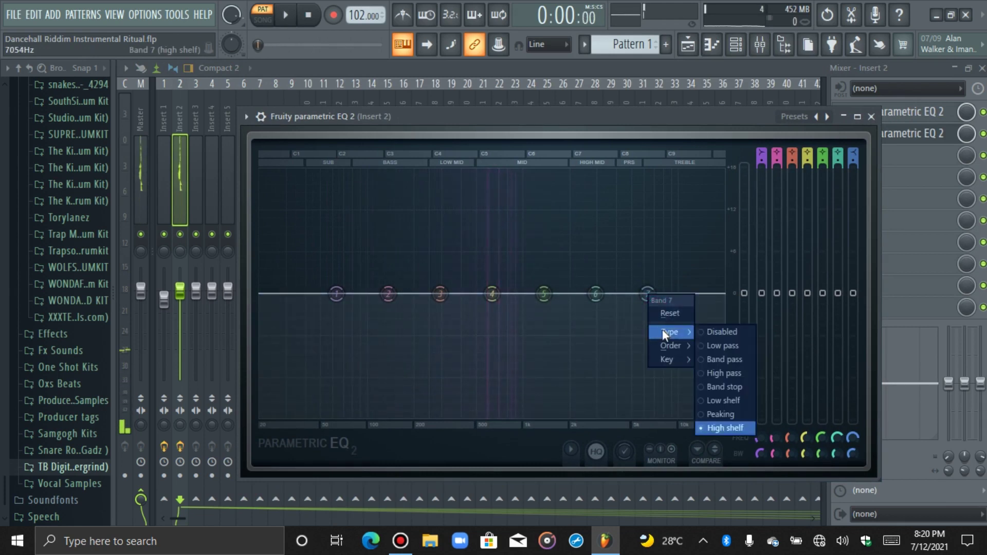
left_click(722, 346)
left_click_drag(647, 295, 582, 294)
Step: During playback, cut band 4 slightly, pull band 1 to -18 dB at about 450 Hz, and close the EQ
key("space")
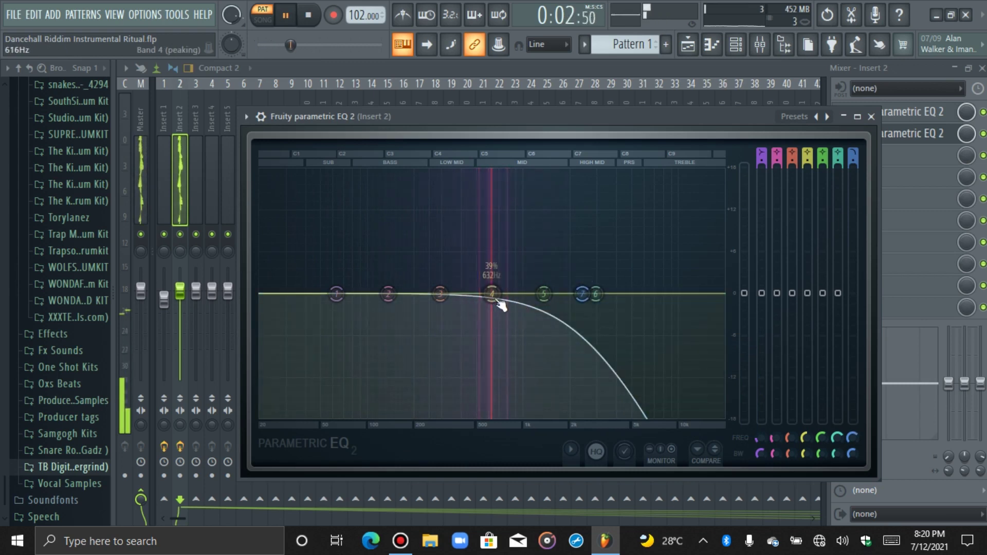
left_click_drag(492, 294, 492, 302)
left_click_drag(337, 294, 468, 416)
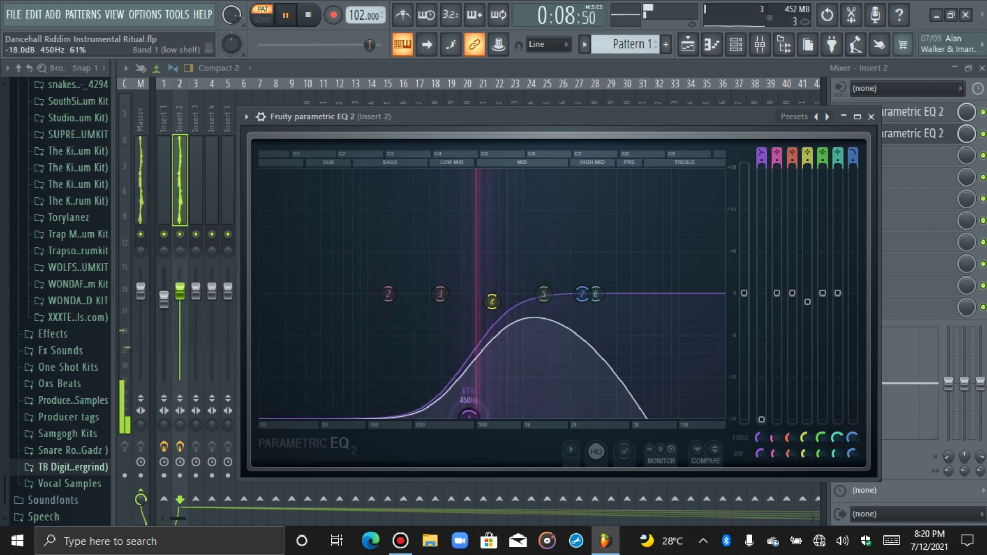
left_click(909, 137)
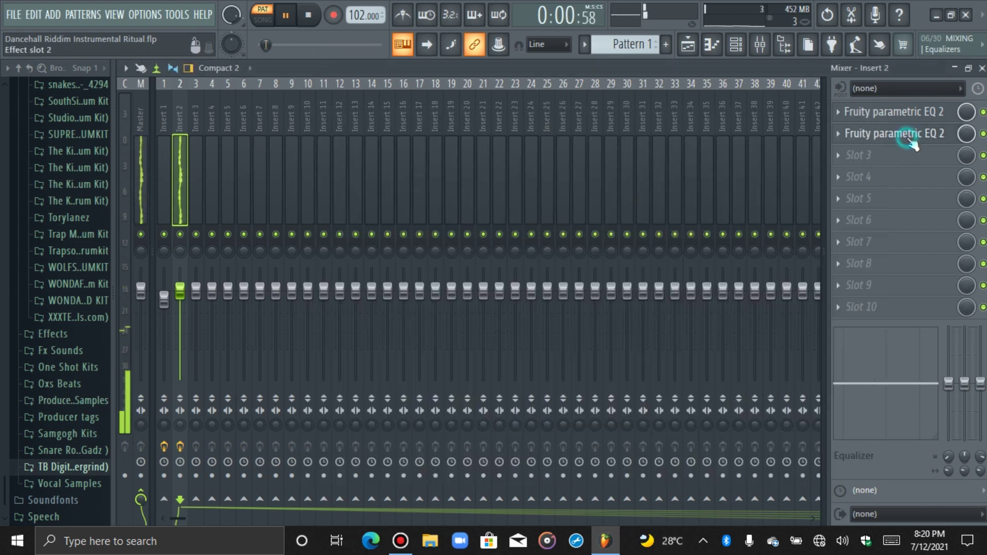
Step: Load Fruity Reeverb 2 into Insert 2's third effect slot, raise its wet level during playback, close it and stop
left_click(890, 156)
left_click(275, 212)
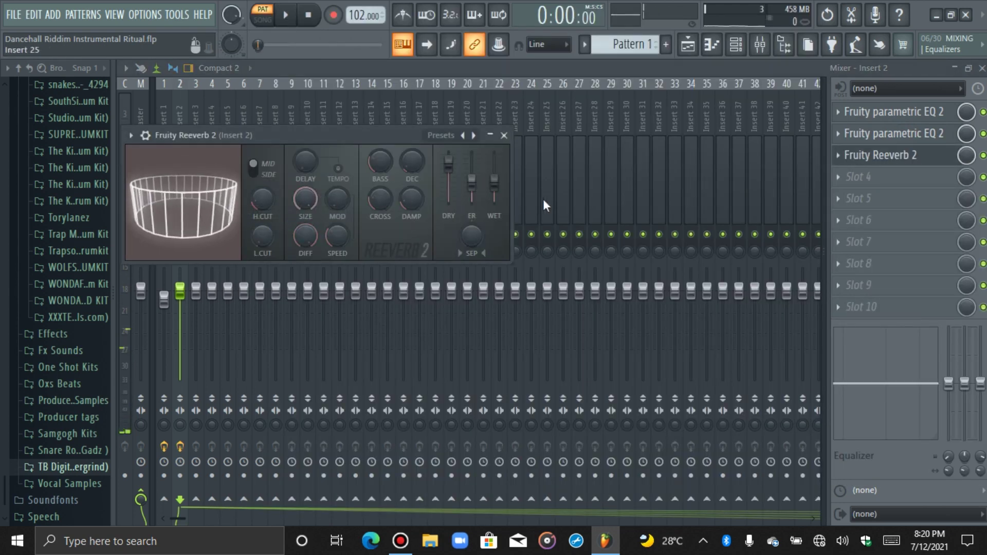
key("space")
left_click_drag(494, 182, 495, 167)
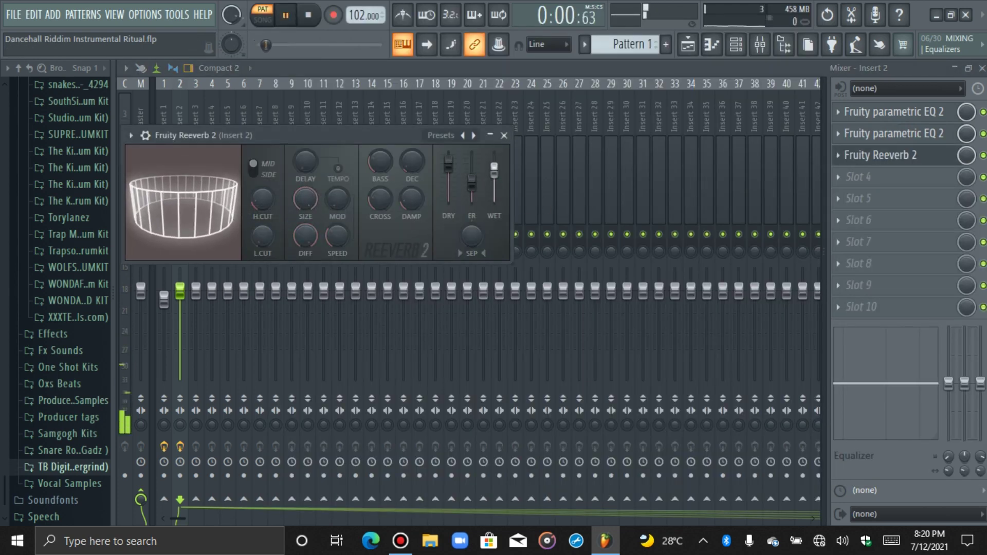
left_click(921, 156)
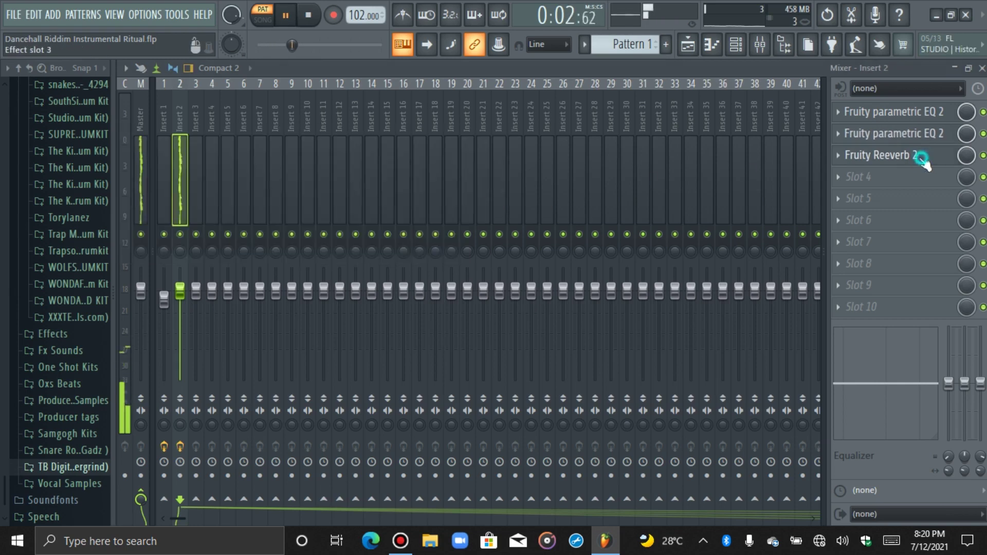
key("space")
Step: Set the root note of the Xpand!2 channel to F#5 and audition it
left_click(736, 49)
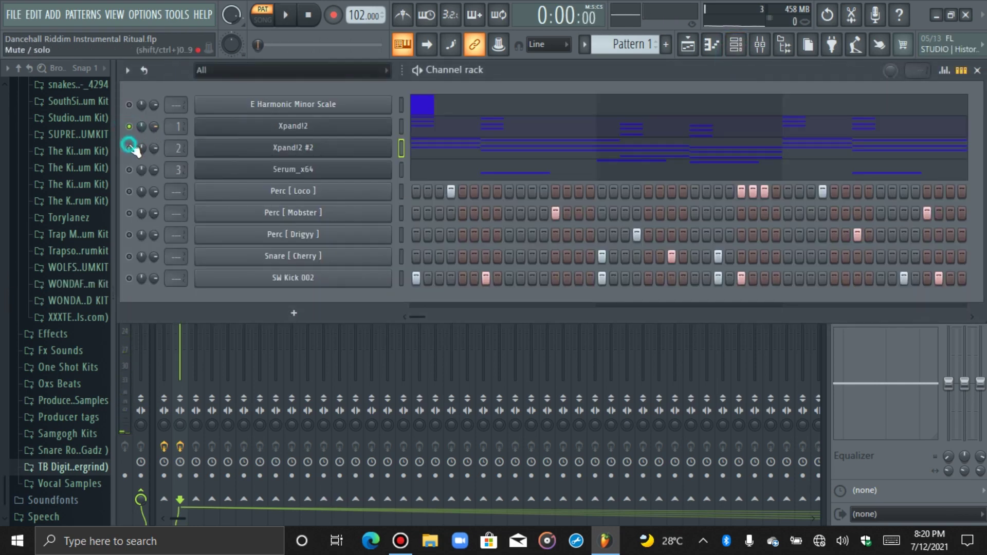
left_click(267, 148)
left_click(221, 151)
left_click(252, 125)
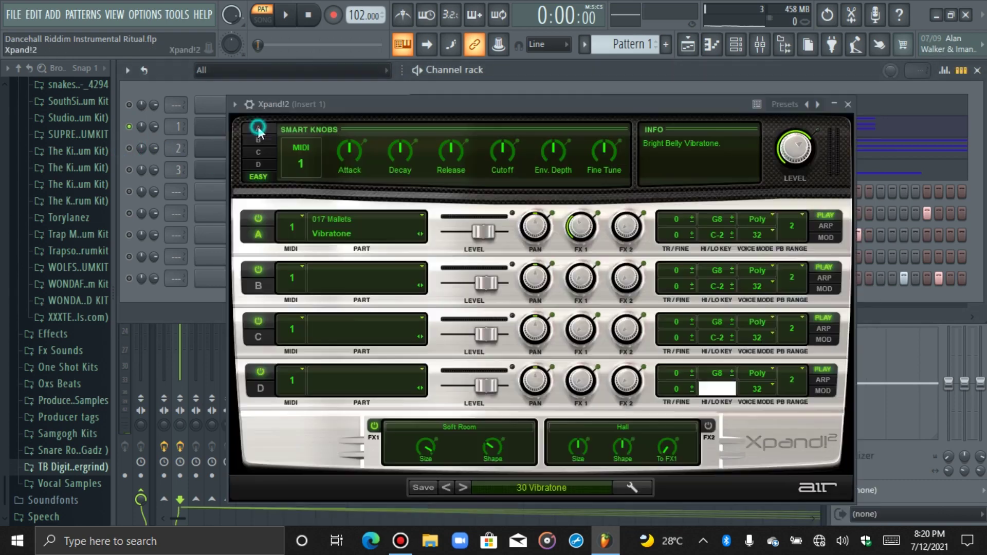
left_click(249, 106)
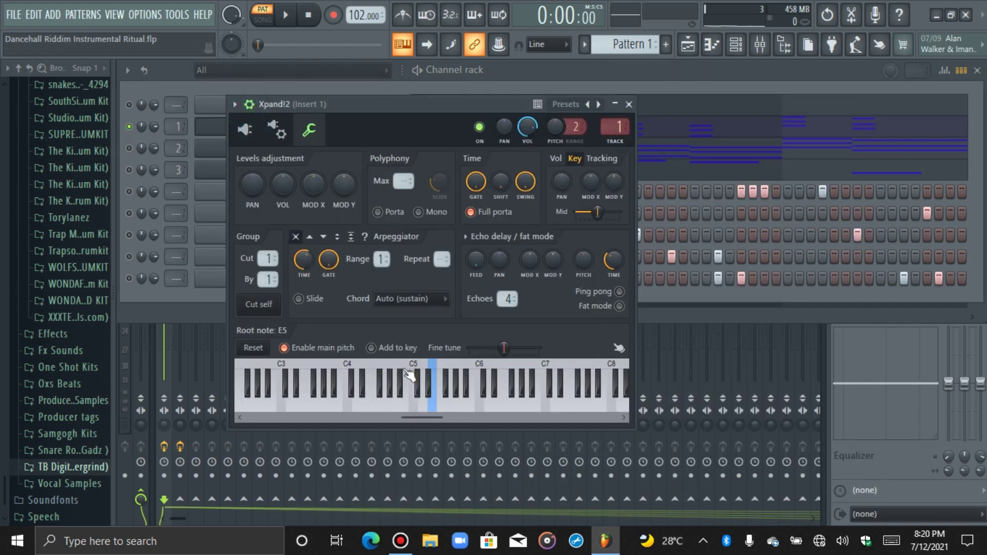
key("space")
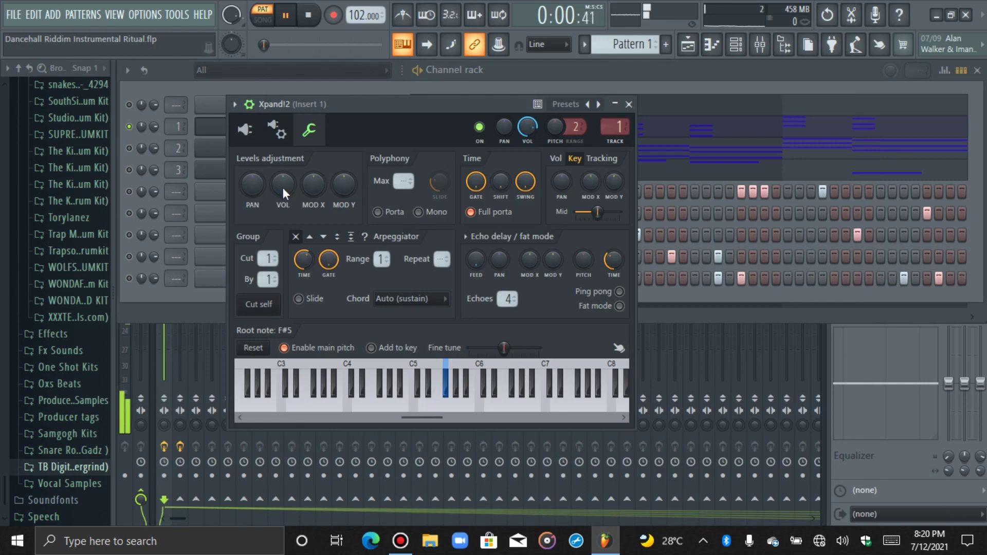
left_click(219, 127)
Step: Set the root note of Xpand!2 #2 to F#3 and unmute that channel
left_click(222, 148)
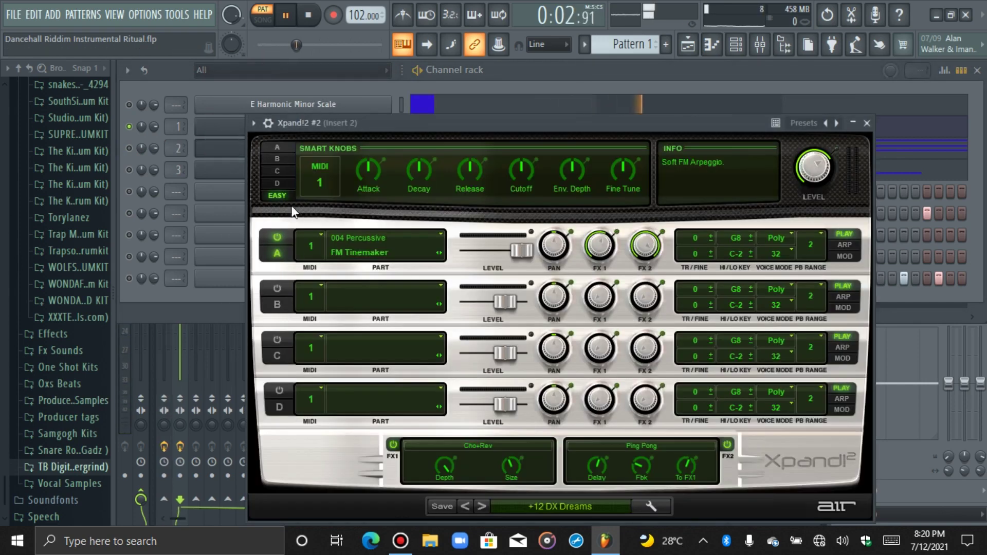
left_click(268, 123)
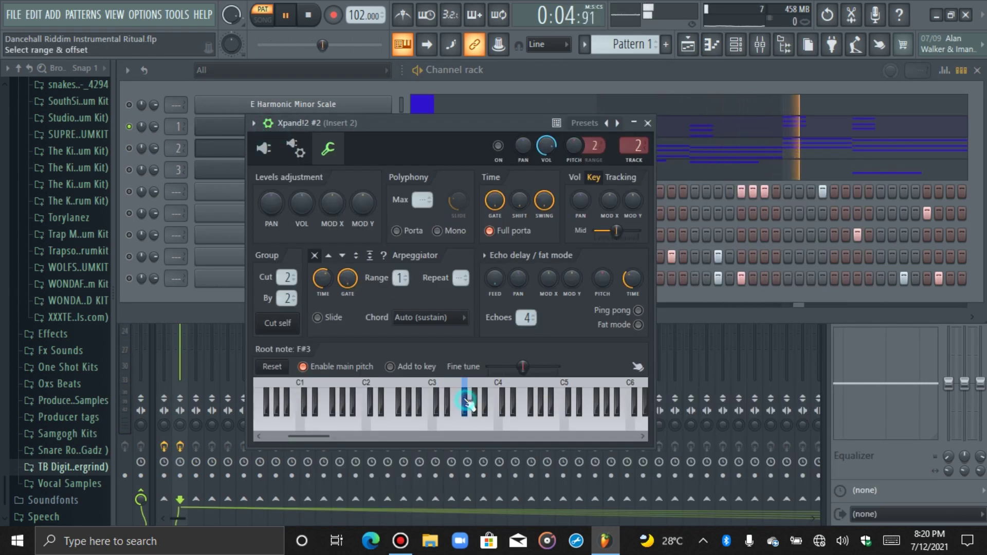
left_click(268, 122)
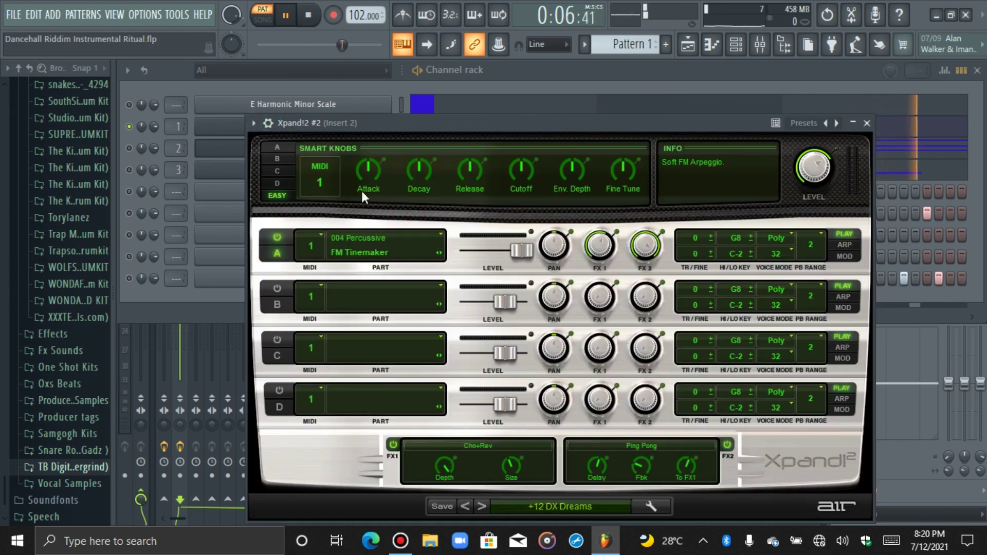
left_click(230, 152)
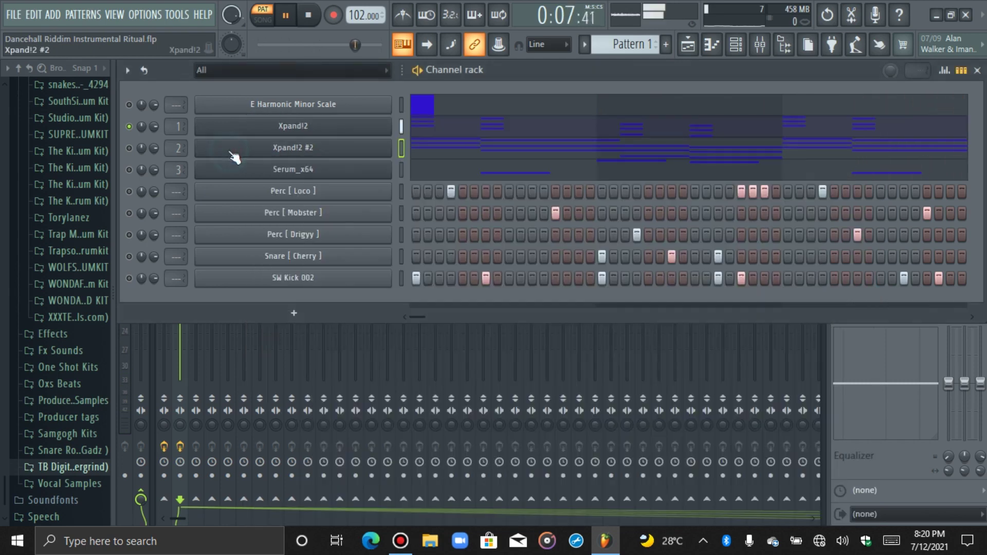
left_click(129, 148)
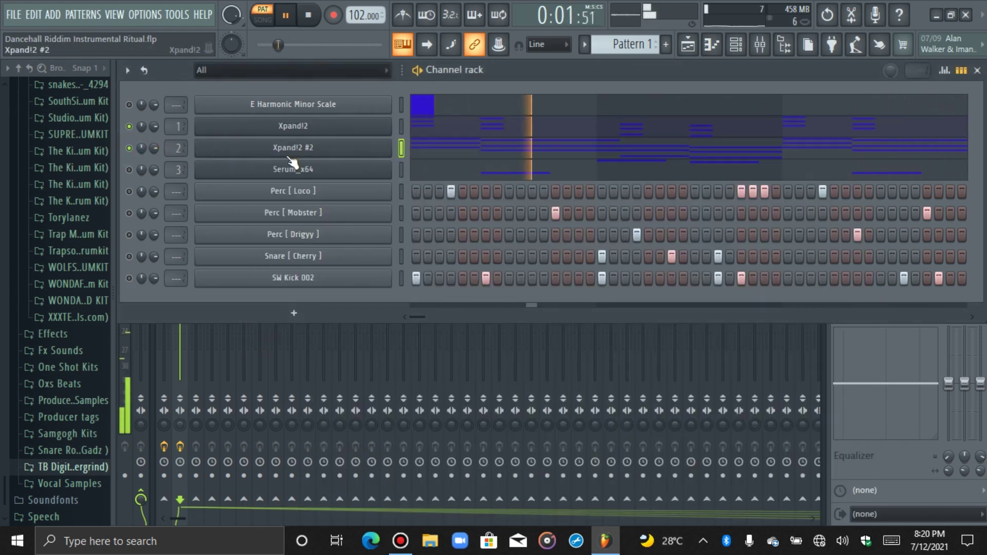
Step: Set the root note of the Serum_x64 channel to F#2, close its window and stop playback
left_click(247, 171)
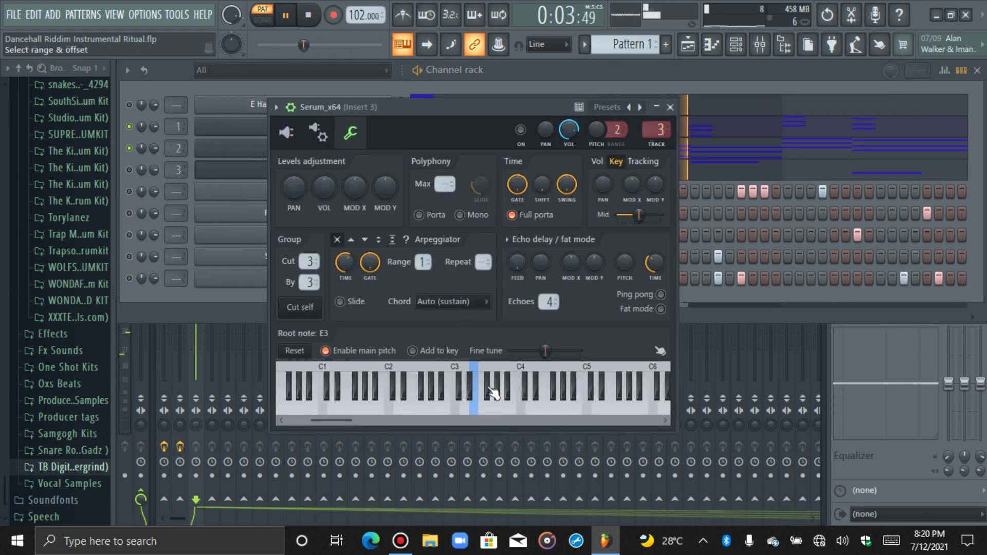
right_click(421, 386)
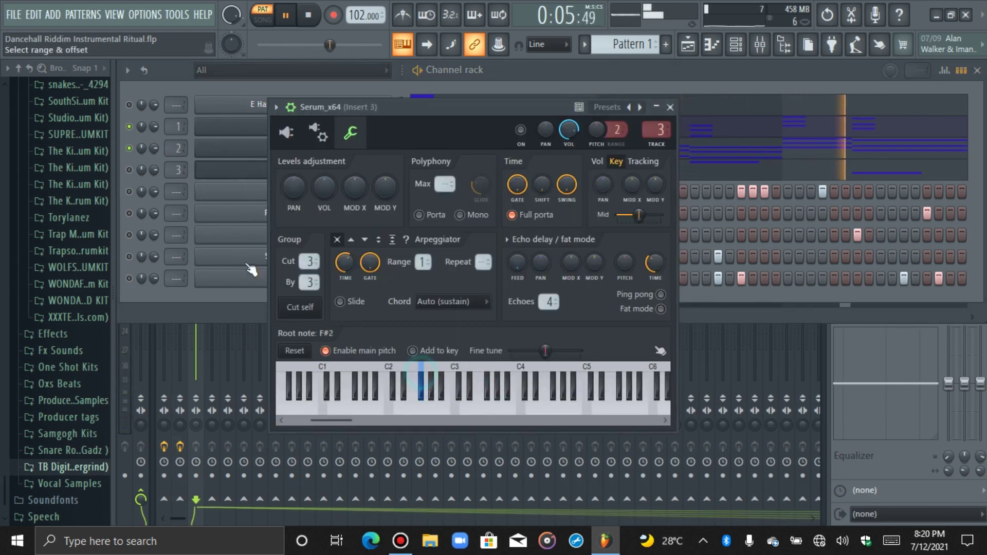
left_click(218, 171)
key("space")
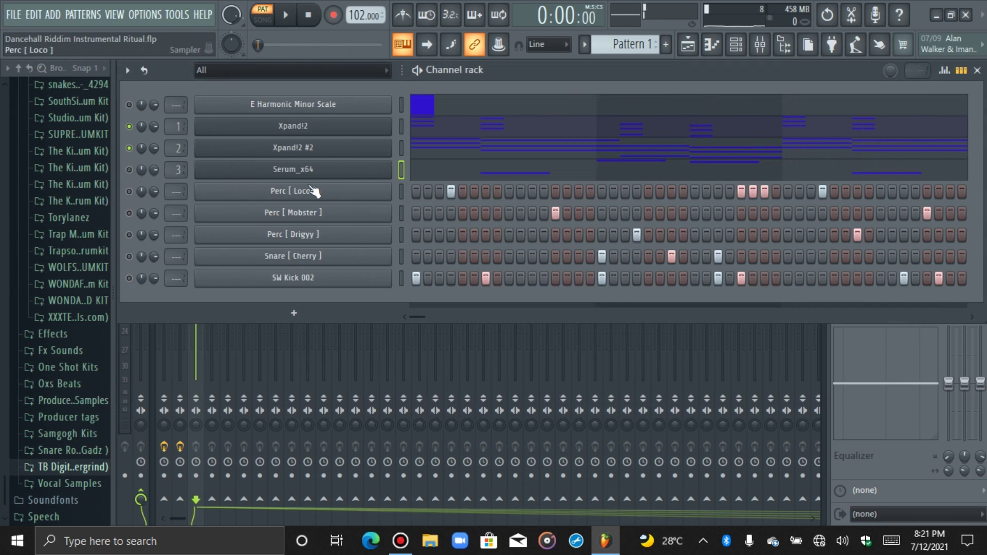
Step: Unmute Serum_x64, check its preset and root note, and set its channel volume to 71% during playback
left_click(301, 166)
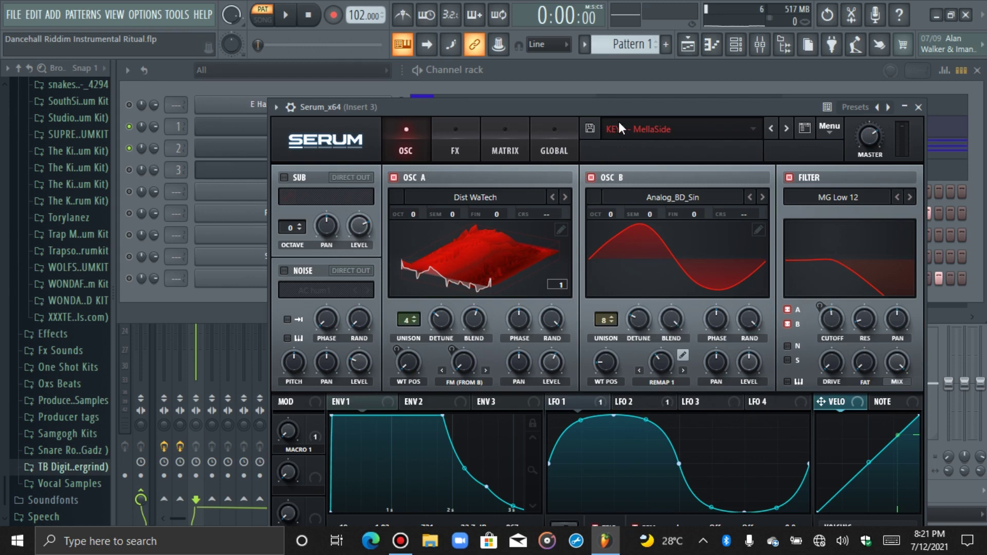
left_click(211, 170)
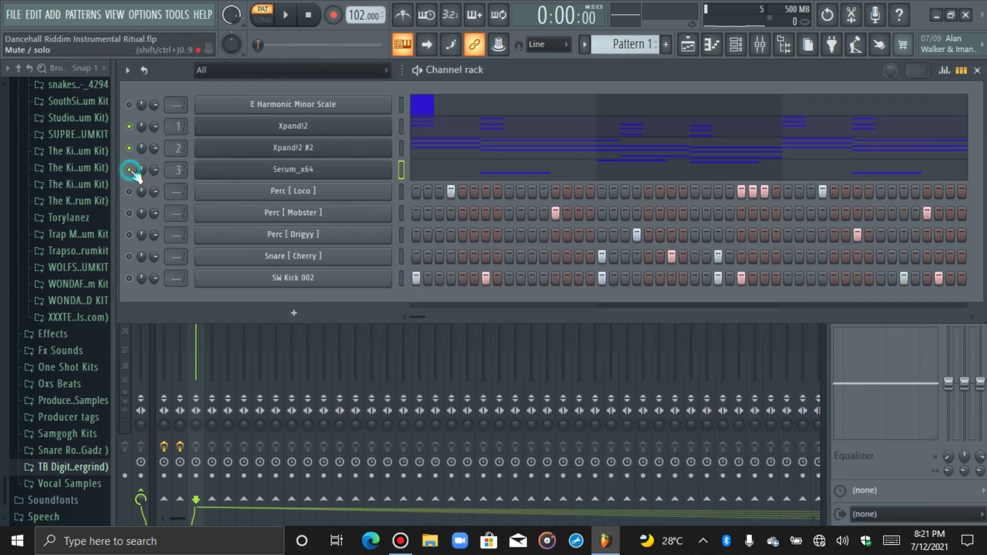
left_click(368, 172)
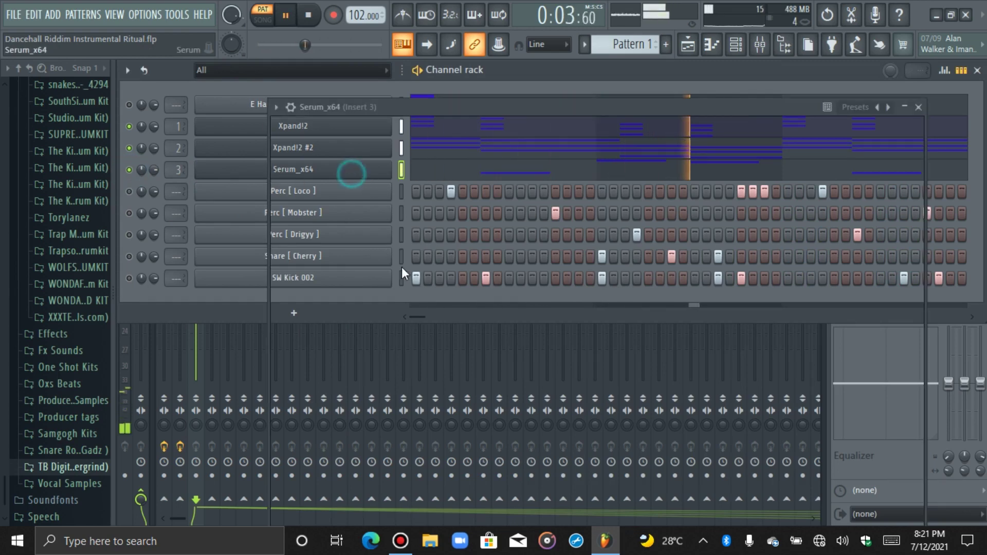
left_click(290, 106)
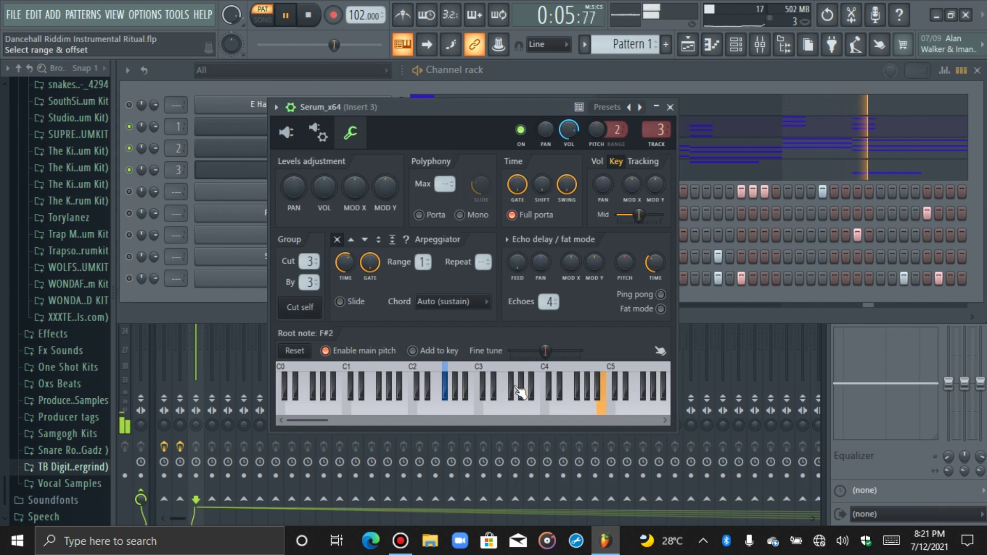
left_click(236, 170)
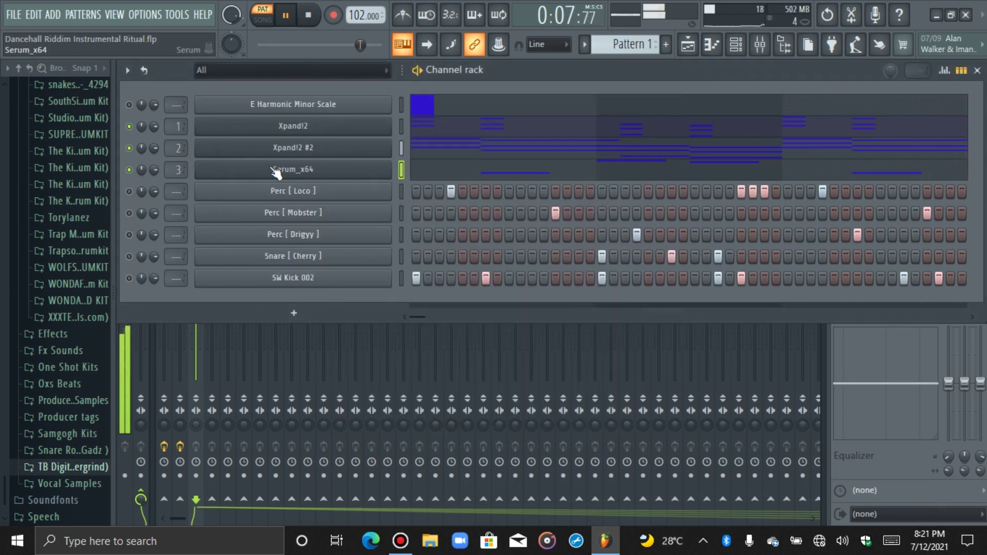
mouse_move(155, 170)
left_mouse_down()
mouse_move(155, 185)
mouse_move(156, 171)
left_mouse_up()
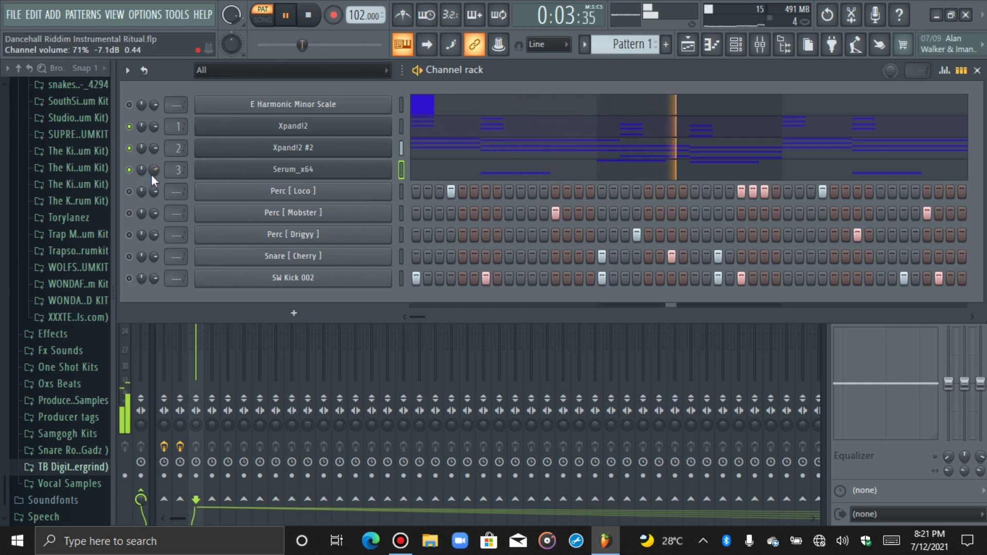
Step: Lower Insert 3's mixer volume to 80% and Insert 2's slightly, return to the channel rack and stop playback
left_click(760, 44)
scroll(202, 302, "down", 3)
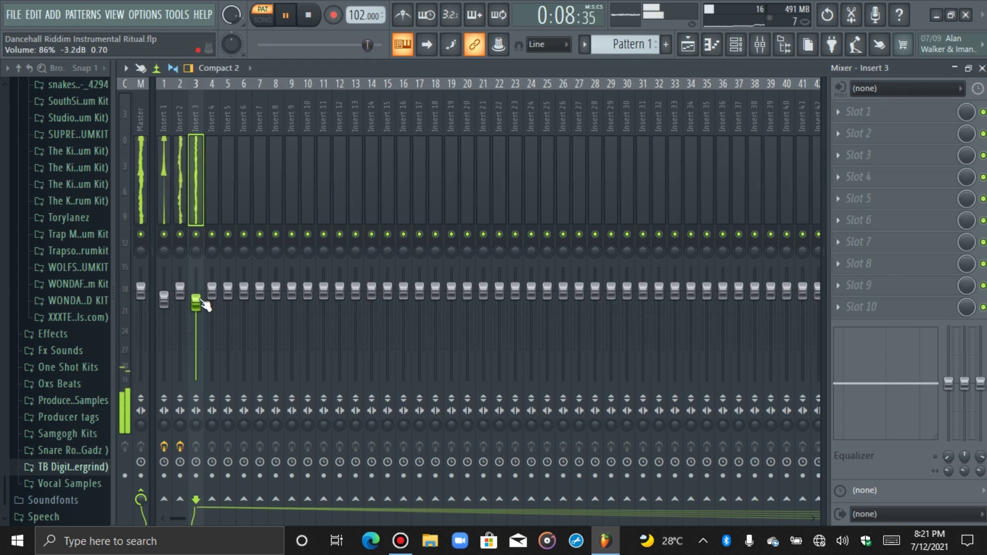
scroll(186, 296, "down", 3)
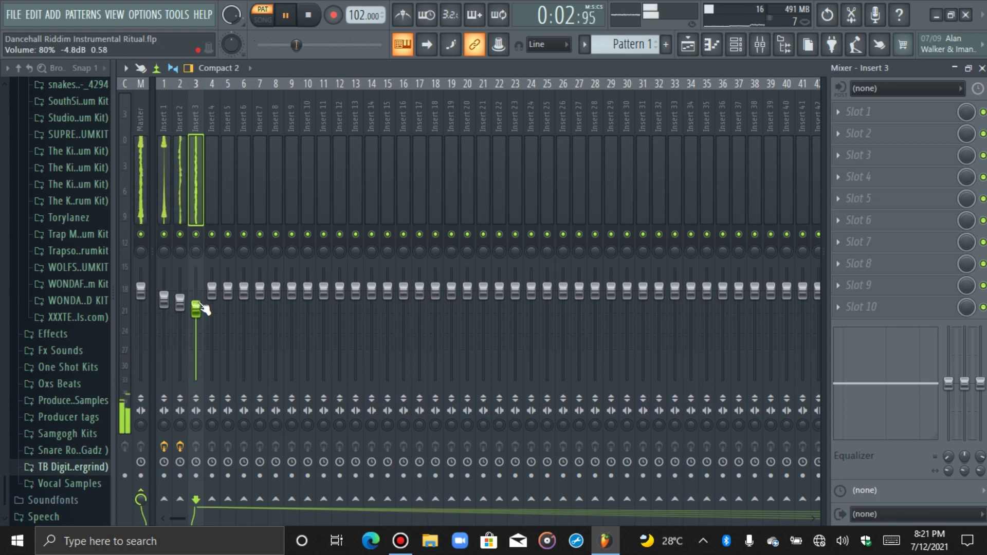
left_click(736, 44)
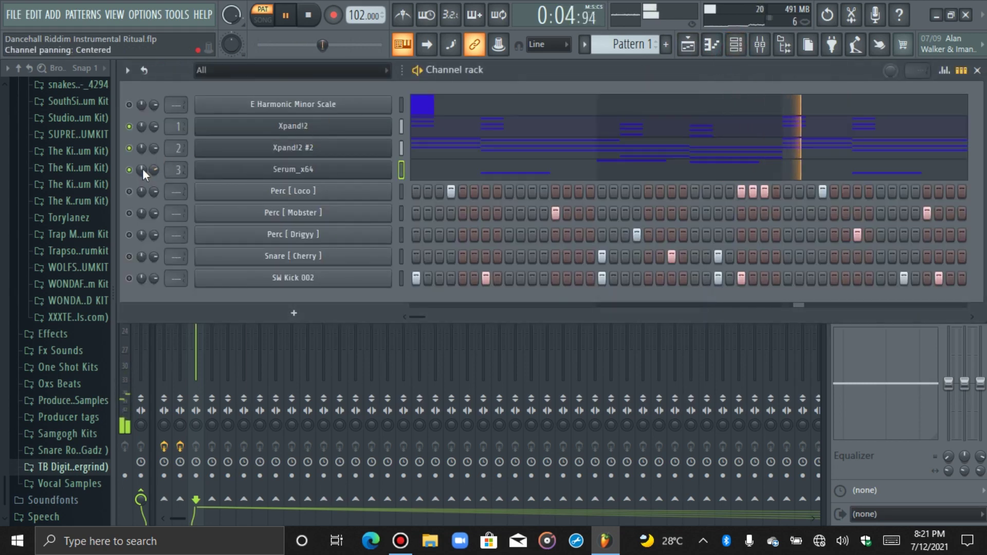
key("space")
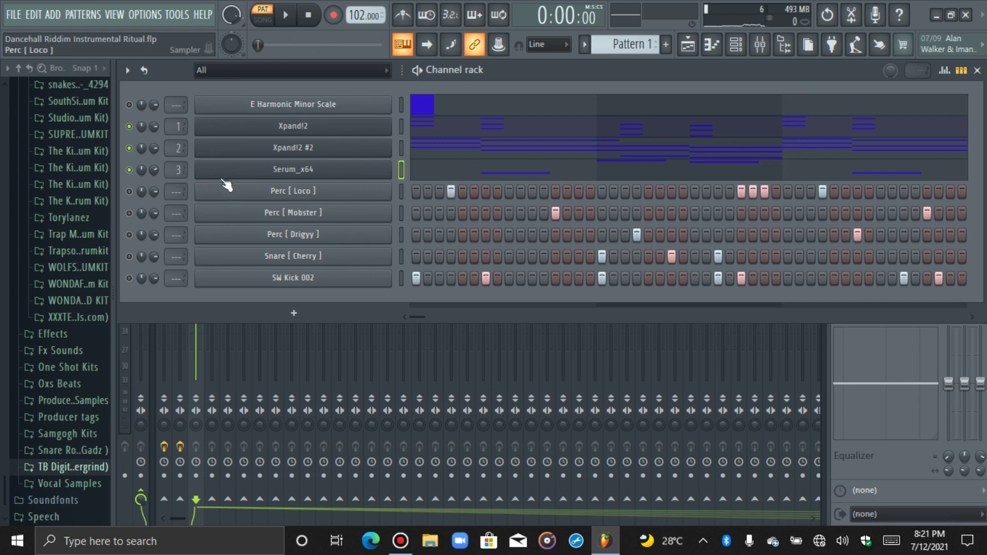
Step: Unmute Perc [ Loco ], route it to mixer track 4 and start playback
left_click(129, 192)
scroll(170, 192, "up", 4)
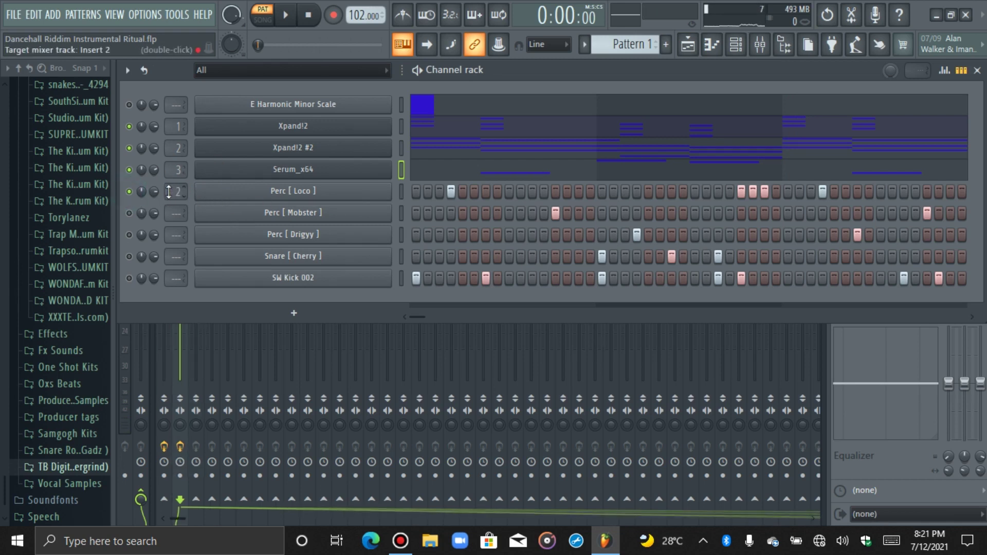
key("space")
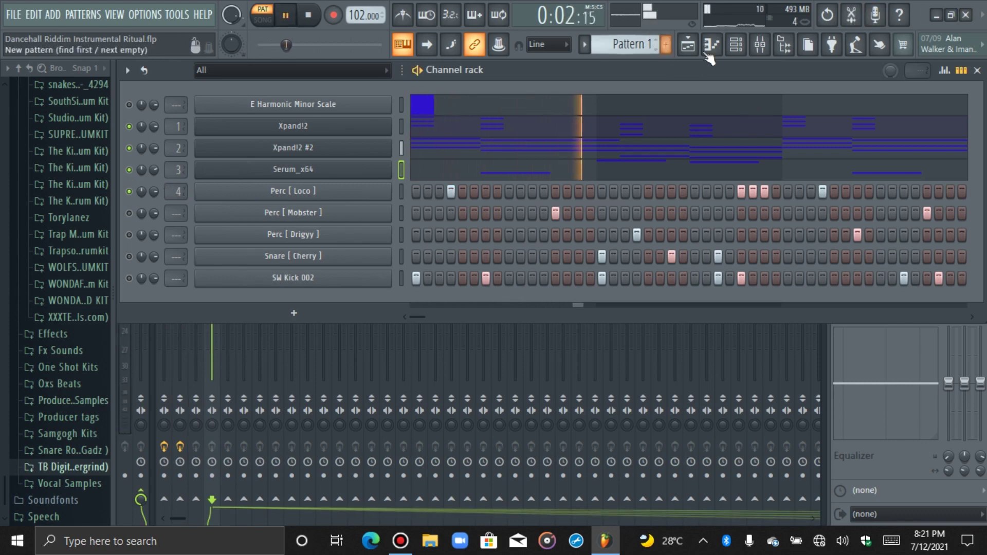
Step: Lower Insert 4's mixer volume to 86% and stop playback
left_click(758, 47)
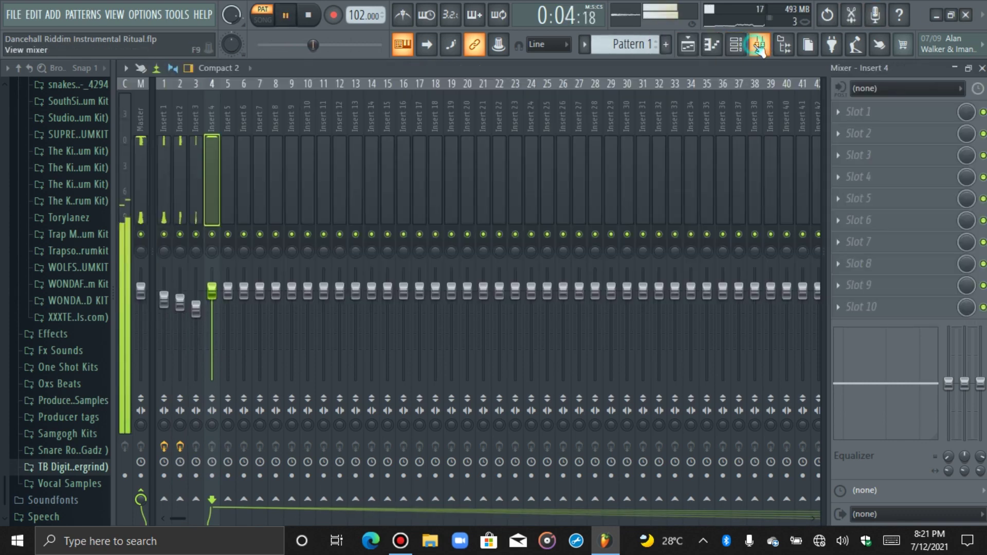
left_click_drag(215, 301, 216, 303)
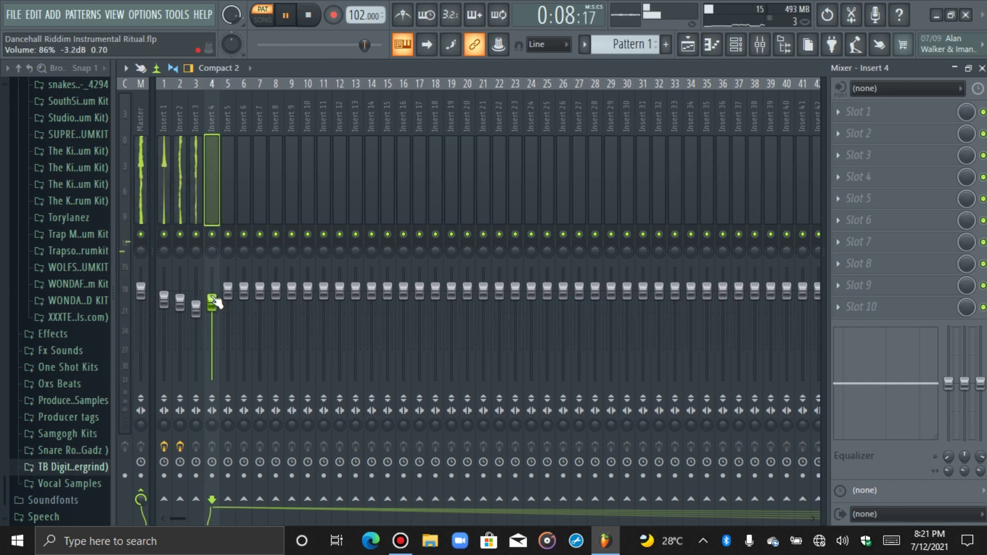
key("space")
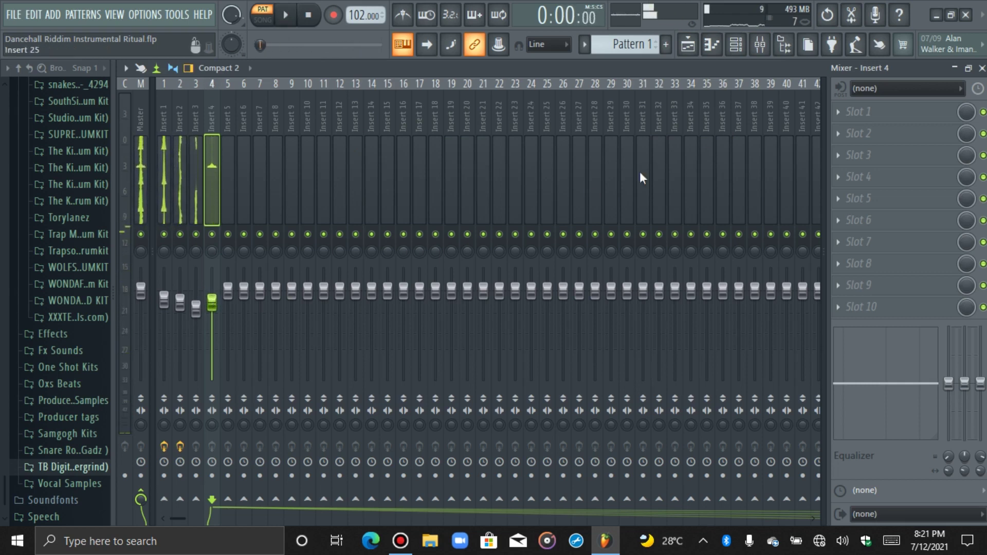
Step: Load Fruity Parametric EQ 2 in the first effect slot of Insert 4 and enlarge its window
left_click(860, 114)
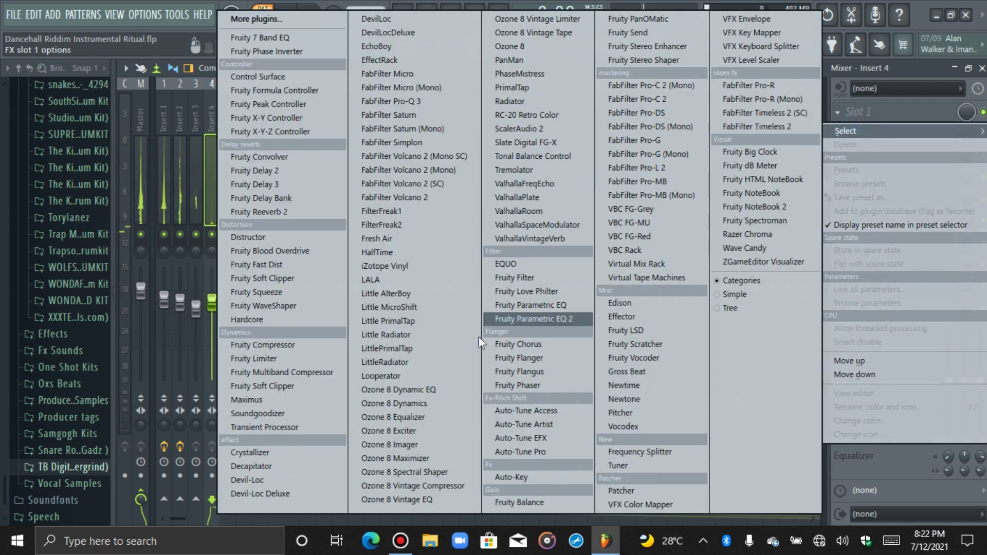
left_click(523, 320)
left_click_drag(421, 180, 549, 101)
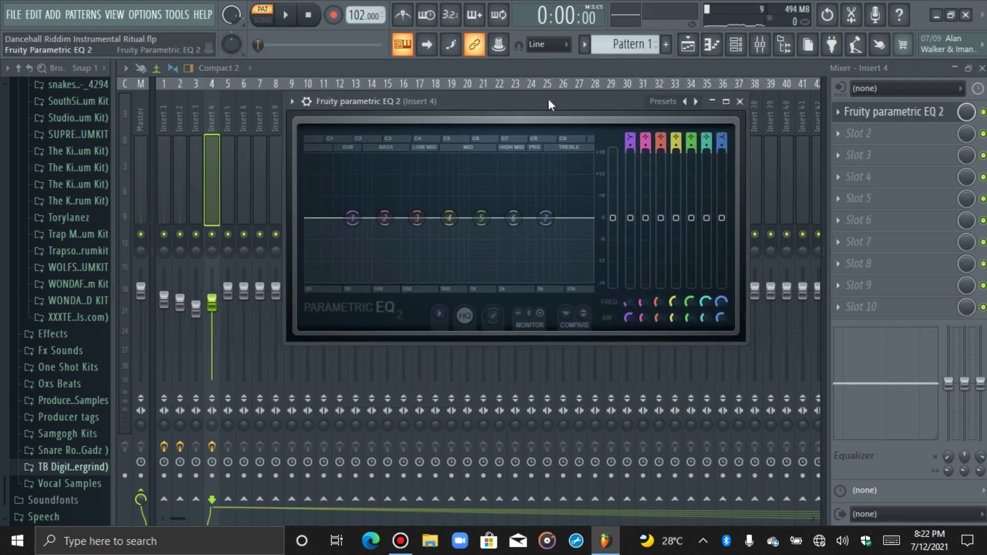
left_click_drag(748, 344, 956, 480)
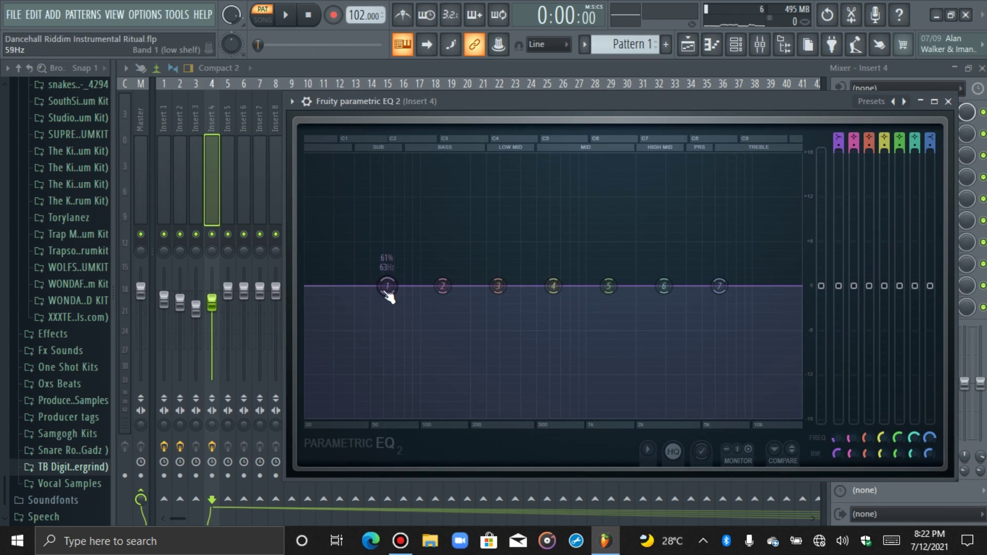
Step: Make band 1 of Insert 4's EQ a high pass filter with its cutoff between bands 3 and 4, and close the EQ
left_click_drag(387, 285, 406, 412)
right_click(405, 412)
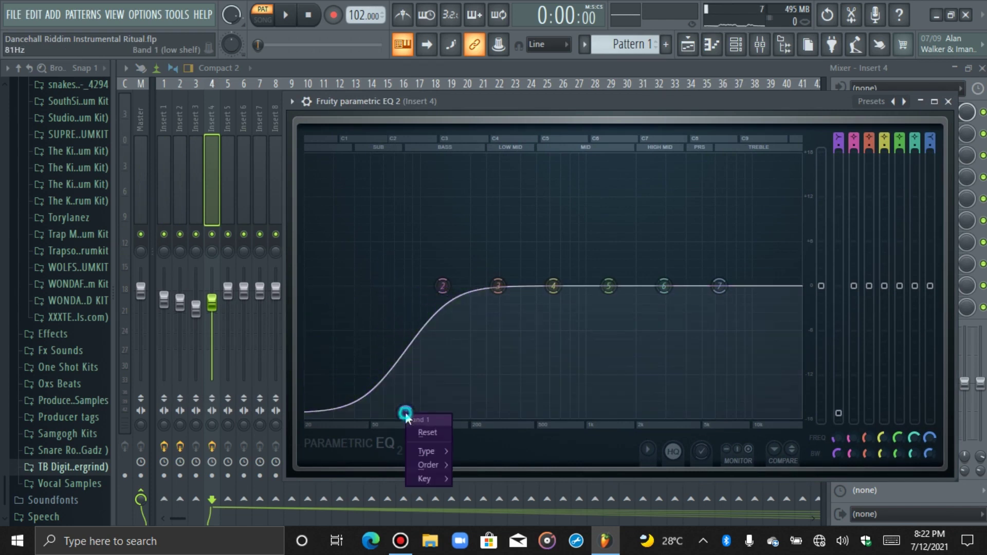
left_click(410, 415)
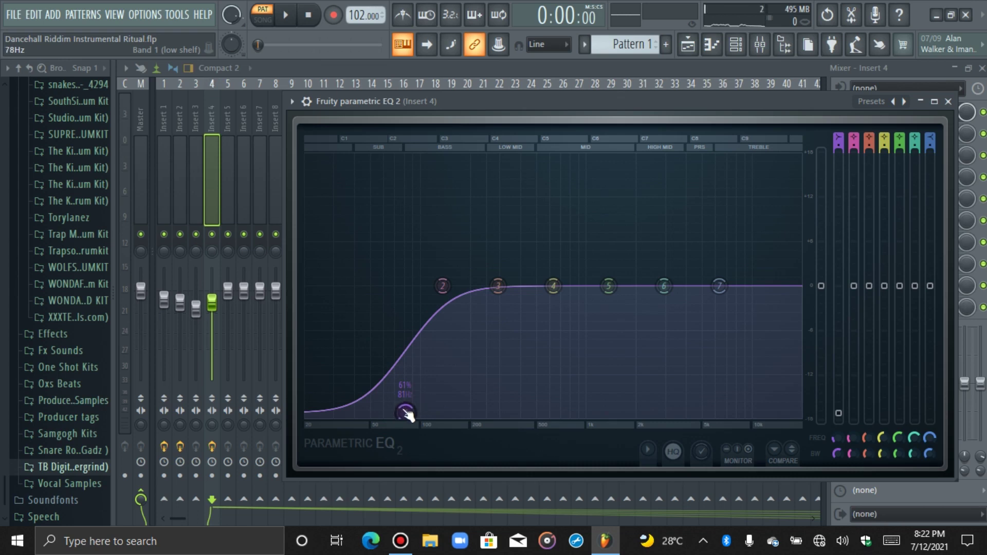
left_click_drag(407, 414, 575, 415)
right_click(575, 415)
mouse_move(588, 455)
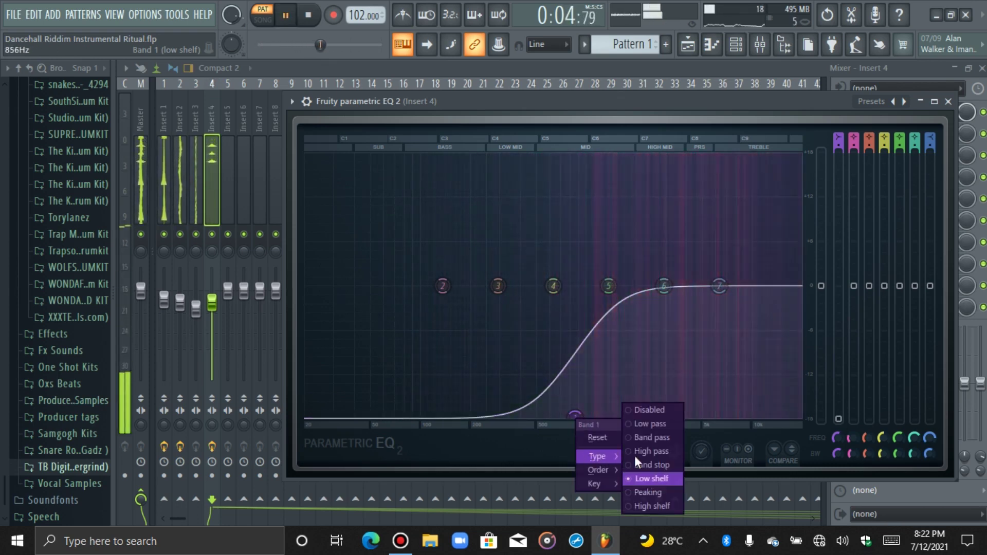
left_click(653, 446)
left_click_drag(576, 286, 525, 286)
key("space")
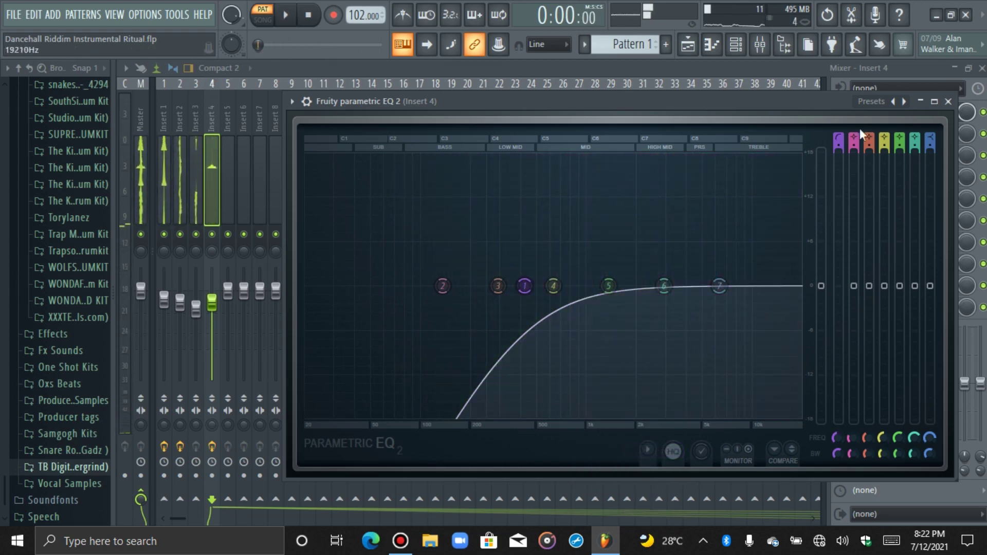
left_click(948, 101)
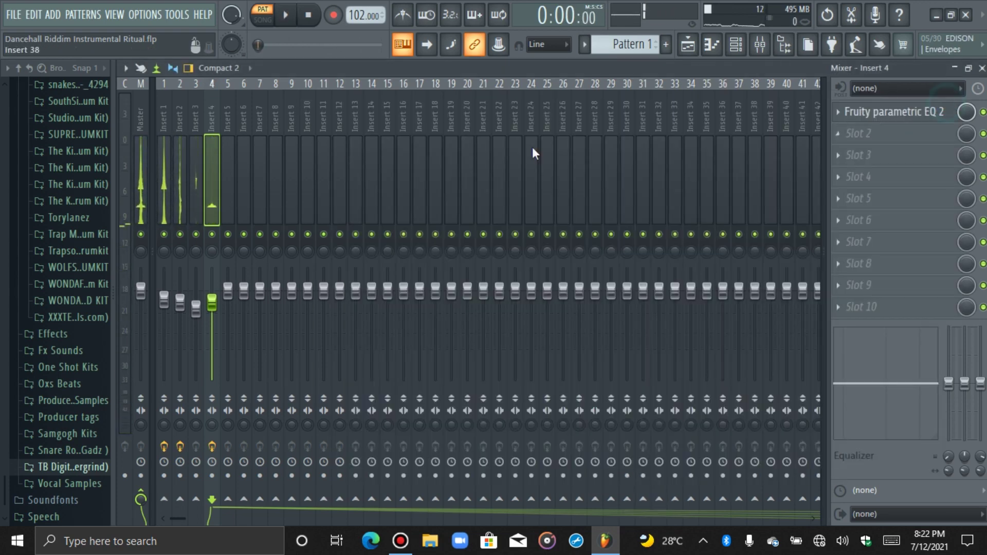
Step: Unmute Perc [ Mobster ] and route it to mixer track 5 during playback
left_click(736, 45)
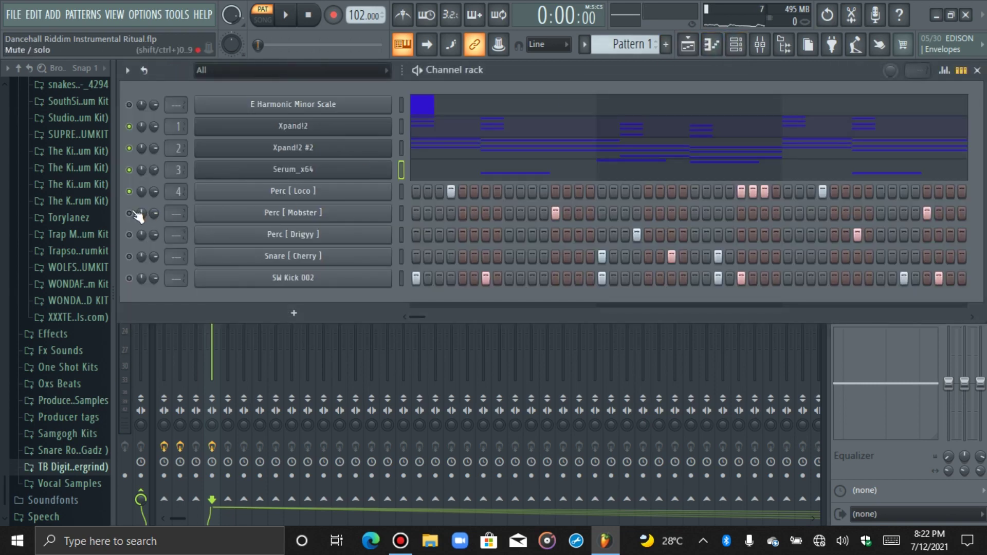
key("space")
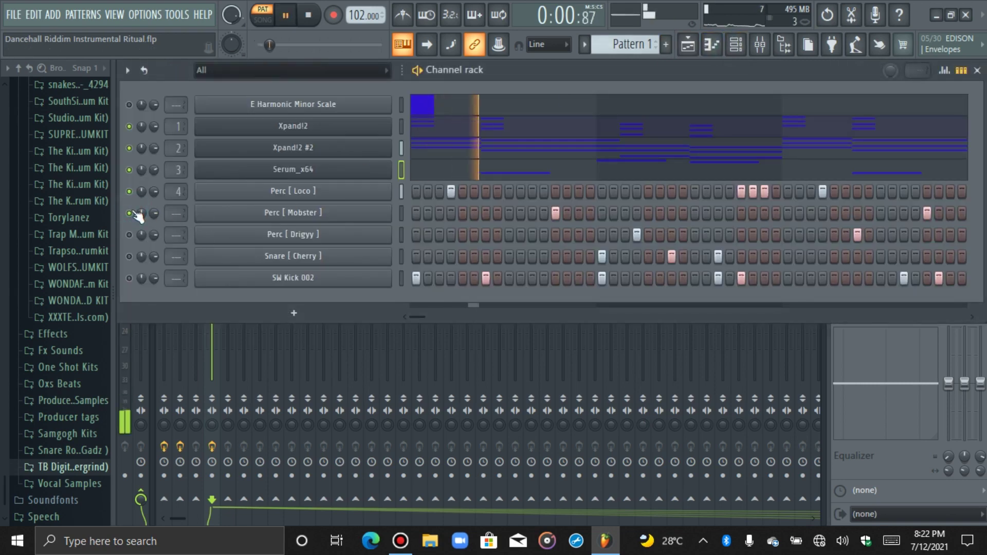
scroll(184, 212, "up", 6)
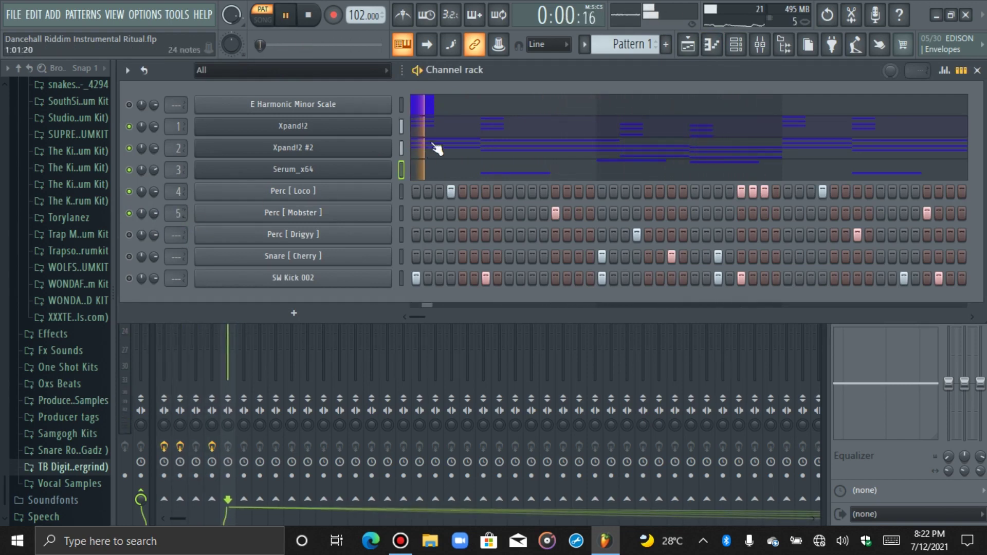
Step: Lower Insert 5's mixer volume, pan it 25% left and restart playback
left_click(760, 44)
key("space")
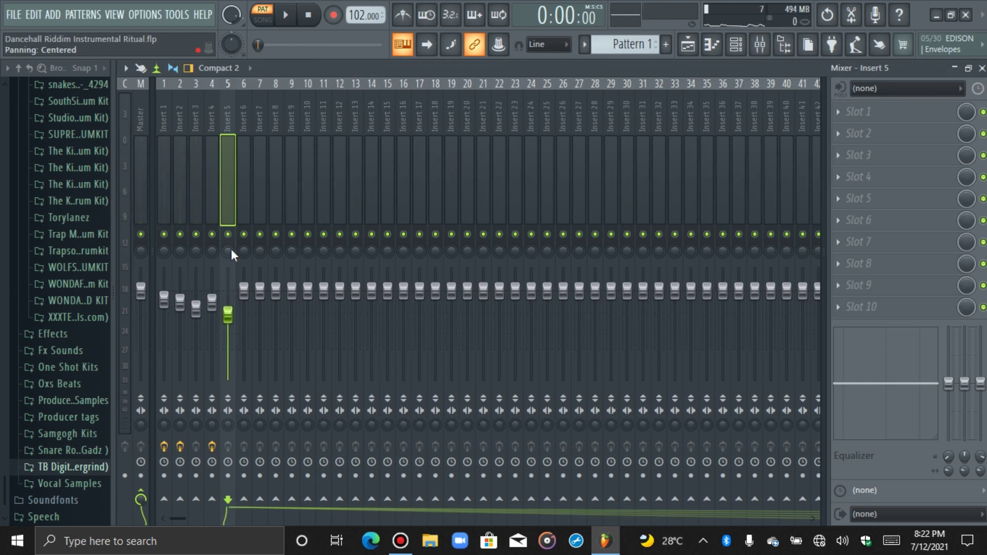
scroll(230, 249, "down", 2)
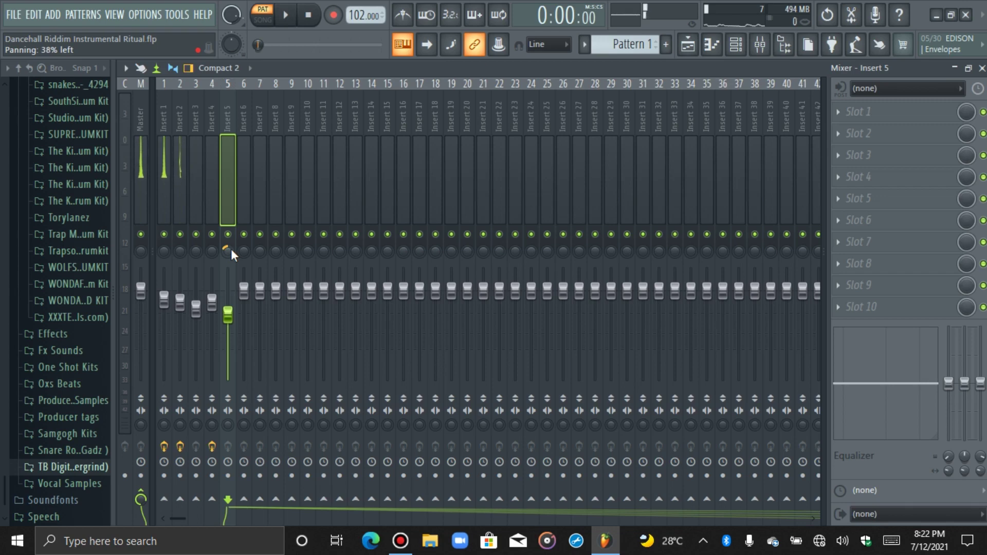
key("space")
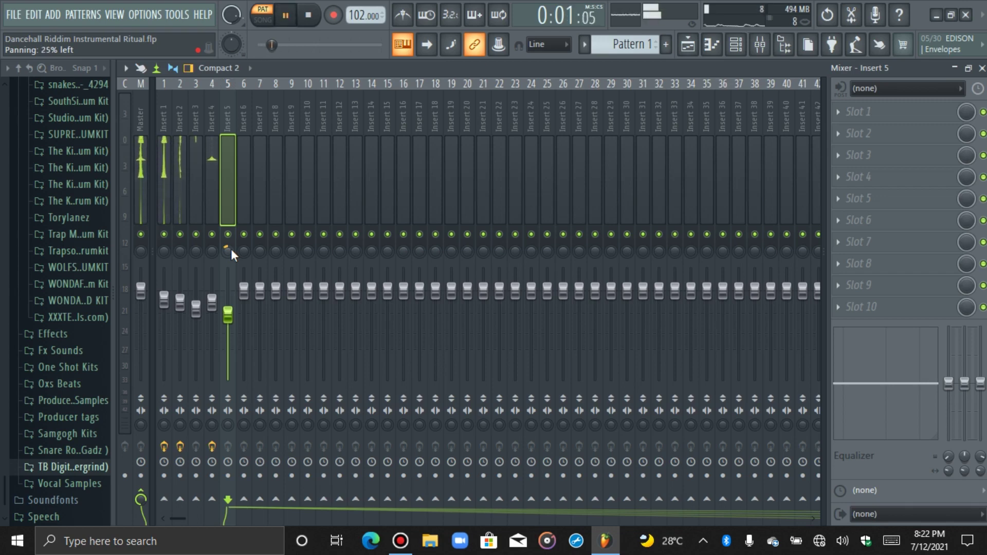
Step: Unmute Perc [ Drigyy ], route it to mixer track 6, select the channel and play the pattern
left_click(736, 44)
key("space")
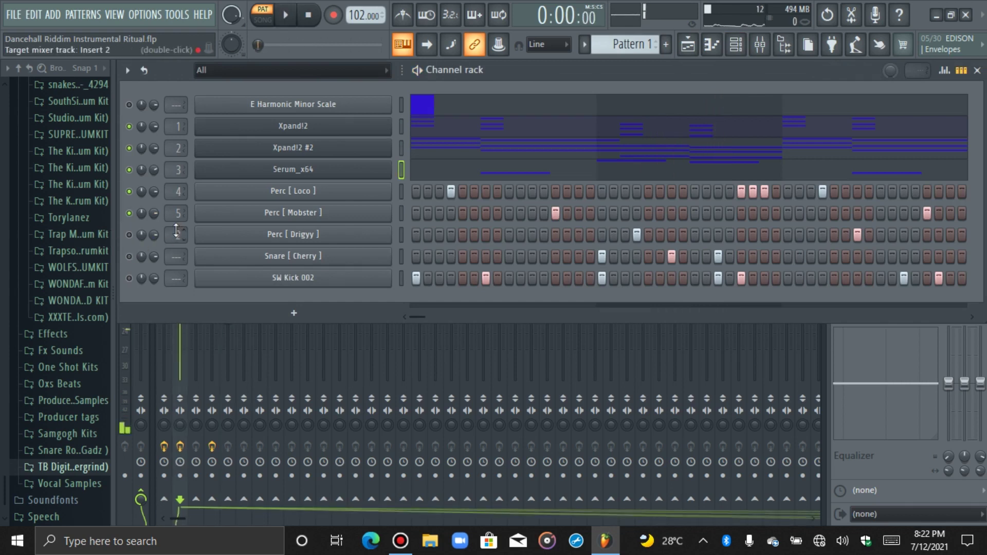
scroll(176, 231, "up", 1)
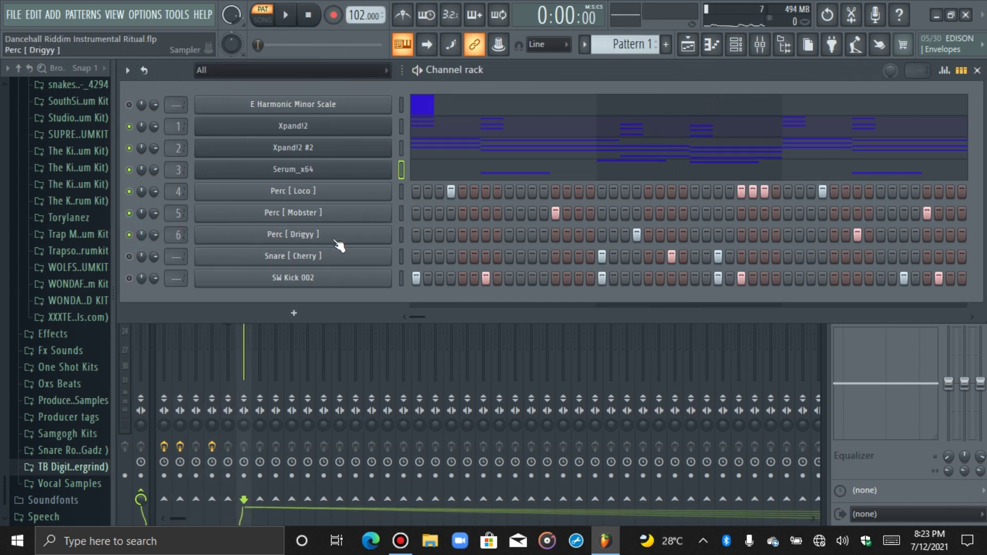
left_click(402, 235)
key("space")
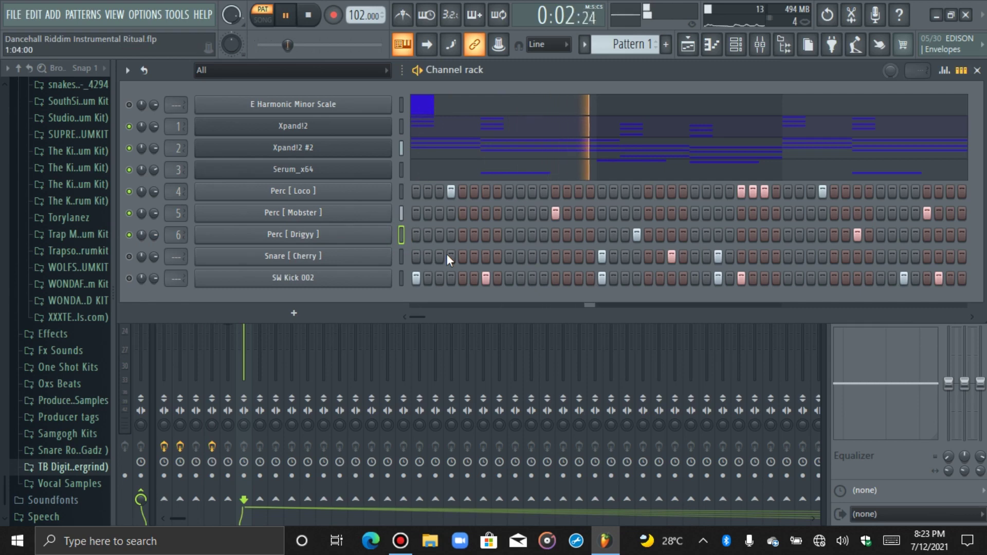
key("space")
Step: Lower Insert 6's mixer volume to 83%, return to the channel rack and stop playback
left_click(764, 44)
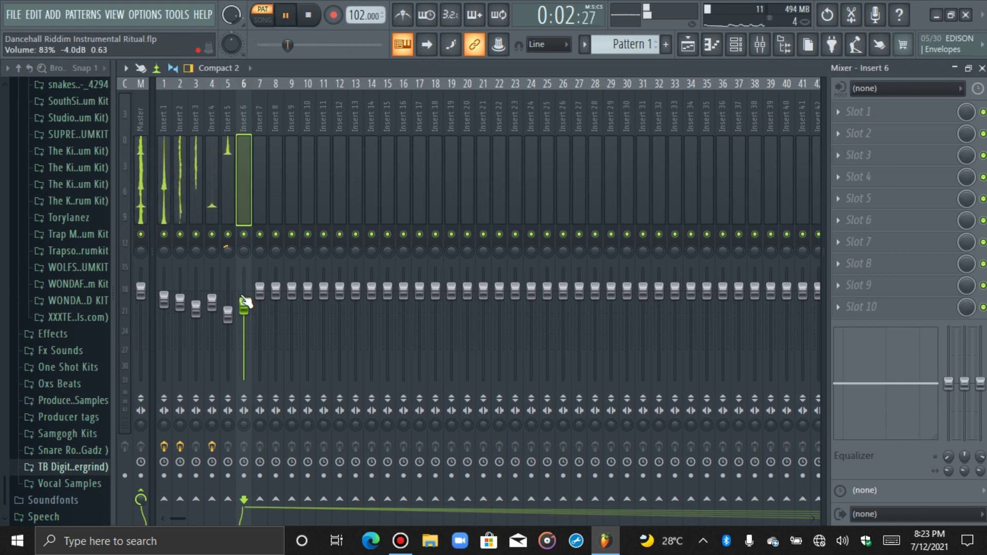
left_click(744, 48)
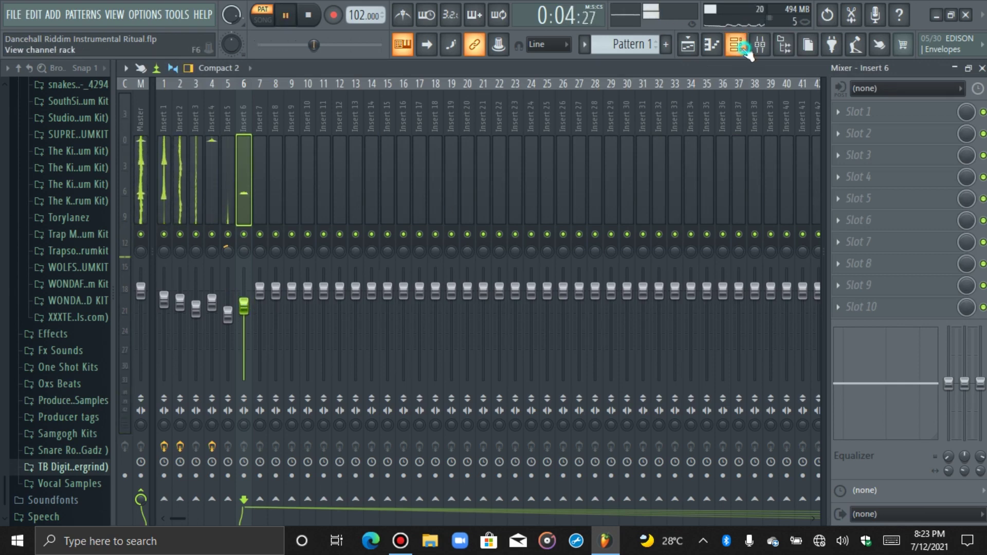
key("space")
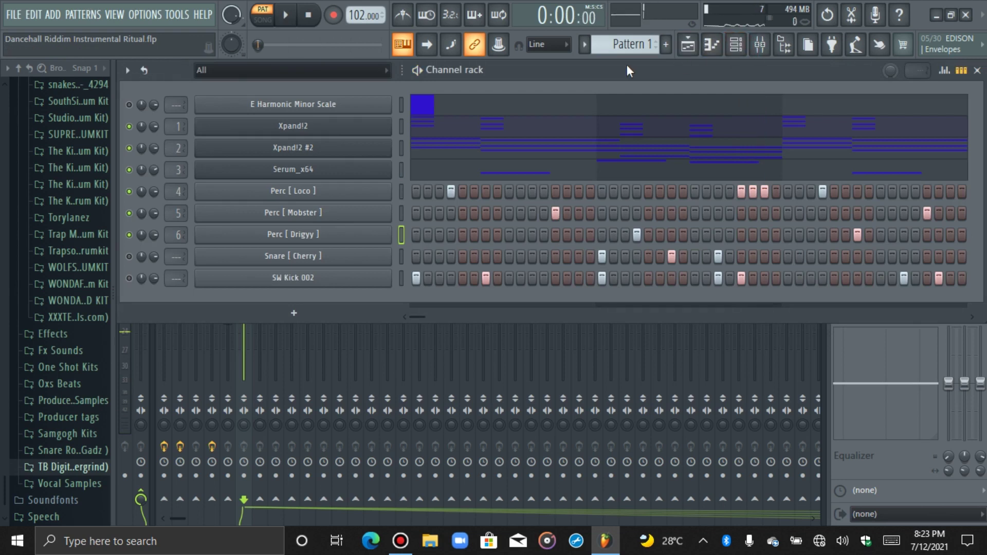
Step: Unmute Snare [ Cherry ], route it to mixer track 7, select all channels and start playback
left_click(131, 256)
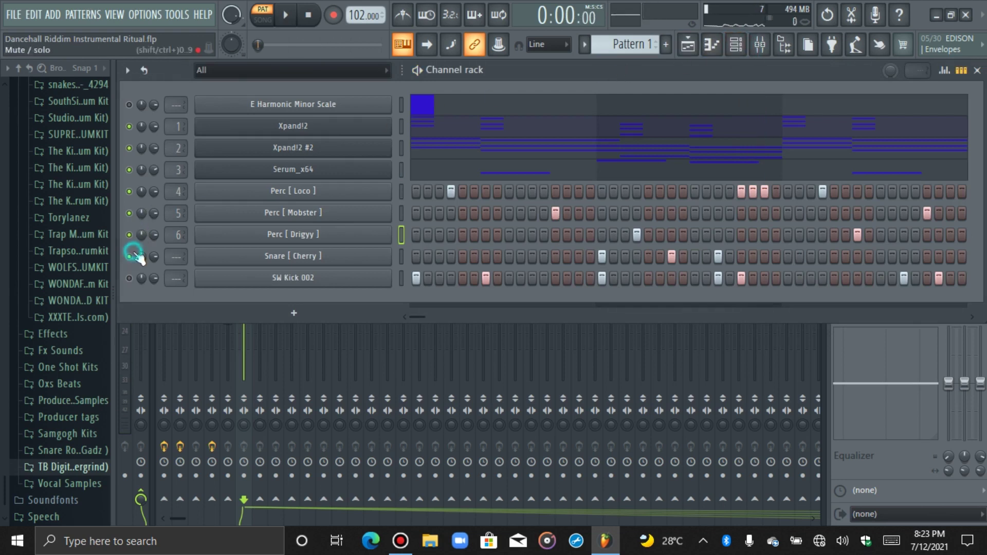
scroll(178, 257, "up", 7)
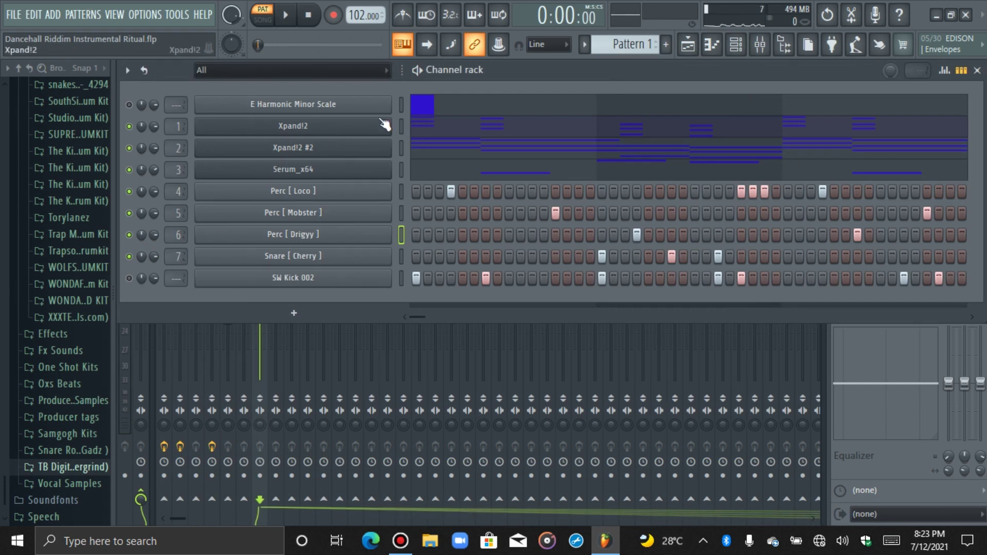
key("space")
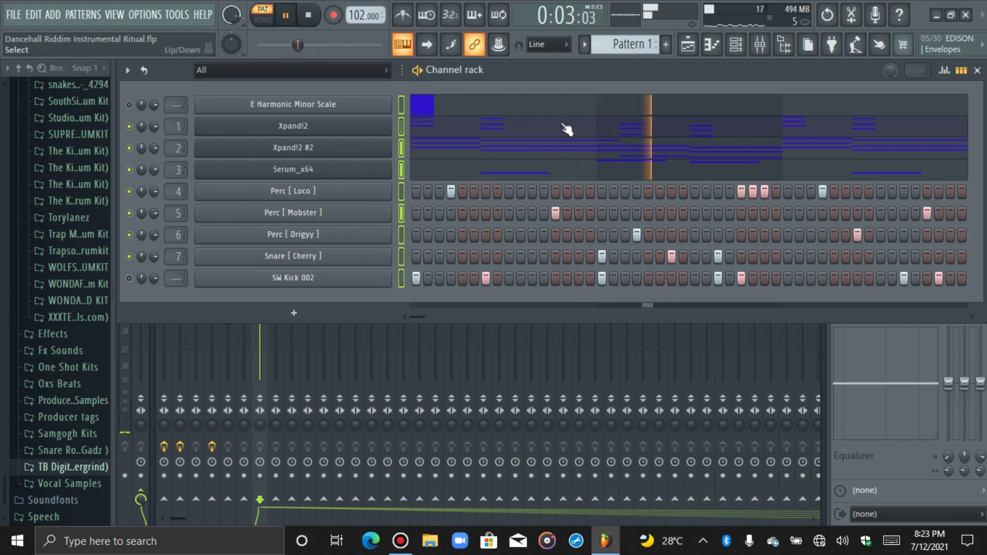
Step: Lower Insert 7's mixer volume to 73% and Insert 8's slightly during playback
left_click(765, 51)
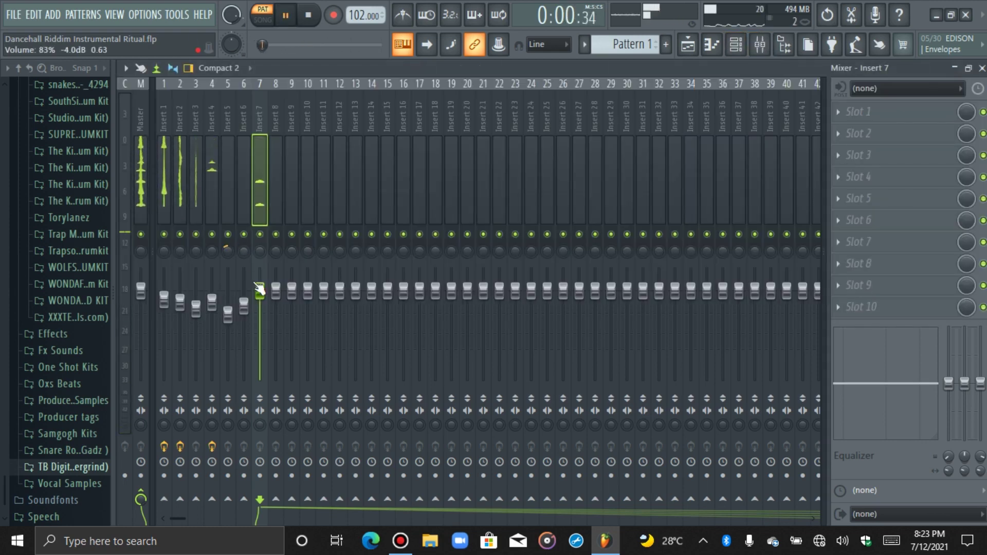
scroll(262, 298, "down", 3)
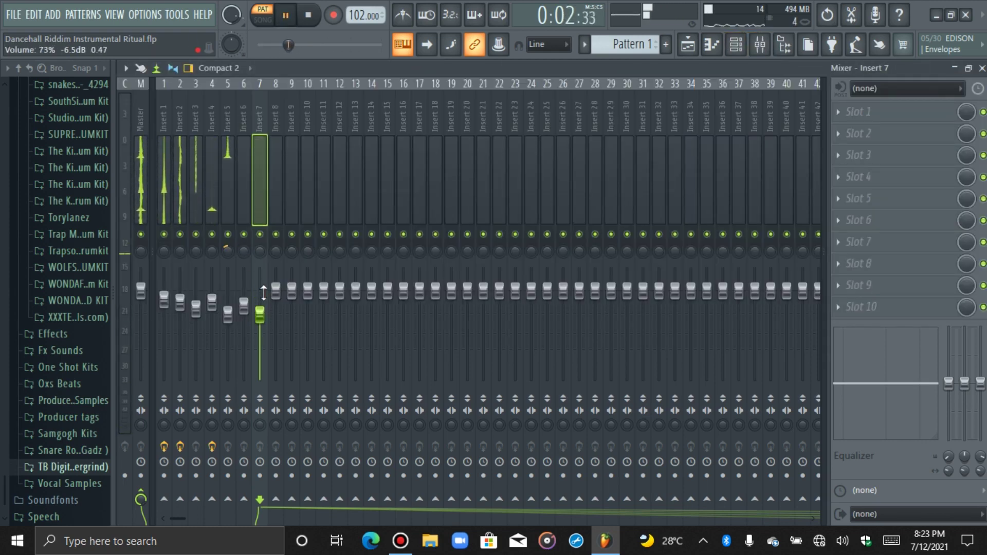
scroll(266, 293, "down", 2)
scroll(275, 295, "up", 3)
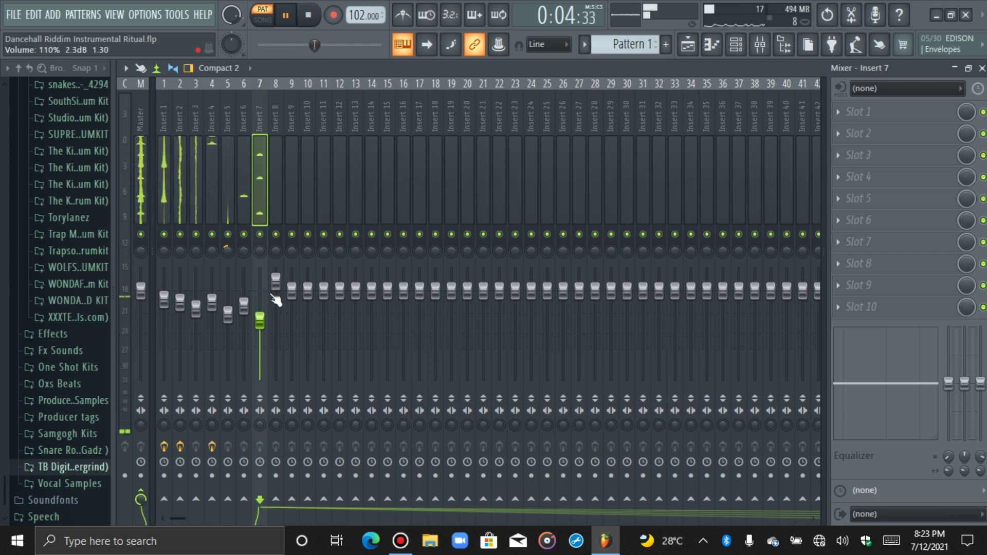
scroll(274, 295, "down", 4)
scroll(260, 318, "up", 5)
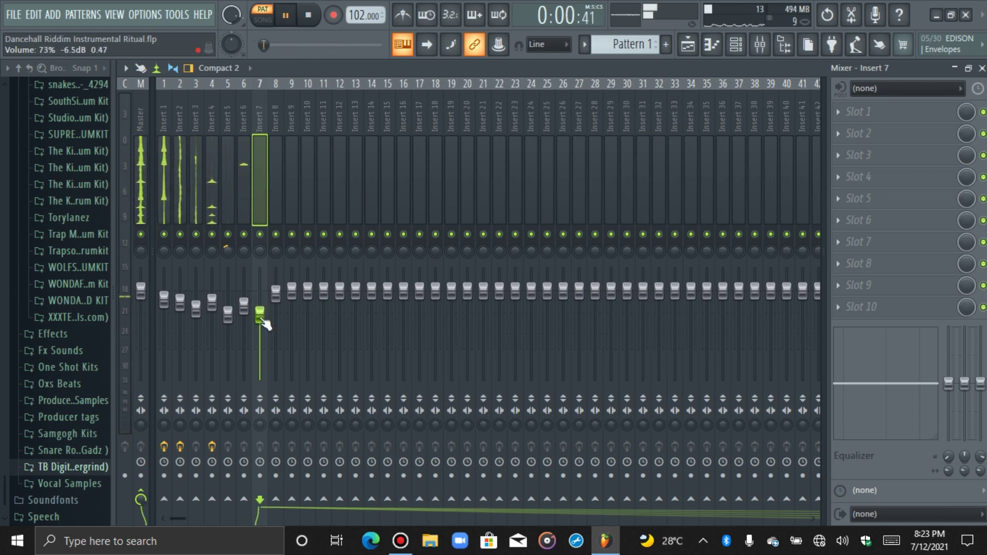
Step: Load Fruity Parametric EQ 2 in Insert 7's first effect slot, enlarge its window and restart playback
left_click(859, 112)
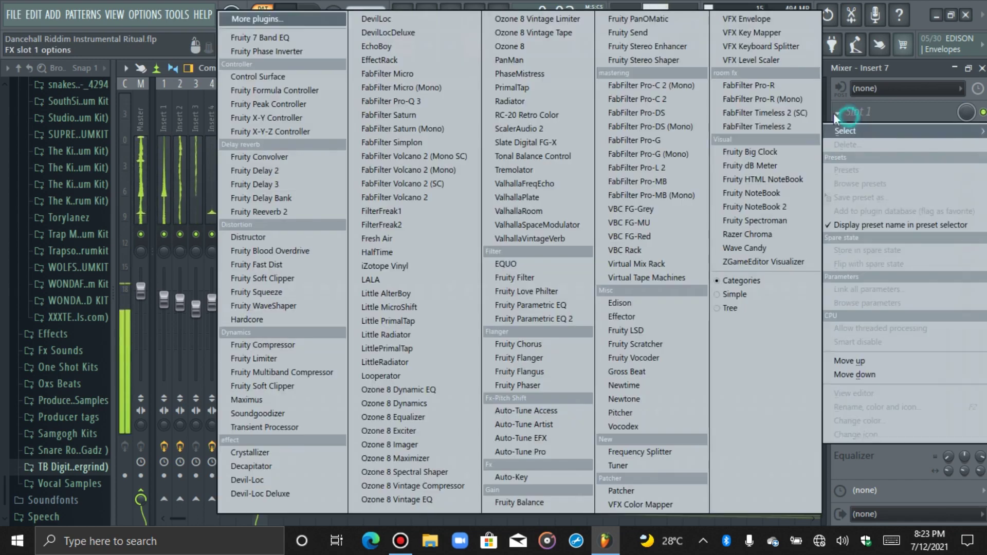
left_click(544, 319)
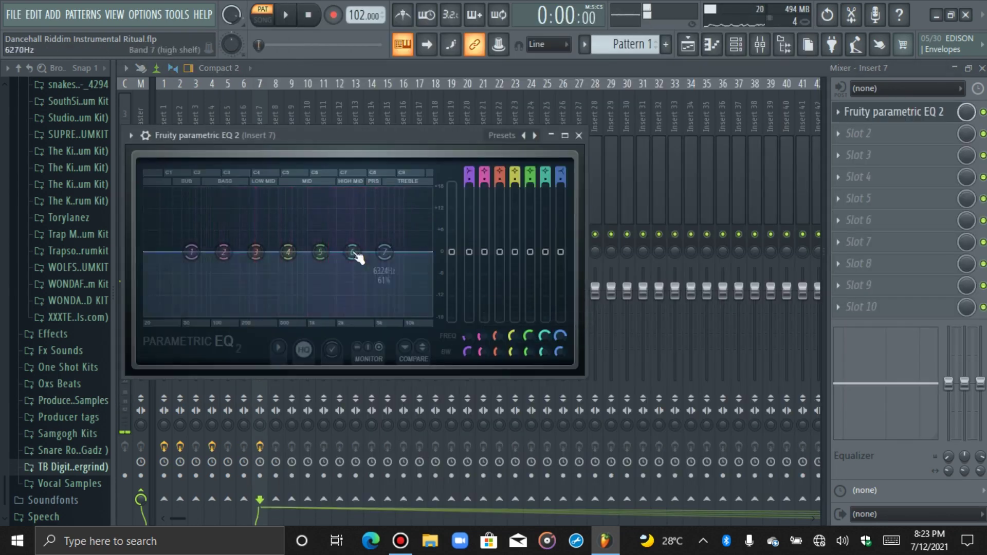
left_click_drag(304, 137, 477, 112)
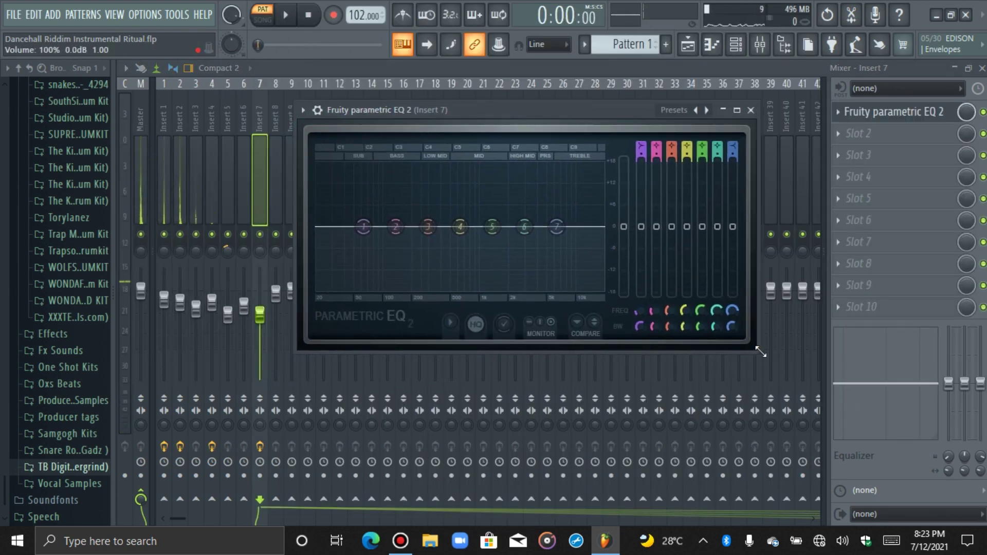
left_click_drag(761, 353, 869, 465)
key("space")
Step: Make band 1 of Insert 7's EQ a high pass filter and move its cutoff to band 3's position
left_click_drag(385, 285, 540, 403)
right_click(538, 403)
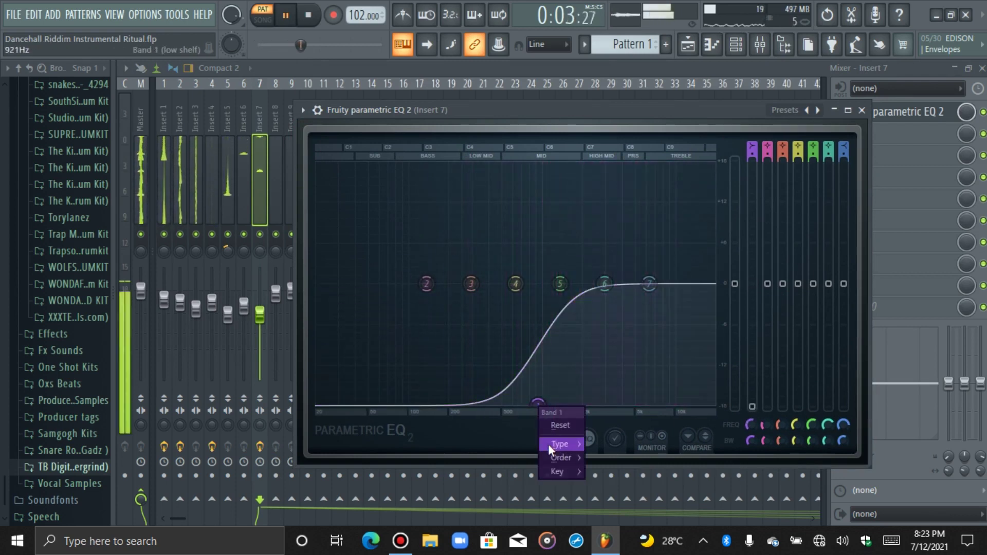
mouse_move(549, 443)
left_click(603, 448)
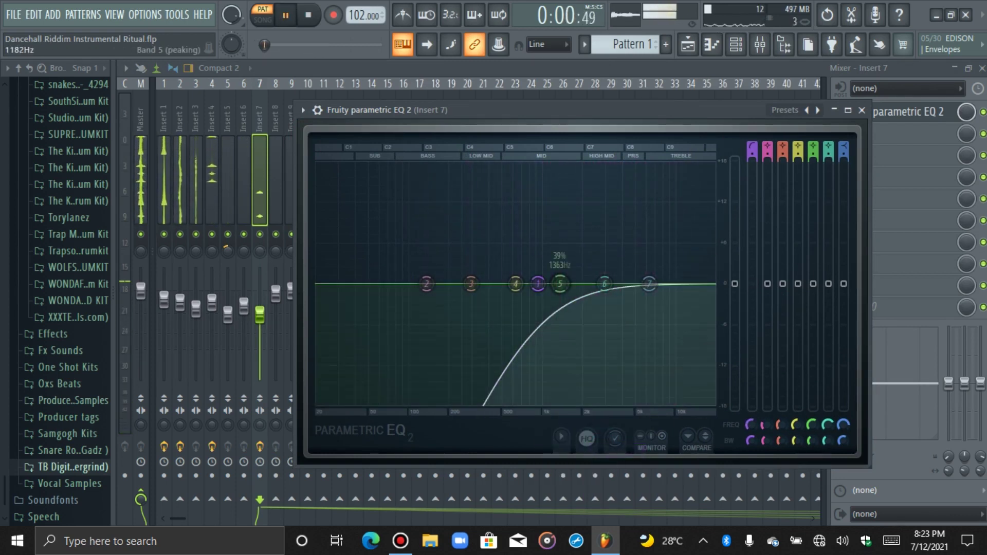
right_click(560, 284)
left_click(576, 302)
left_click_drag(537, 285, 469, 284)
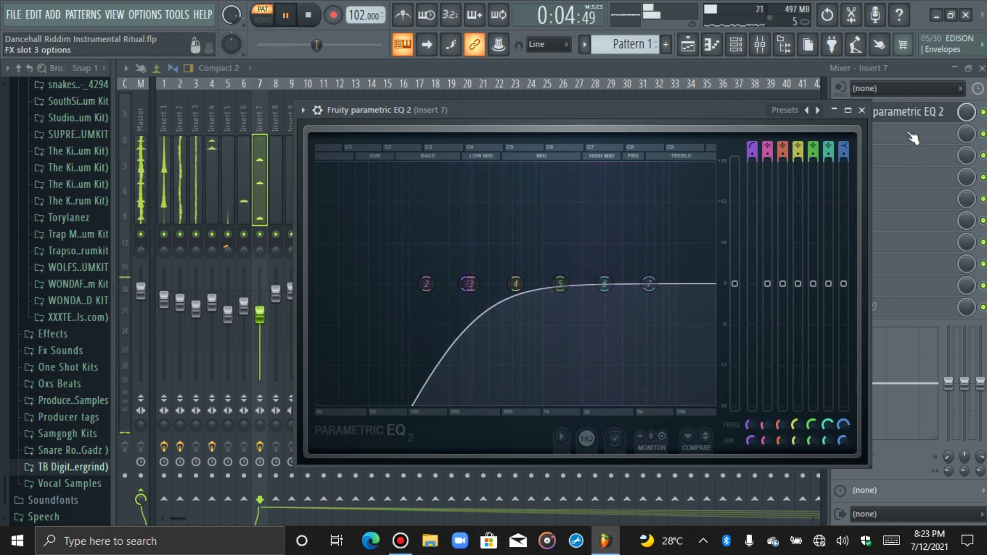
Step: Close Insert 7's EQ and set the insert's mixer volume to 76%
left_click(903, 111)
scroll(267, 316, "up", 4)
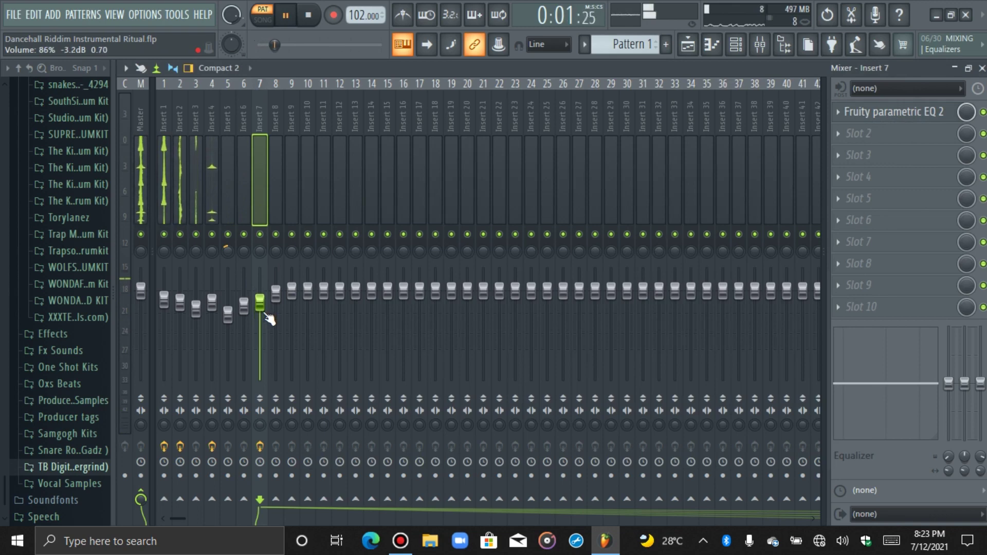
scroll(269, 318, "down", 4)
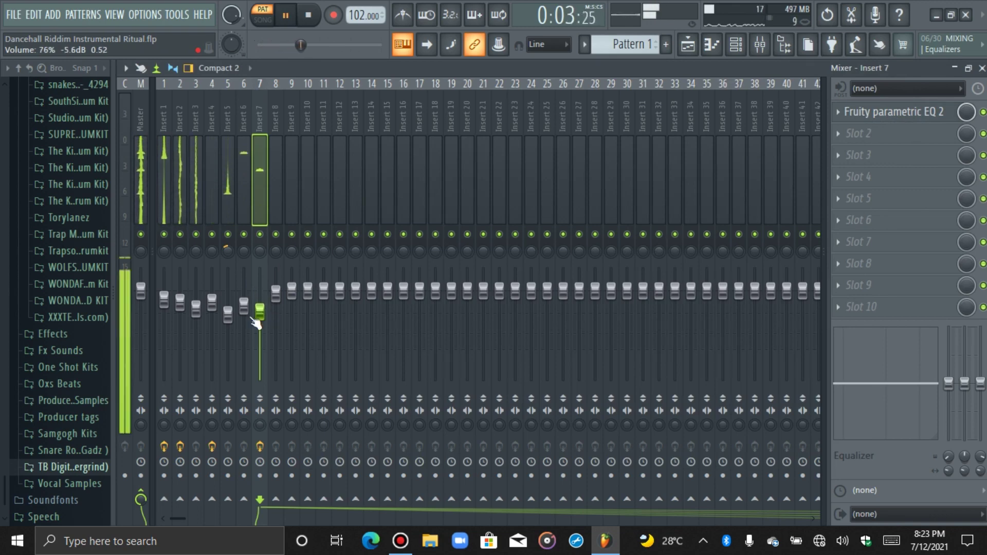
Step: Stop playback and route the SW Kick 002 channel to mixer Insert 8
left_click(736, 45)
key("space")
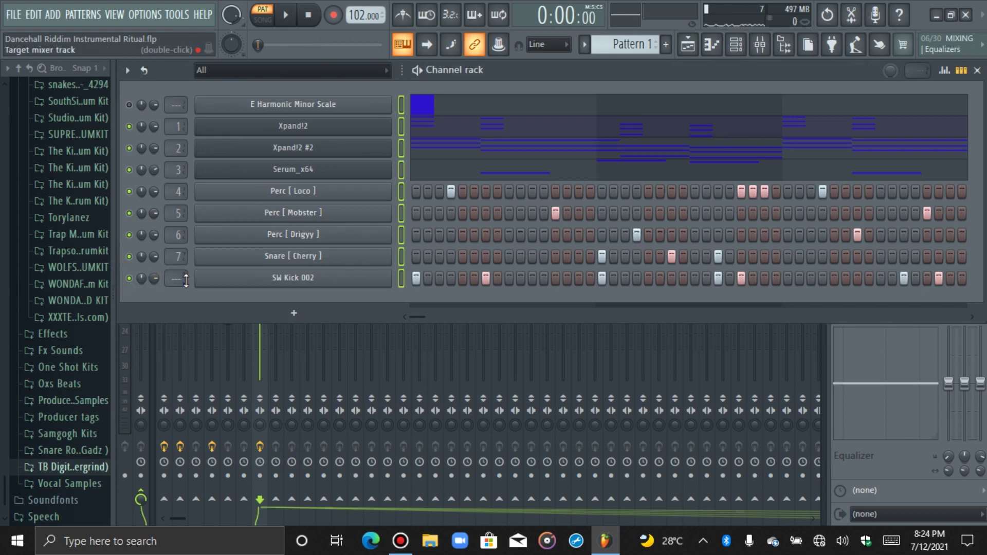
scroll(182, 278, "up", 7)
scroll(186, 280, "up", 1)
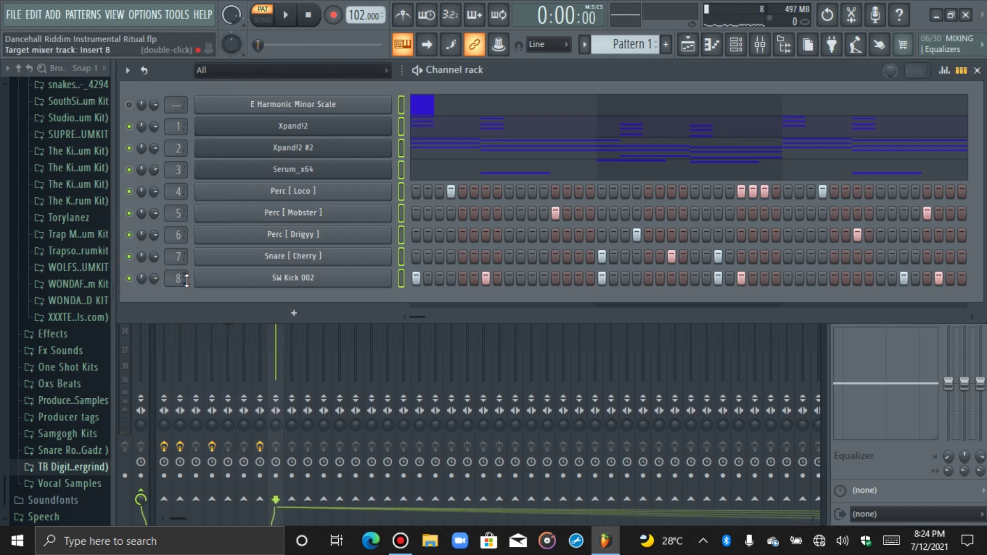
Step: Lower Insert 8's mixer volume to 86% during playback, and stop playback back in the channel rack
key("space")
left_click(760, 44)
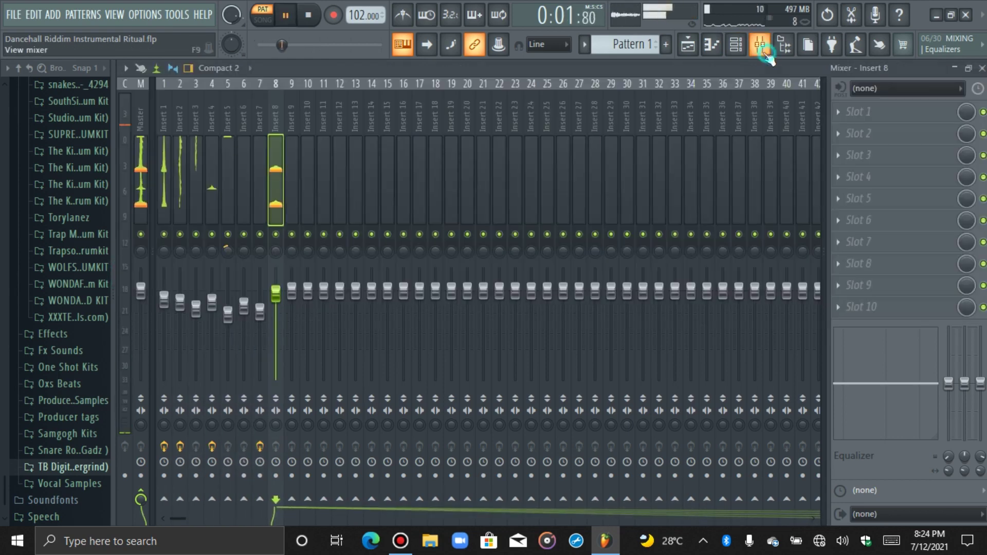
left_click_drag(276, 291, 278, 297)
scroll(278, 298, "down", 2)
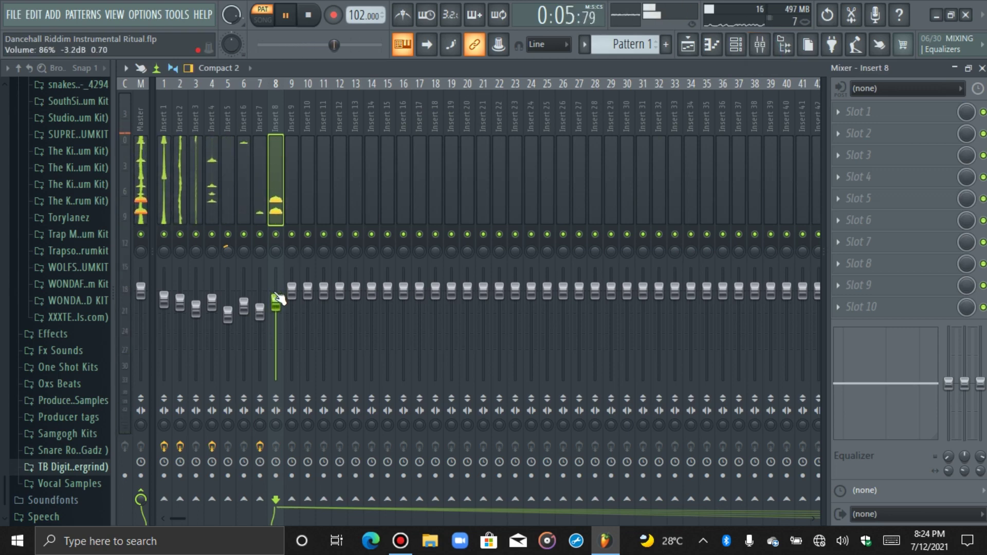
left_click(736, 45)
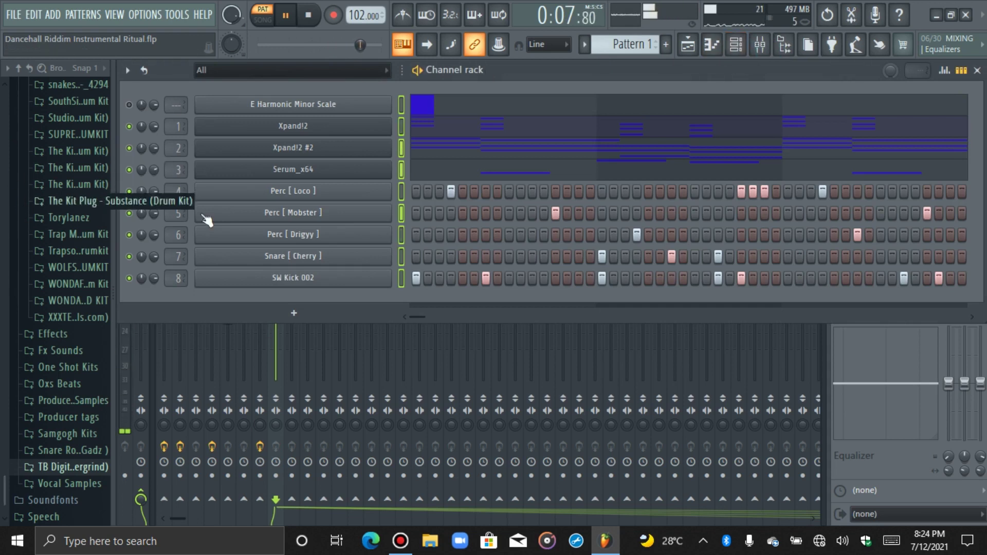
key("space")
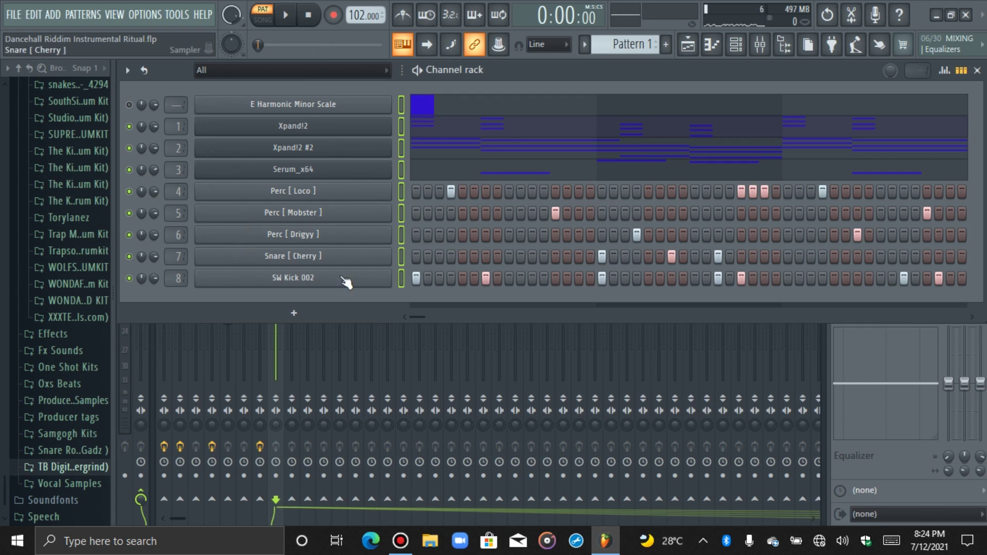
Step: Add a Massive X channel and load its user preset Deep Sea_AV
left_click(294, 314)
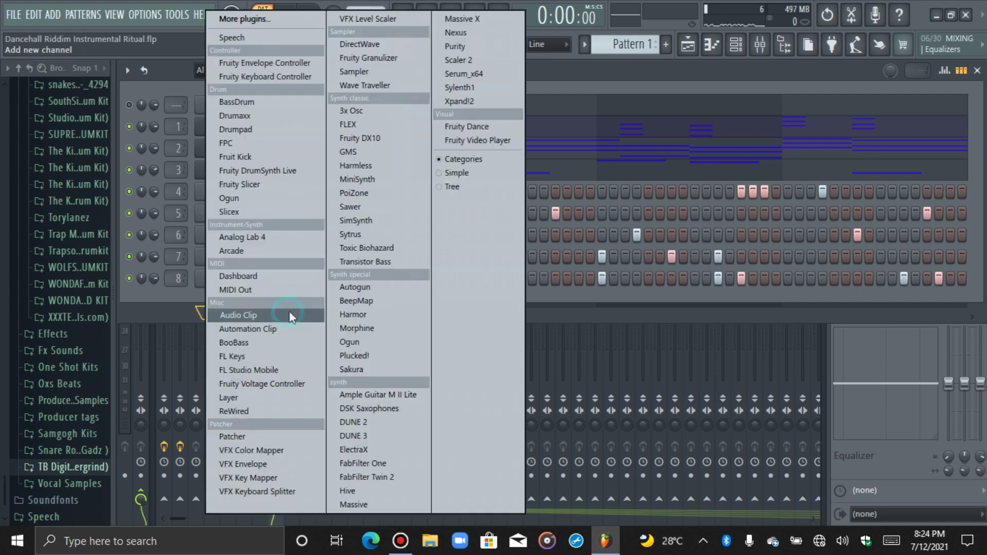
left_click(466, 19)
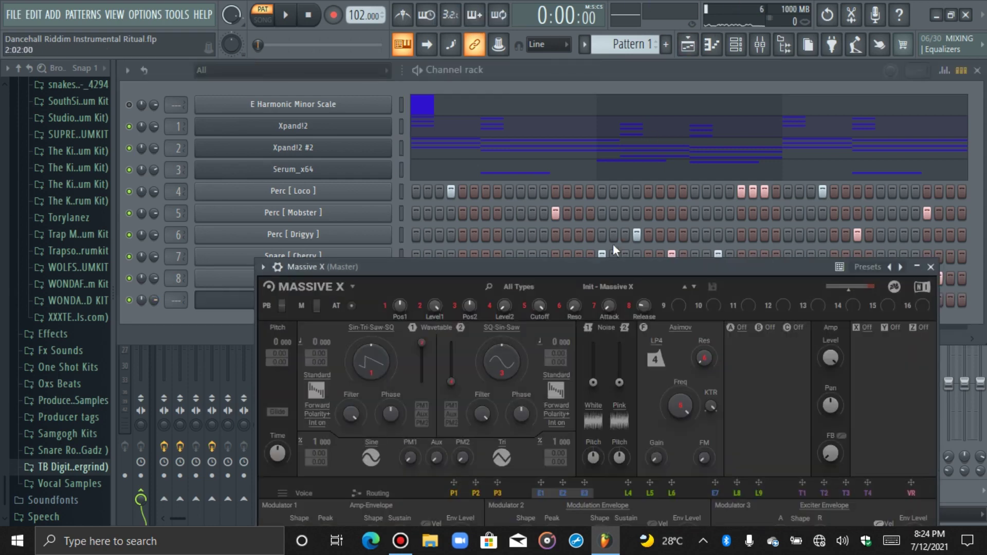
left_click(610, 286)
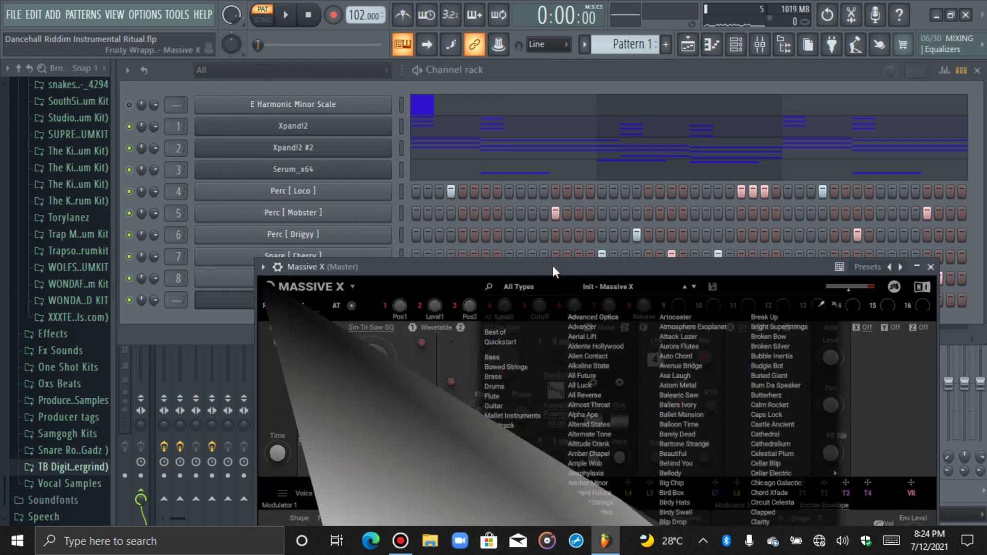
left_click_drag(553, 267, 561, 121)
left_click(511, 383)
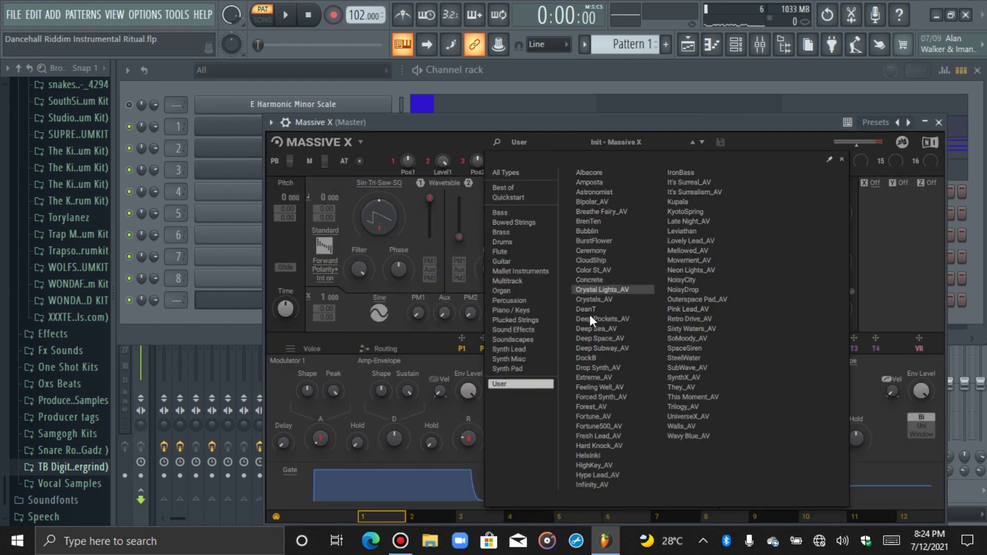
left_click(603, 329)
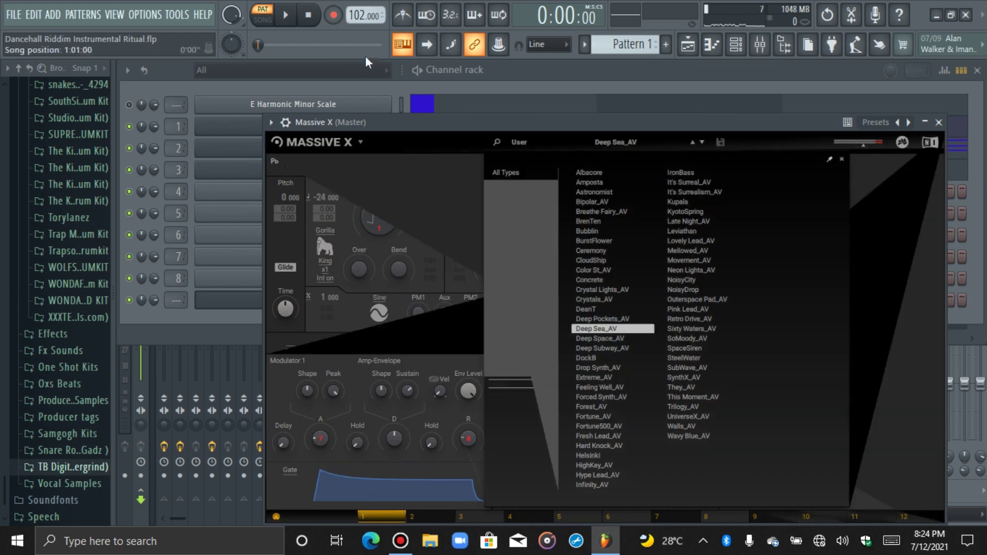
Step: Show the Massive X channel's miscellaneous settings and open the channel's piano roll
left_click(286, 123)
left_click(346, 149)
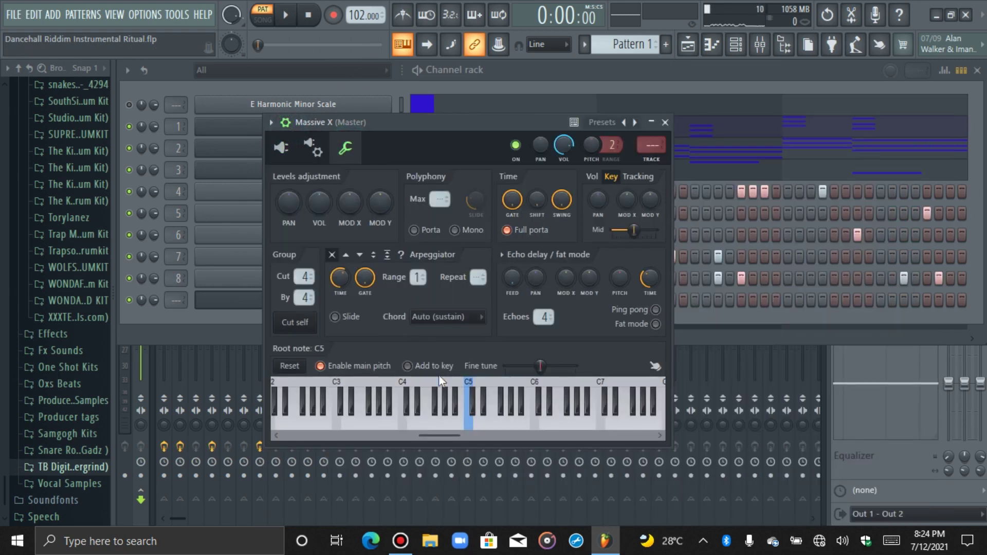
left_click(245, 300)
right_click(245, 301)
left_click(465, 299)
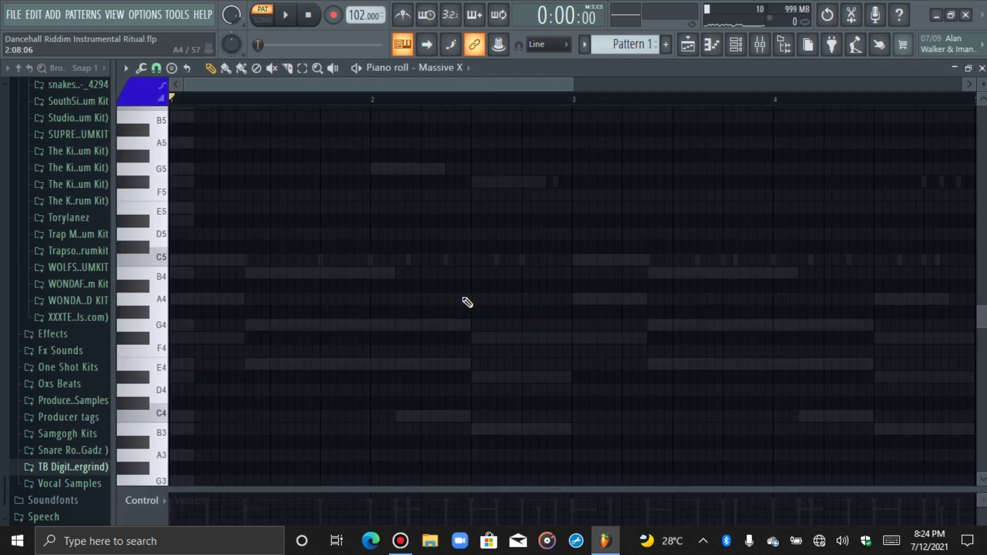
Step: Place a two-step F#4 note at the start of bar 1 in the Massive X piano roll
left_click_drag(258, 260, 202, 267)
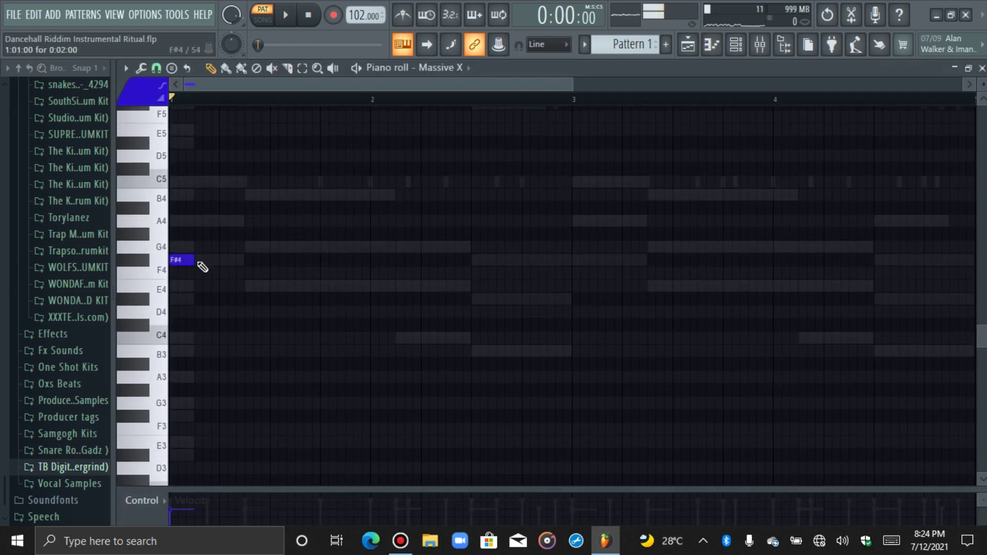
left_click_drag(203, 231, 146, 358)
scroll(159, 345, "up", 3)
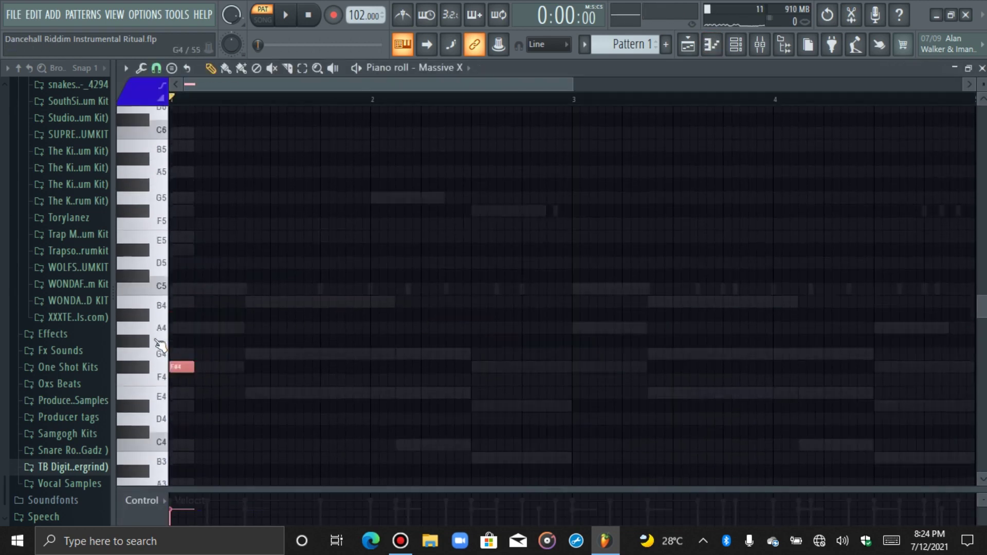
left_click_drag(263, 319, 195, 461)
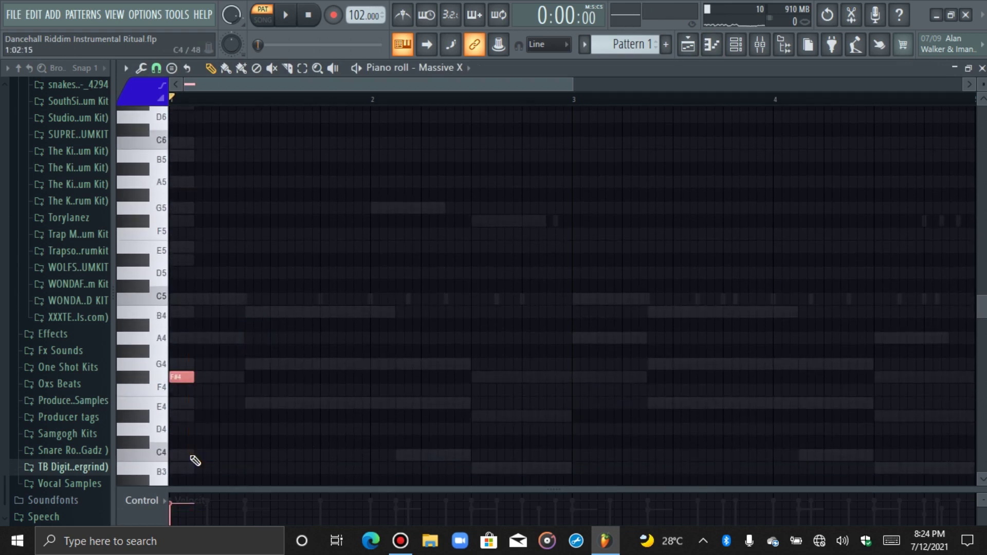
Step: Change the Massive X channel's user preset to Deep Space_AV
left_click(736, 45)
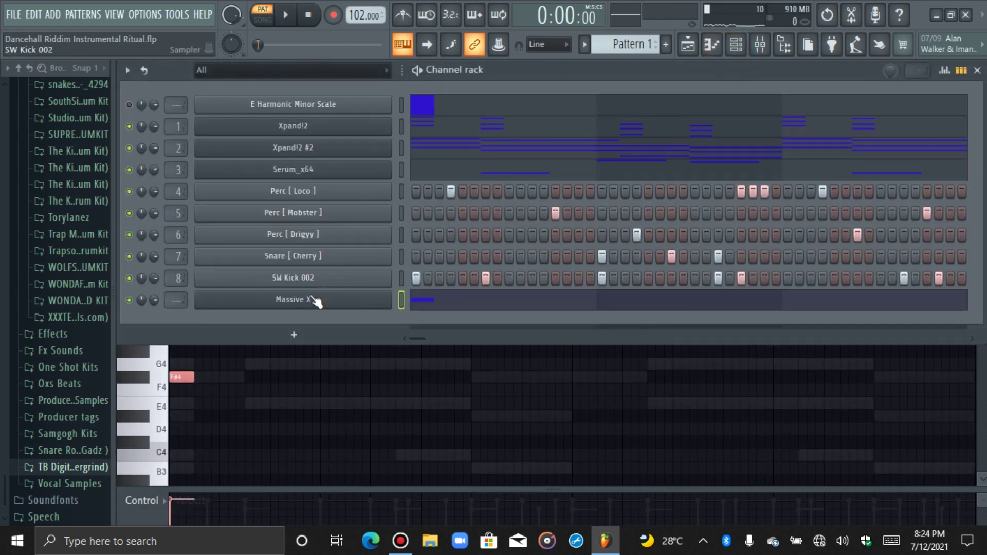
left_click(309, 300)
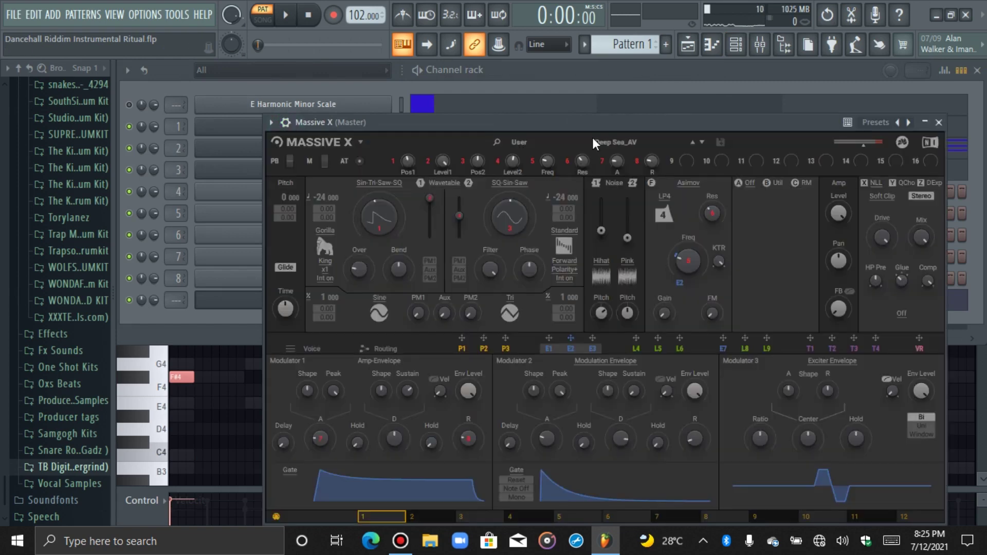
left_click(608, 141)
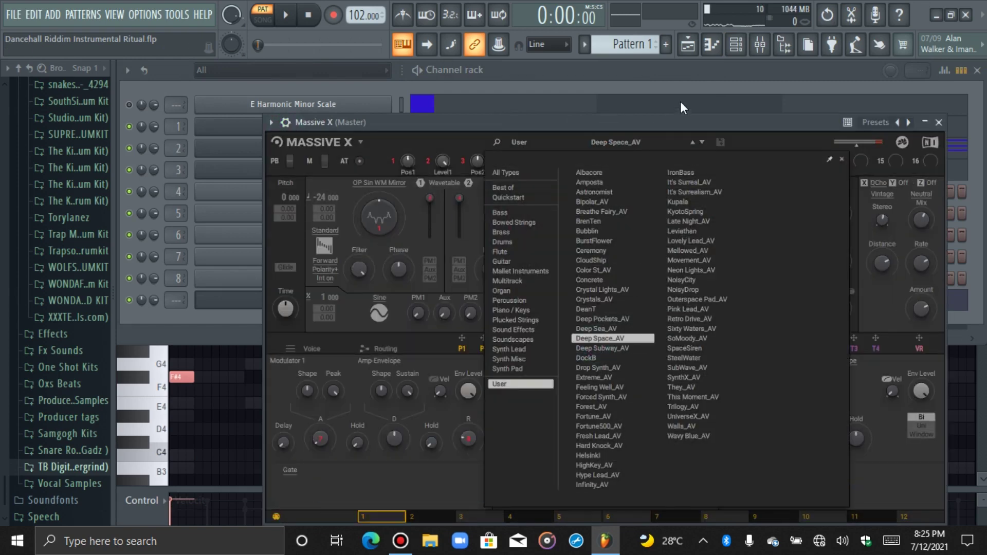
Step: Lengthen the F#4 note to six steps and add a longer E4 note directly after it, reaching into bar 2
left_click(711, 45)
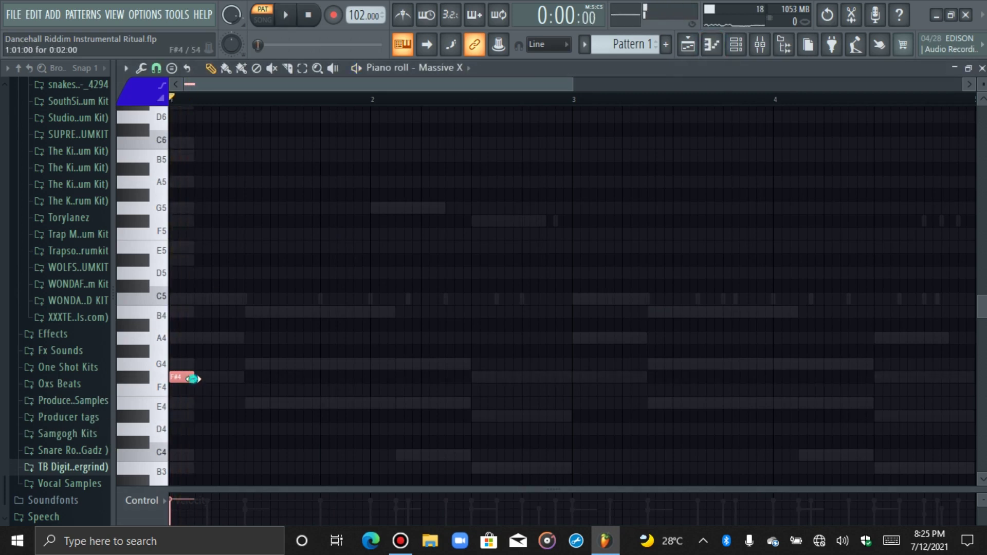
scroll(247, 380, "down", 3)
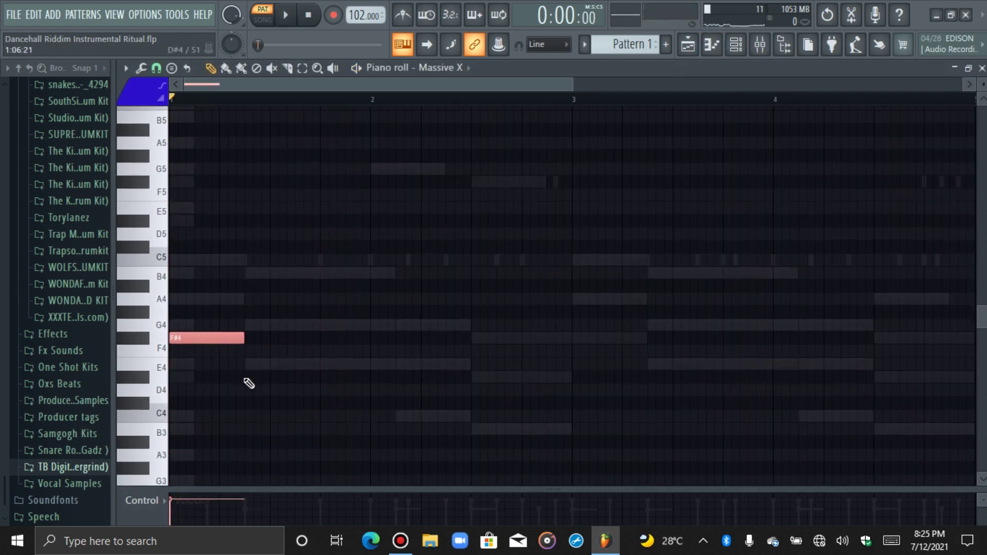
key("ctrl+b")
key("Down")
key("Down")
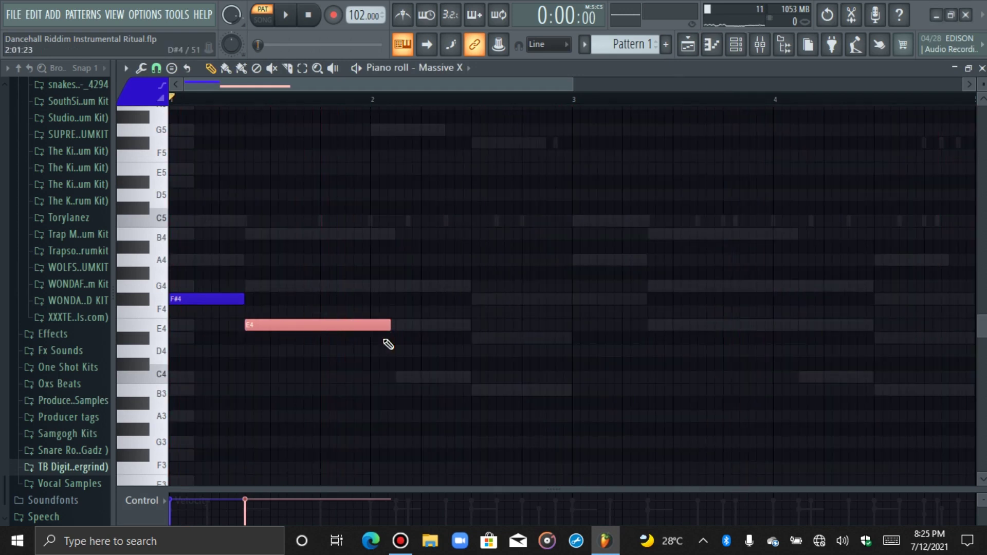
Step: Transpose both Massive X notes down an octave to F#3 and E3, and extend the E3 note slightly to match the ghost note's end
key("ctrl+a")
key("ctrl+Down")
key("space")
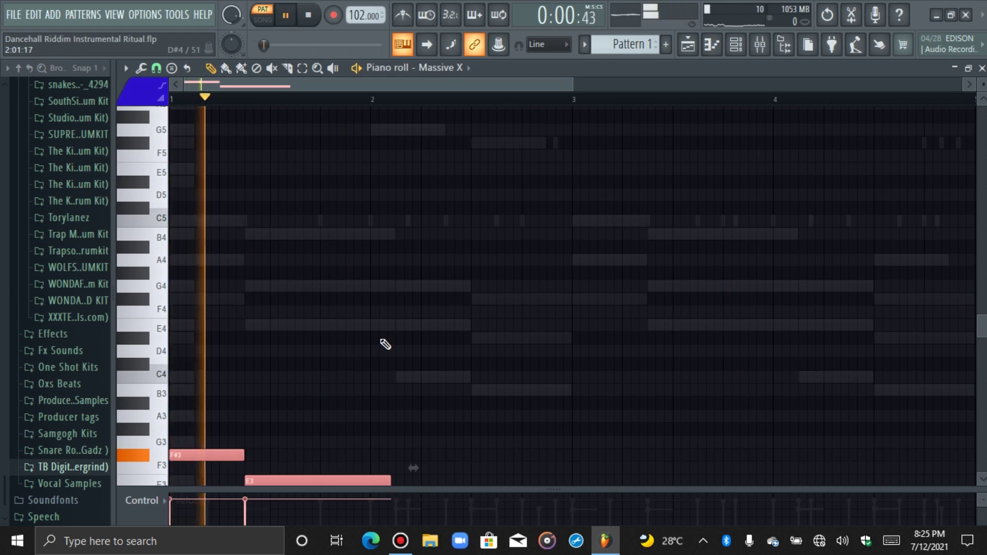
scroll(400, 405, "down", 4)
key("ctrl+d")
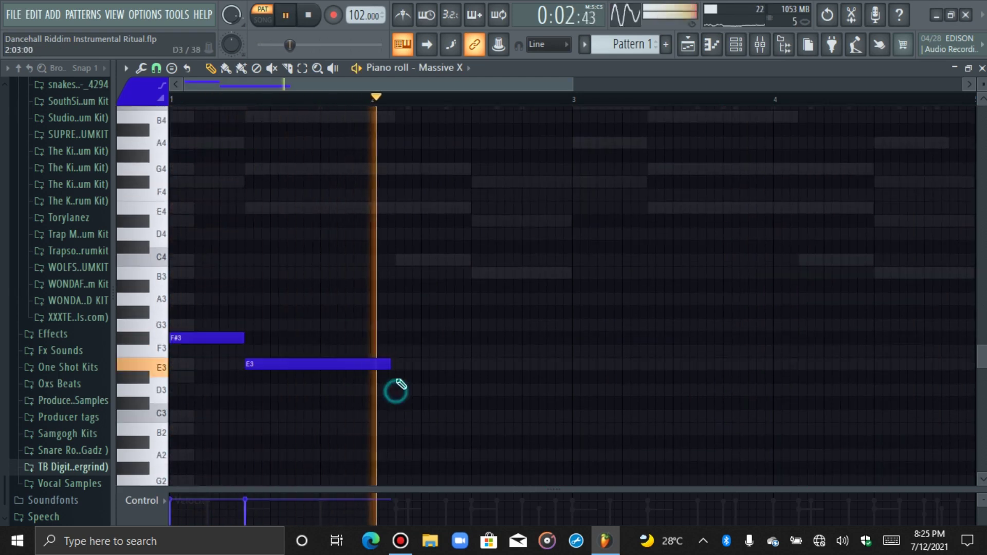
left_click_drag(388, 370, 396, 369)
key("space")
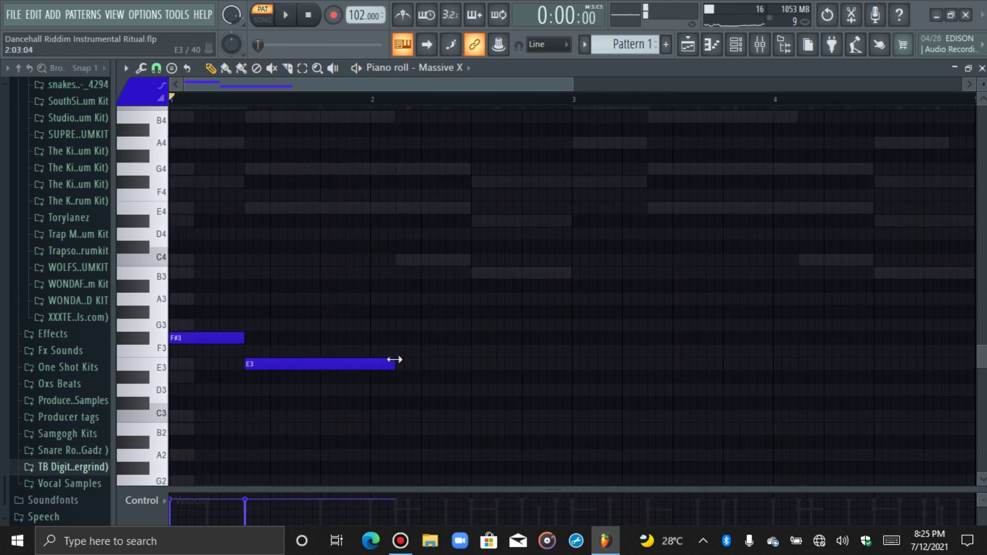
Step: Try the first Massive X note at F#4 and A3, playing the pattern to compare the pitches
scroll(309, 368, "up", 2)
key("space")
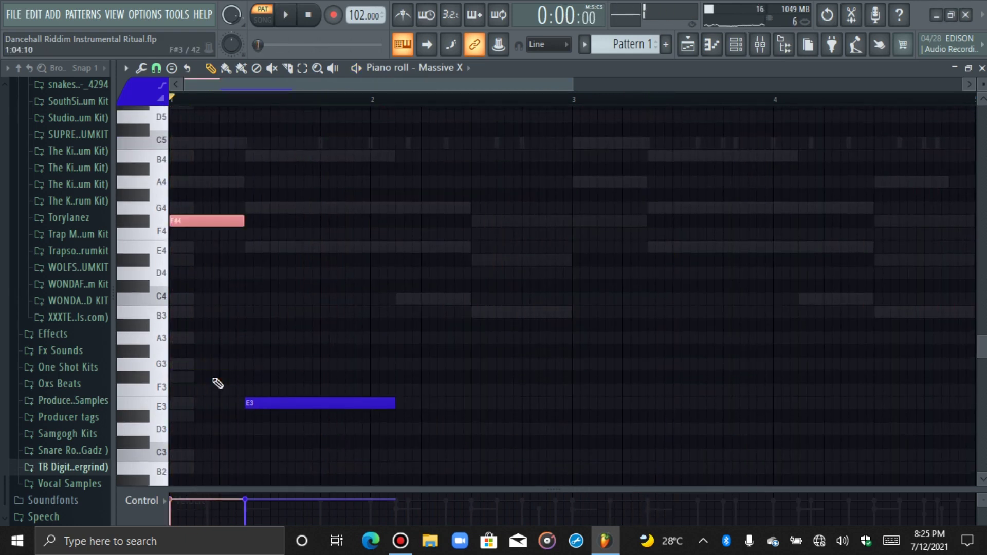
key("shift+Up")
key("space")
key("space")
key("ctrl+Down")
key("space")
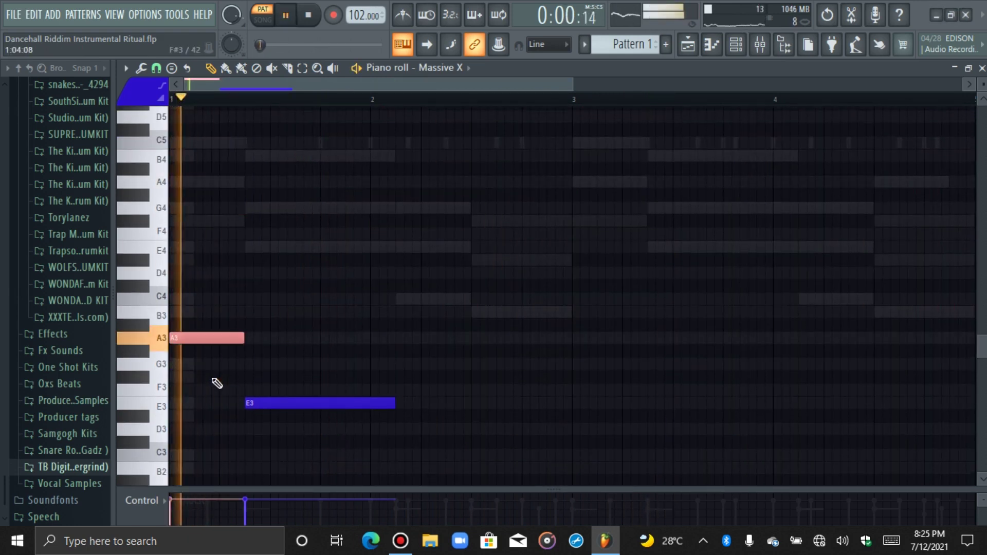
key("space")
Step: Audition the first Massive X note at C3 and raise it an octave to C4 with playback
key("ctrl+Up")
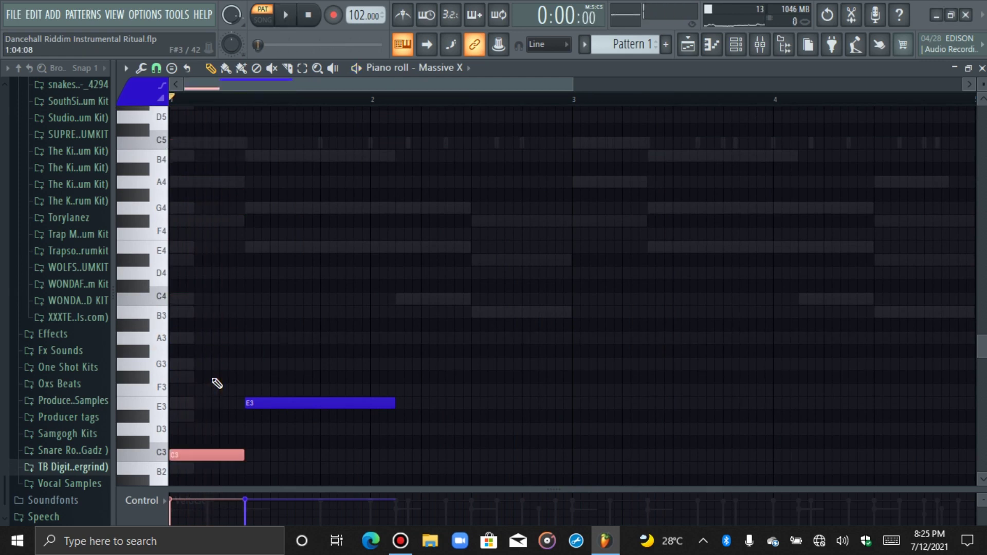
key("space")
key("space")
key("ctrl+Up")
key("space")
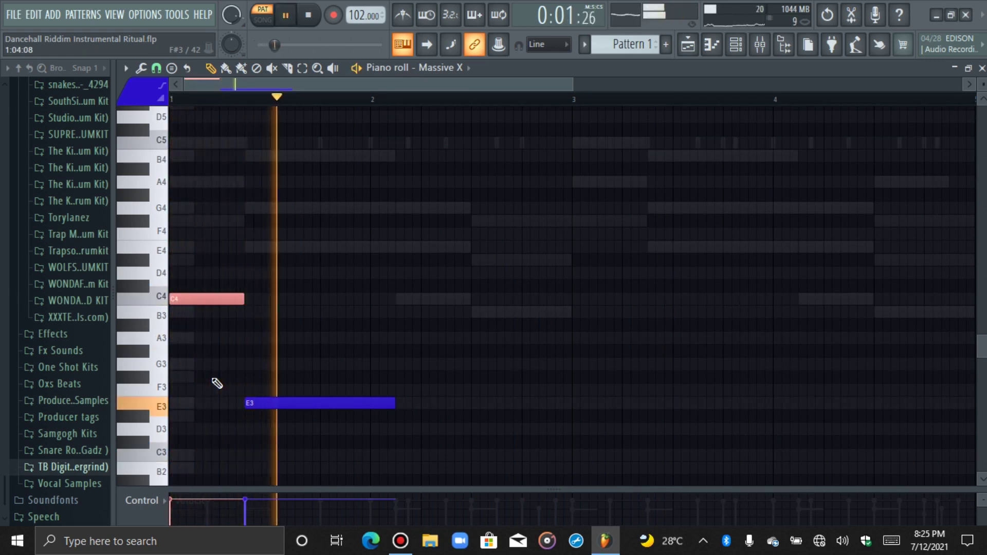
key("space")
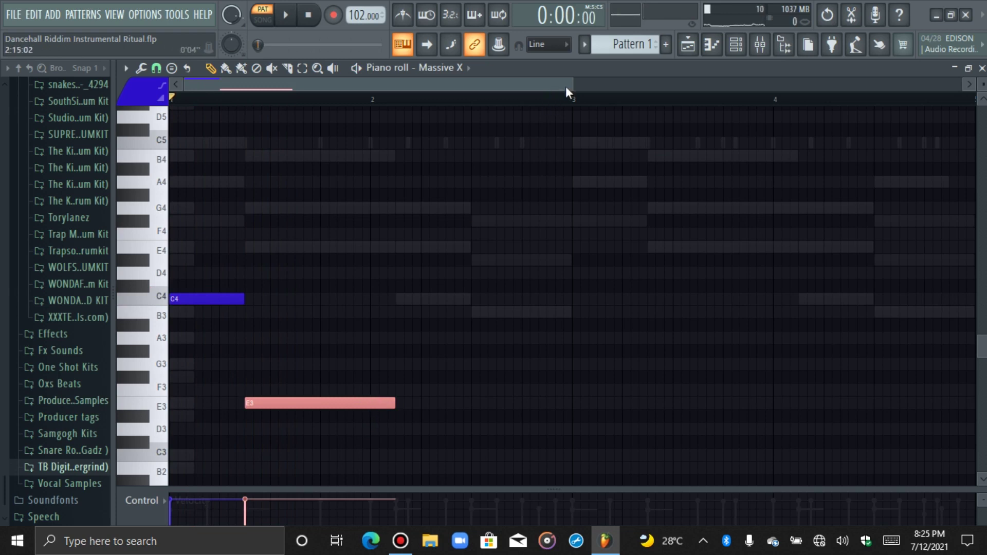
Step: Compare the first Massive X note at F#3 during playback and return it to C4
left_click_drag(569, 86, 486, 86)
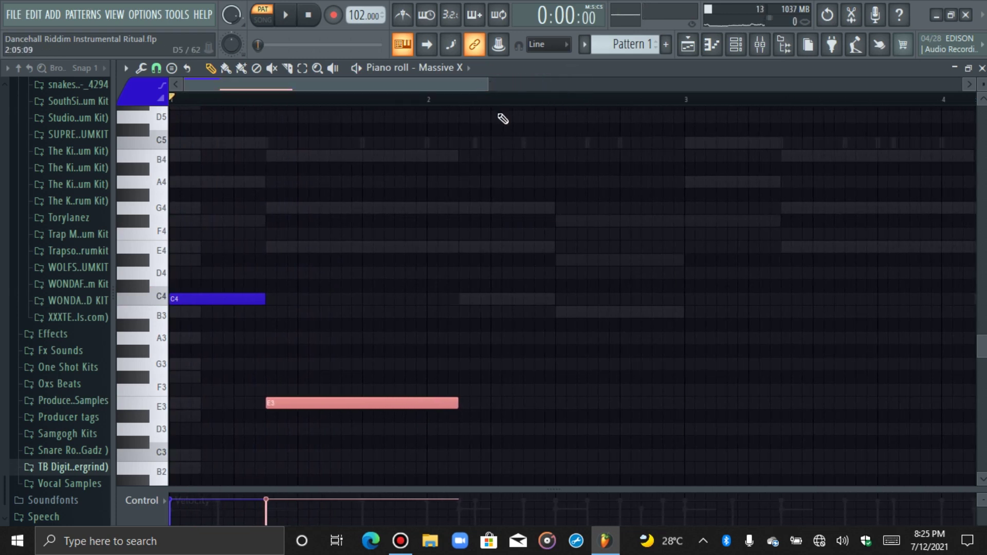
scroll(590, 273, "up", 2)
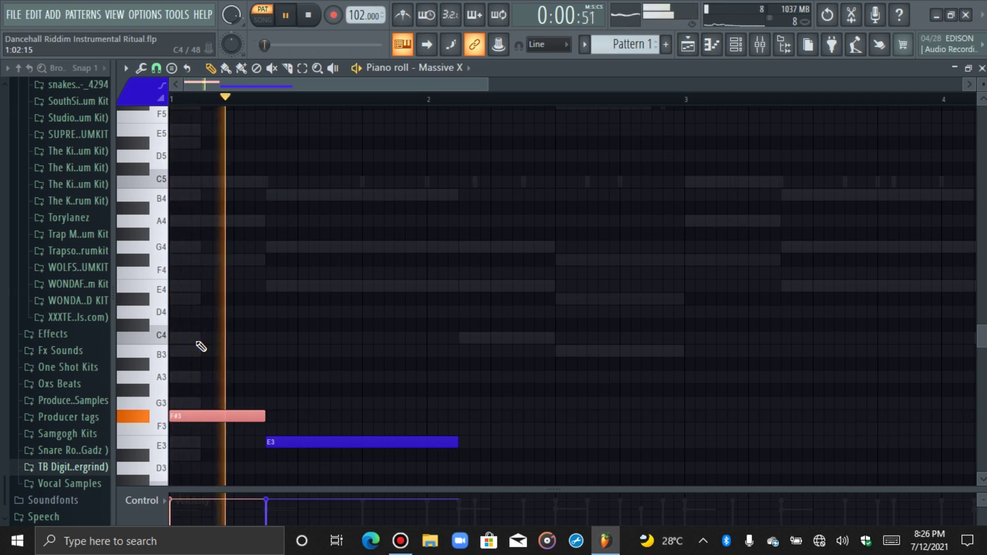
key("space")
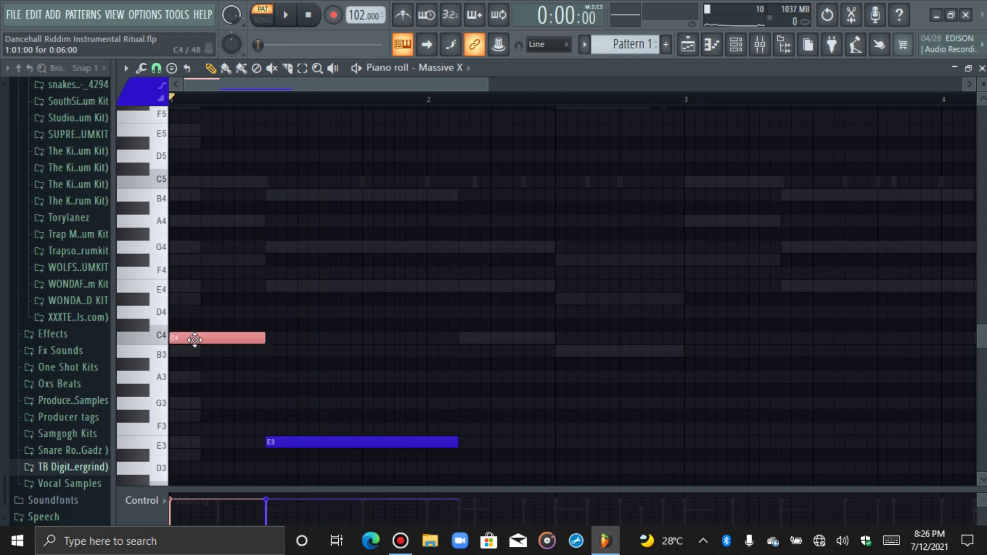
key("space")
key("space")
Step: Raise the second Massive X note to F4
left_click(390, 440)
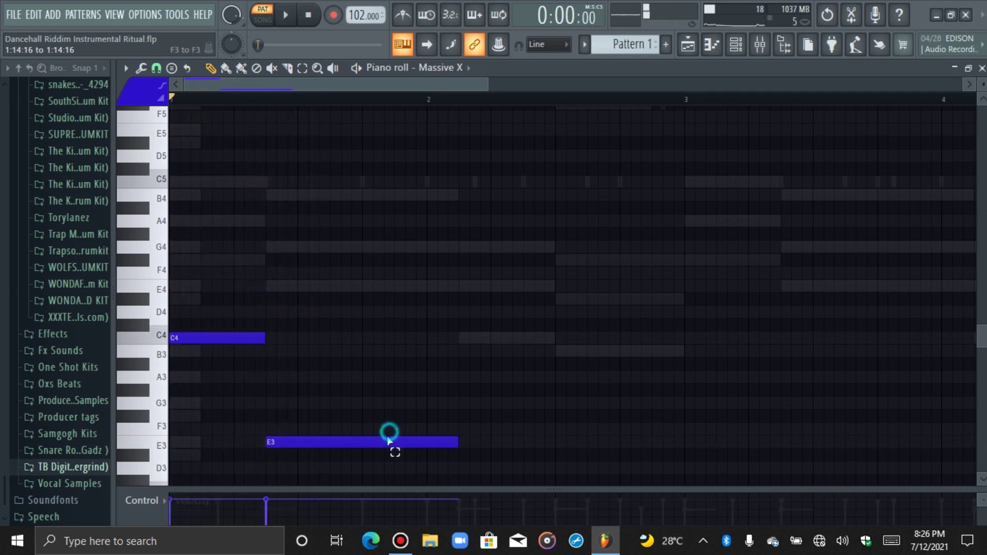
key("ctrl+Up")
key("shift+Up")
key("shift+Up")
key("shift+Up")
key("shift+Up")
key("shift+Up")
key("shift+Up")
key("shift+Up")
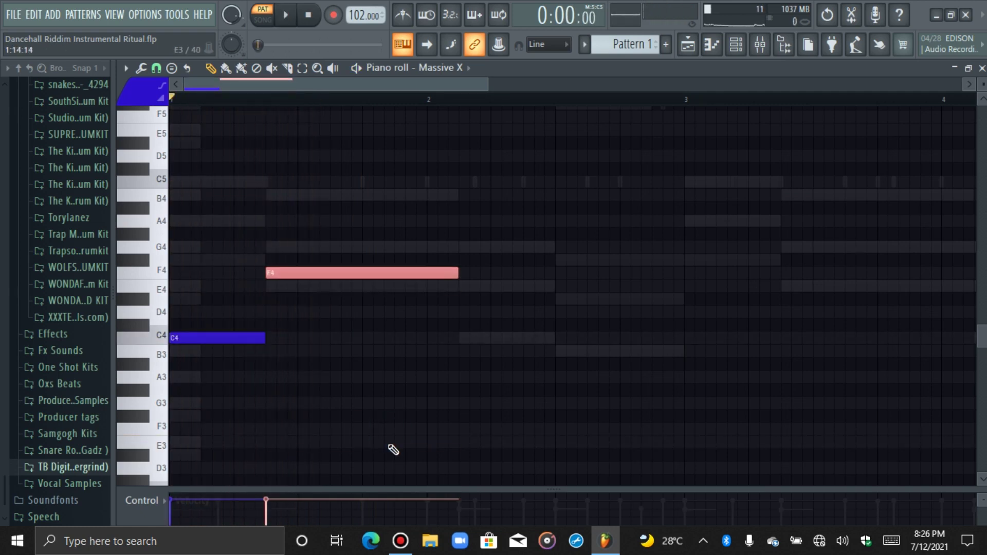
Step: Try the second Massive X note at B3 and G3, playing the pattern to compare the pitches
key("ctrl+Down")
key("space")
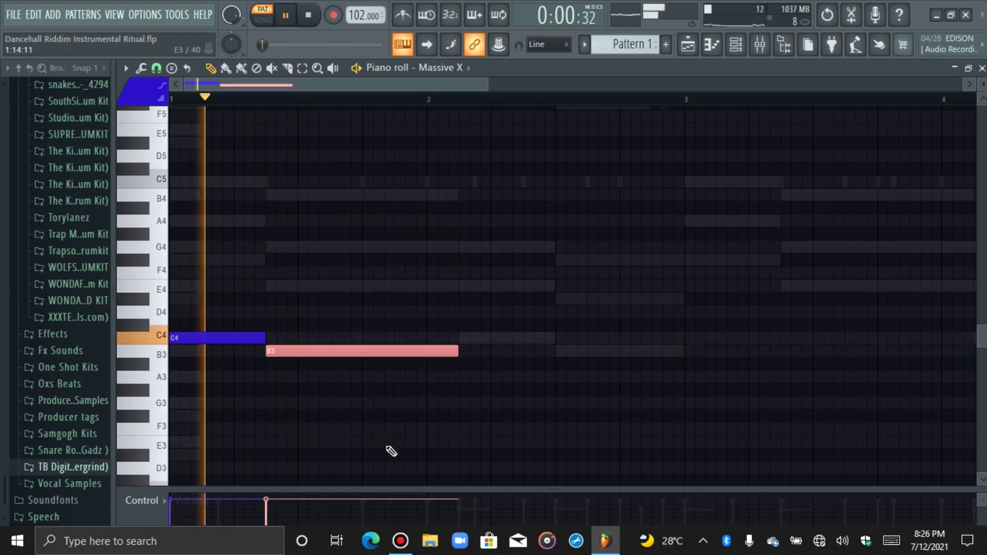
key("space")
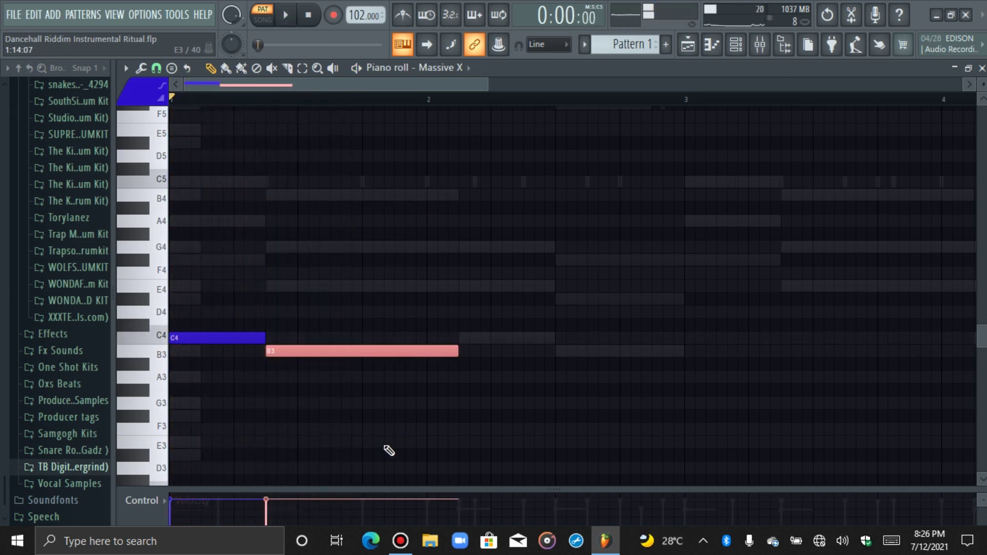
key("ctrl+Up")
key("shift+Down")
key("shift+Down")
key("shift+Down")
key("shift+Down")
key("ctrl+Down")
key("space")
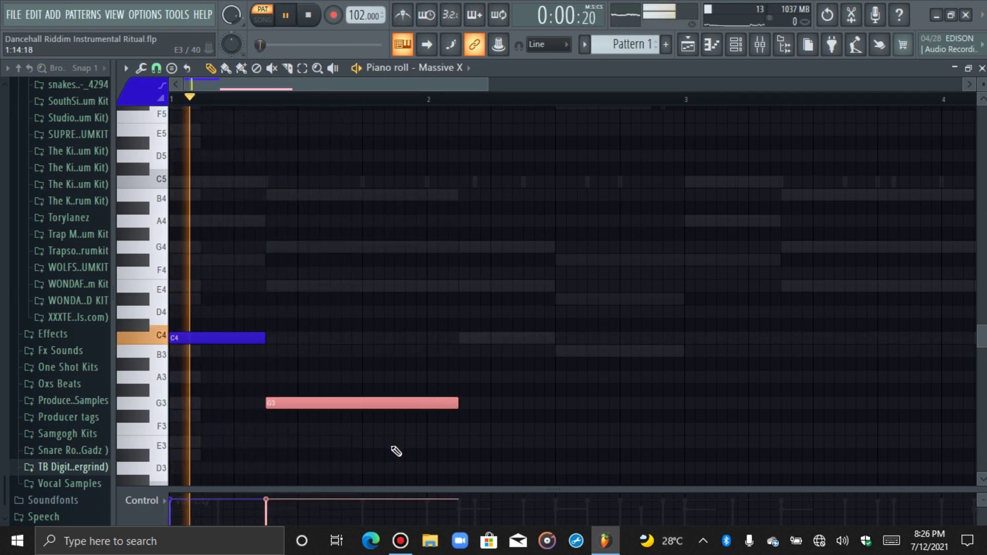
key("space")
key("space")
Step: Move the second Massive X note up to G4, lower it to E4, and audition it with playback
key("ctrl+Up")
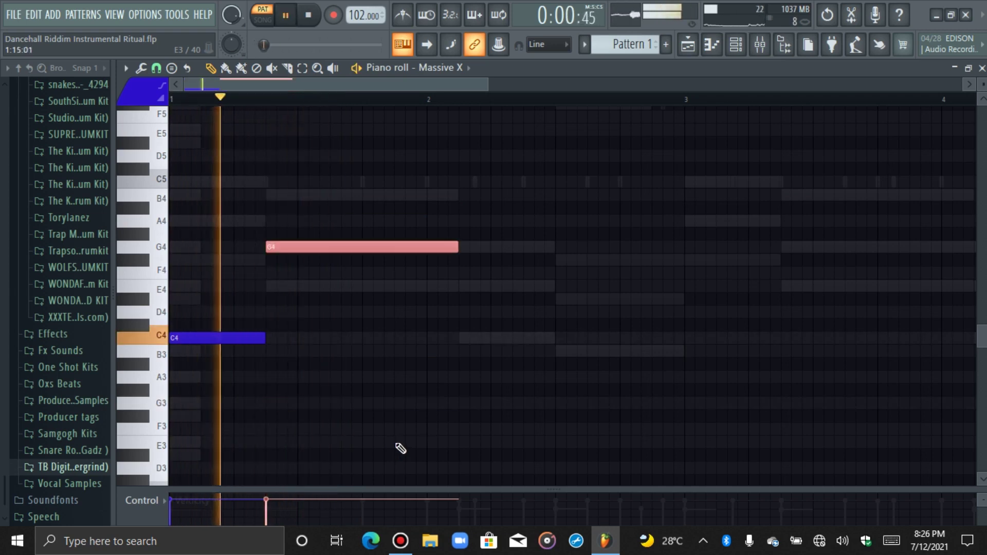
key("shift+Down")
key("shift+Down")
key("shift+Down")
key("space")
key("space")
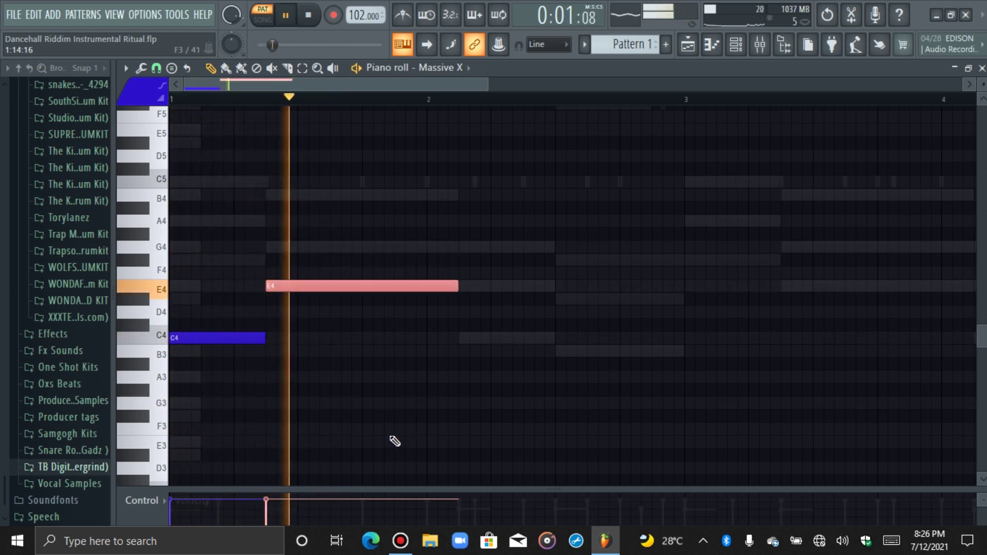
Step: Compare the second Massive X note at D4 and D#4 during playback
key("space")
key("shift+Down")
key("shift+Down")
key("space")
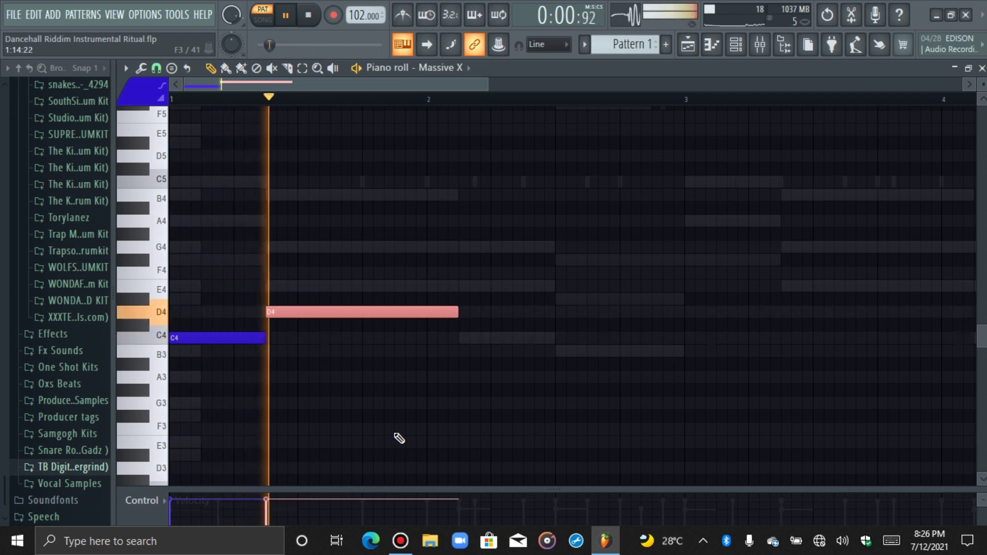
key("shift+Up")
key("space")
key("space")
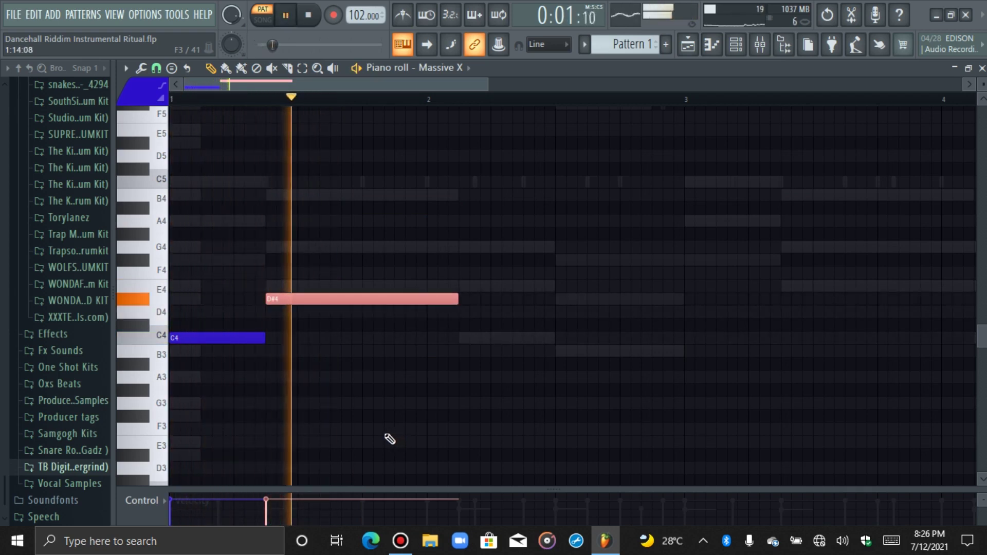
Step: Raise the second Massive X note to E4, drop it an octave to E3, and play the pattern
key("shift+Up")
key("space")
key("space")
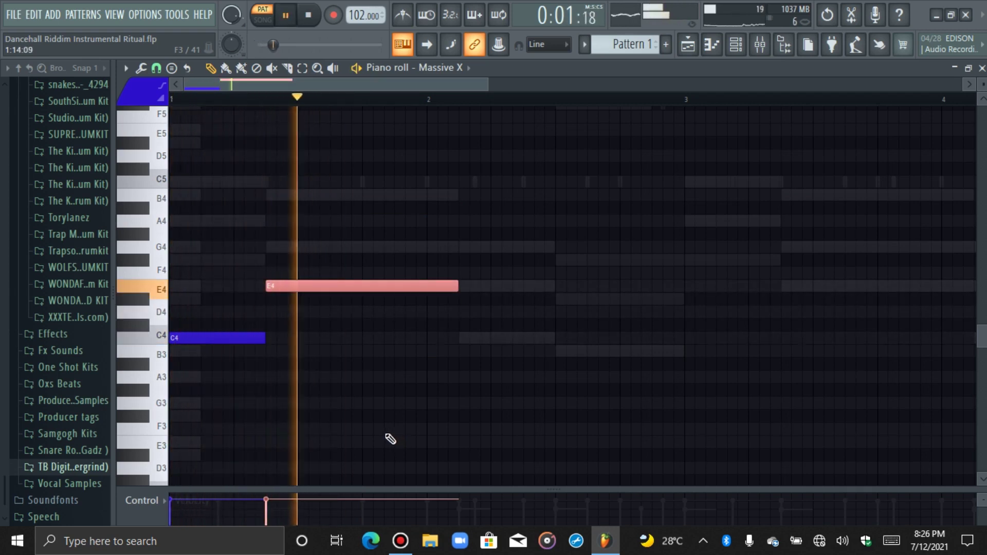
key("space")
key("ctrl+Down")
key("space")
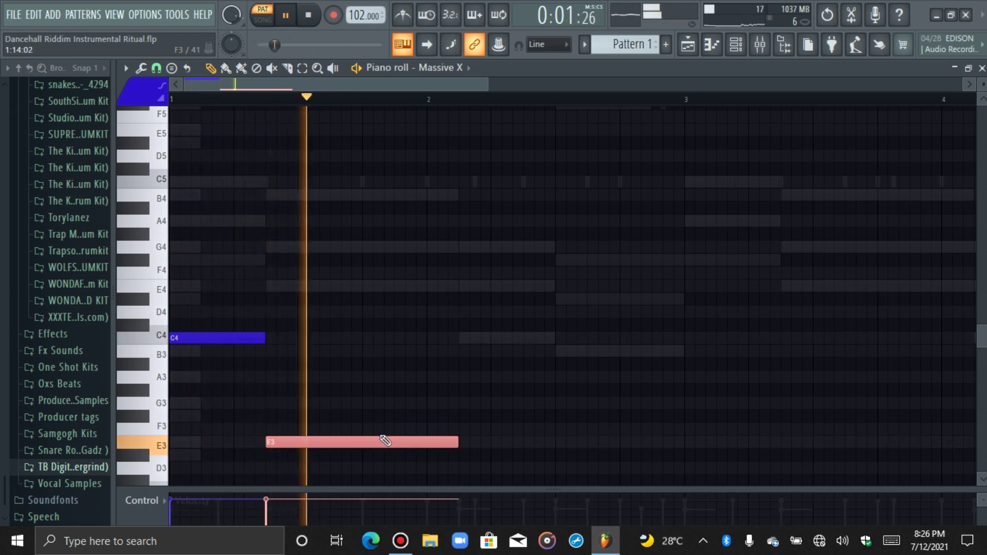
key("space")
key("space")
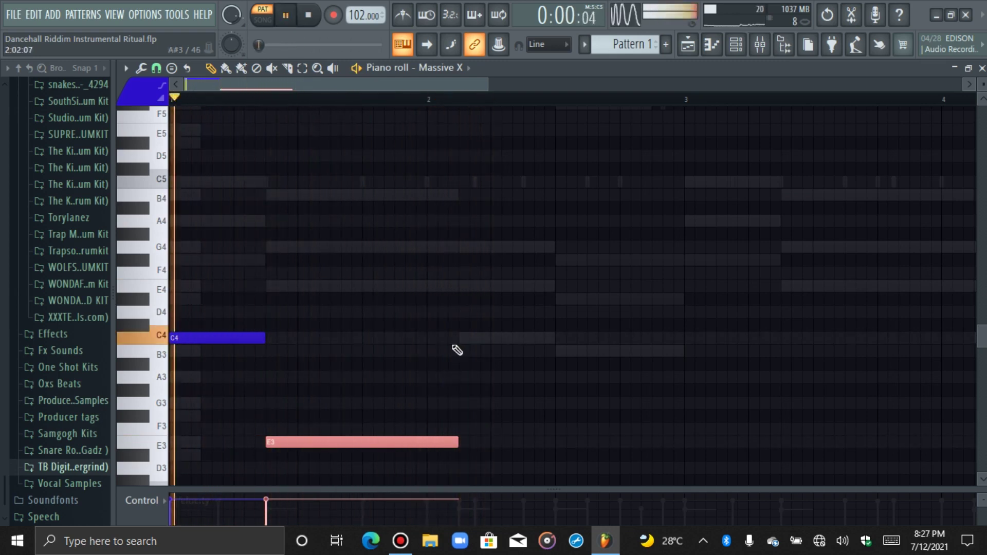
Step: Add a third Massive X note at E4 right after the second, using the first note's length, and play the pattern
left_click(217, 339)
left_click(463, 283)
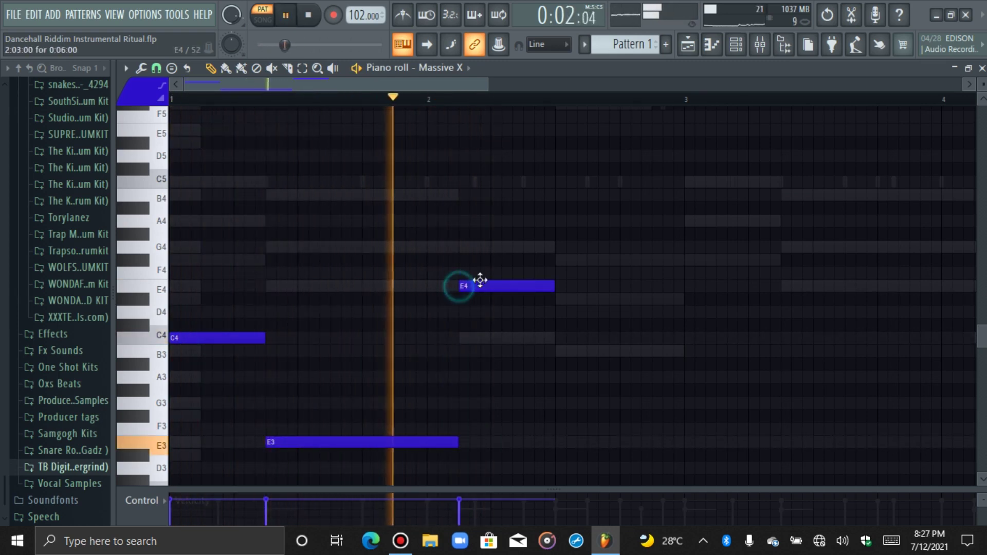
key("space")
key("space")
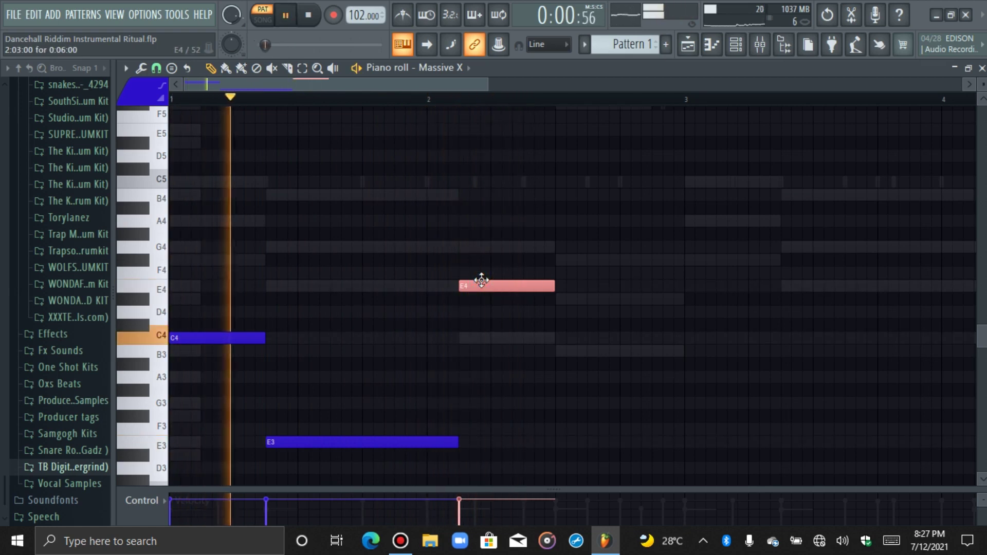
Step: Try the third Massive X note at G3 and G4 during playback
key("shift+Up")
key("shift+Up")
key("shift+Up")
key("ctrl+Down")
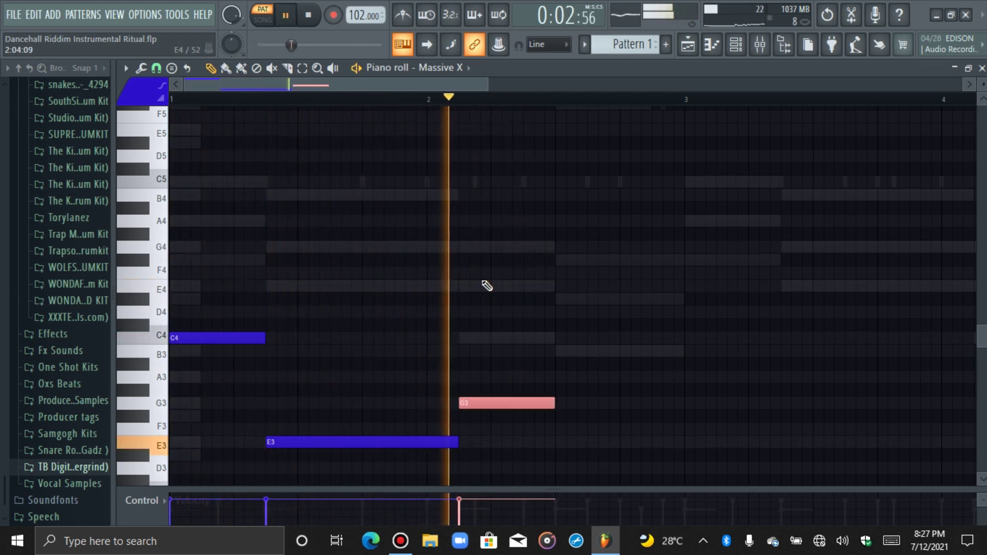
key("space")
key("space")
key("ctrl+Down")
key("ctrl+Up")
key("ctrl+Up")
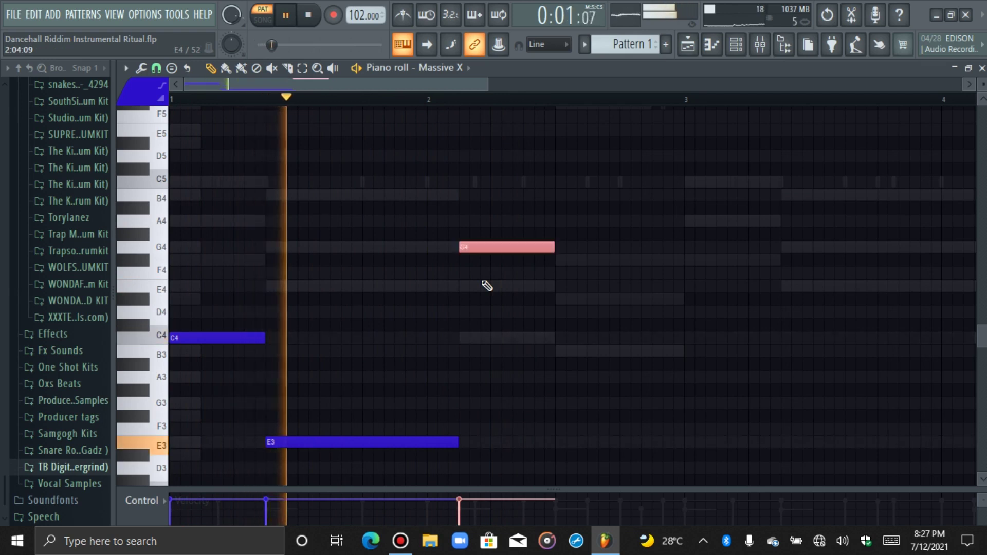
Step: Try the third Massive X note at B3 and replay the pattern
key("shift+Up")
key("shift+Up")
key("shift+Up")
key("shift+Up")
key("ctrl+Down")
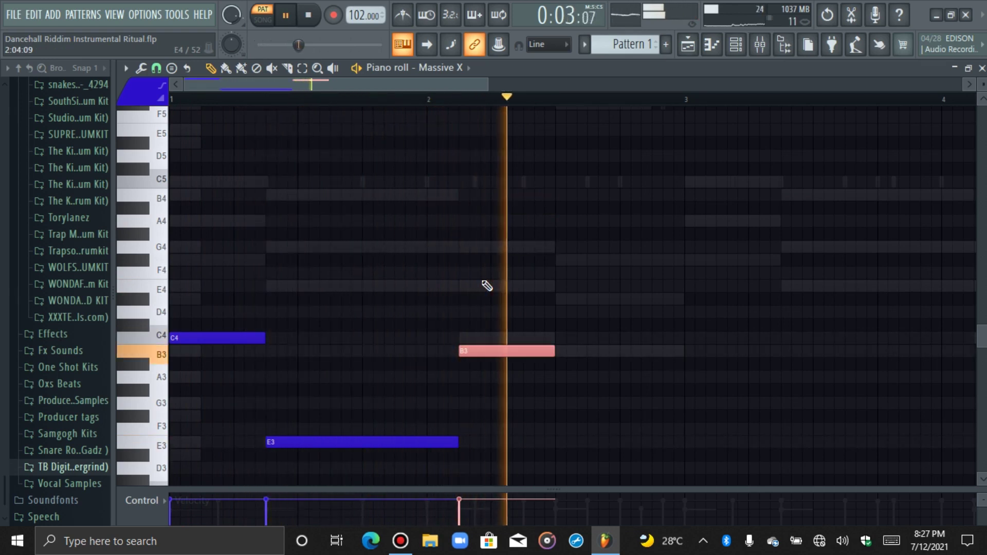
key("space")
key("space")
Step: Lower the third Massive X note to A3 and deselect it
key("ctrl+Down")
key("ctrl+Up")
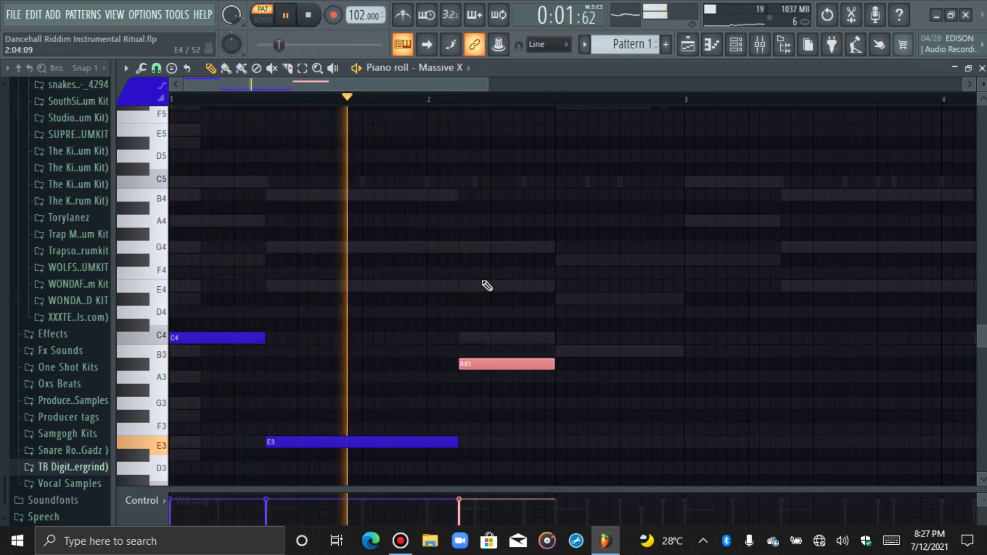
key("shift+Down")
key("shift+Down")
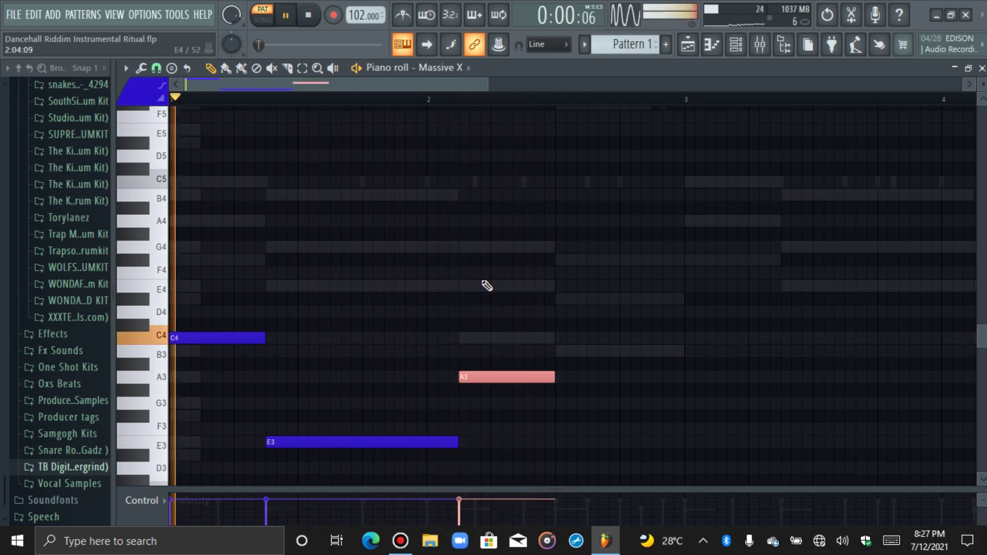
left_click(489, 291)
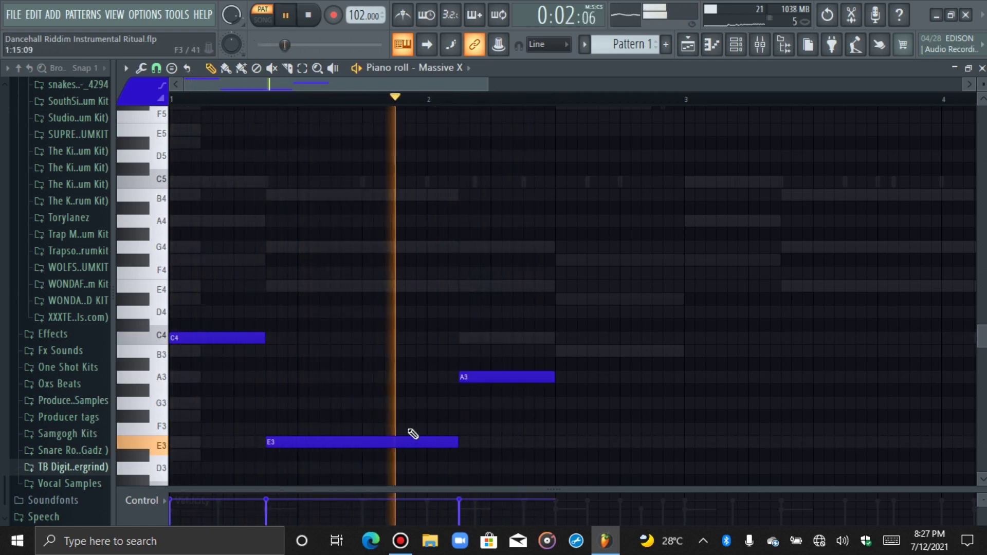
Step: Add a fourth Massive X note at B3, starting where the A3 note ends and extending to the start of bar 3
left_click(557, 350)
key("space")
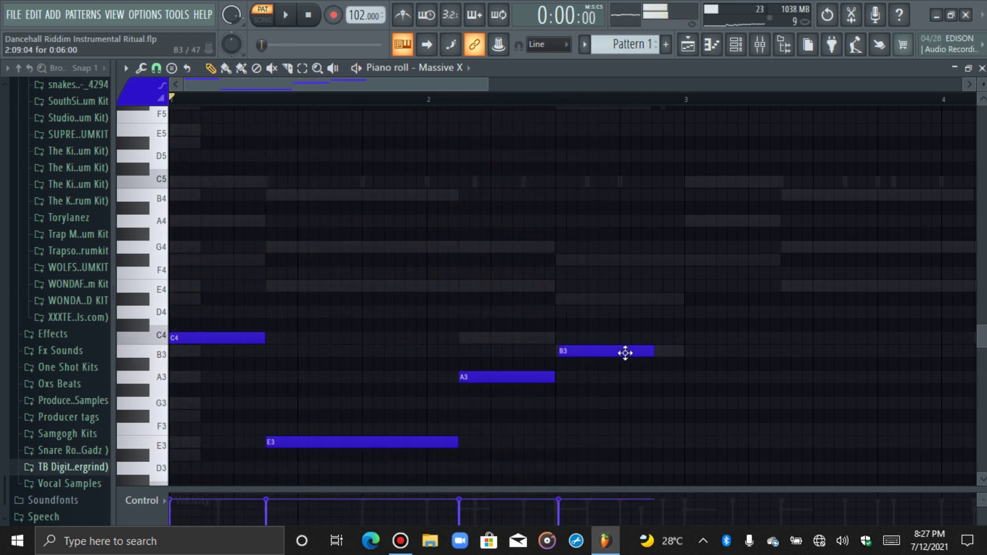
left_click_drag(624, 353, 623, 353)
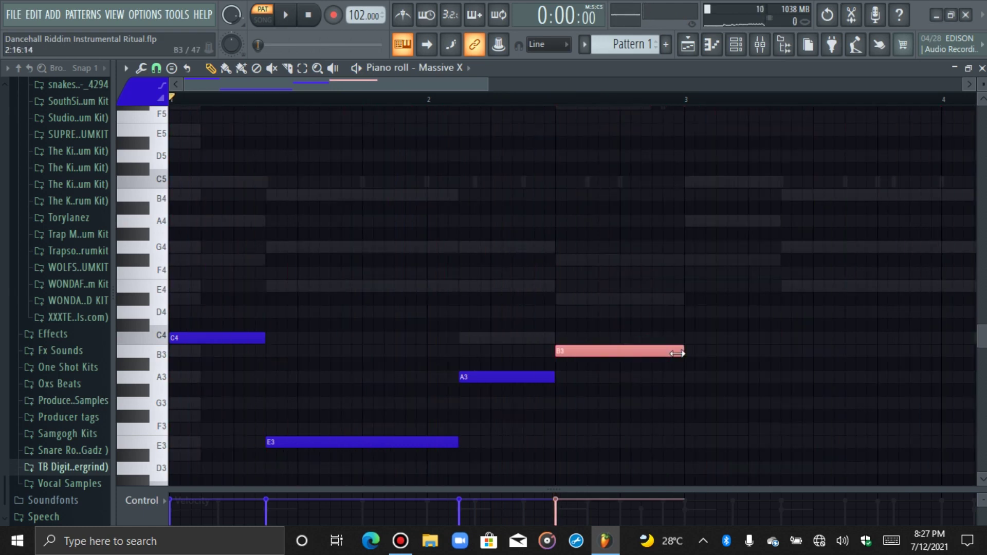
key("alt+q")
key("Escape")
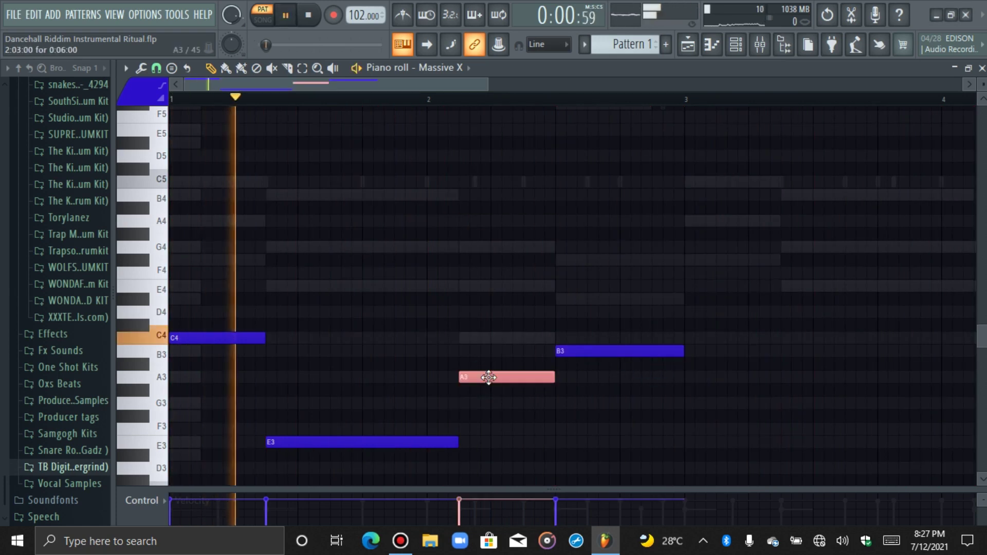
left_click(534, 236)
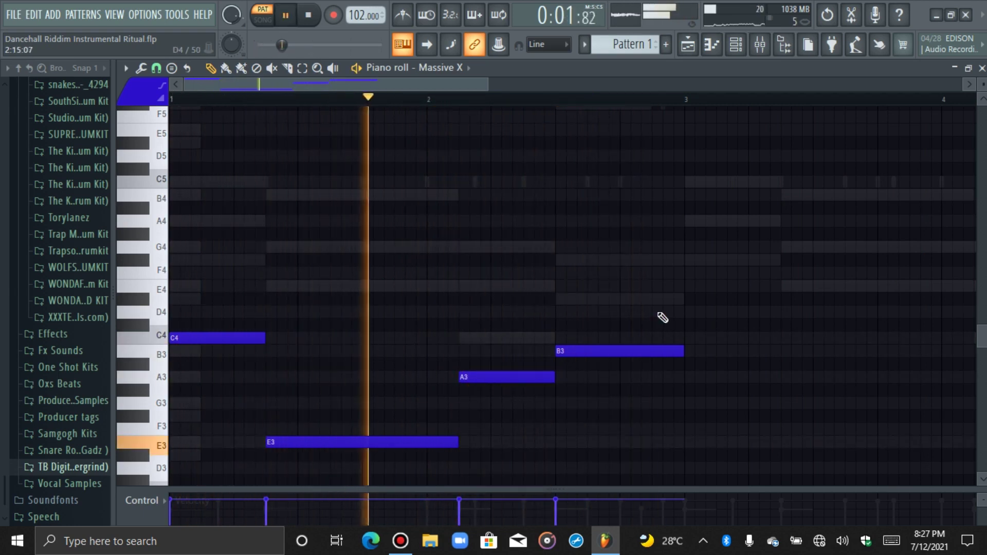
Step: Duplicate the four-note bass phrase into bars 3 and 4 and raise the copied E3 note to E4
key("ctrl+b")
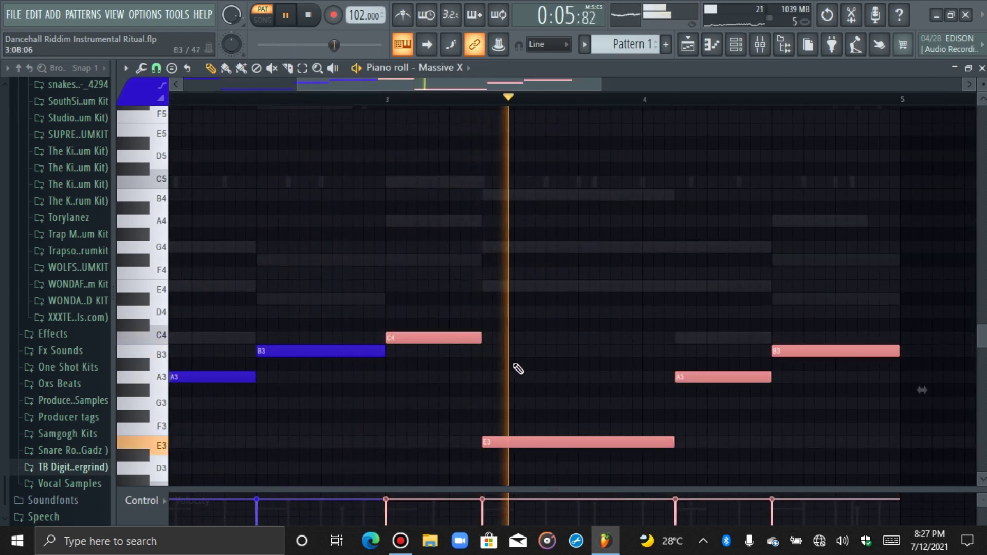
key("space")
left_click(548, 443)
key("ctrl+Up")
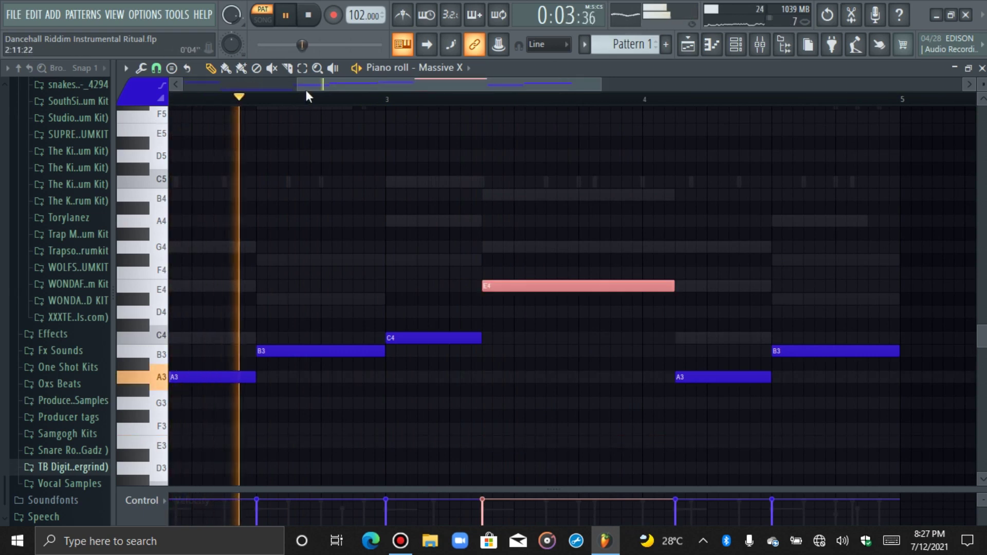
left_click_drag(268, 87, 185, 87)
left_click(511, 233)
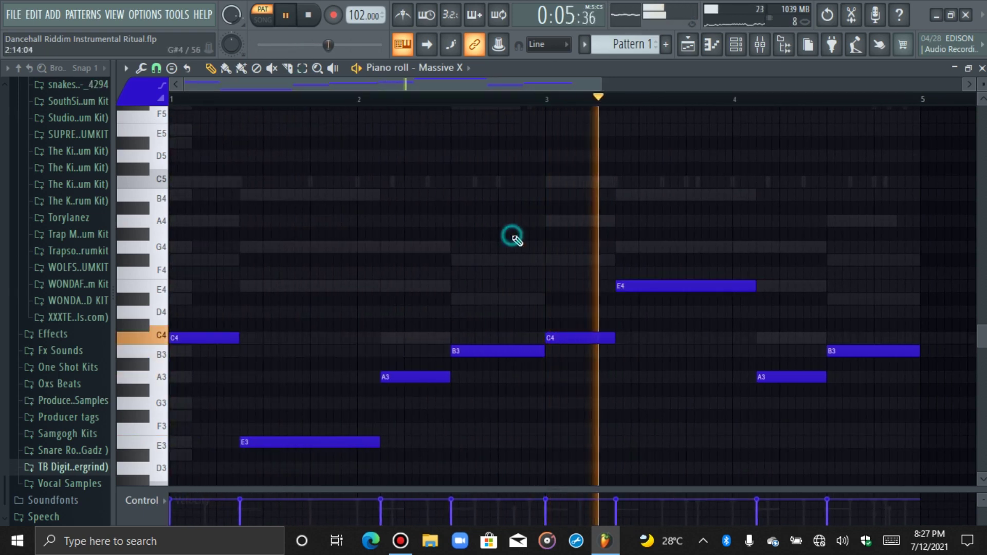
Step: Solo the Xpand!2 channel in the Channel rack and view its root note setting
left_click(735, 48)
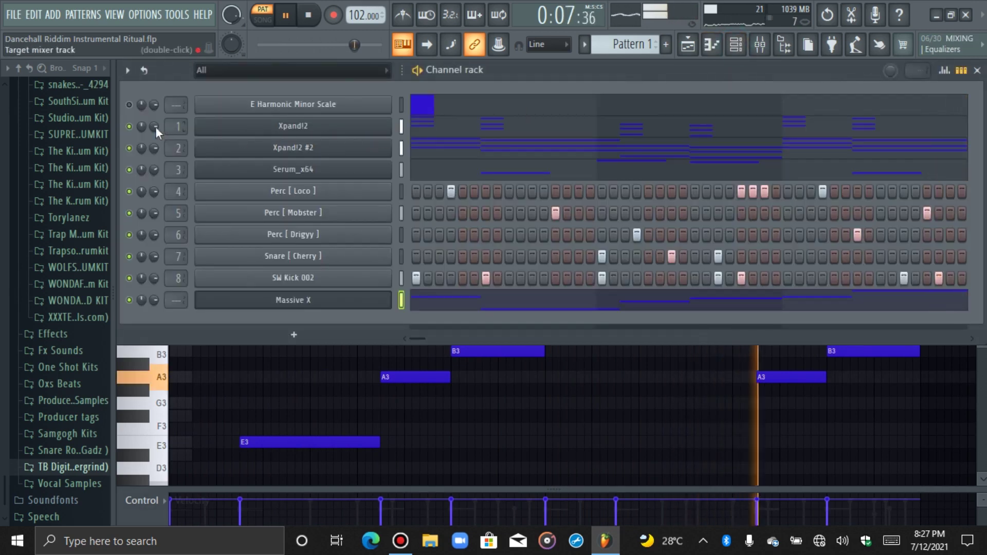
right_click(136, 129)
left_click(231, 135)
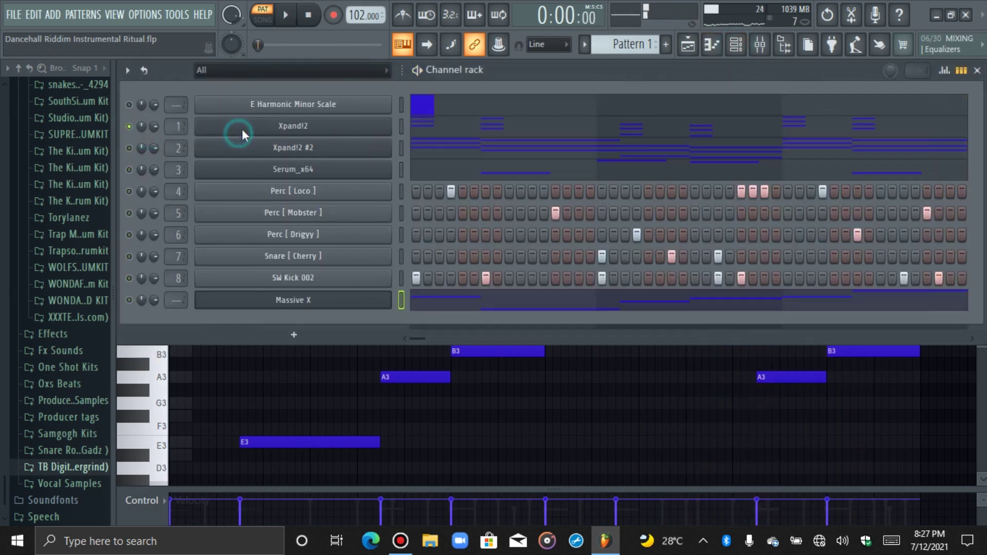
left_click(250, 129)
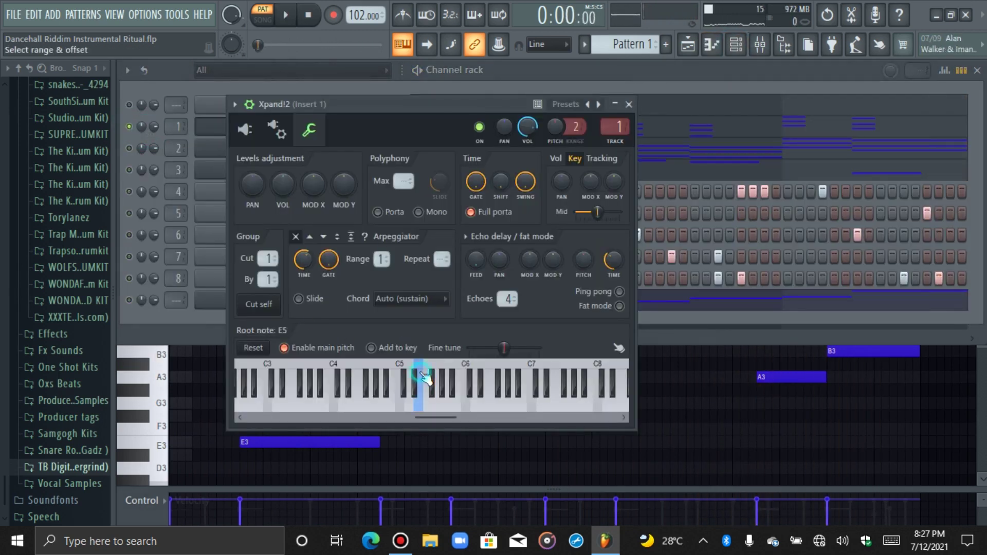
left_click(208, 134)
Step: Inspect the detailed channel settings of Xpand!2 #2, Serum_x64 and Massive X, including their root notes
left_click(221, 149)
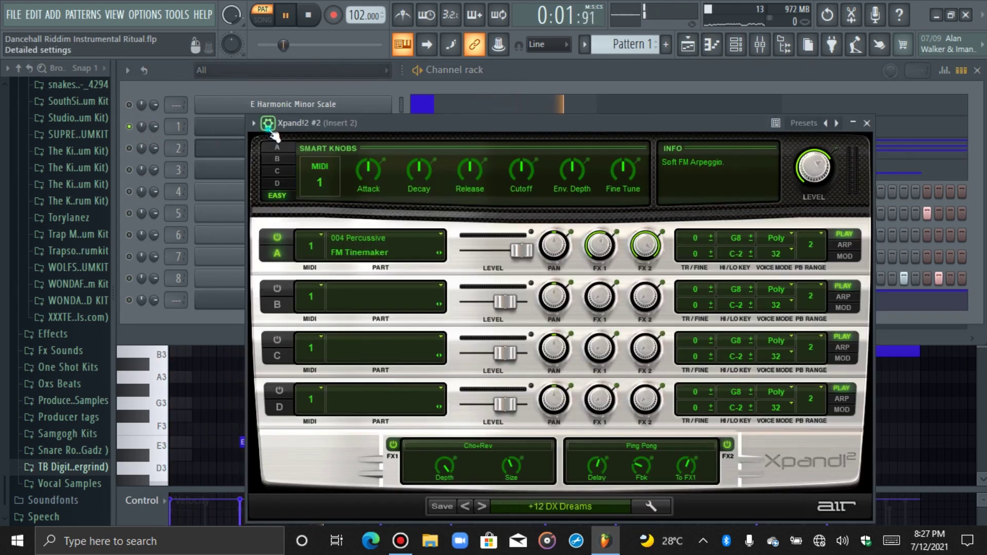
left_click(270, 129)
left_click(211, 150)
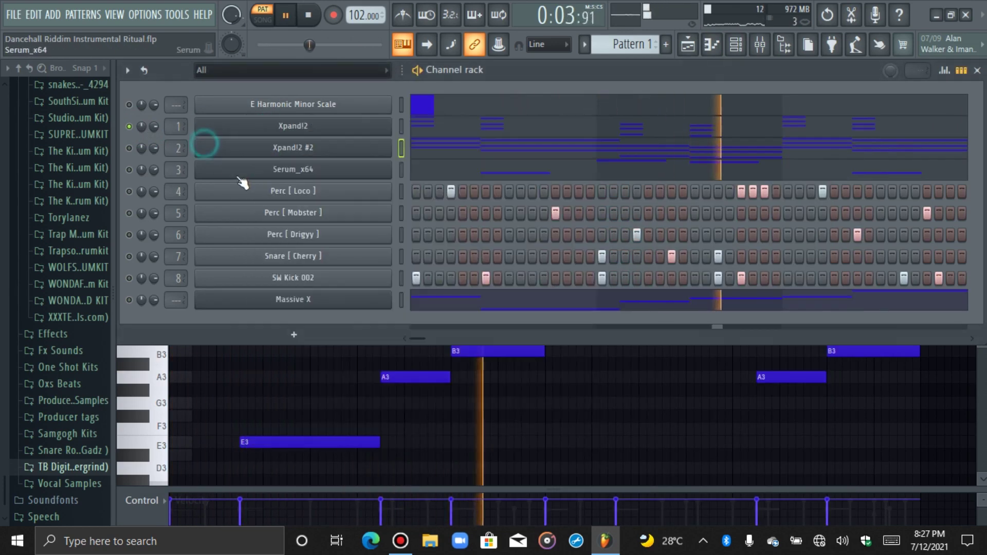
left_click(235, 172)
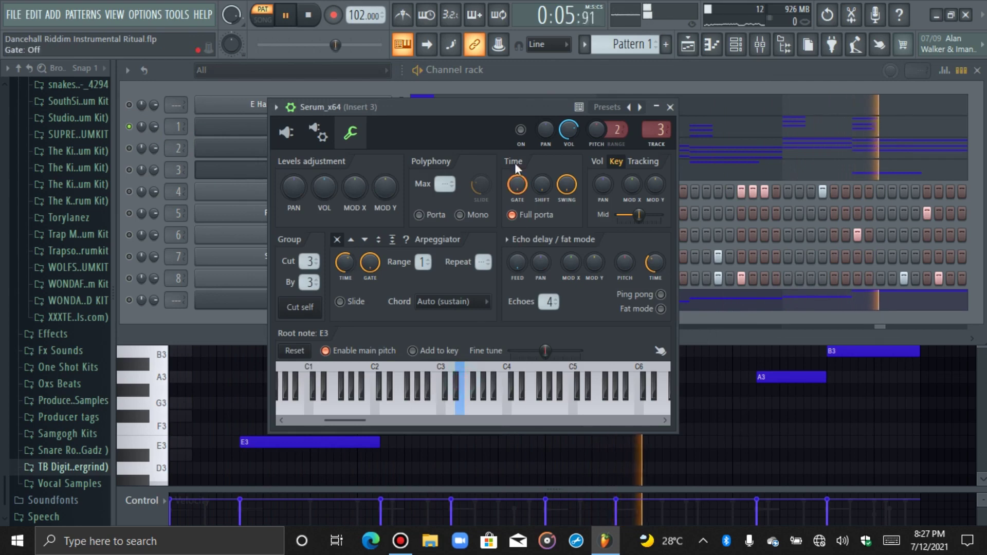
left_click(215, 174)
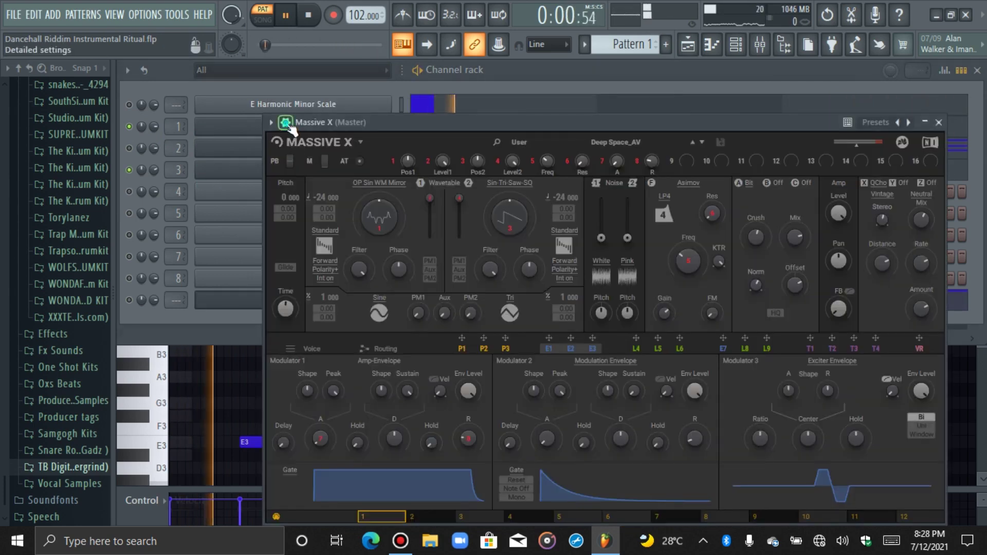
left_click(288, 126)
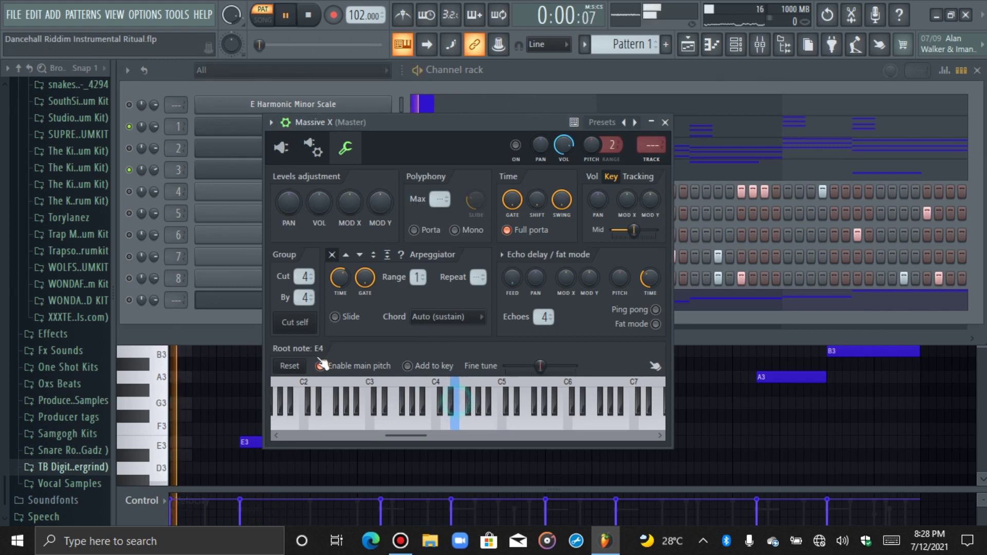
Step: Unmute the Massive X channel, restart playback and reopen its piano roll
left_click(138, 302)
left_click(131, 301)
key("space")
key("space")
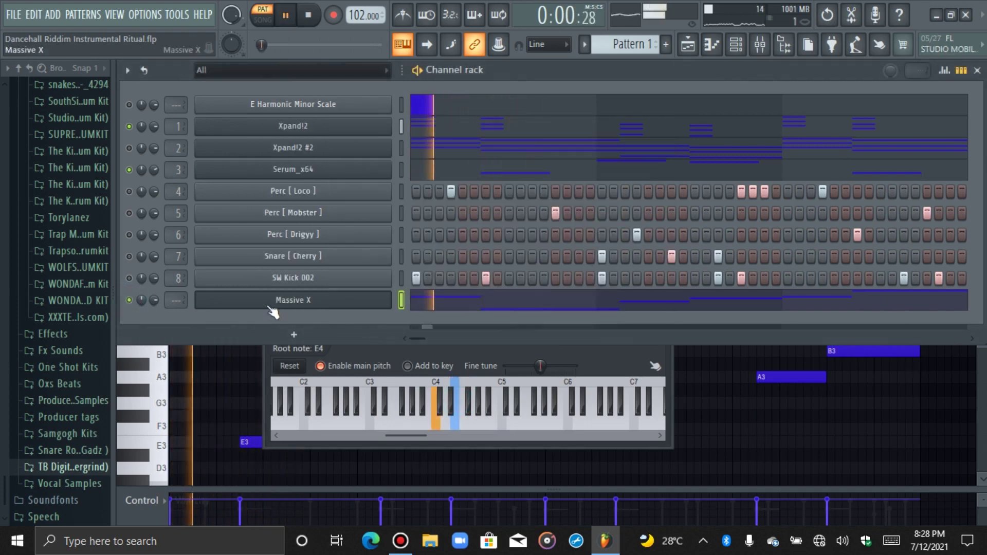
left_click(267, 303)
left_click(410, 298)
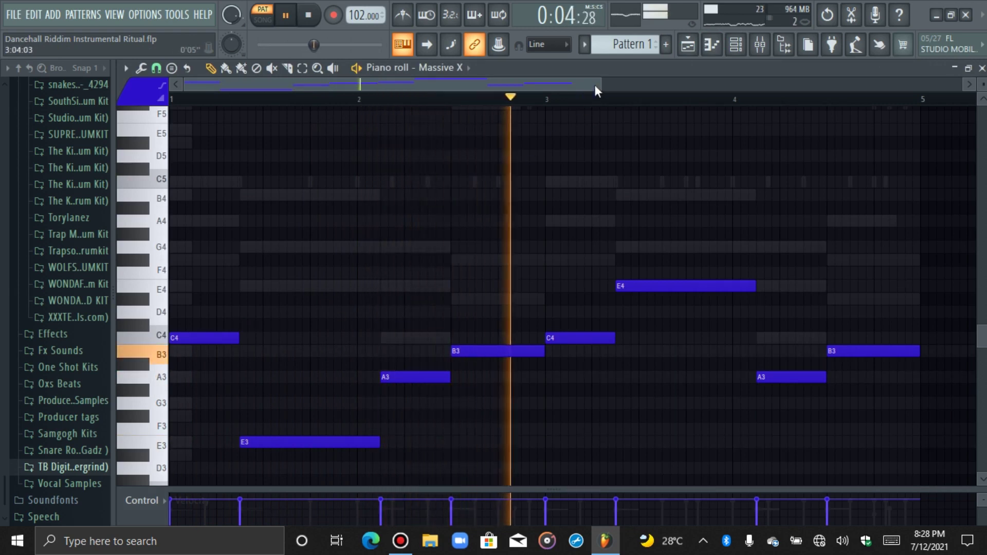
Step: Lower the bar 3 E4 bass note to E3, slightly lengthen the opening C4 note, and play the pattern back
left_click_drag(597, 84, 575, 84)
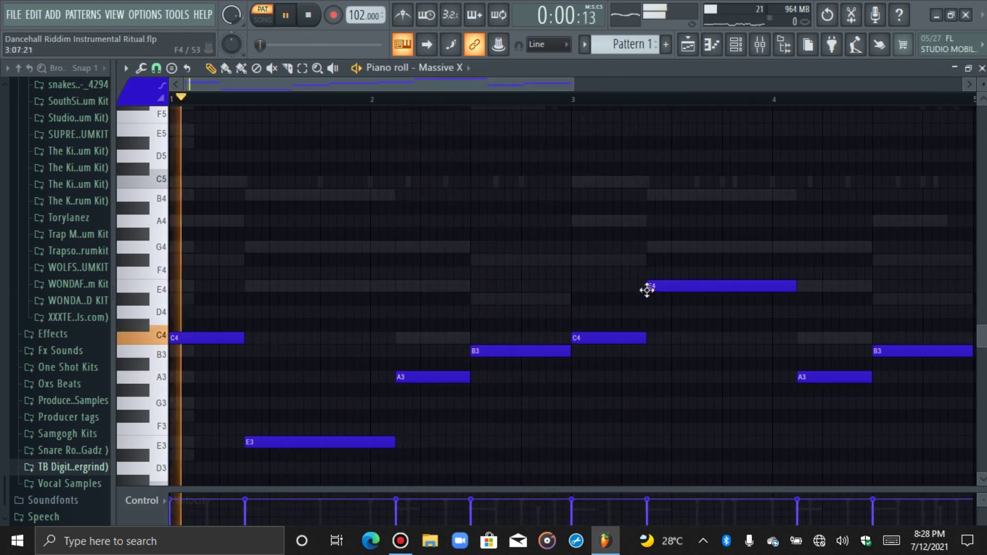
left_click_drag(695, 257, 696, 301)
key("ctrl+Down")
key("space")
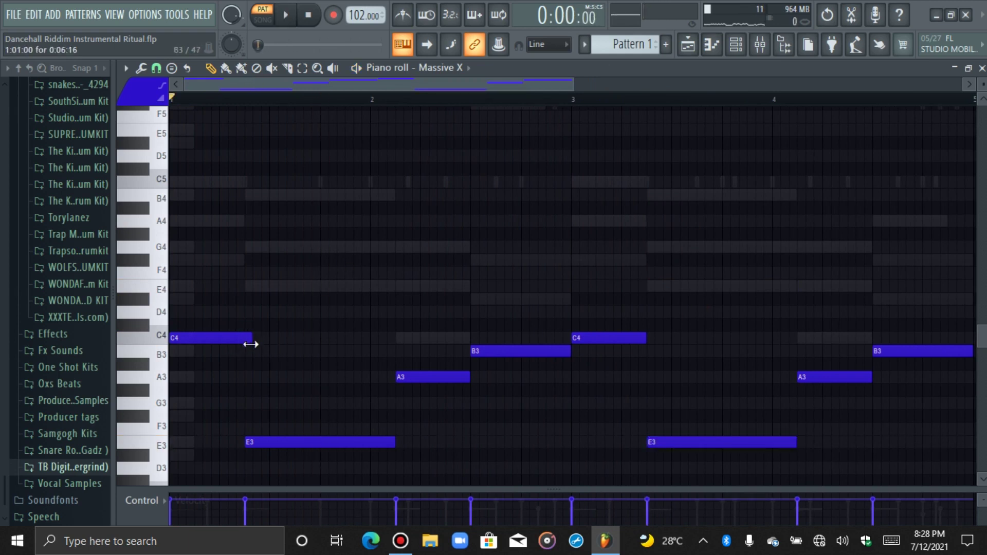
key("space")
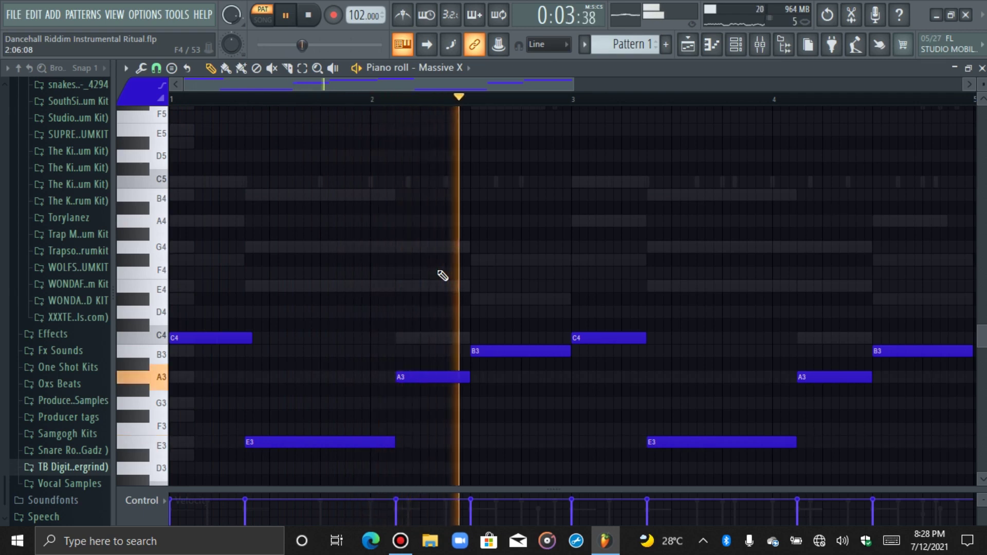
key("space")
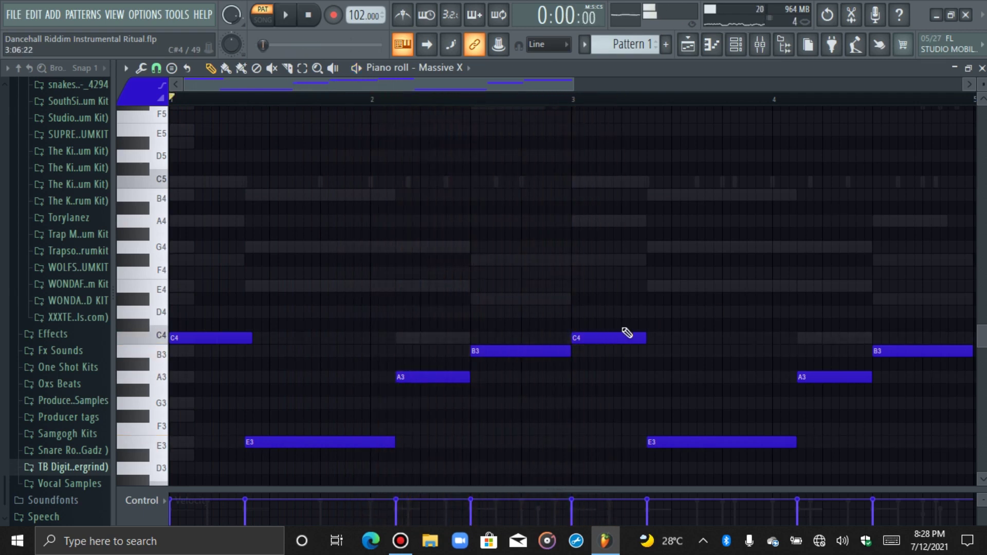
key("space")
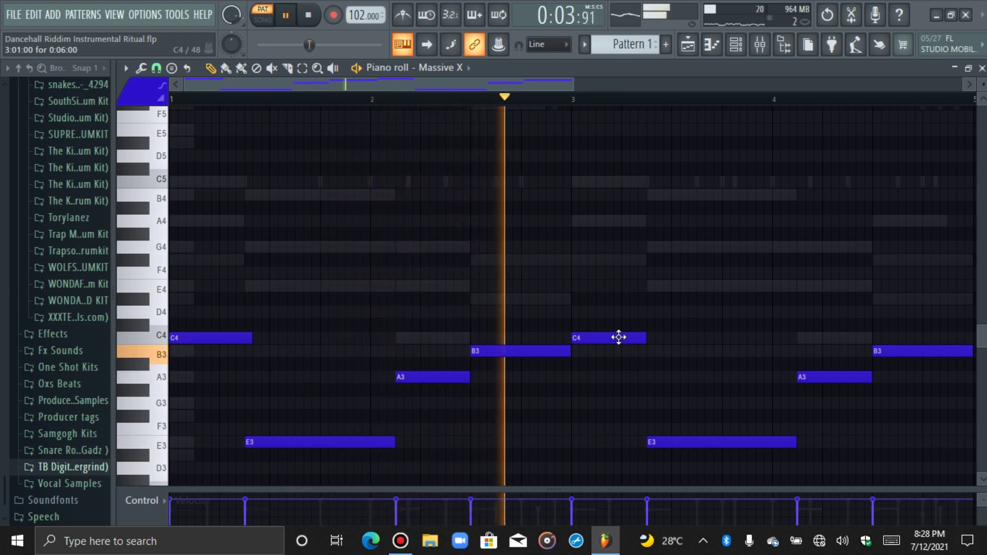
key("space")
key("space")
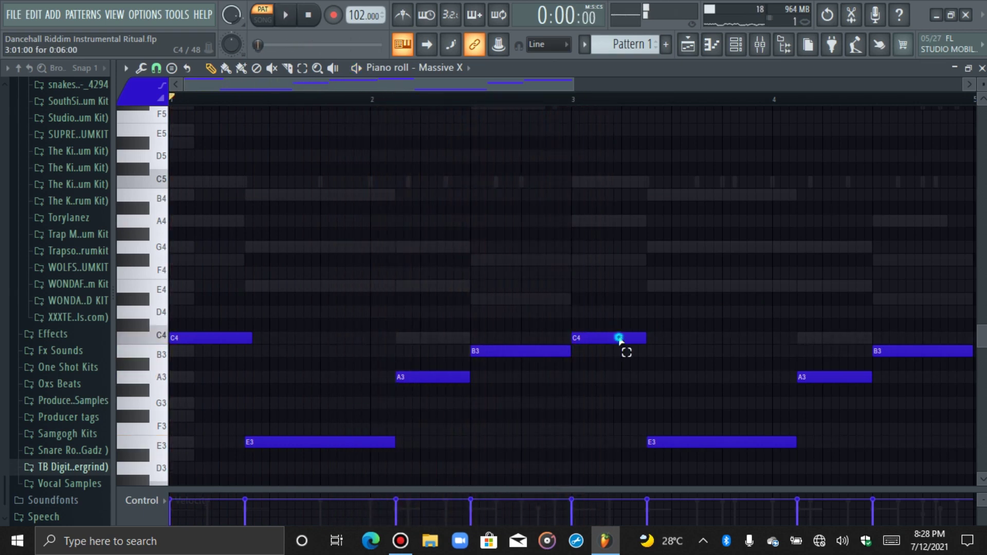
Step: Try lowering the C4 bass note at the start of bar 3 to A3 during playback and move it back to C4
left_click(619, 340, "ctrl")
key("space")
key("shift+Down")
key("shift+Down")
key("shift+Down")
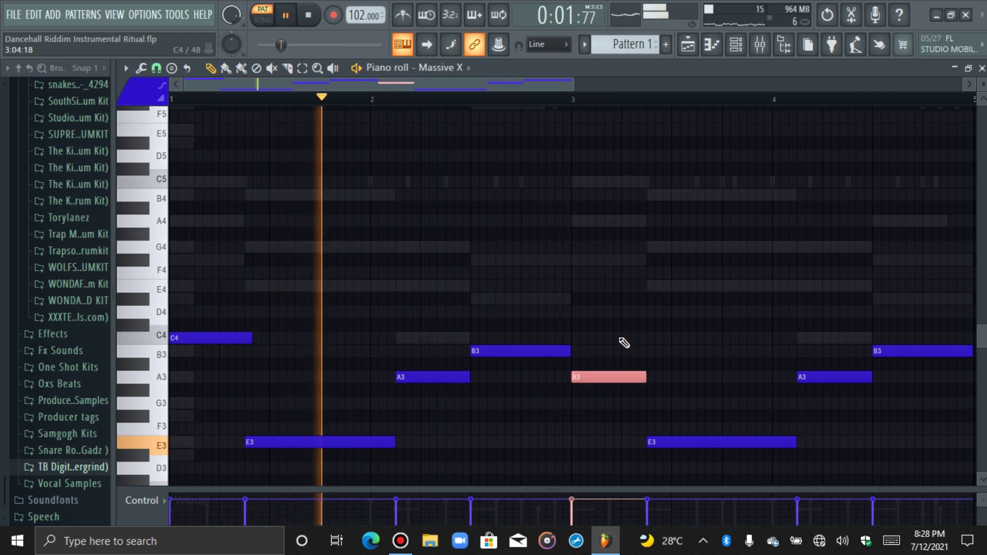
key("ctrl+Up")
key("ctrl+Down")
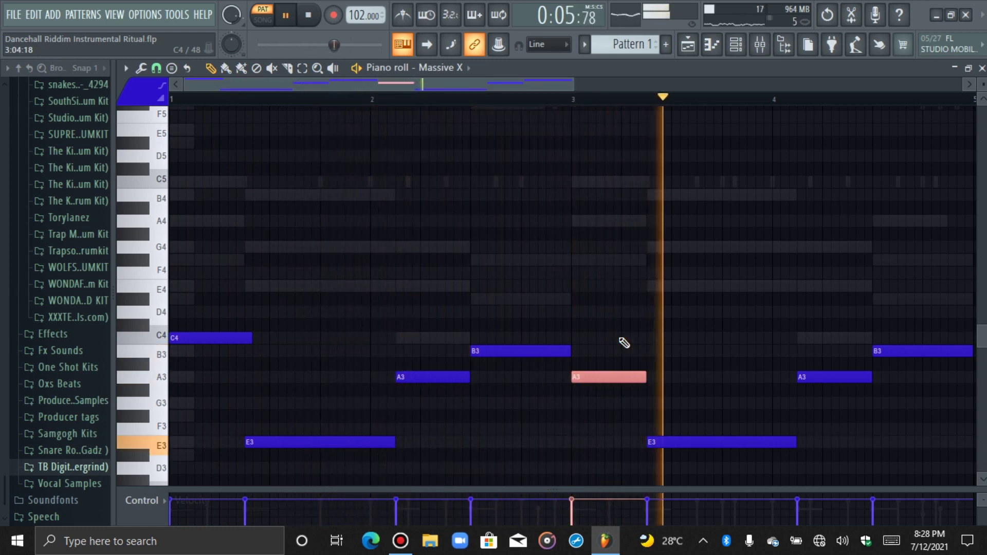
key("shift+Up")
key("shift+Up")
key("shift+Up")
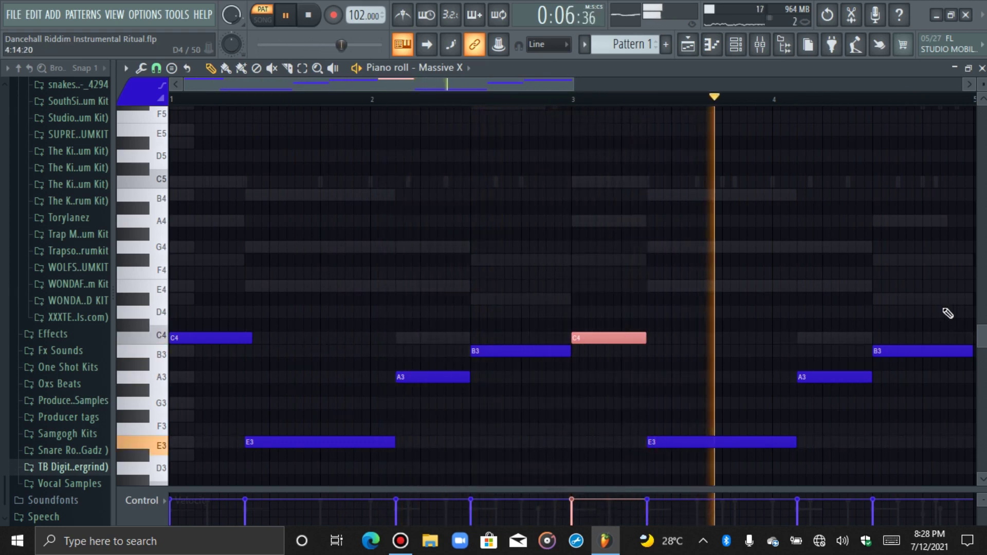
right_click(671, 261)
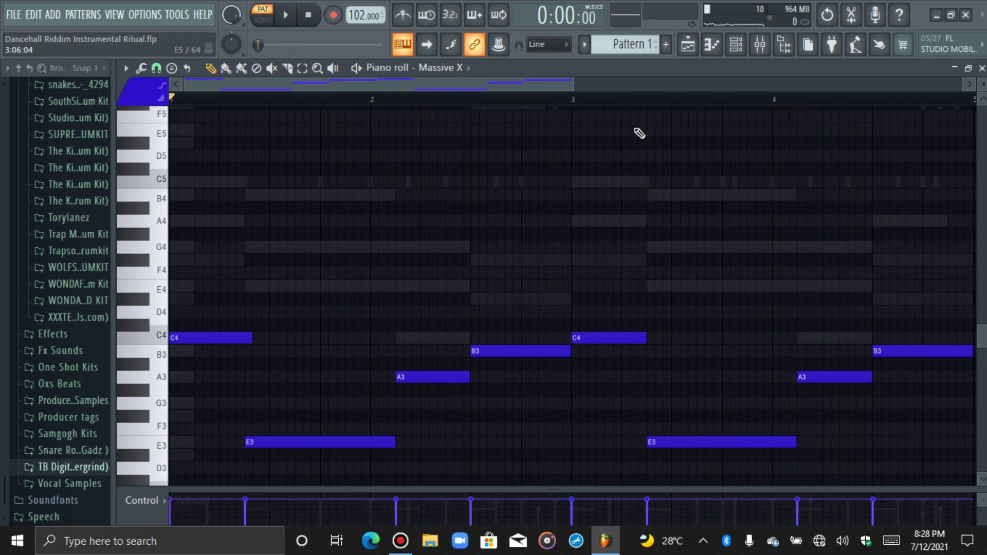
Step: Add the 808 (Quay QC Master) sample from the drum kit folders as a new Channel rack channel below Massive X
left_click(736, 46)
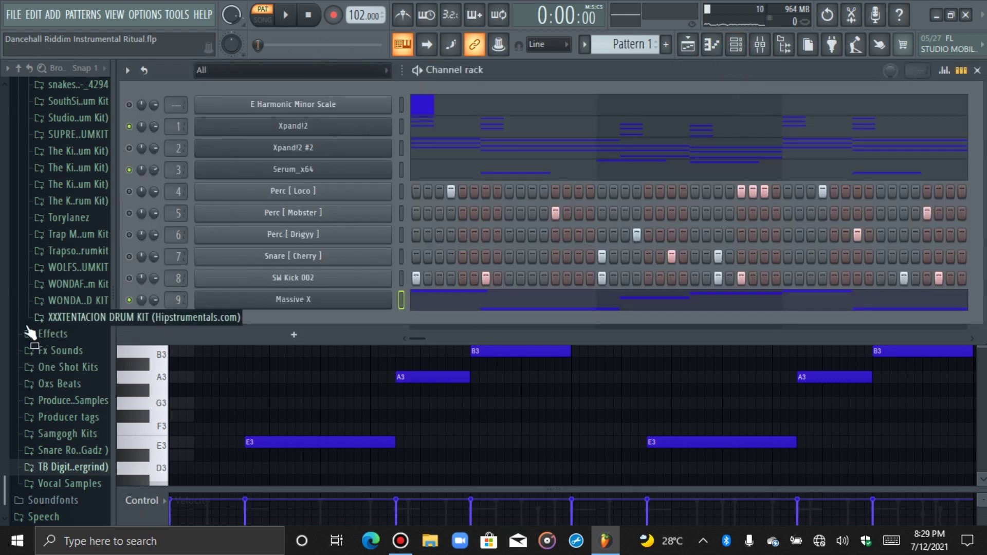
scroll(54, 387, "up", 15)
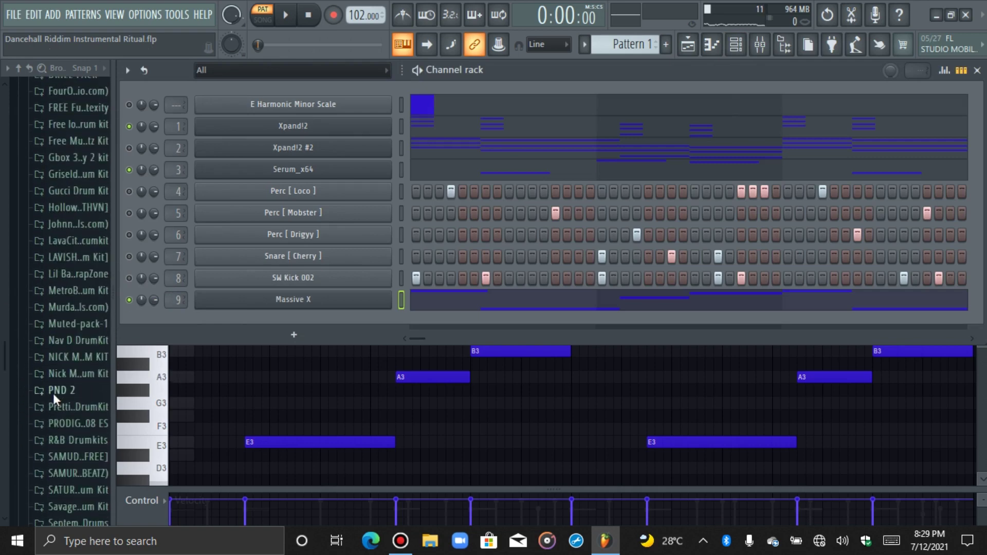
left_click(72, 439)
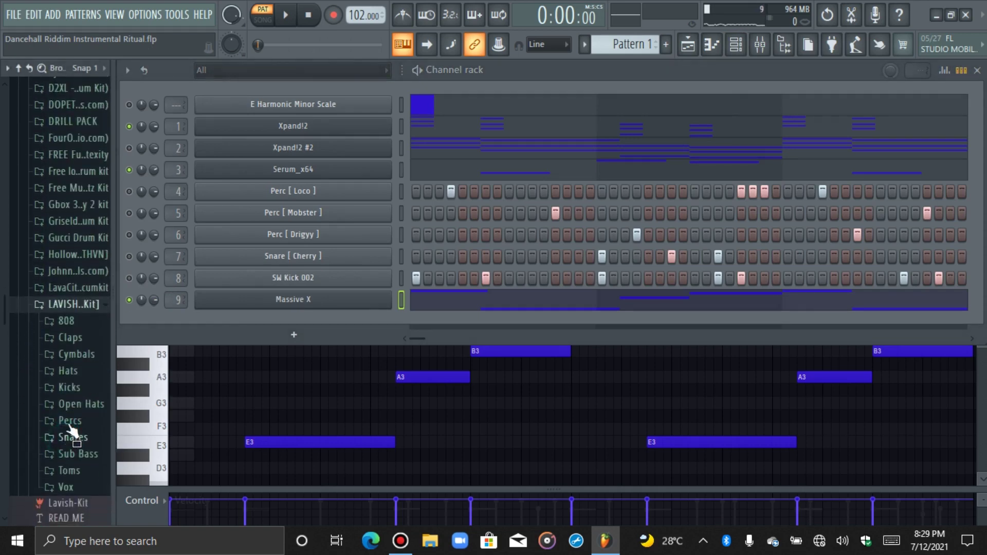
left_click(50, 307)
left_click(58, 321)
left_click(68, 338)
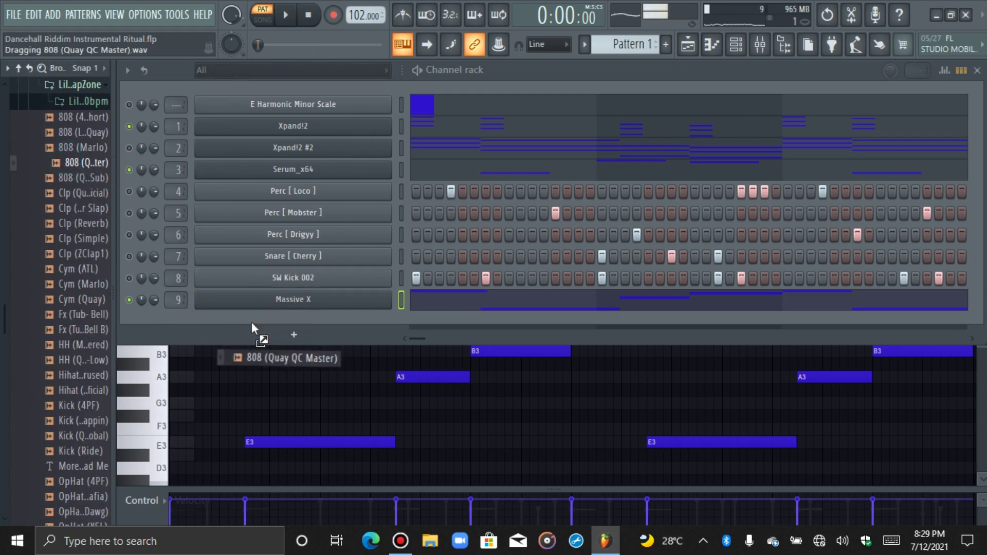
left_click_drag(251, 323, 249, 320)
Step: Copy the SW Kick 002 step pattern onto the 808 (Quay QC Master) channel and route that channel to mixer insert 10
right_click(312, 277)
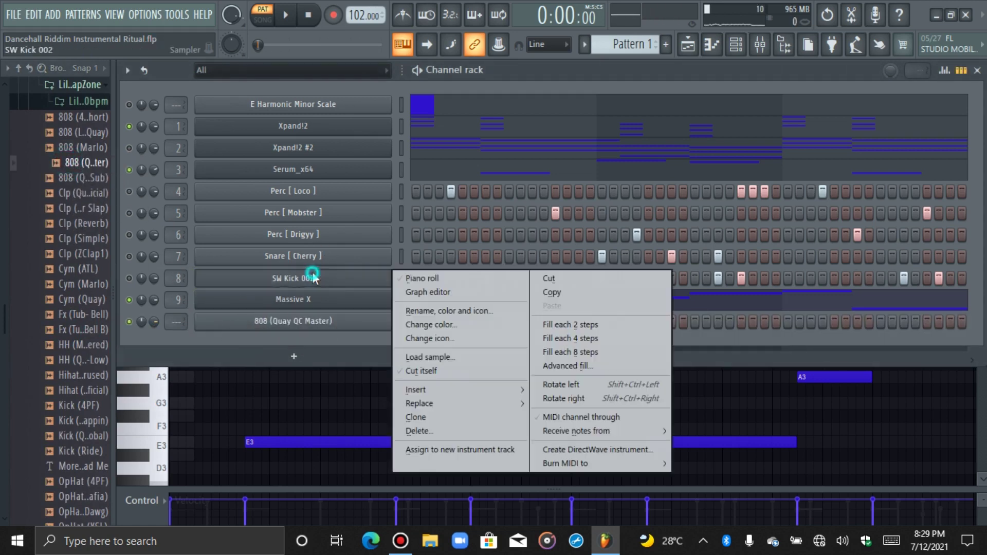
left_click(552, 291)
right_click(358, 326)
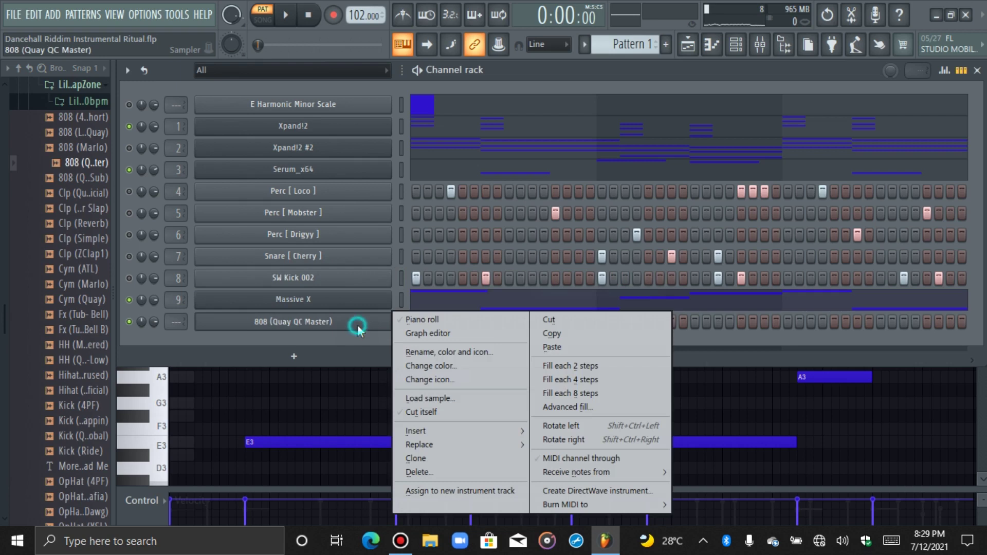
left_click(575, 348)
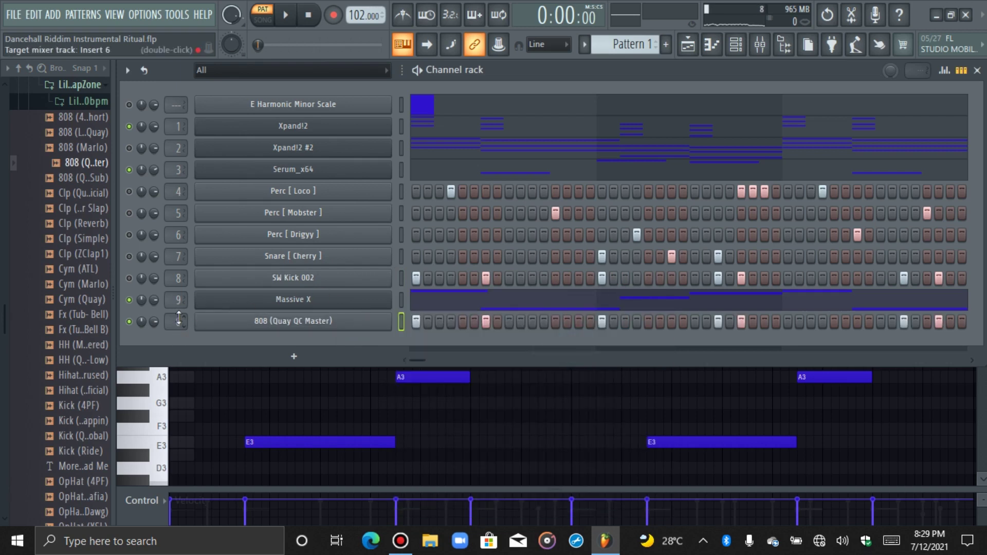
Step: Set the 808 channel to cut itself and shape its volume envelope with 100% hold, minimum attack, decay and release, and a lowered sustain
left_click(298, 321)
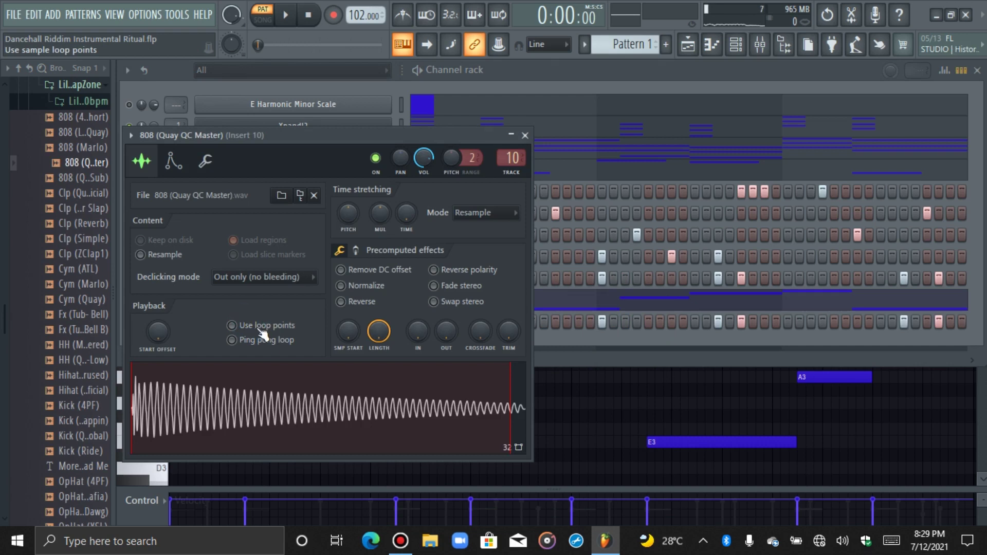
left_click(207, 162)
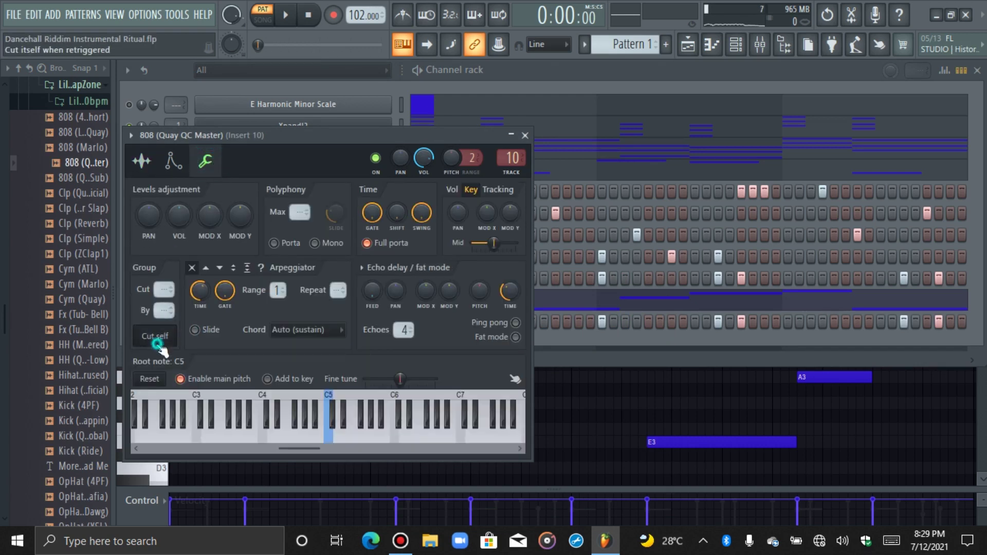
left_click(189, 161)
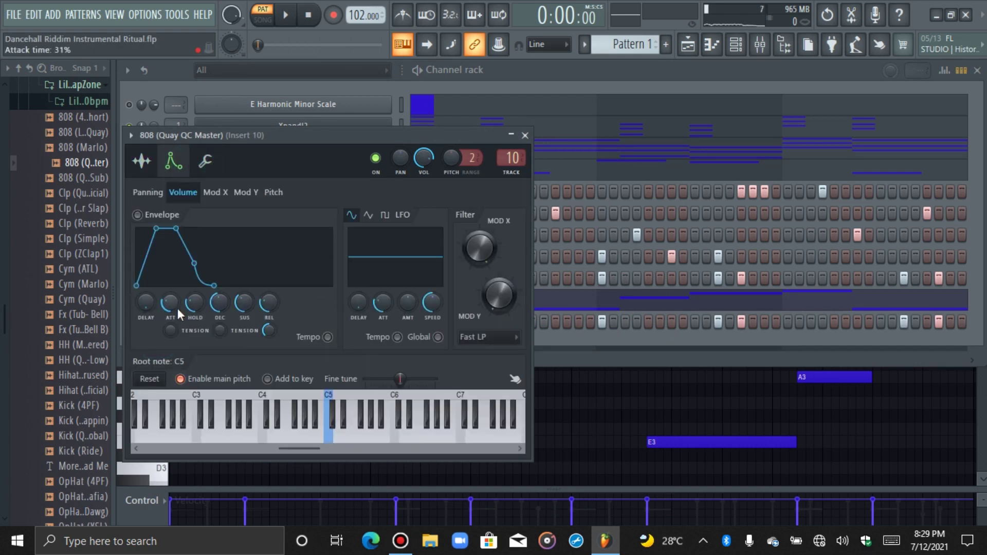
scroll(176, 306, "down", 8)
scroll(196, 306, "up", 5)
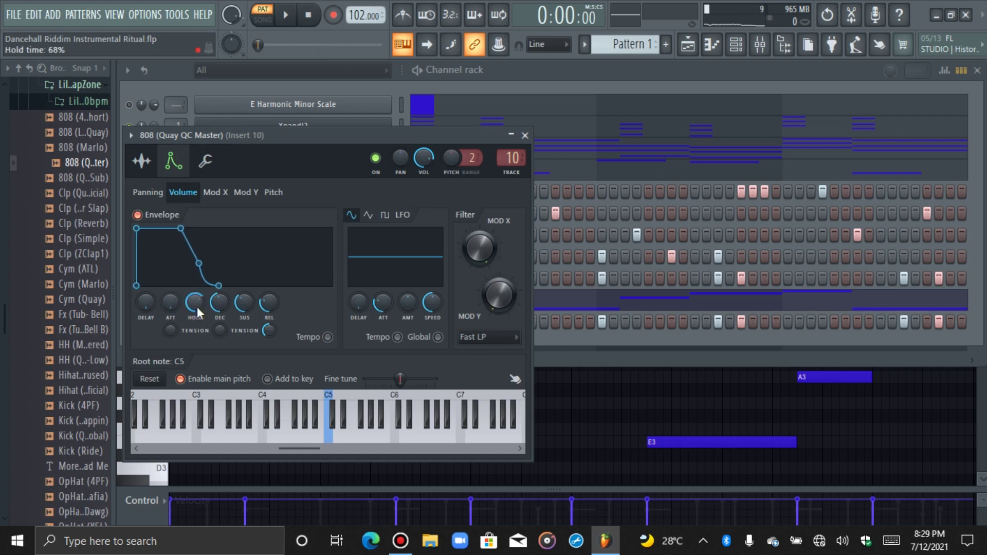
scroll(196, 306, "up", 3)
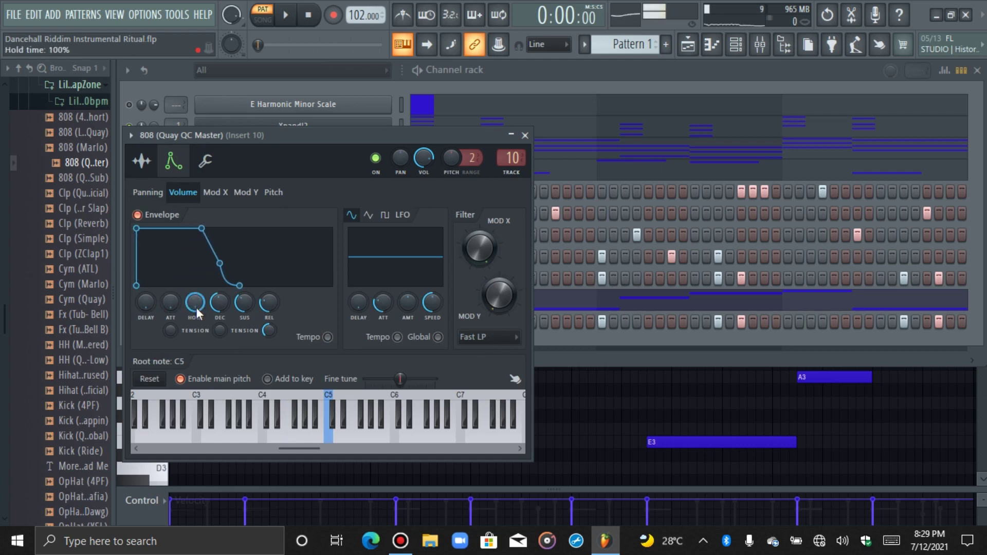
scroll(226, 302, "down", 10)
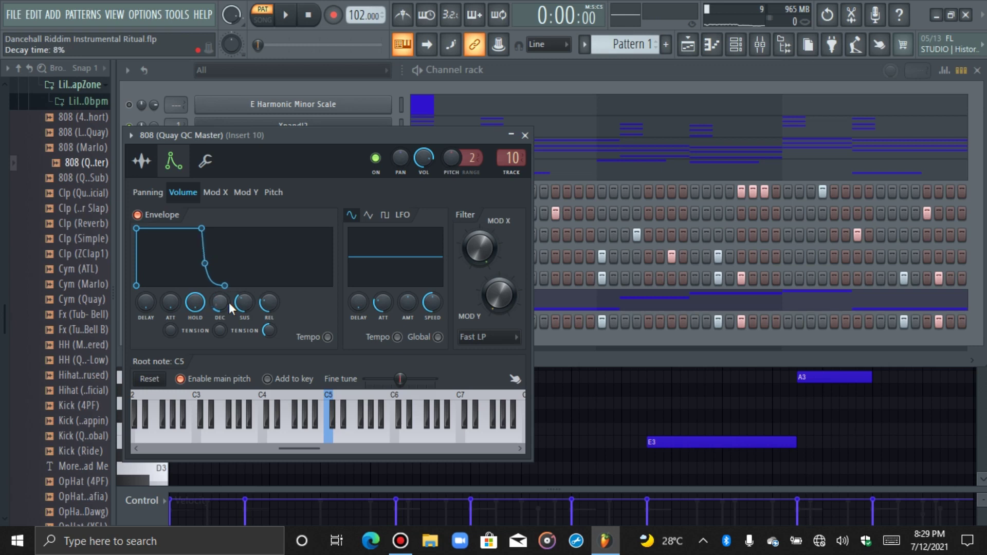
scroll(240, 304, "down", 5)
scroll(257, 308, "down", 5)
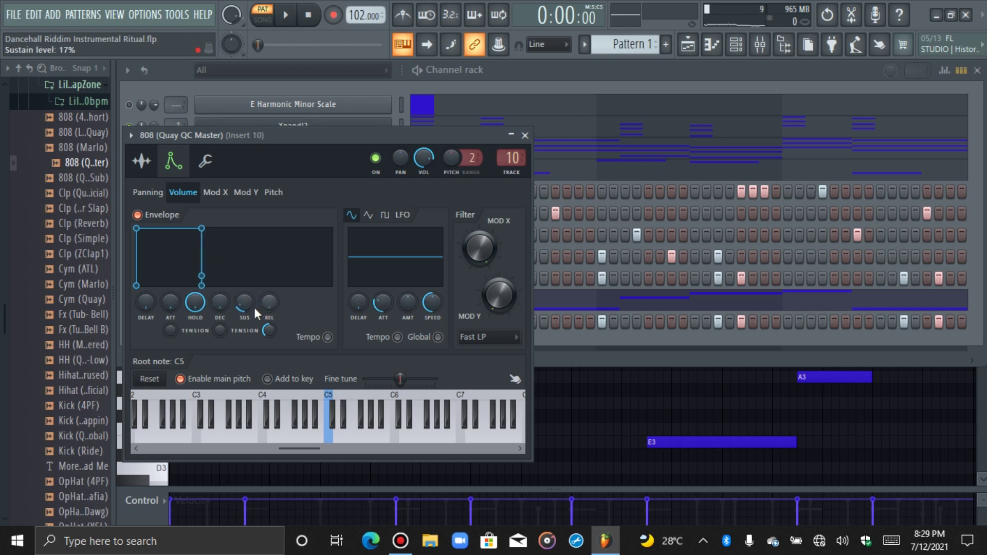
scroll(239, 305, "down", 5)
left_click(151, 172)
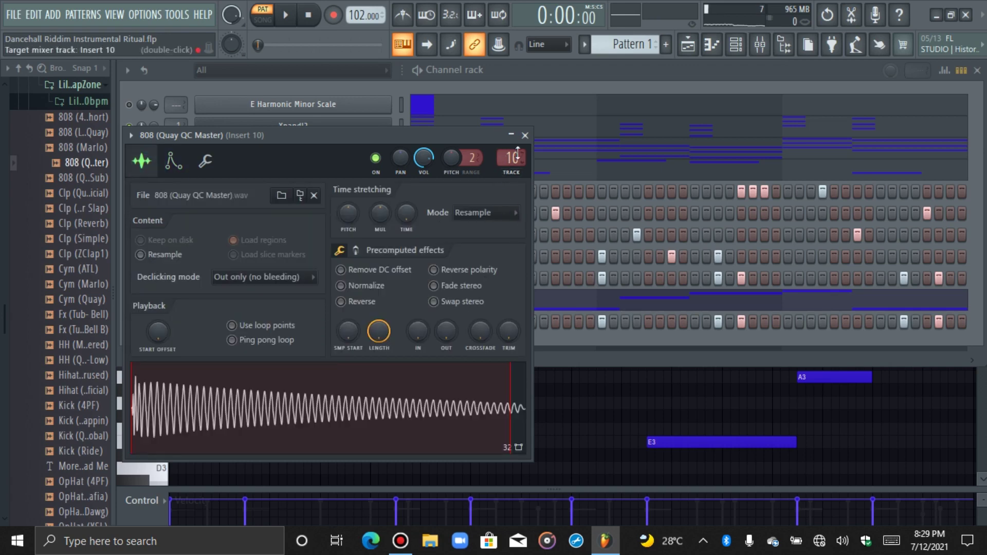
left_click(526, 136)
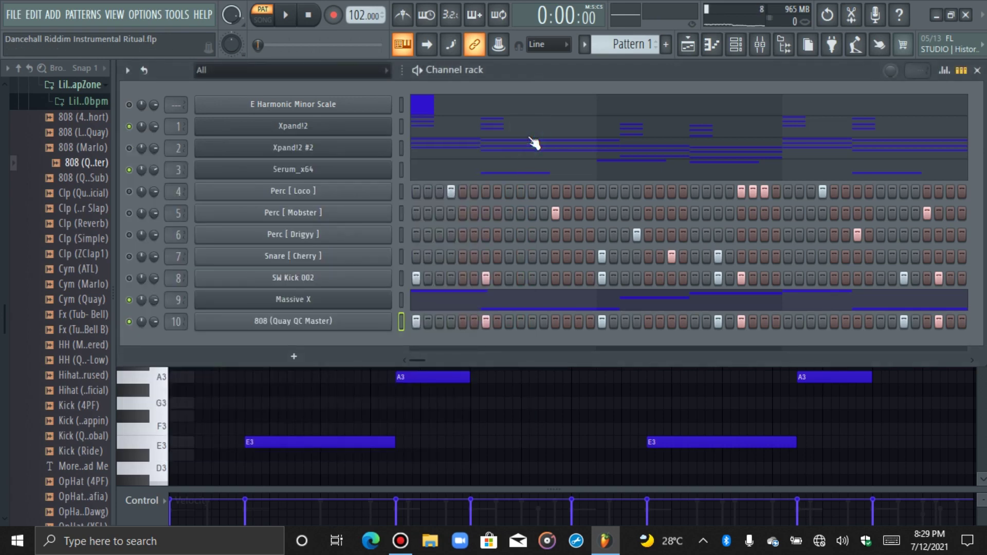
Step: Check the root note of the 808 (Quay QC Master) channel and open its piano roll
left_click(303, 327)
left_click(205, 162)
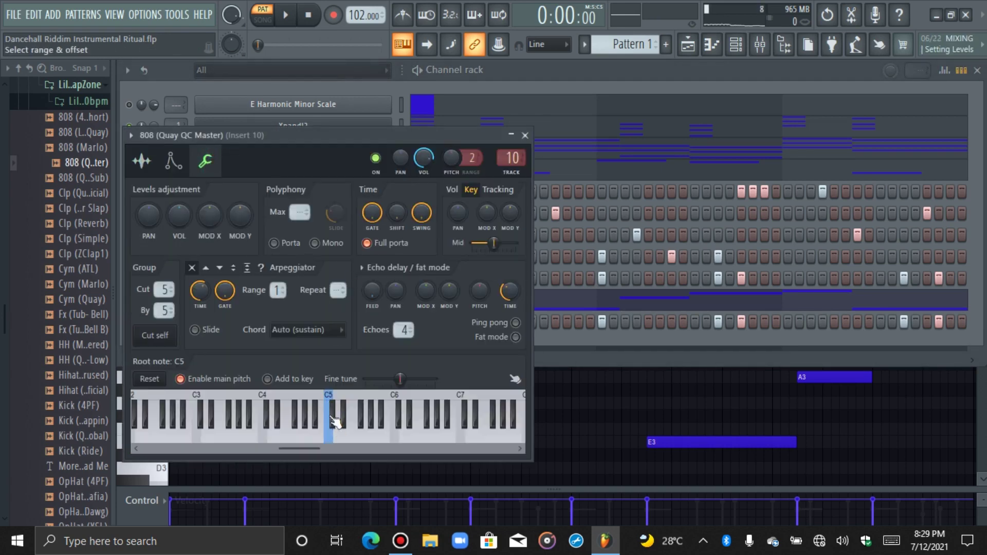
left_click(712, 45)
Step: Lower the second and third 808 notes to E4 and the fourth and fifth to B4, matching the bass line
left_click_drag(332, 153, 109, 280)
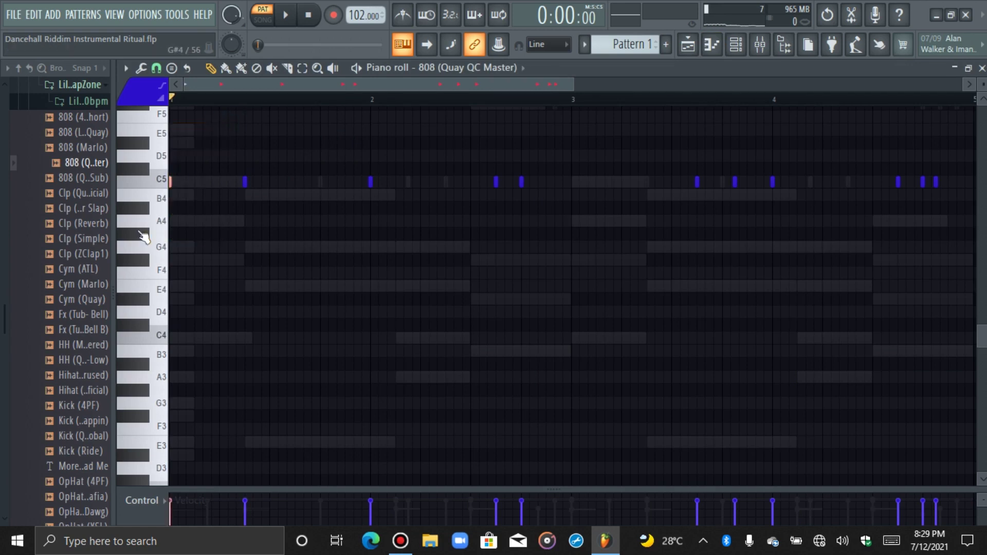
scroll(286, 202, "up", 1)
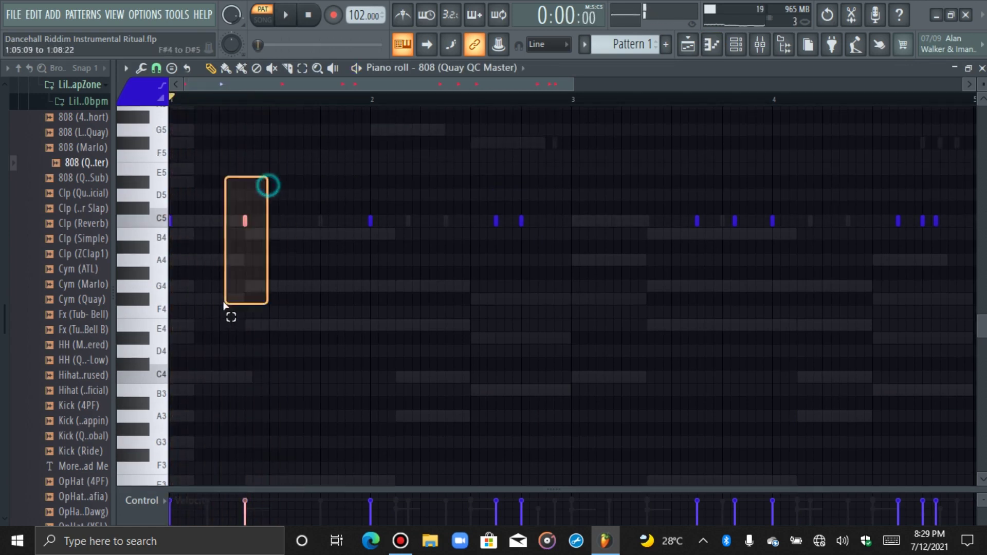
scroll(222, 306, "down", 1)
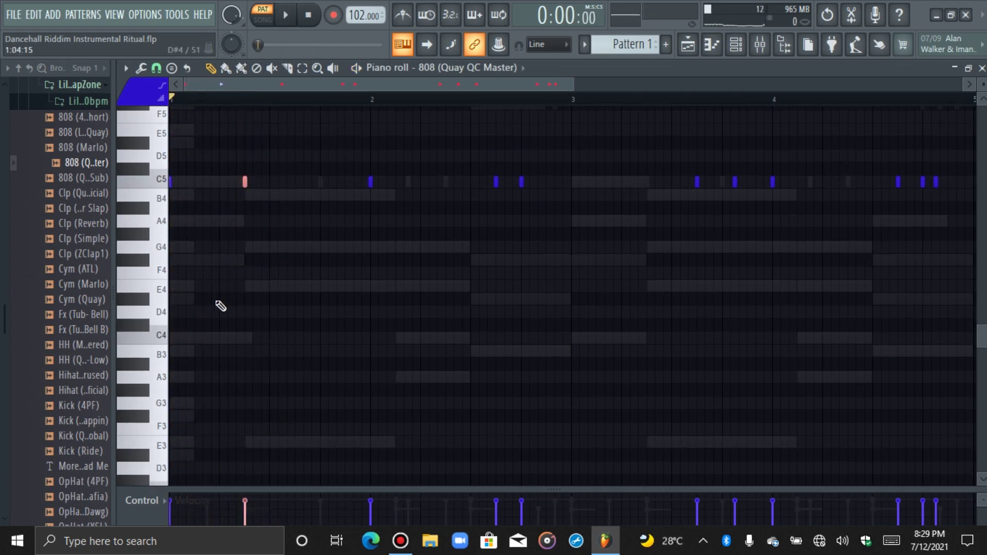
key("space")
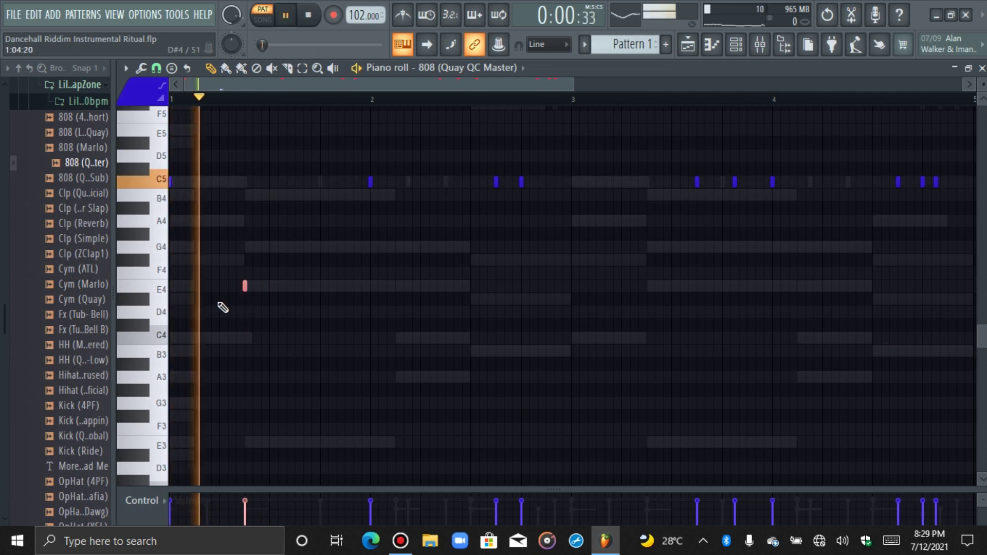
key("space")
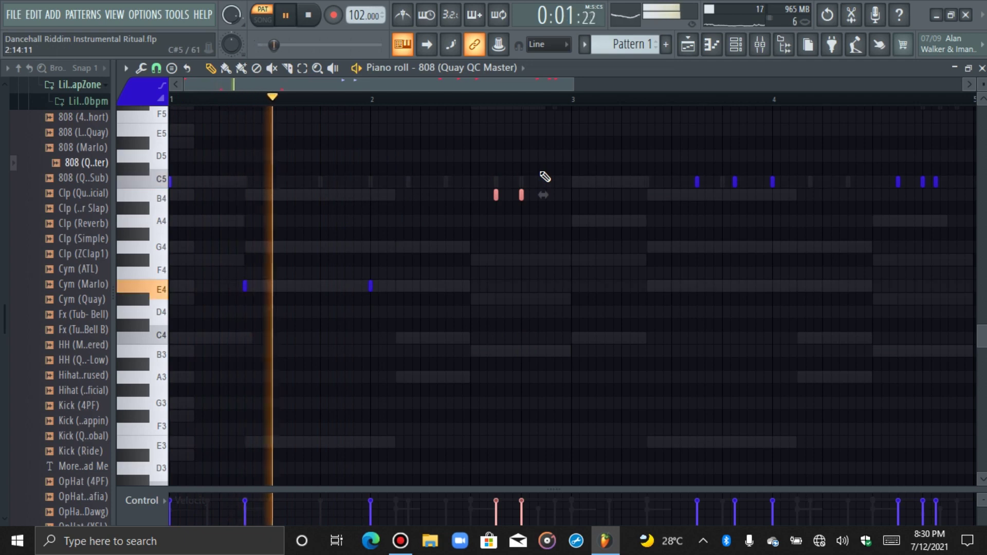
Step: Try the two B4 808 notes in bar 2 an octave lower and replay the pattern
key("ctrl+Down")
key("ctrl+Up")
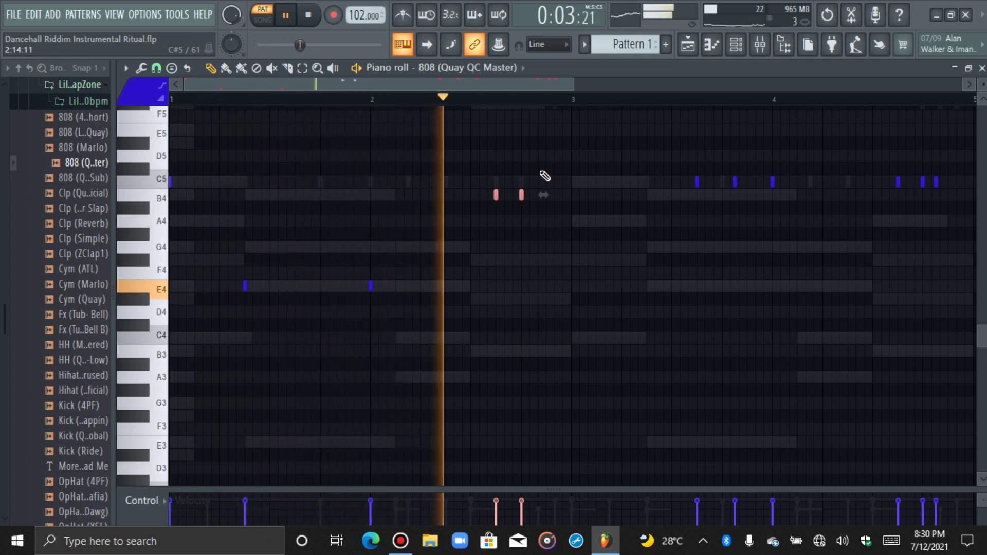
key("space")
key("space")
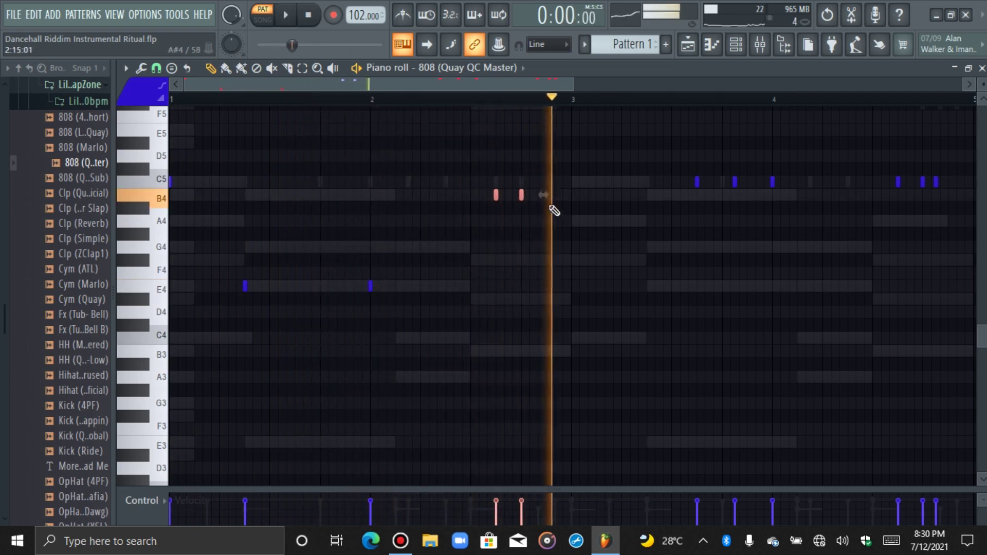
key("space")
key("space")
Step: Raise the two B4 808 notes in the second half of bar 2 one octave to B5
left_click(549, 185, "ctrl")
left_click_drag(549, 172, 441, 265)
key("ctrl+Up")
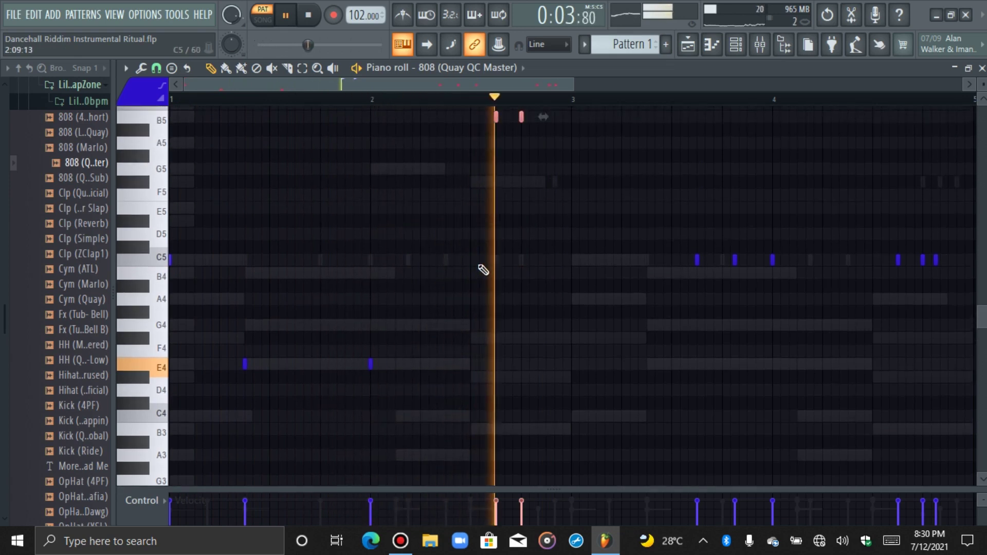
Step: Raise the E4 808 note at the start of bar 2 one octave to E5
left_click_drag(364, 345, 375, 396)
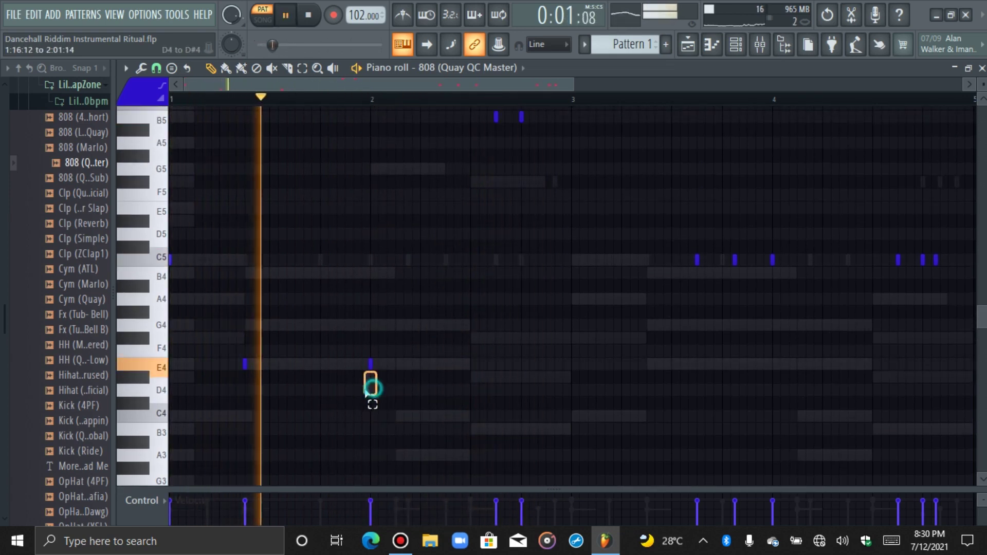
key("ctrl+Up")
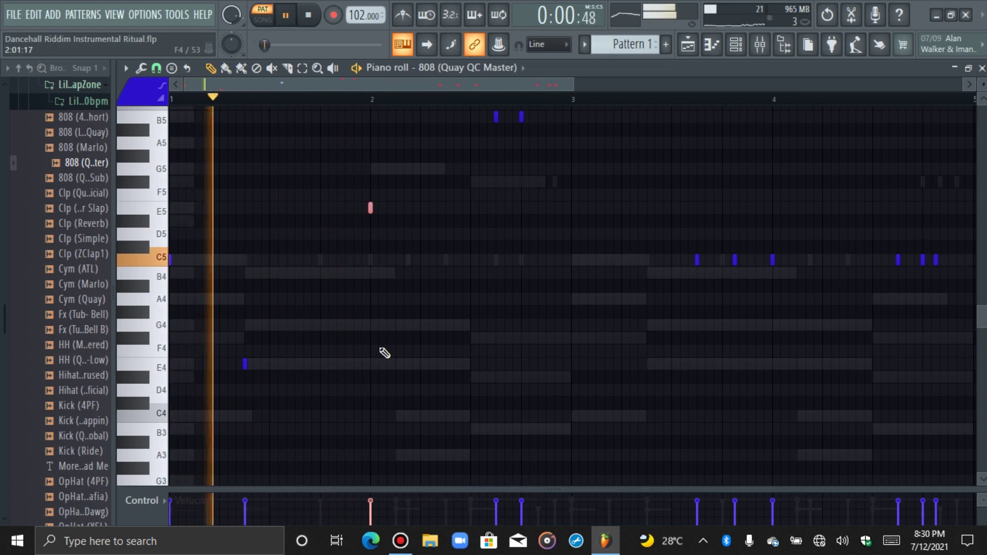
scroll(384, 353, "up", 1)
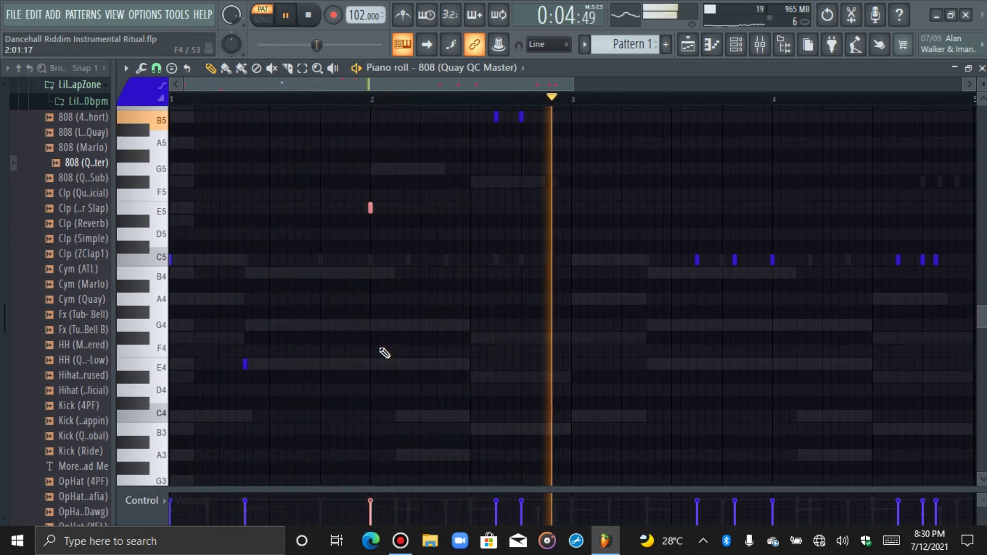
scroll(656, 245, "up", 2)
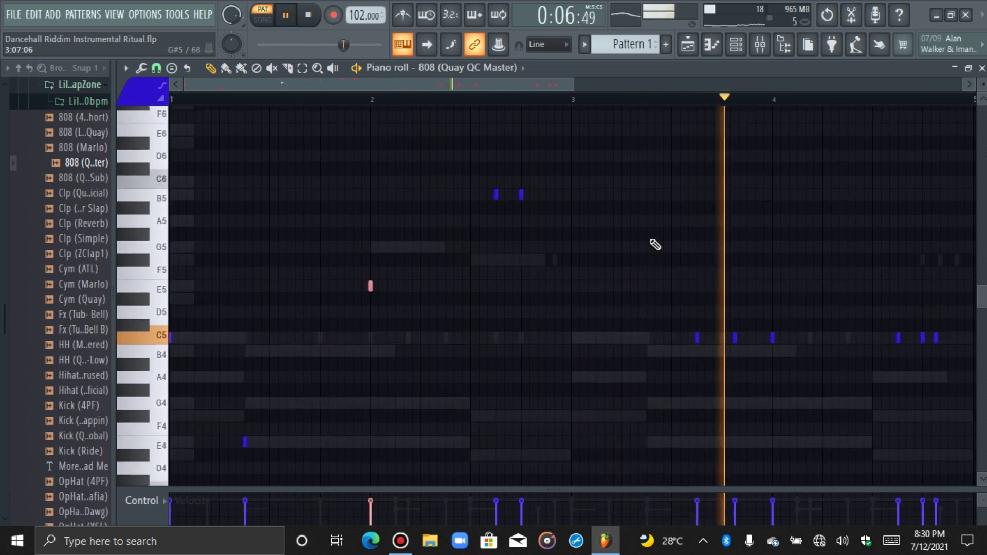
Step: Move the two C5 808 notes in the second half of bar 3 up to E5
scroll(653, 241, "down", 1)
left_click_drag(653, 232, 774, 334)
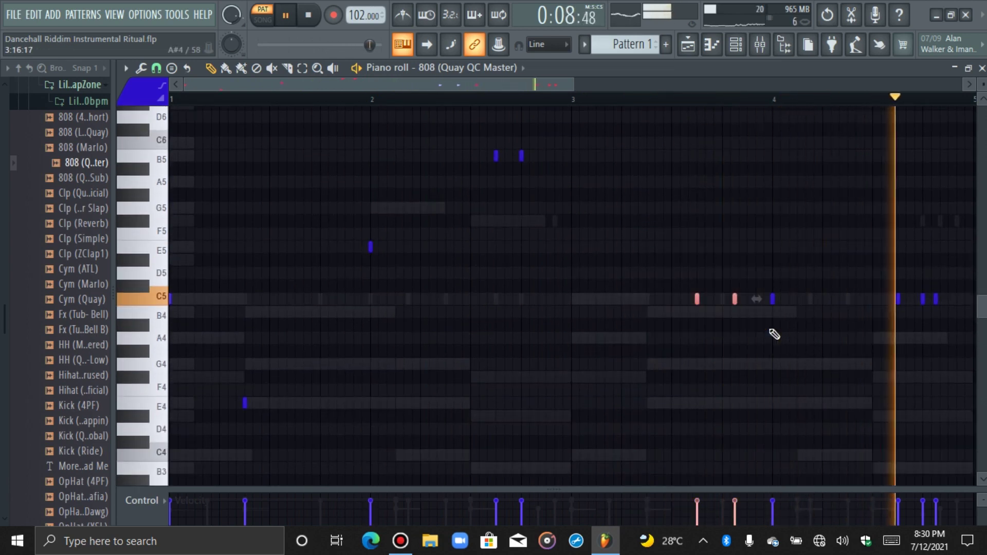
scroll(775, 335, "down", 2)
scroll(775, 334, "down", 2)
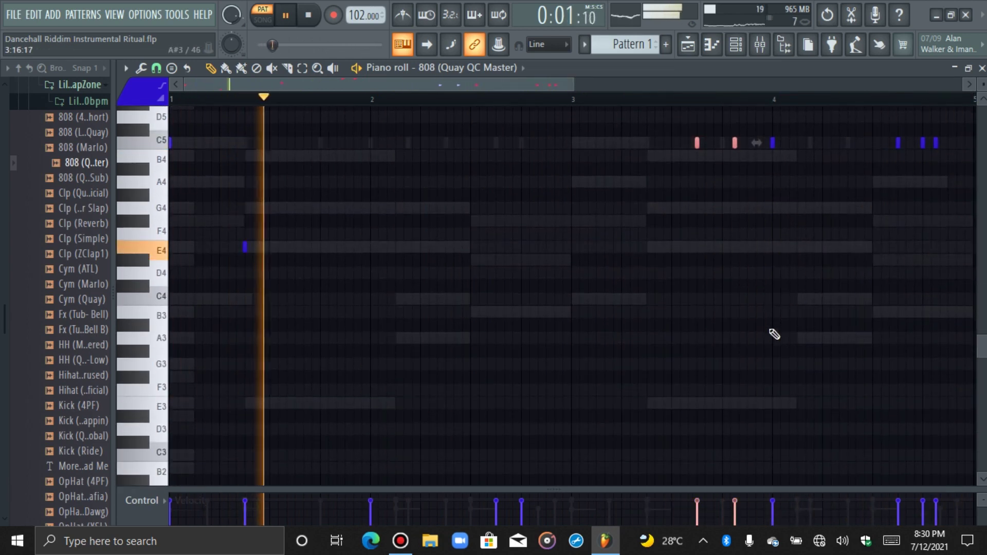
key("ctrl+Down")
key("ctrl+Down")
key("shift+Up")
key("shift+Up")
key("shift+Up")
key("shift+Up")
key("ctrl+Up")
key("ctrl+Up")
scroll(774, 335, "up", 3)
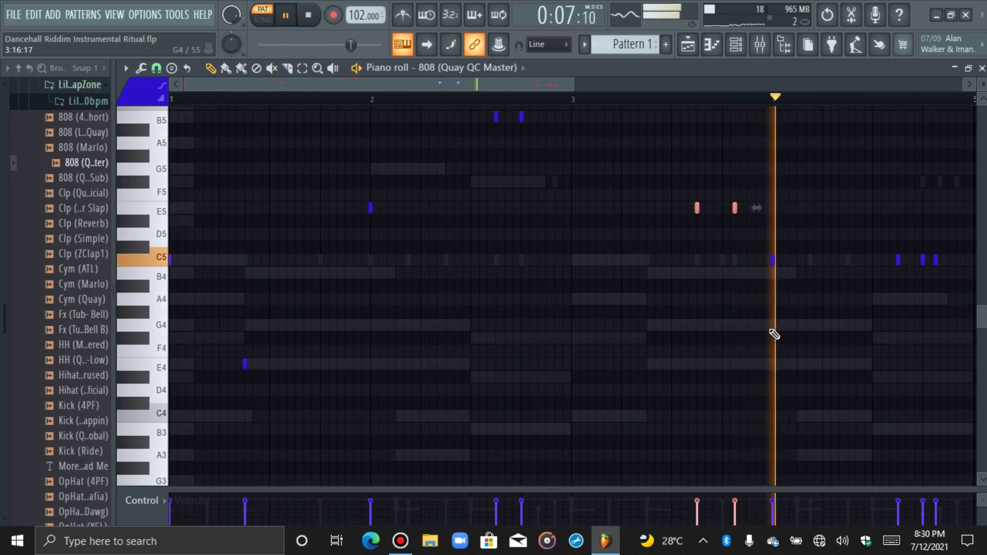
Step: Move the C5 808 note at the start of bar 4 to E5, trying lower octaves along the way
left_click(772, 260)
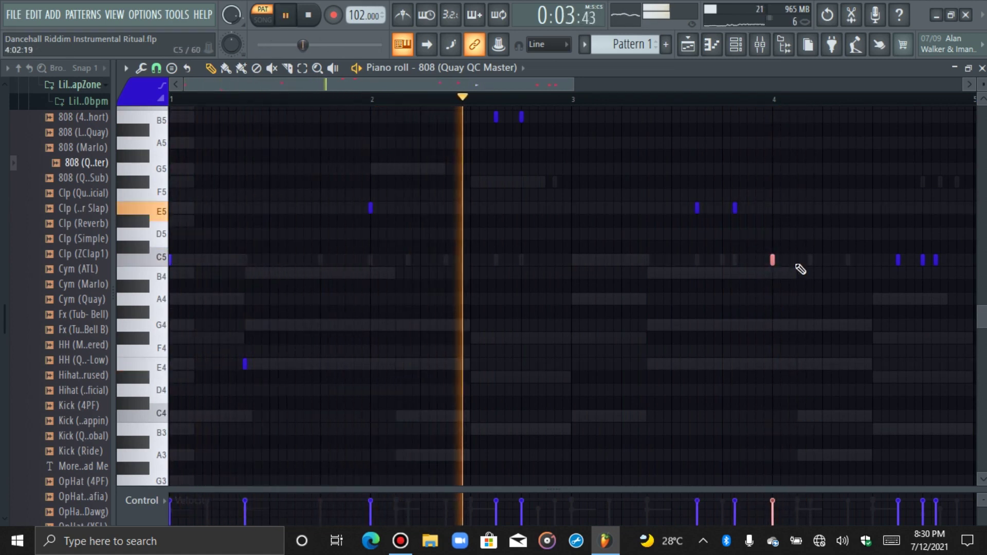
scroll(801, 269, "down", 3)
scroll(801, 269, "down", 4)
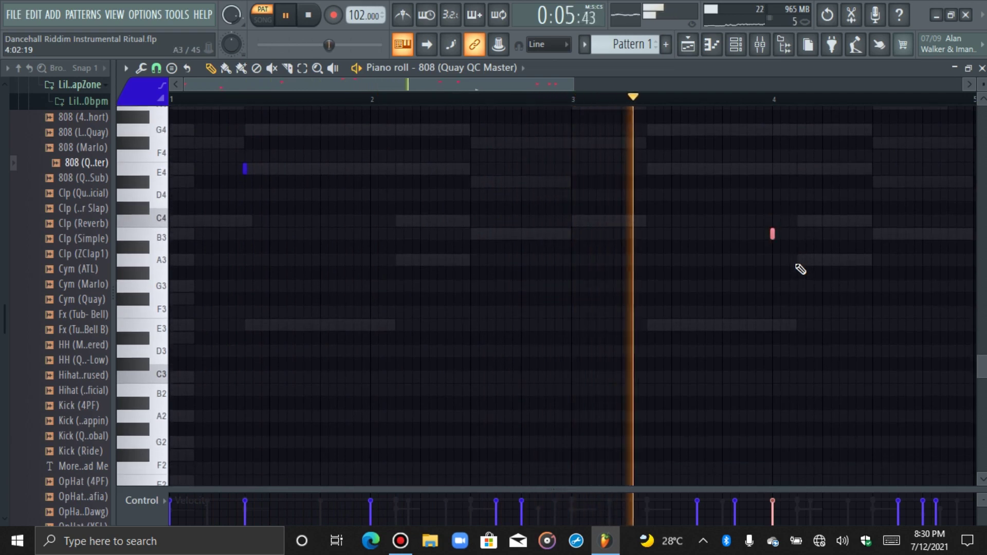
scroll(801, 269, "up", 4)
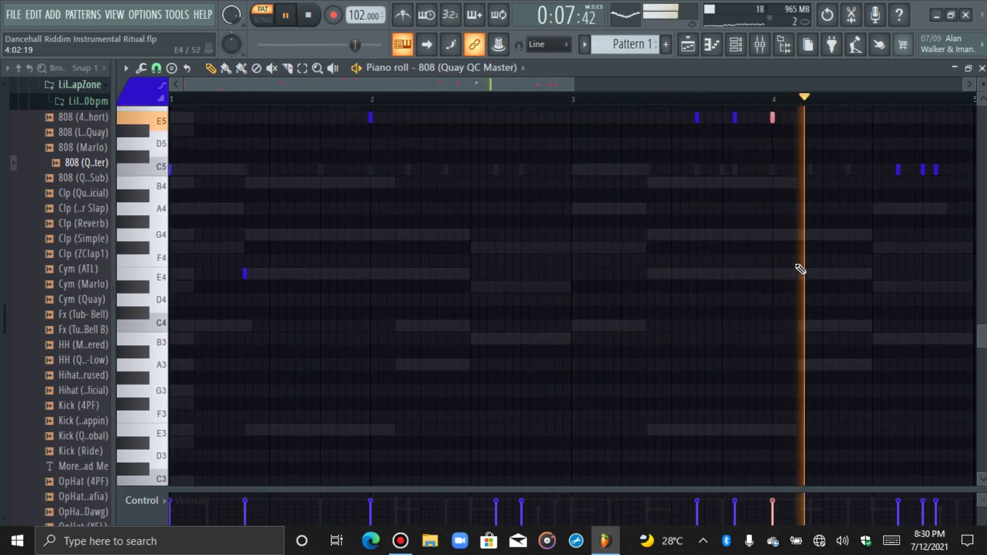
scroll(801, 269, "up", 6)
scroll(800, 269, "down", 3)
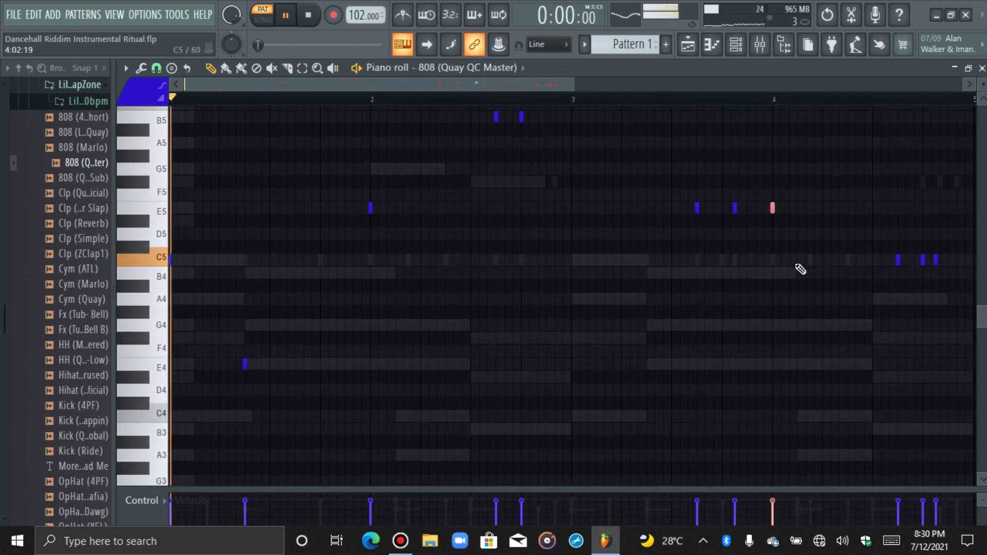
Step: Move the last three C5 808 notes in bar 4 to B4, trying the octaves below and above
left_click_drag(800, 269, 948, 242)
key("ctrl+Down")
key("shift+Down")
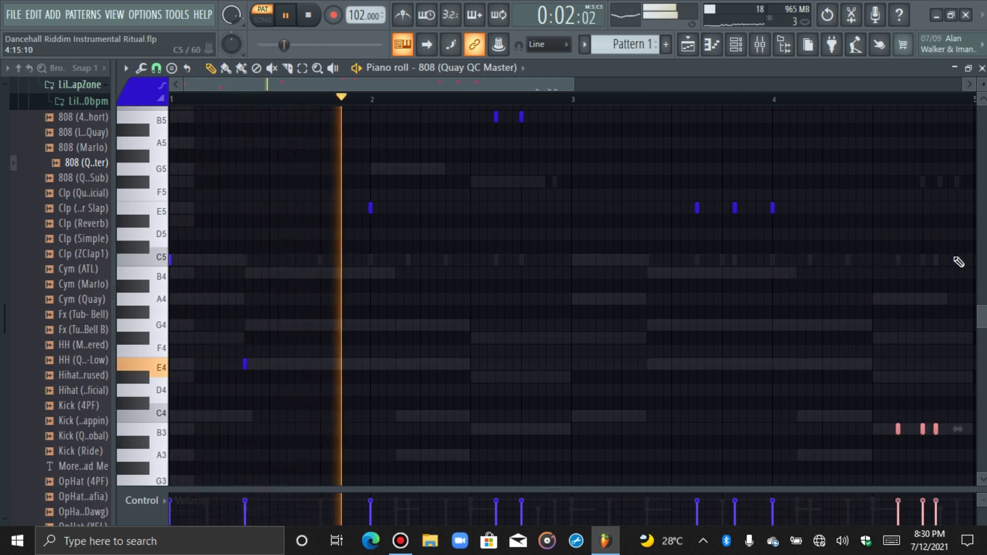
key("ctrl+Up")
key("ctrl+Up")
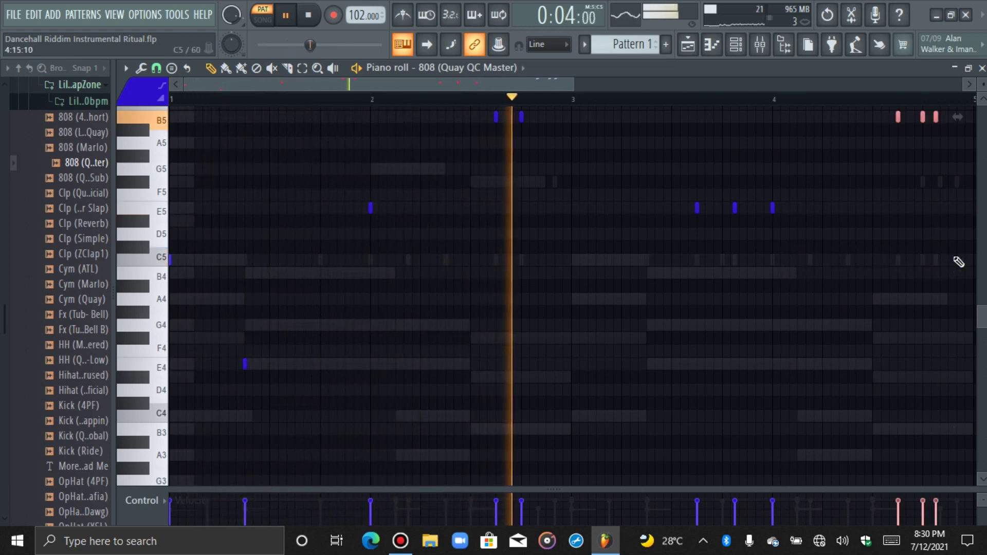
key("ctrl+Down")
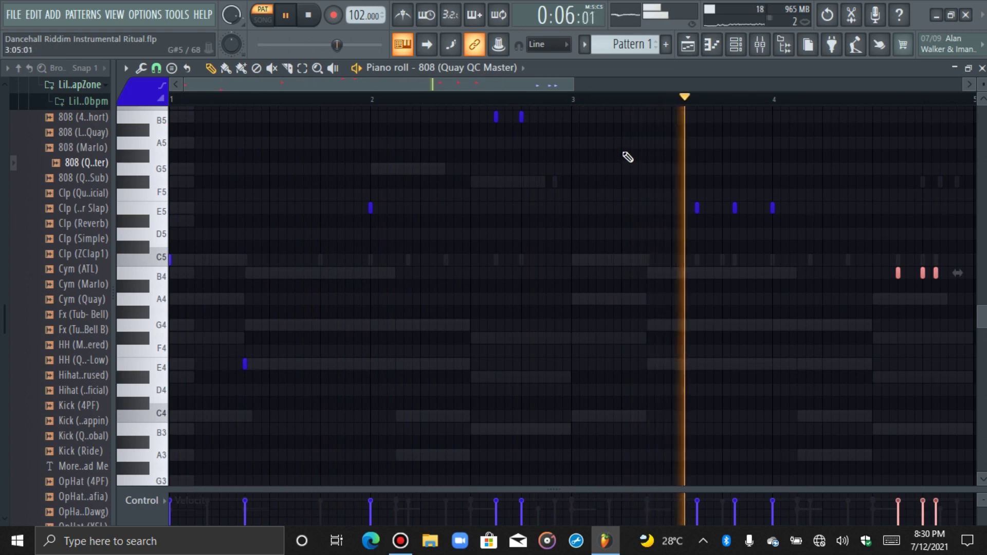
scroll(628, 157, "up", 2)
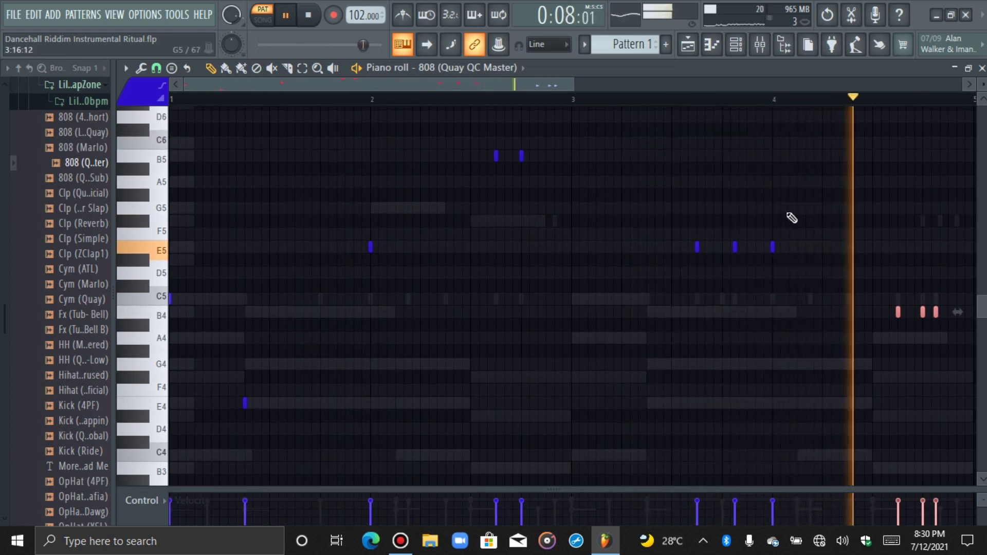
Step: Deselect the notes and apply legato so each 808 note extends to the start of the following one
left_click(827, 219, "ctrl")
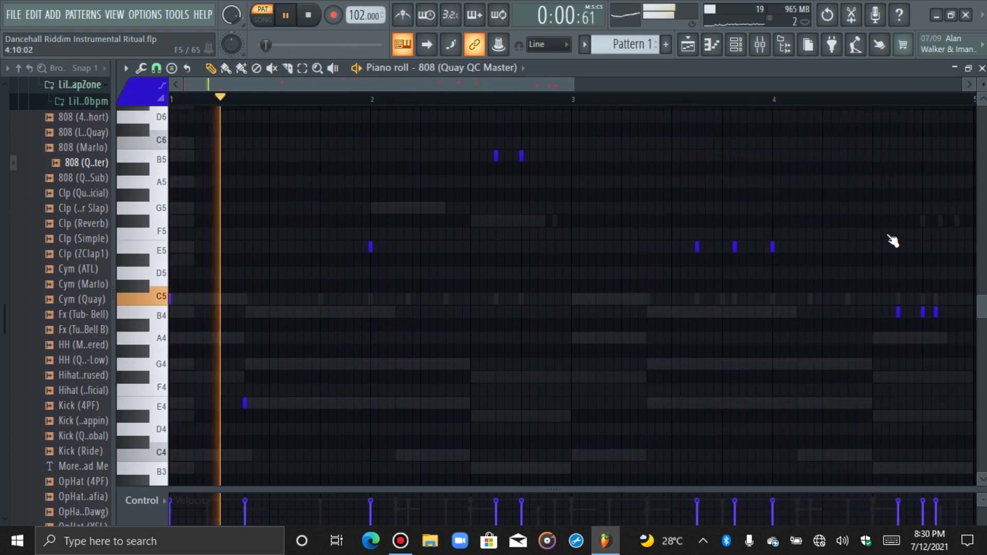
key("ctrl+l")
scroll(538, 191, "up", 2)
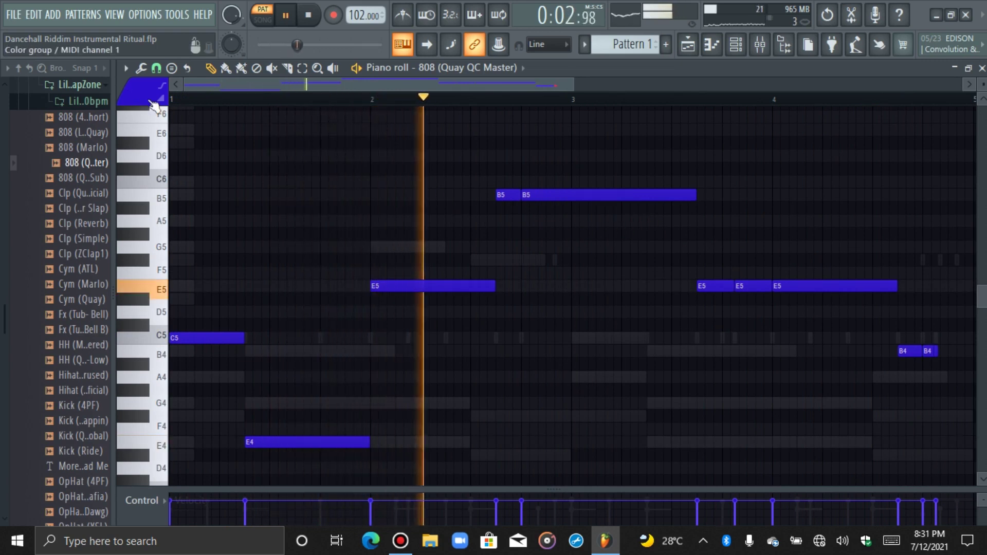
Step: Add an F#5 slide note near the end of bar 2, shorten it and quantize it
left_click(544, 258)
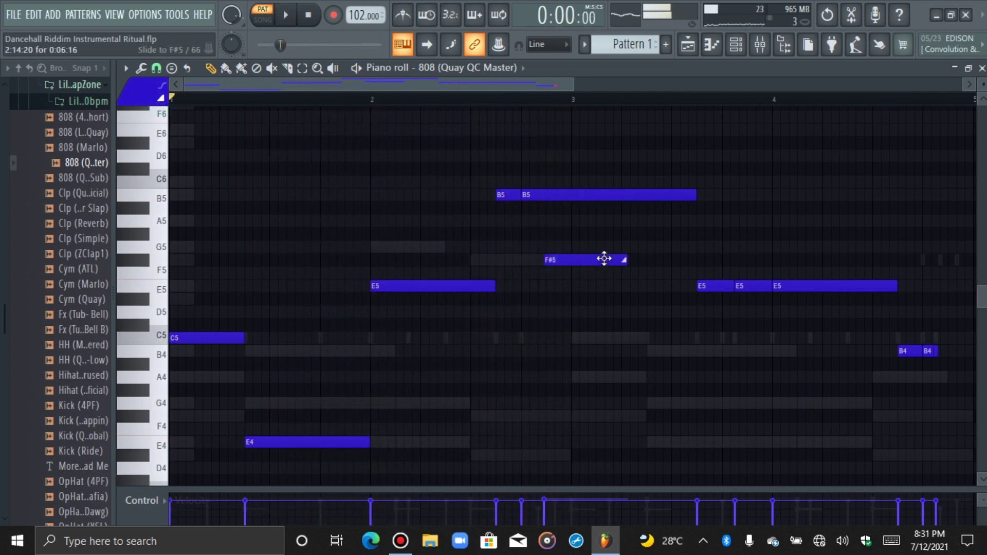
left_click_drag(600, 257, 565, 262)
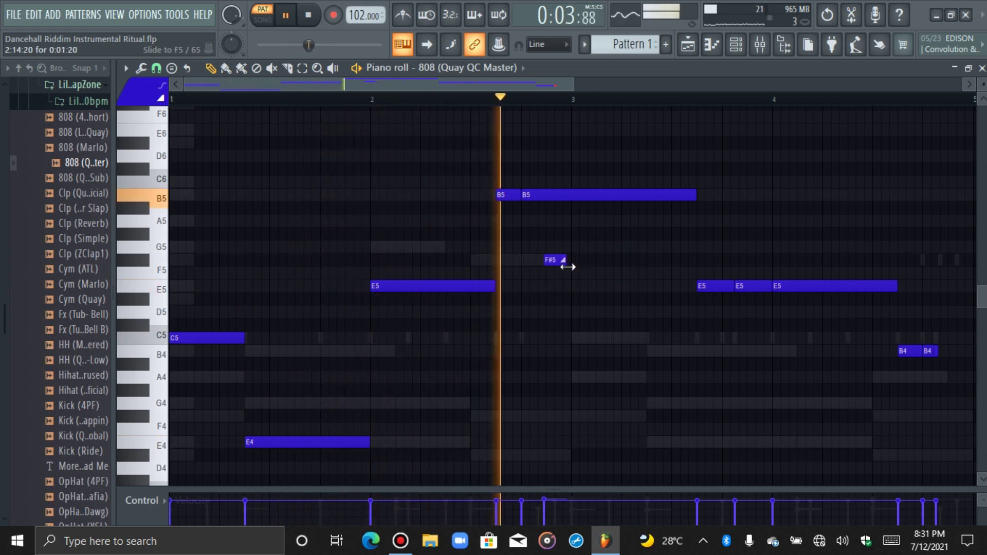
left_click(552, 260)
key("ctrl+q")
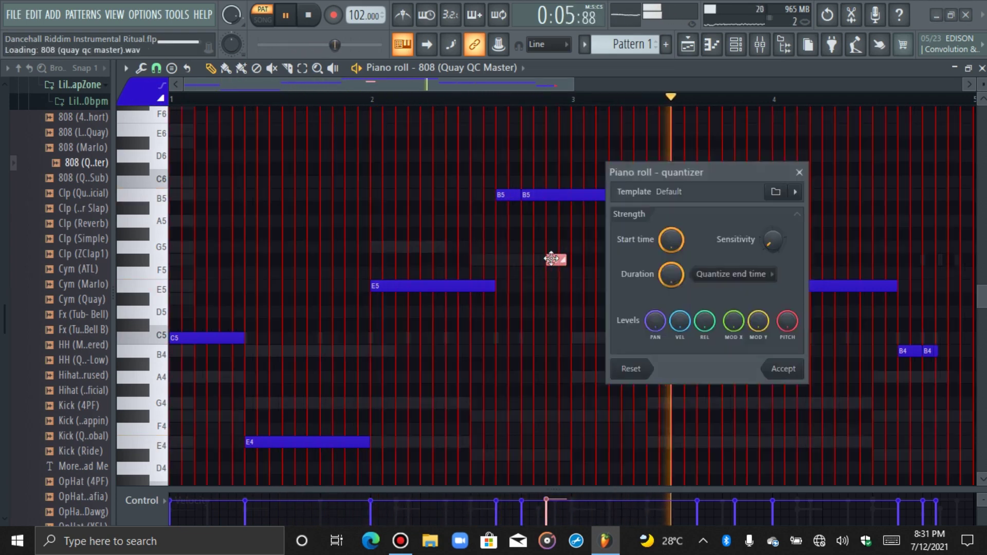
Step: Move the slide note at the end of bar 2 to B4, trying other octaves during playback
scroll(554, 262, "down", 5)
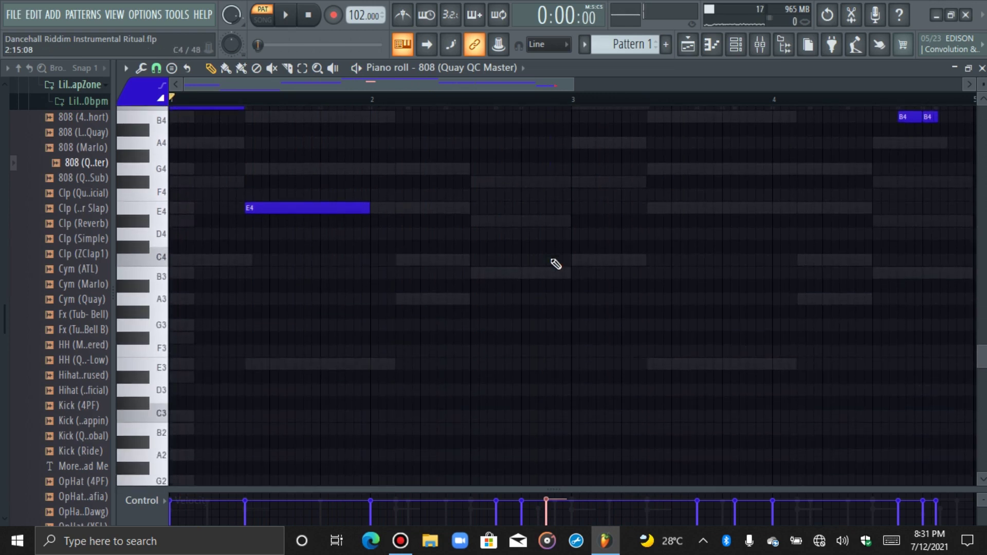
scroll(556, 264, "up", 7)
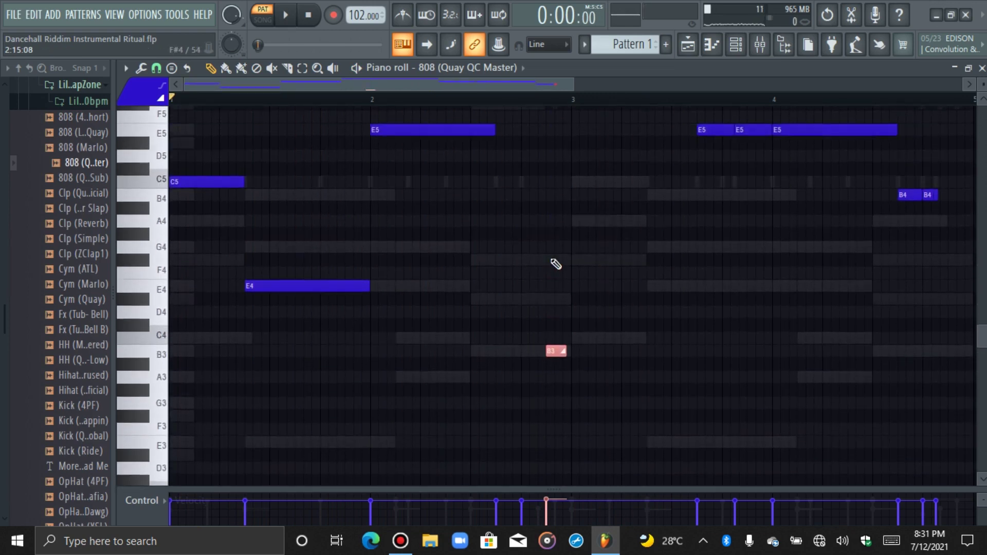
key("space")
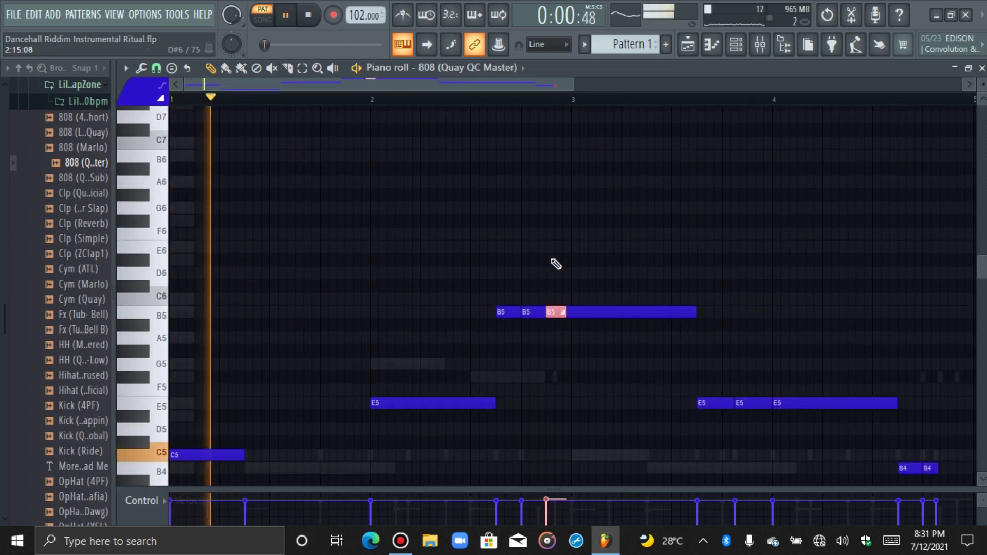
scroll(555, 264, "down", 2)
scroll(555, 263, "down", 1)
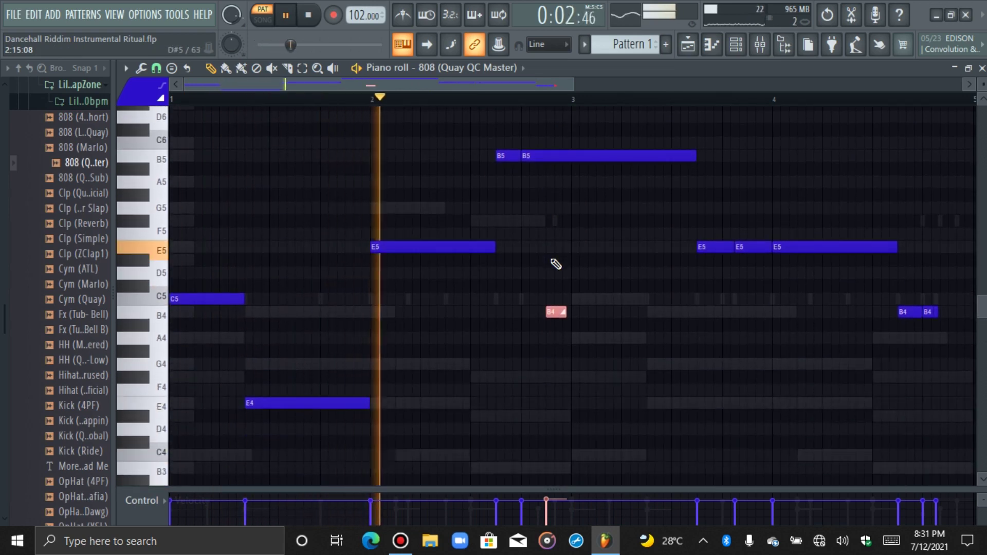
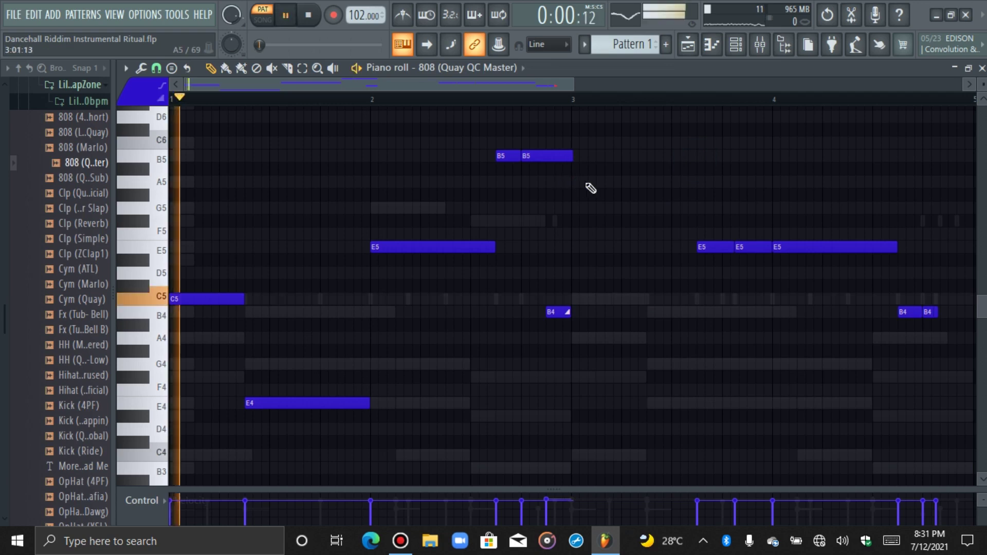
Step: Quantize the shortened second B5 note and the B4 slide note so both end at the start of bar 3
key("alt+q")
key("Return")
right_click(643, 186)
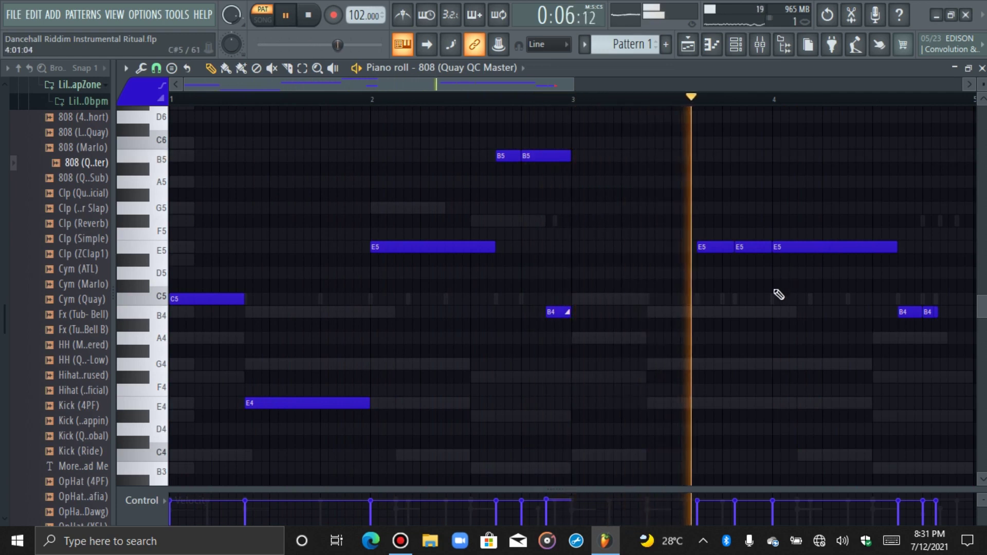
Step: Add a short slide note on A5 above the second E5 808 note in bar 3 and adjust its length
scroll(696, 155, "up", 3)
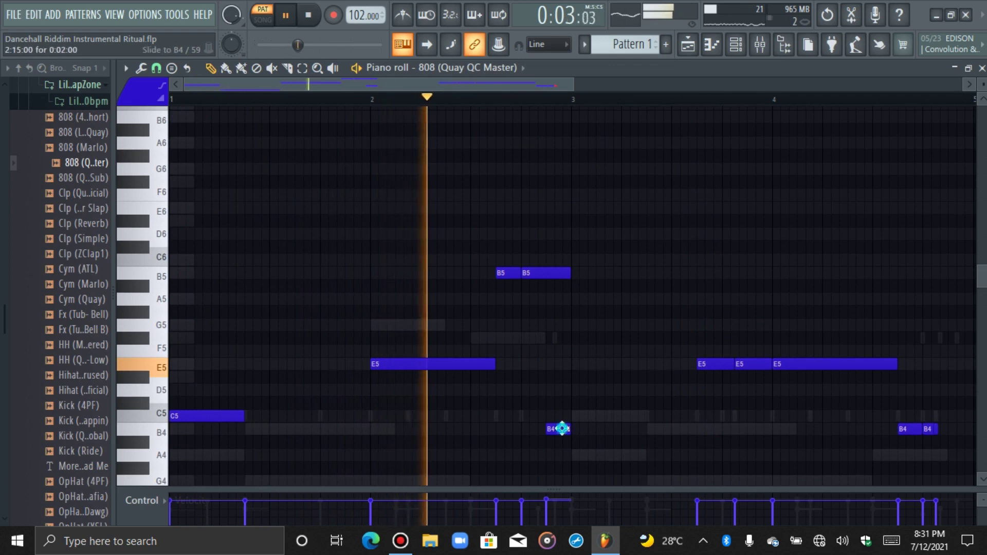
left_click(751, 300)
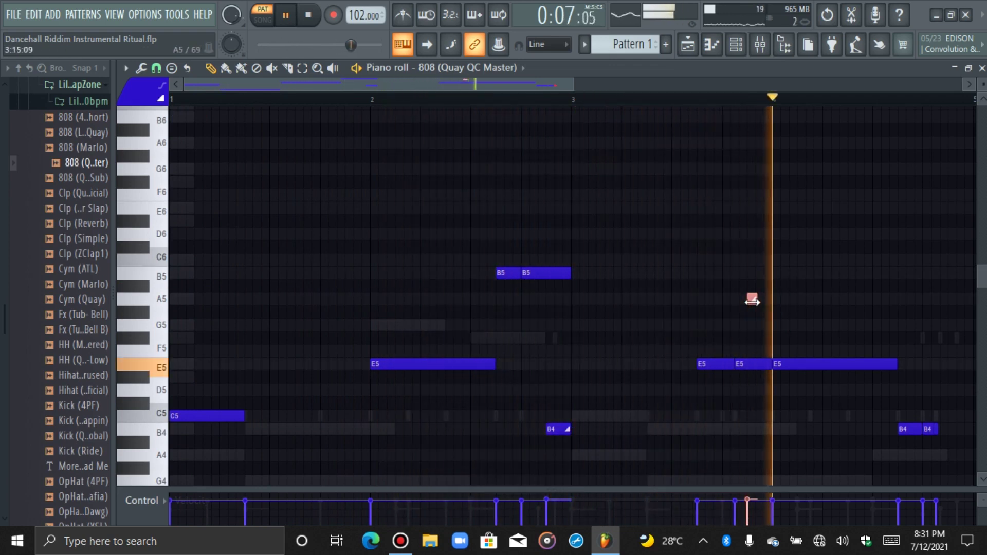
left_click_drag(755, 300, 756, 297)
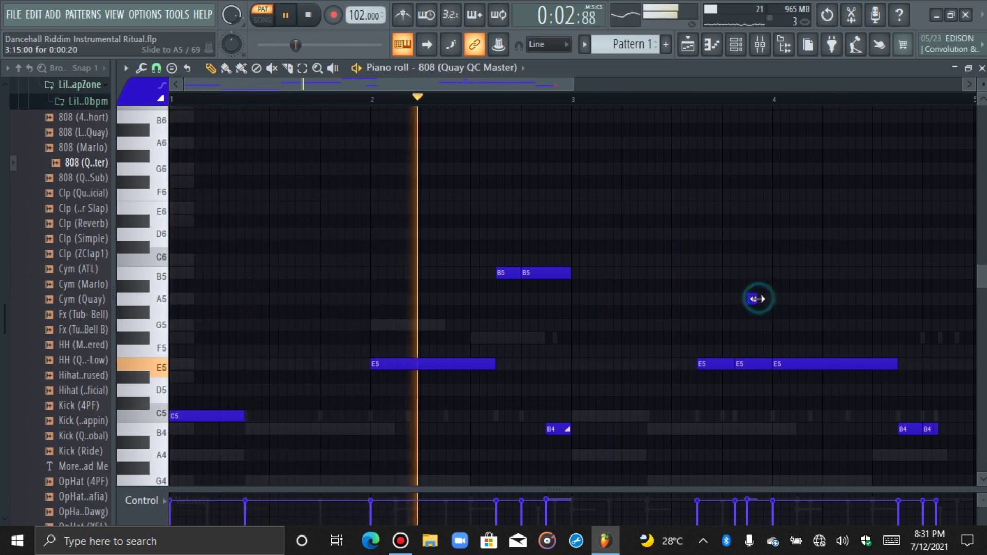
Step: Move the short bar 3 slide note to E6, an octave above the E5 808 notes, testing other octaves
key("space")
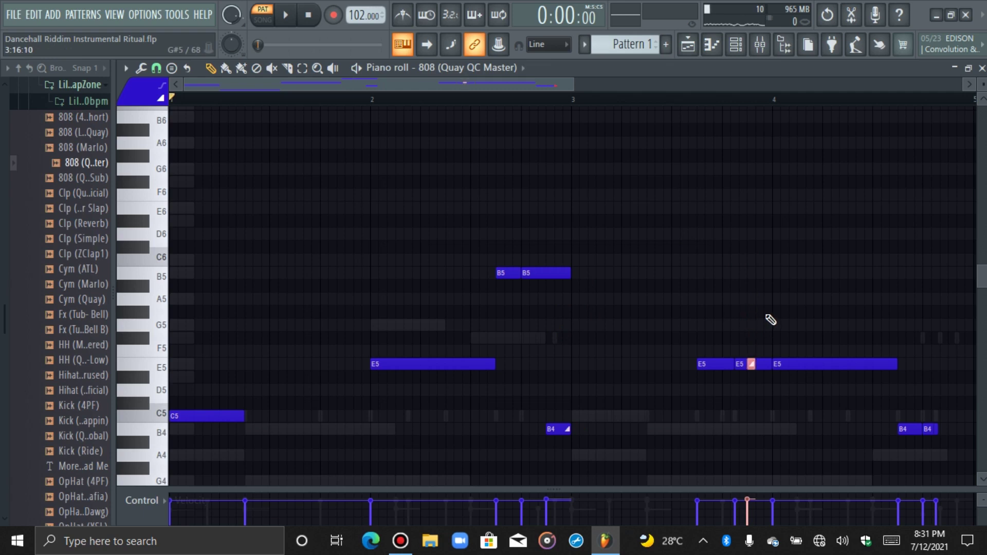
scroll(768, 318, "down", 4)
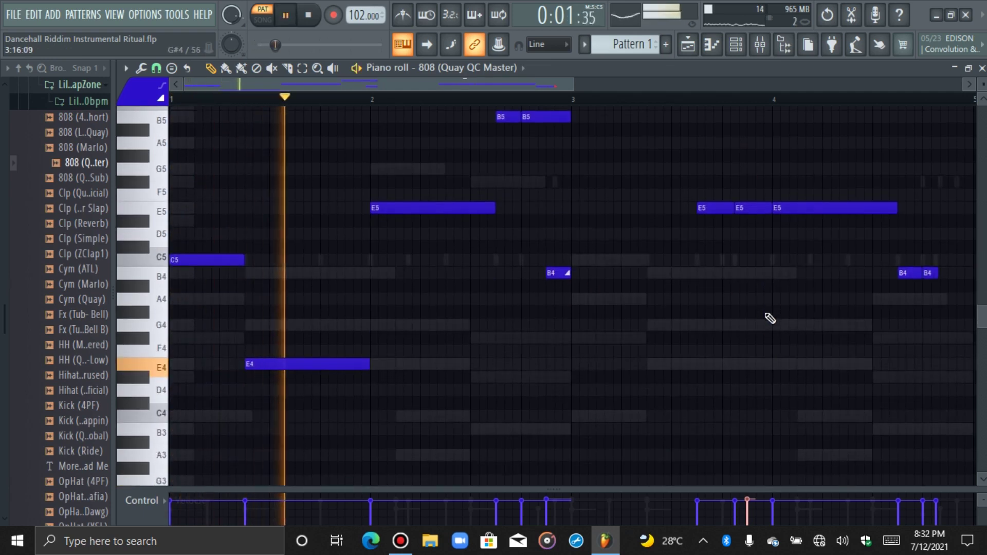
scroll(770, 320, "up", 3)
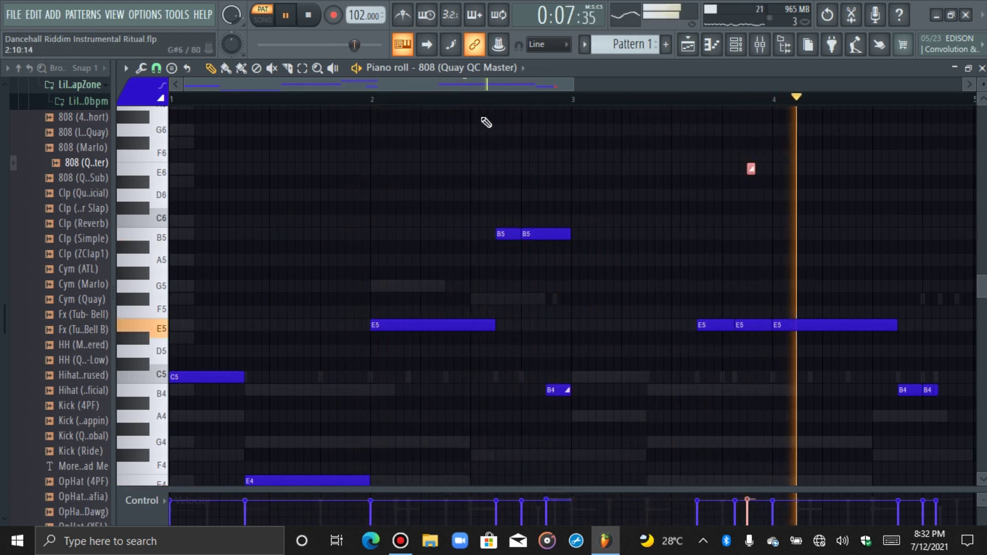
Step: Extend the last B4 808 note to the end of bar 4 and quantize it
key("space")
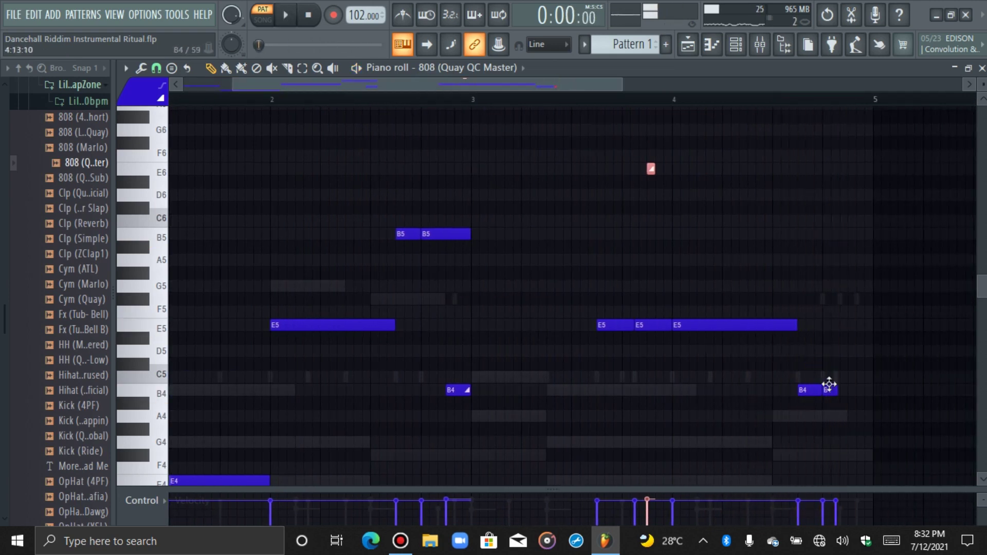
left_click_drag(839, 389, 877, 393)
left_click(872, 393, "ctrl")
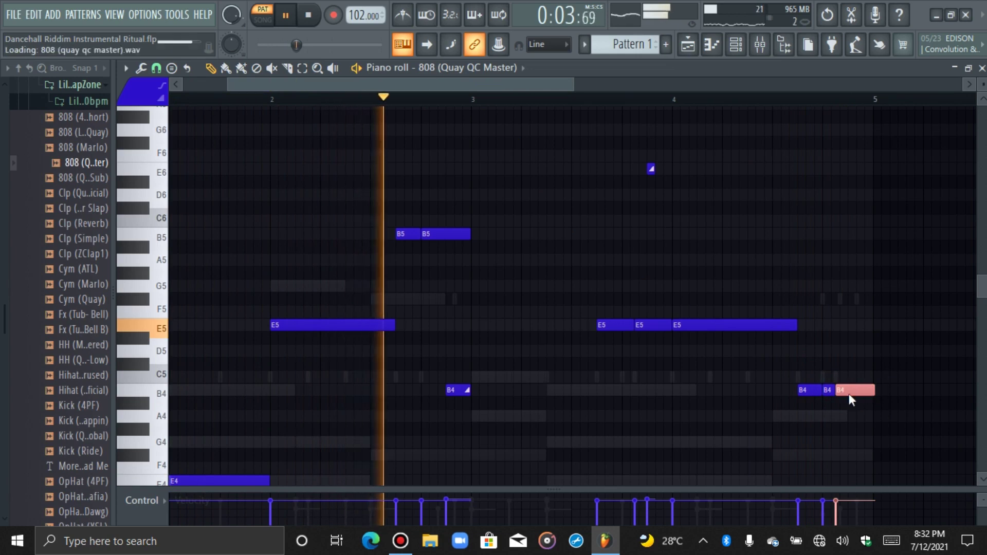
key("ctrl+q")
left_click(808, 391, "ctrl")
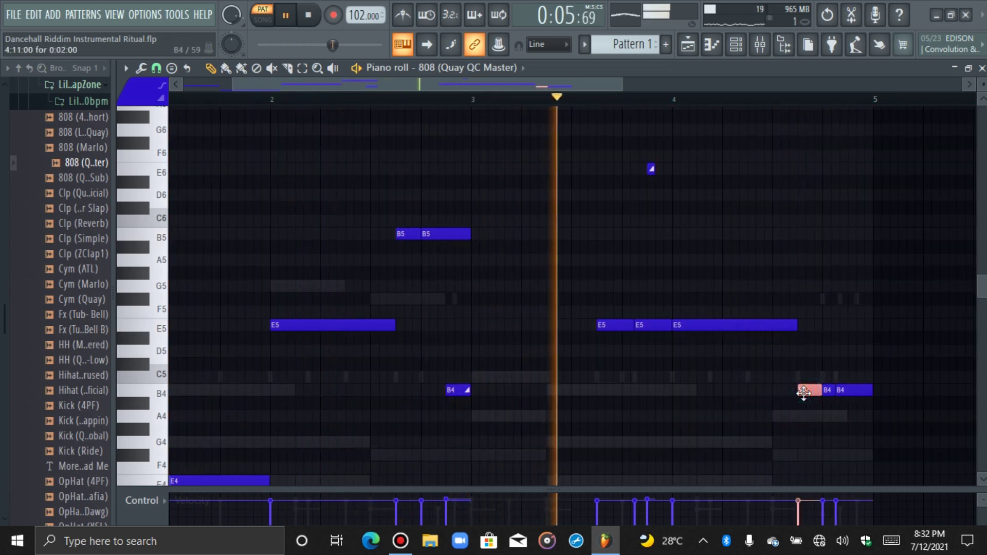
Step: Move the first short B4 808 note in bar 4 up an octave to B5
key("ctrl+Up")
key("ctrl+Up")
key("ctrl+Down")
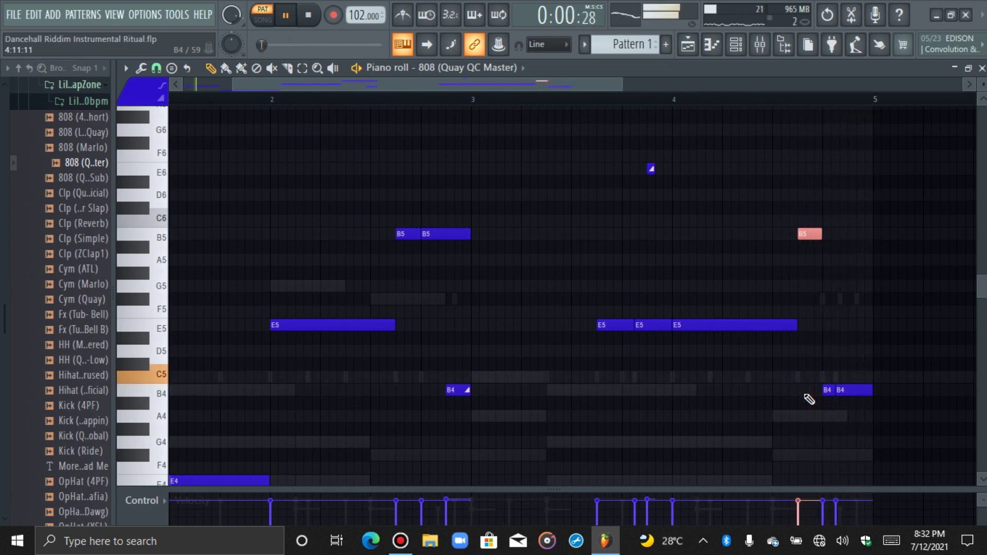
Step: Add a short slide note above the last B4 808 note in bar 4, nudge it slightly earlier and raise it to B5
left_click(649, 167)
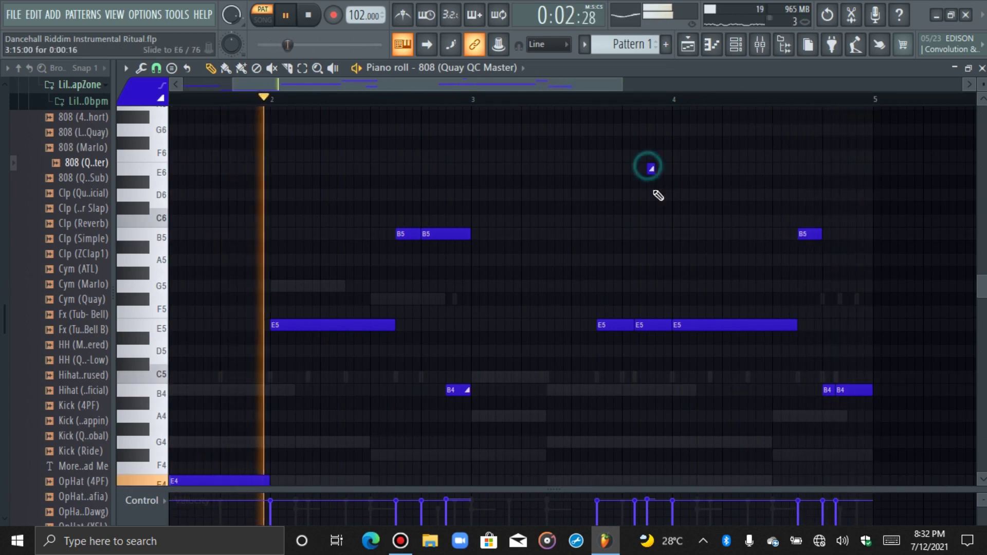
left_click(849, 325)
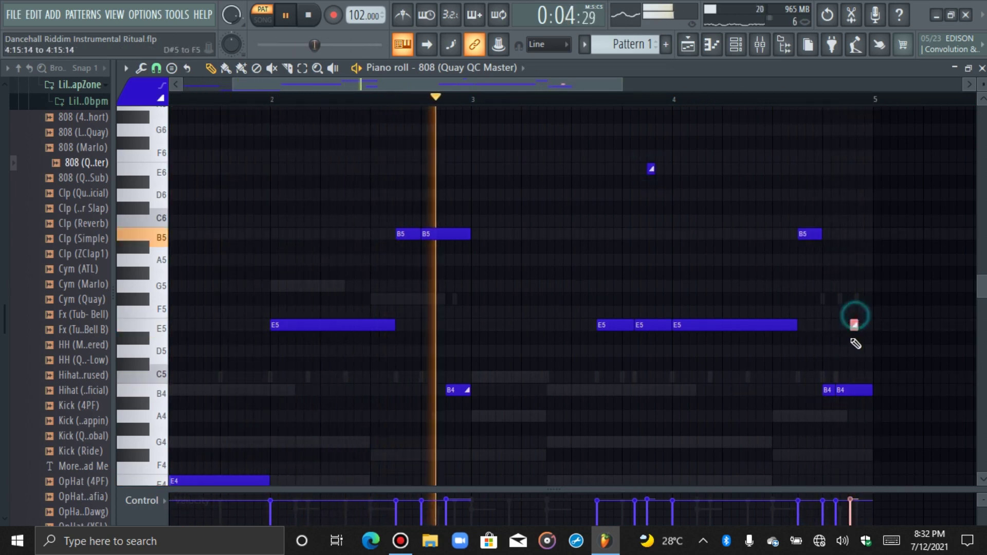
key("ctrl+Down")
key("shift+Up")
key("shift+Up")
key("shift+Up")
key("shift+Up")
key("shift+Up")
key("shift+Up")
key("shift+Up")
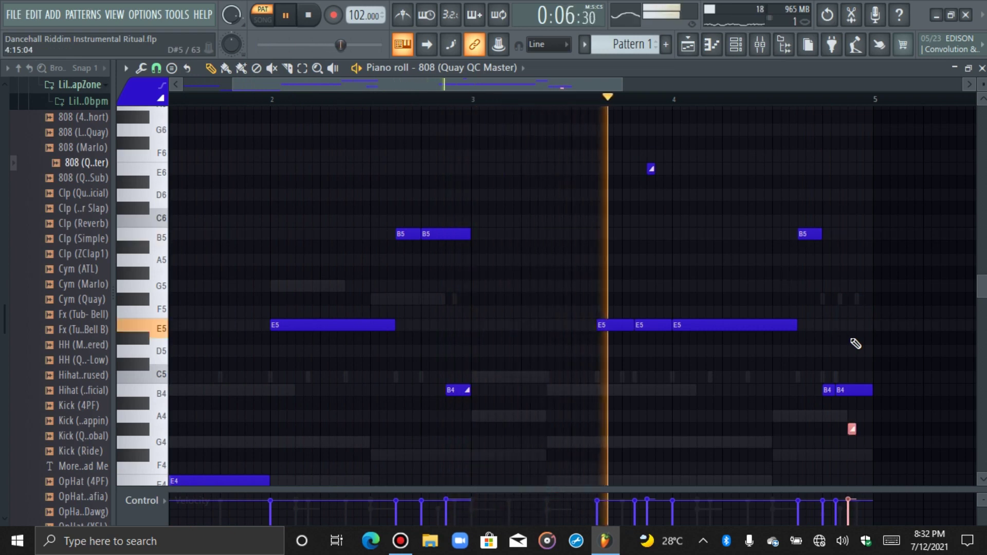
key("shift+Left")
key("ctrl+Up")
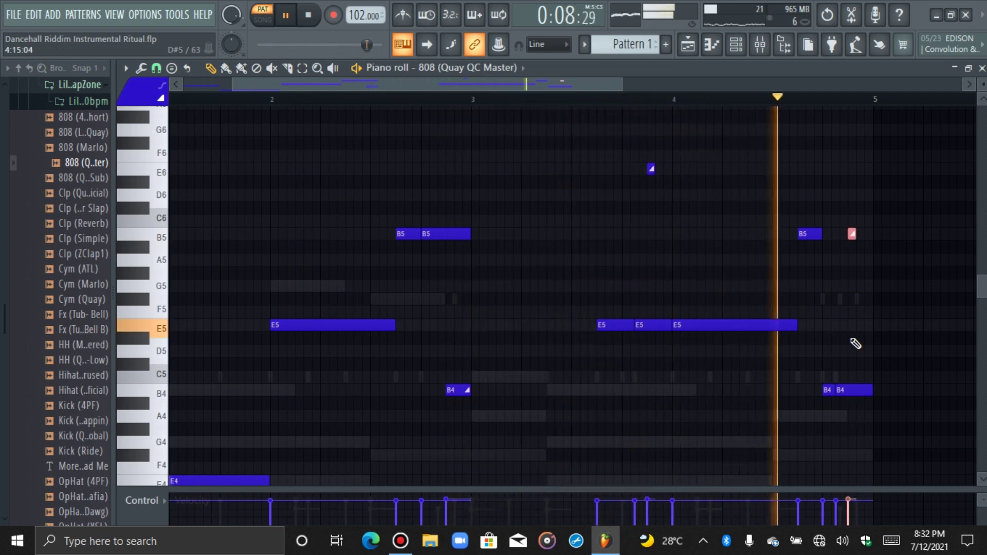
Step: Stop playback and add a B4 slide note beneath the short B5 808 note in bar 4, matching the bar 2 slide's length
key("space")
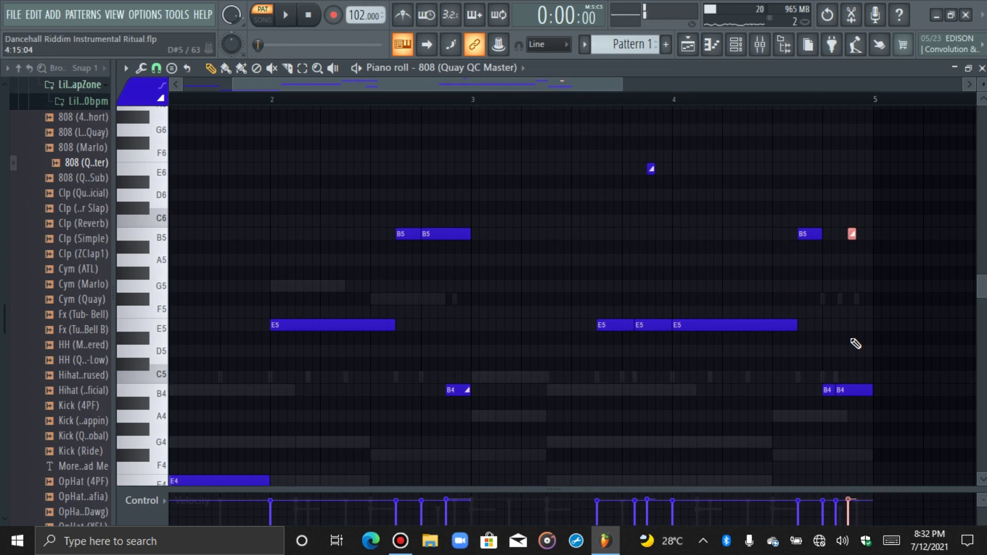
scroll(856, 343, "down", 2)
scroll(855, 343, "down", 2)
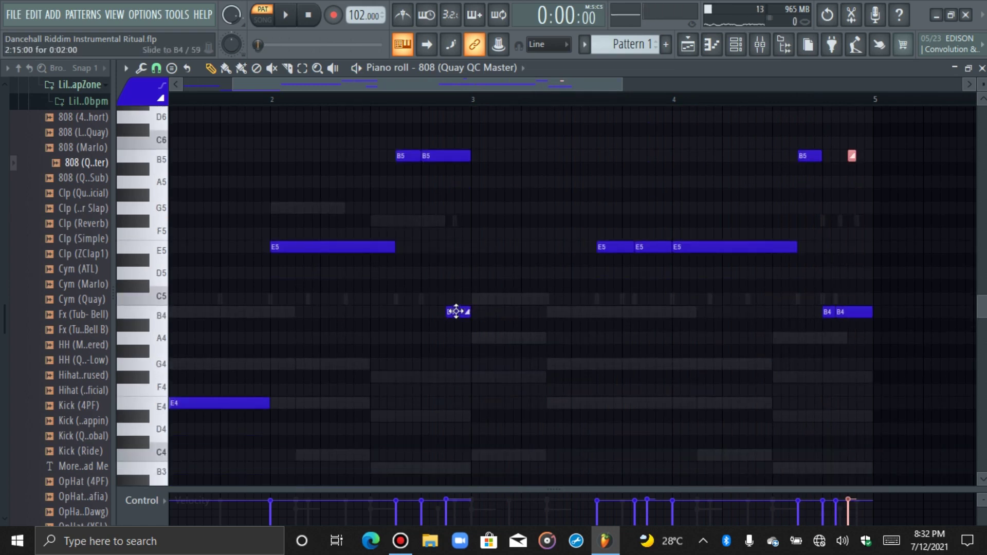
left_click(806, 313)
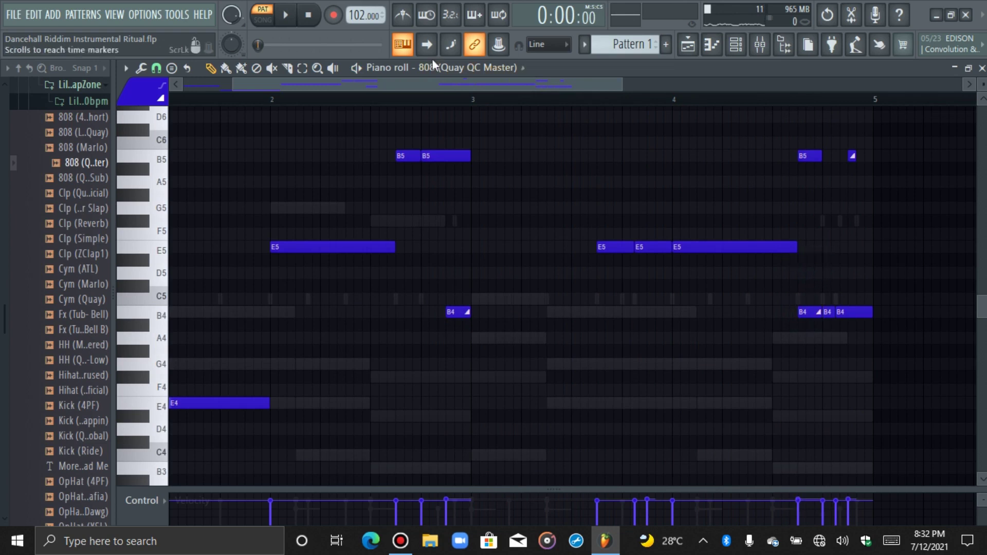
Step: Bring the whole four-bar 808 pattern into view and collapse the open drum kit folder in the browser
left_click_drag(281, 91, 224, 90)
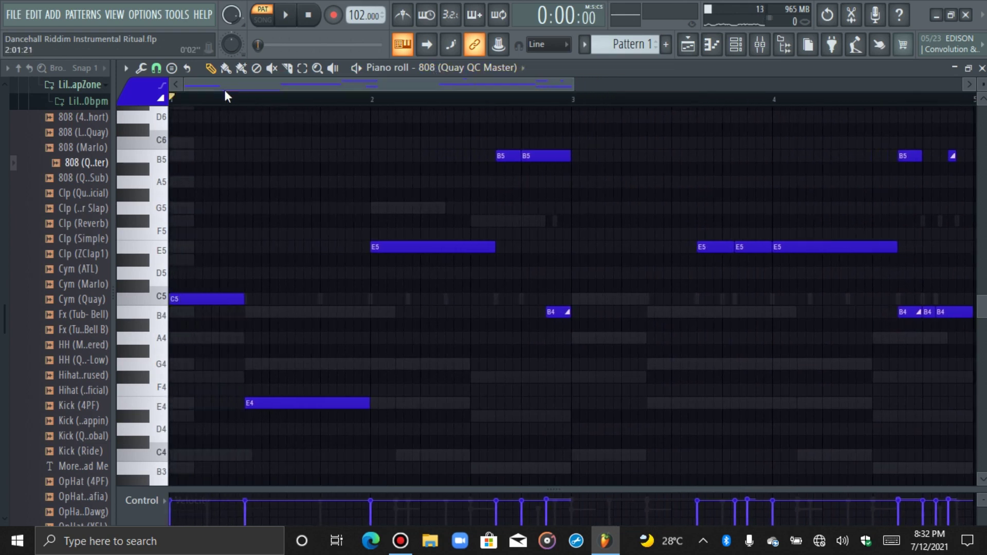
scroll(650, 169, "down", 3)
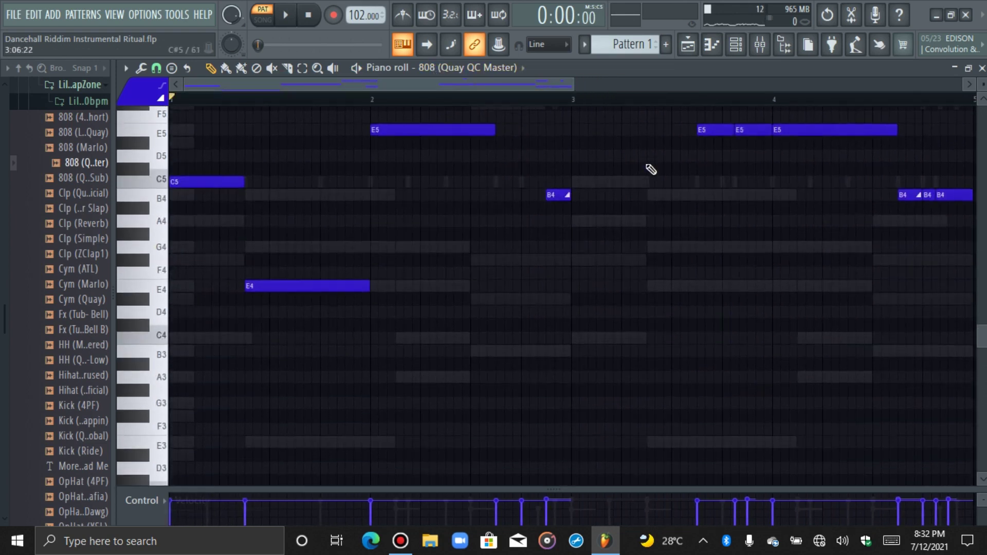
scroll(648, 168, "up", 5)
left_click_drag(575, 81, 576, 81)
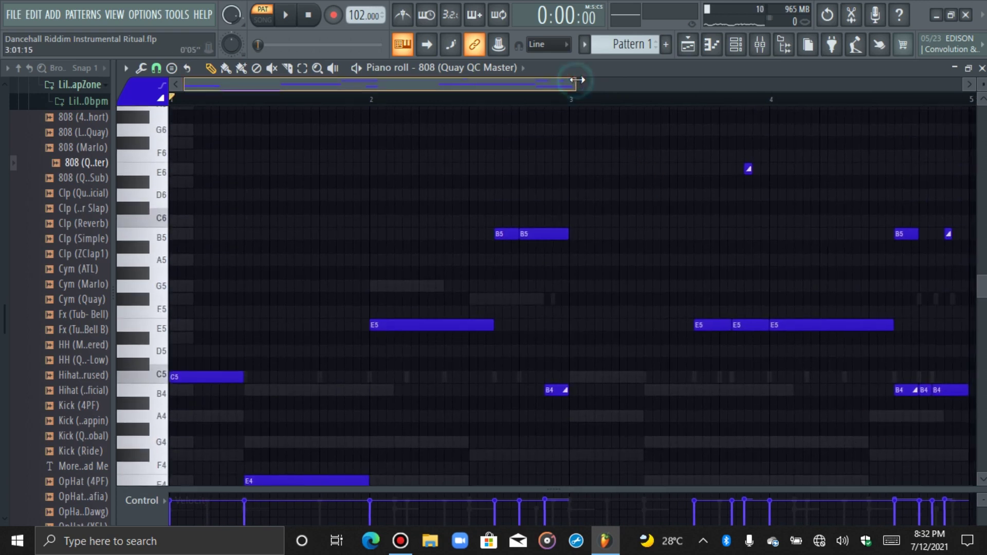
scroll(601, 175, "down", 4)
scroll(601, 198, "up", 3)
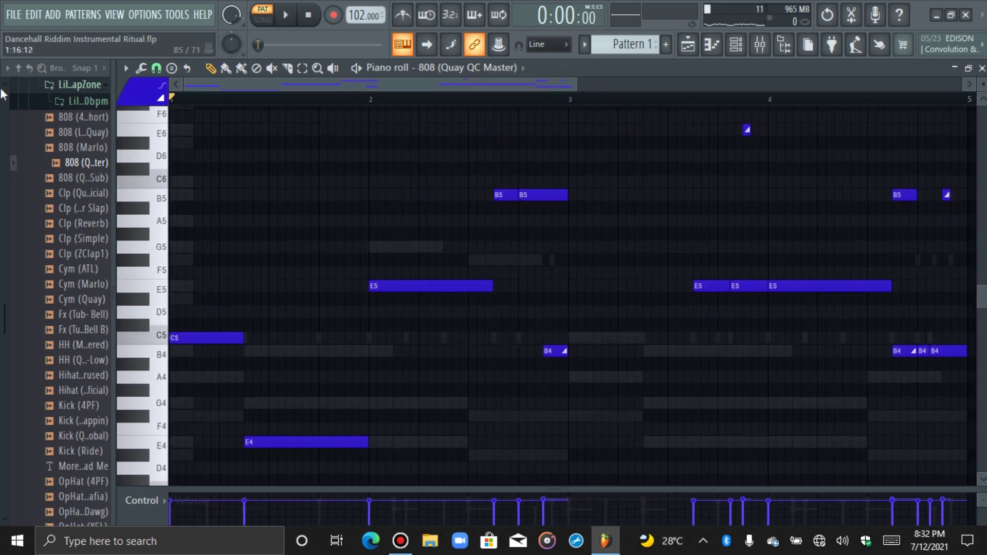
left_click(73, 85)
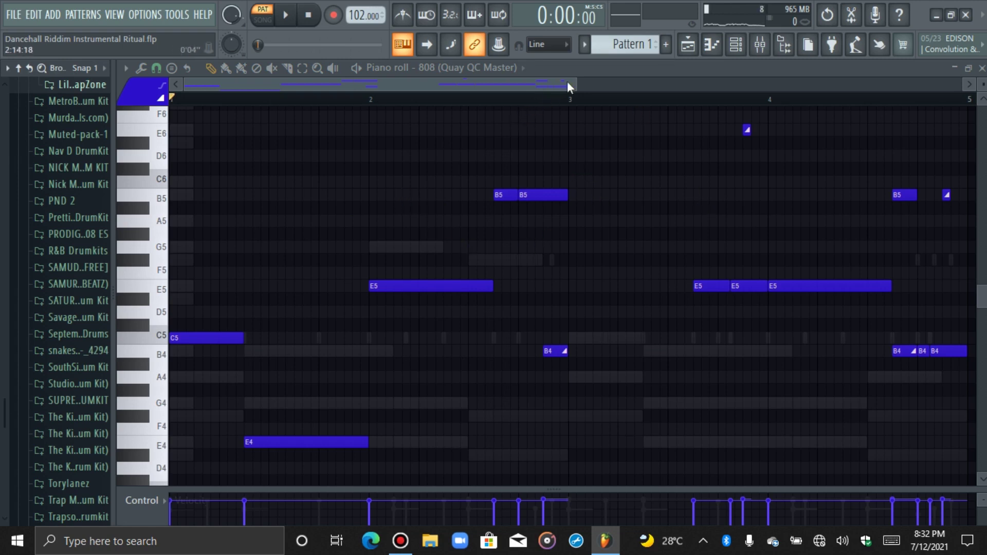
left_click_drag(576, 82, 575, 81)
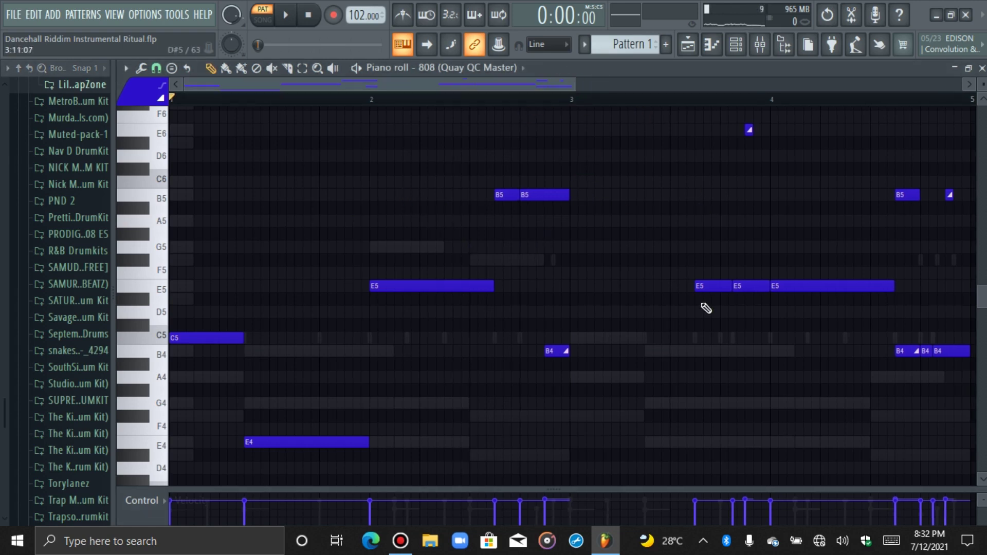
Step: Play back the 808 pattern and move the long E5 note in bar 2 down an octave to E4
key("space")
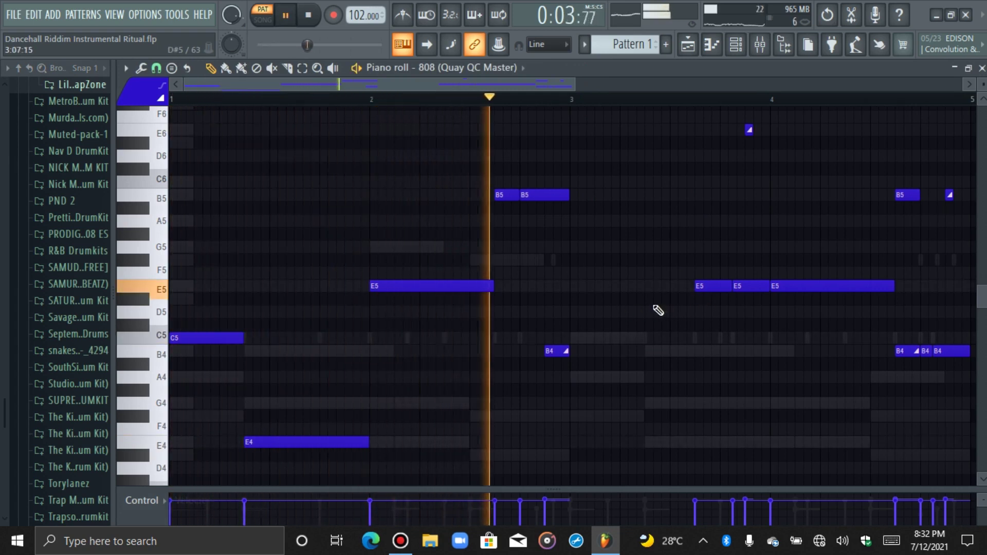
scroll(658, 311, "down", 4)
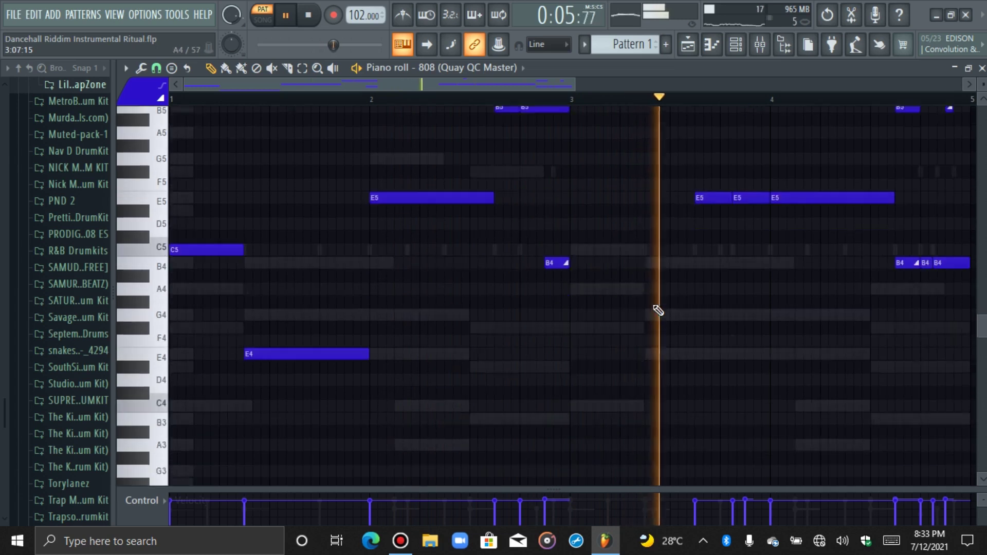
scroll(654, 311, "down", 1)
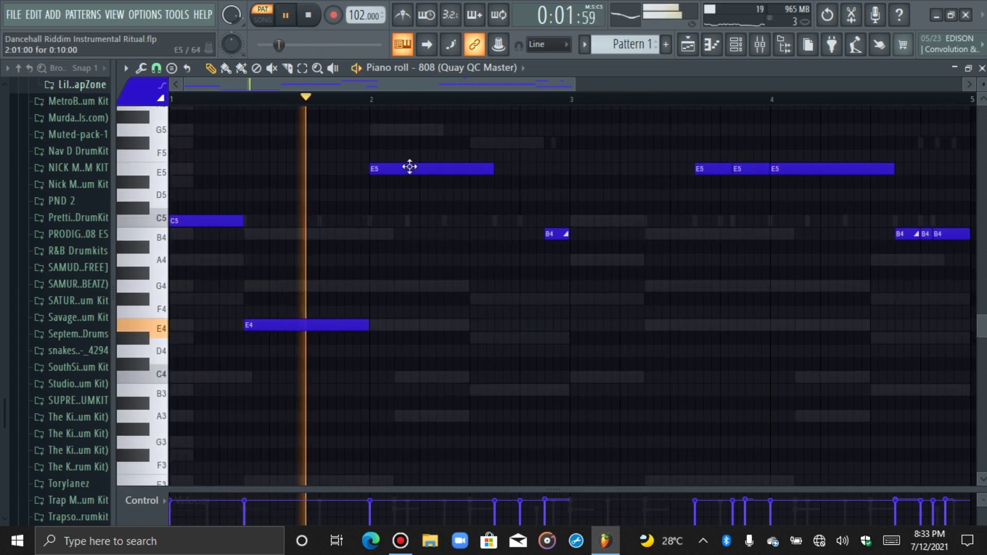
left_click(410, 166)
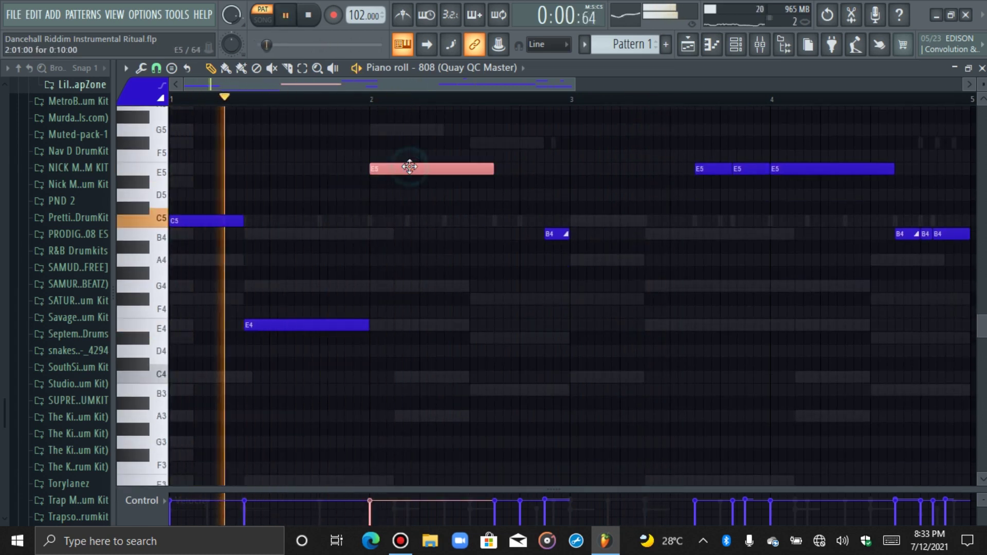
key("ctrl+Down")
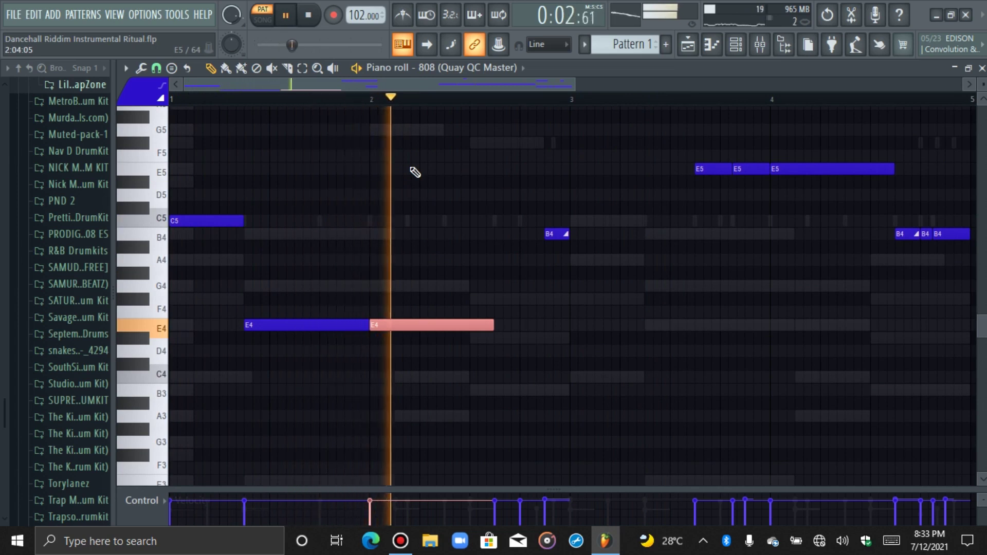
key("space")
scroll(427, 196, "down", 1)
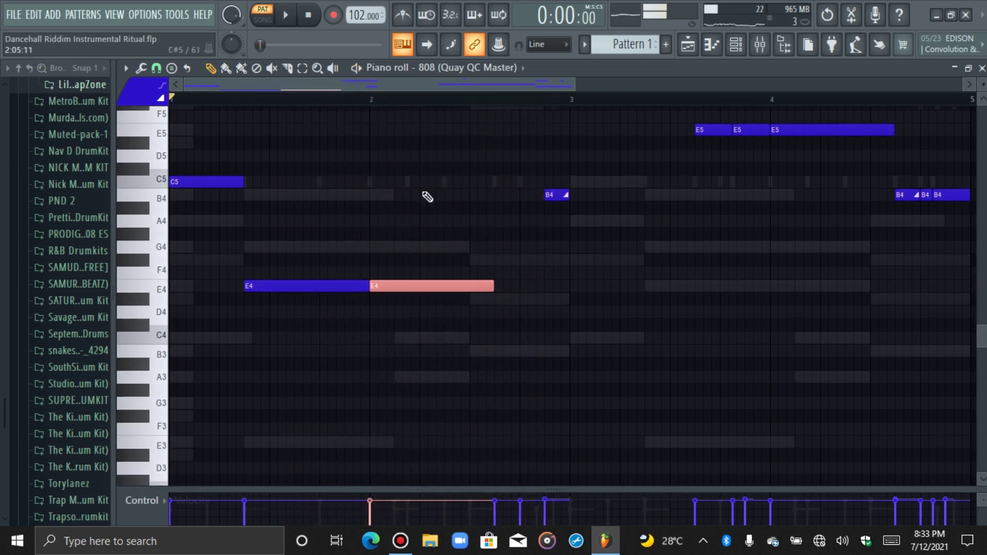
Step: Transpose the selected bar 2 bass note up one octave to E5 while playing the pattern
key("space")
key("ctrl+Up")
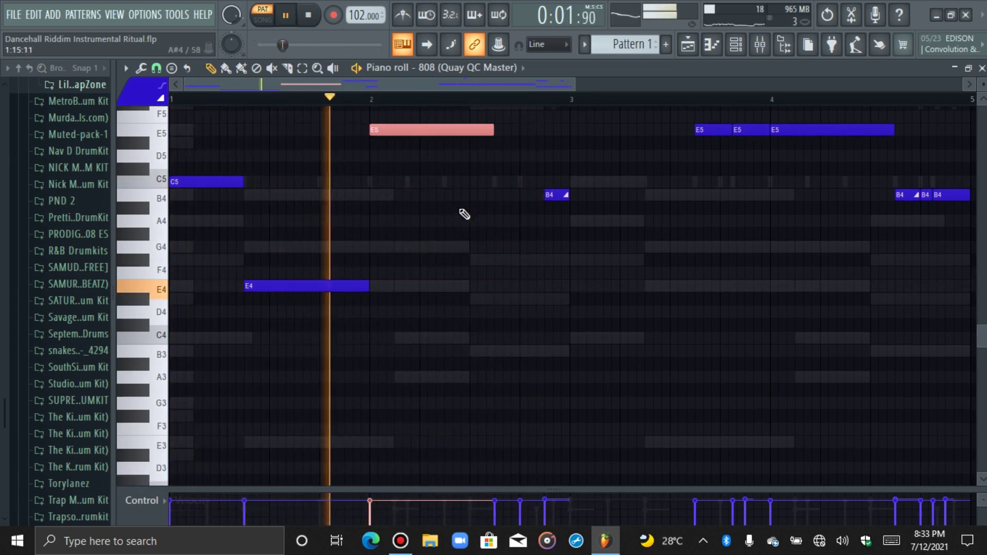
Step: Add a slide note two steps long on A4 at step 3 of bar 2, based on the existing B4 slide, and play it
left_click(551, 198)
key("space")
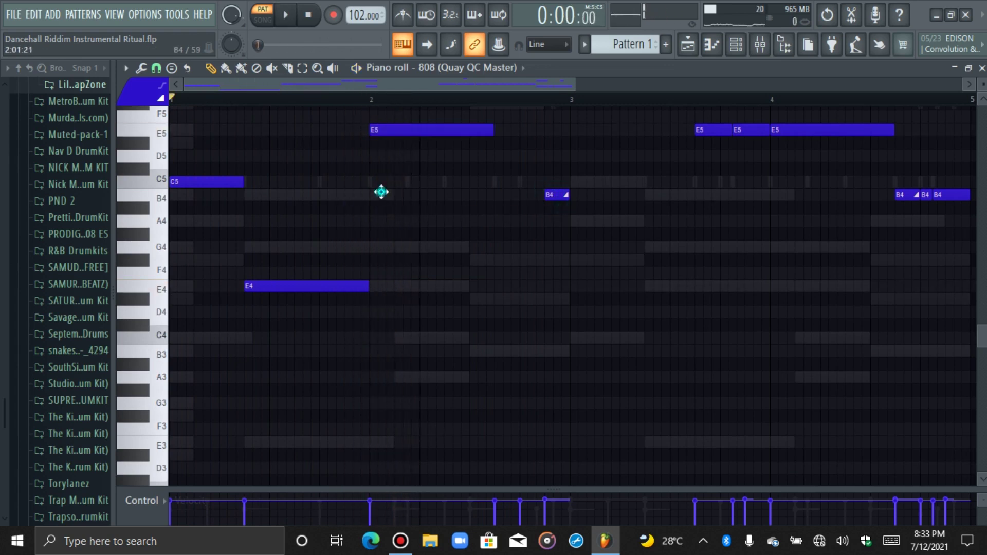
left_click_drag(388, 192, 395, 191)
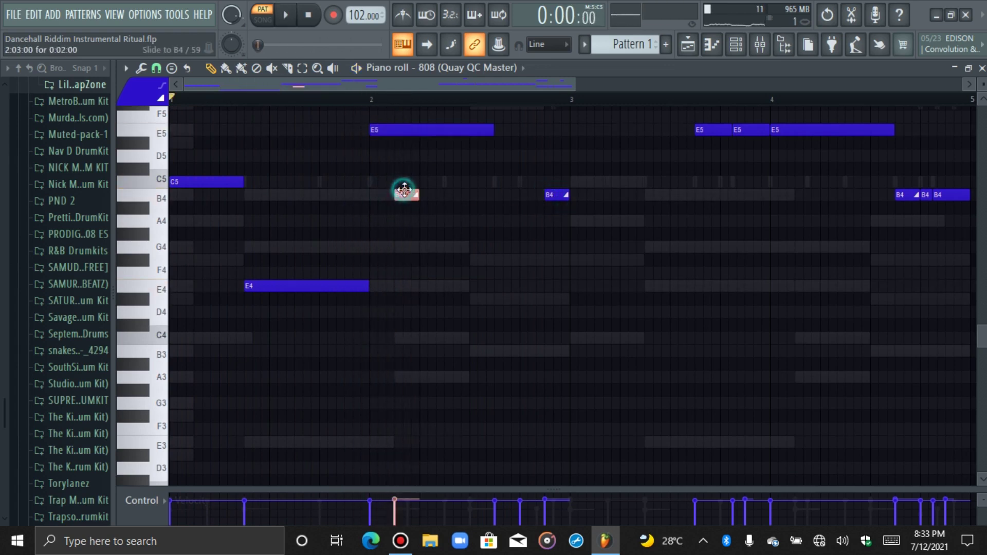
scroll(406, 193, "down", 2)
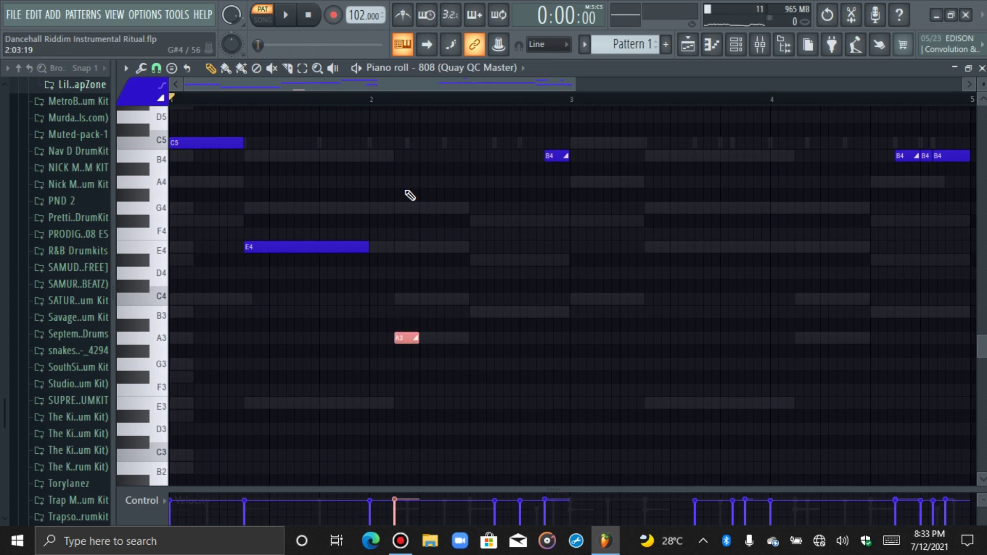
key("ctrl+Up")
key("space")
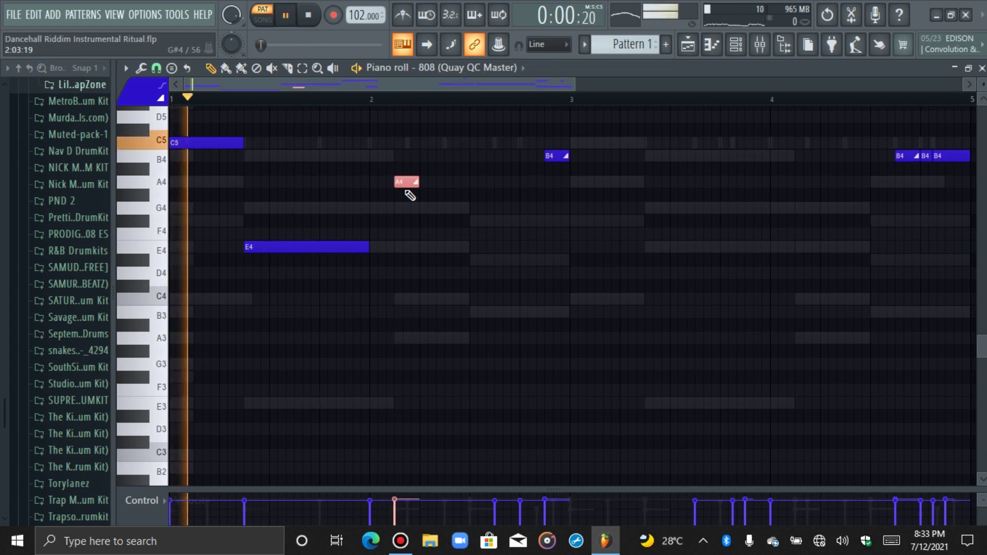
Step: Shorten the bar 2 E5 note so it ends together with the A4 slide note, and play the bass line back
scroll(409, 195, "up", 6)
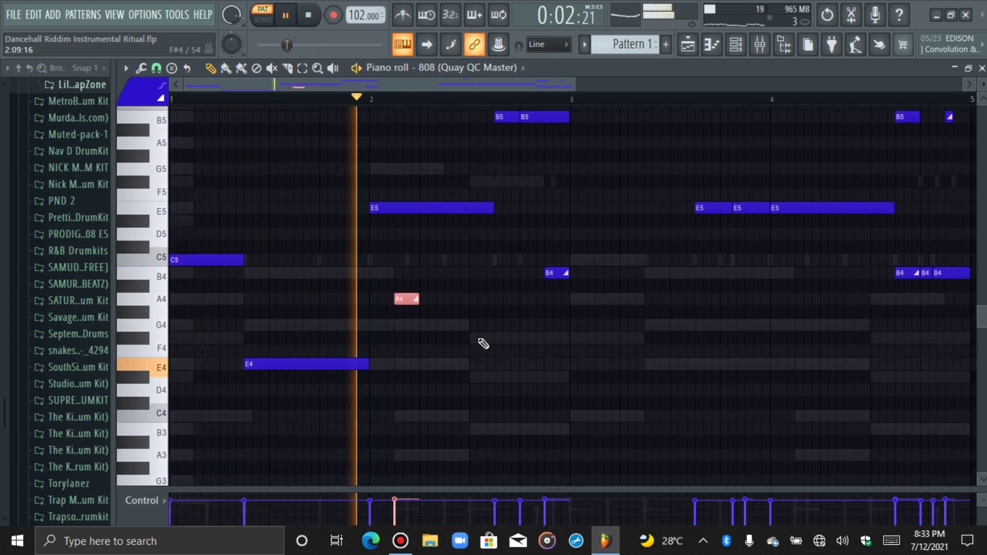
left_click_drag(495, 211, 420, 211)
key("space")
key("space")
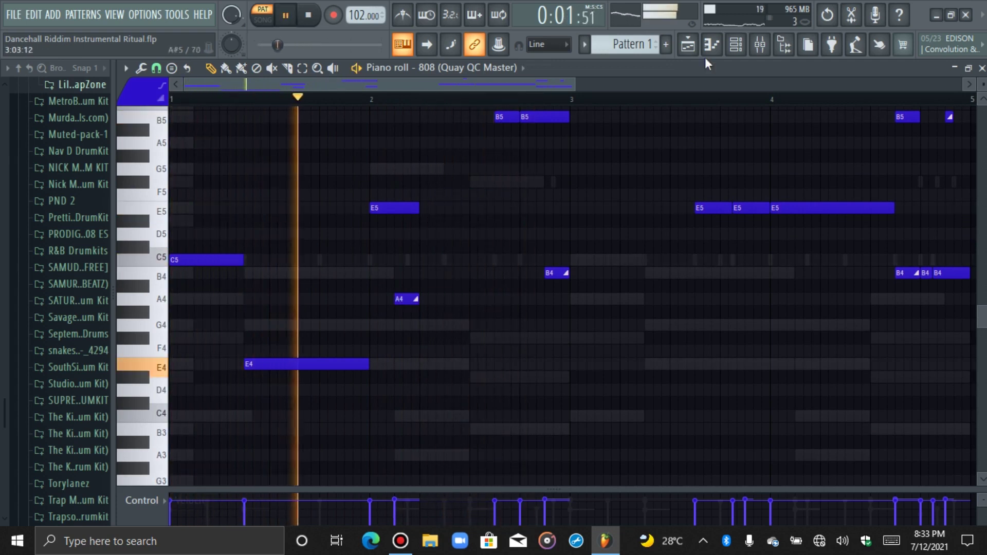
left_click(408, 299)
scroll(689, 298, "up", 1)
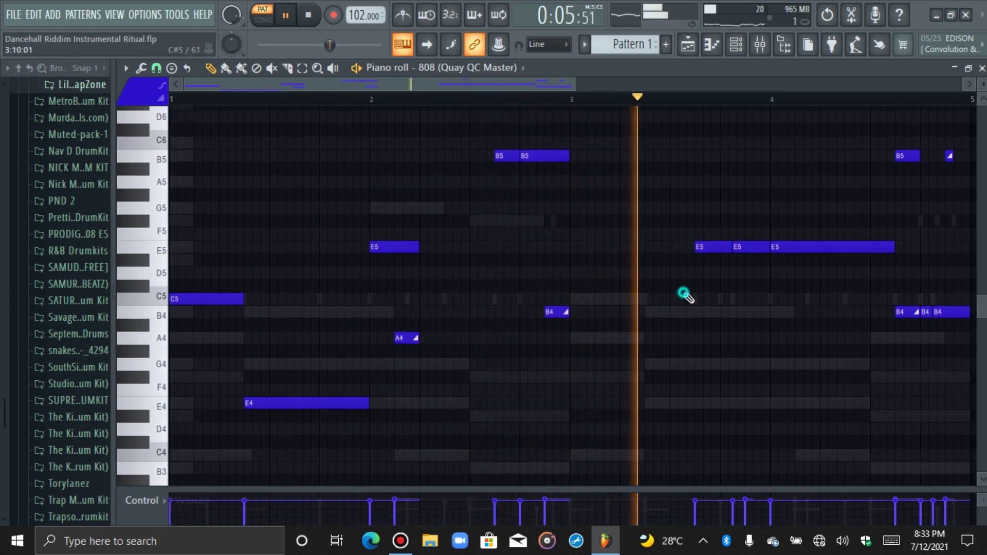
scroll(681, 293, "up", 2)
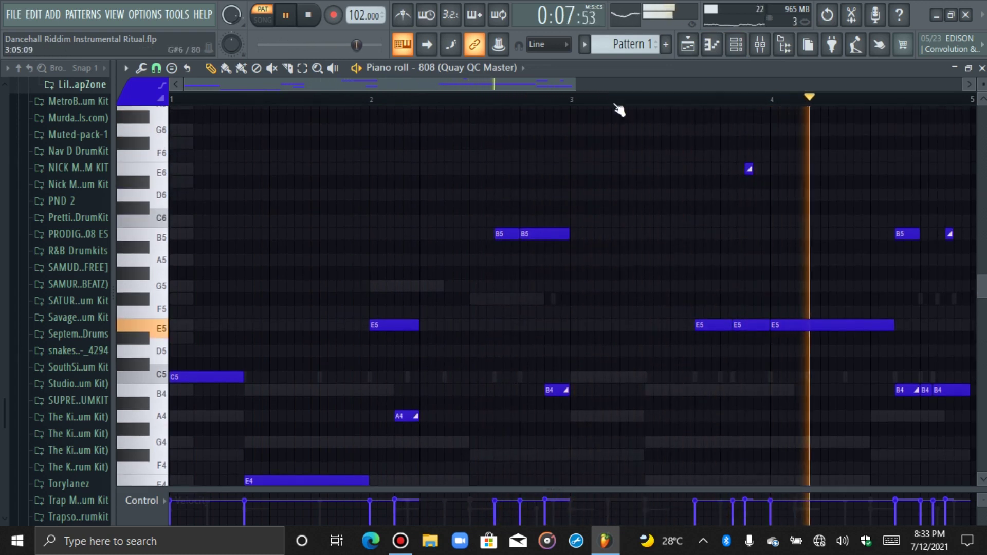
Step: Show the channel rack and unmute all channels by toggling solo on the first Xpand!2 channel
left_click(736, 46)
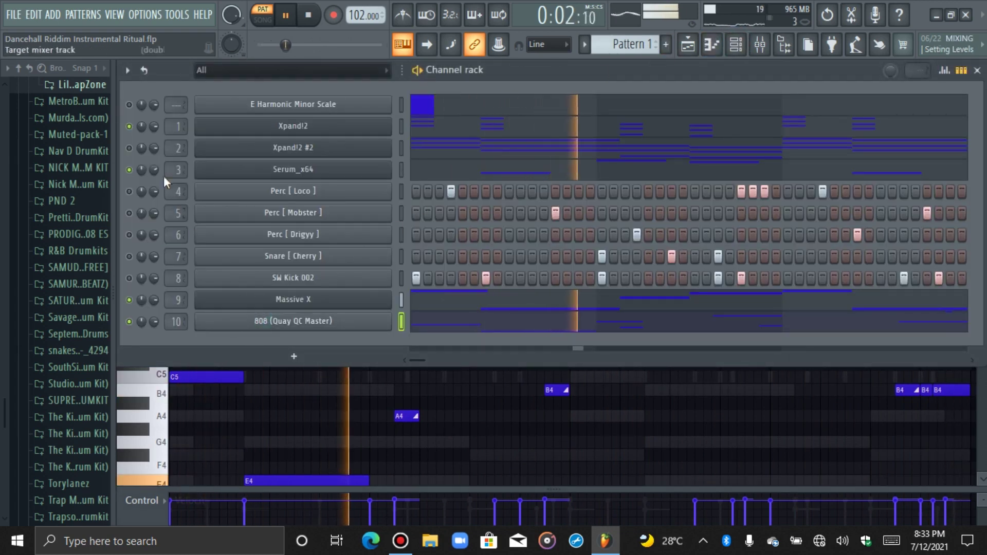
right_click(129, 126)
right_click(130, 126)
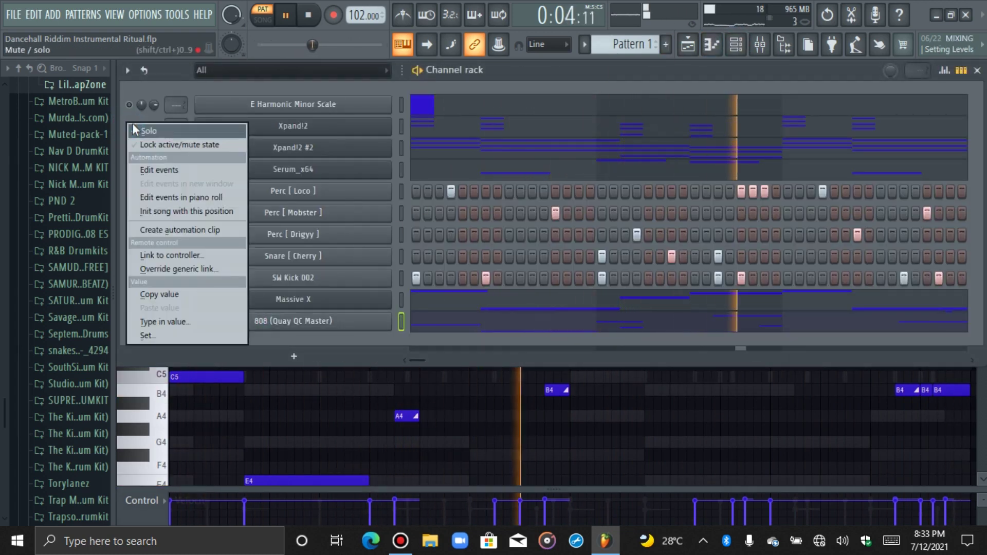
left_click(134, 130)
right_click(140, 126)
left_click(141, 127)
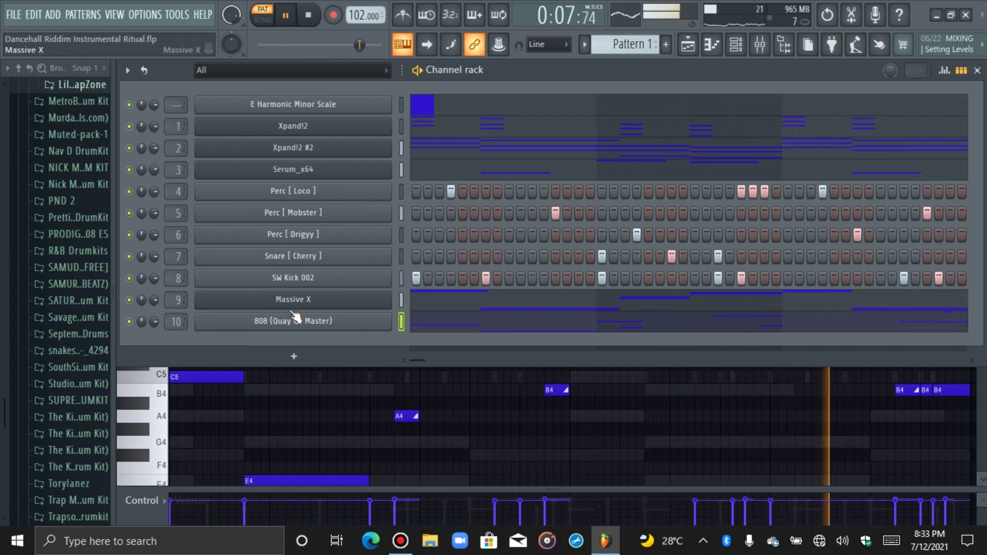
Step: Rename the Massive X channel to "Dark Bass" and stop playback
right_click(308, 300)
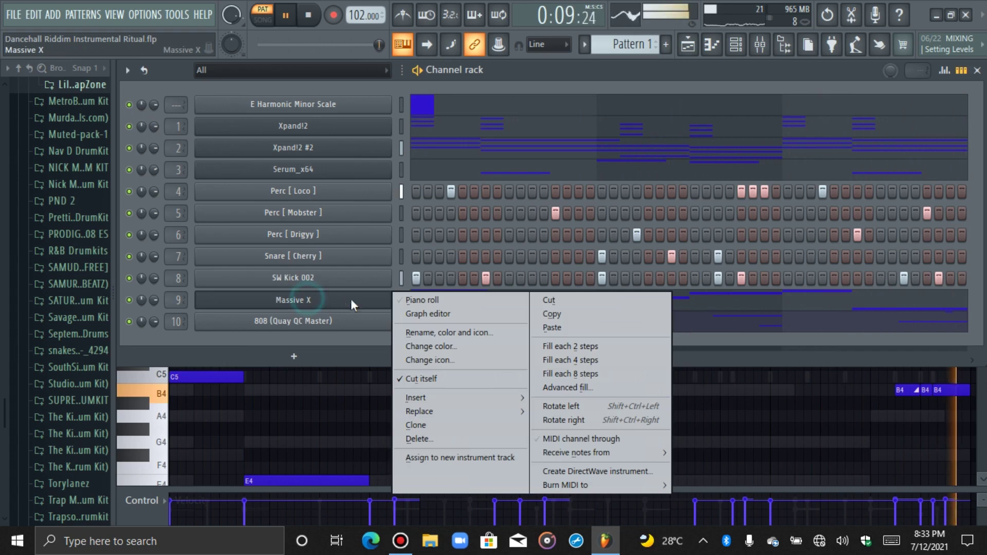
left_click(424, 332)
key("BackSpace")
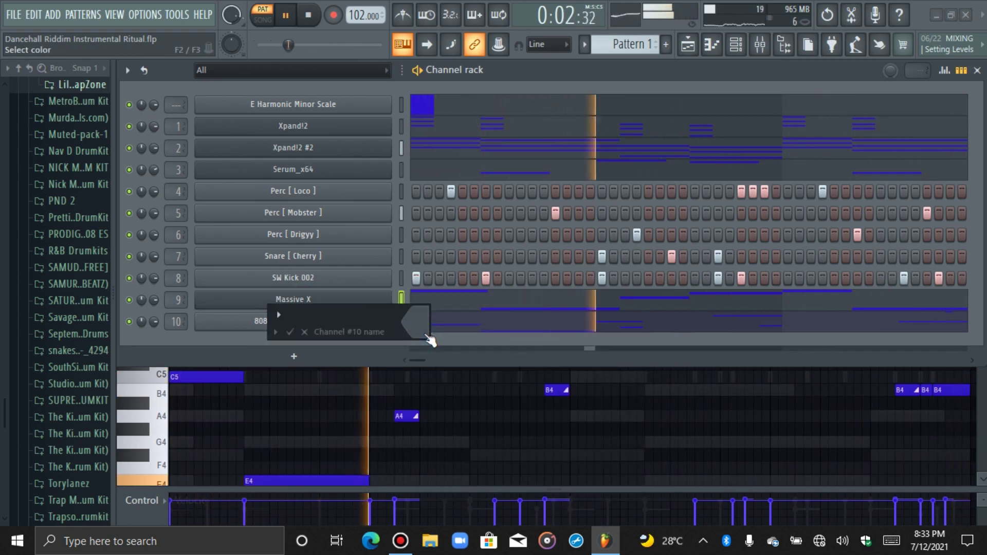
type("Dark Bass")
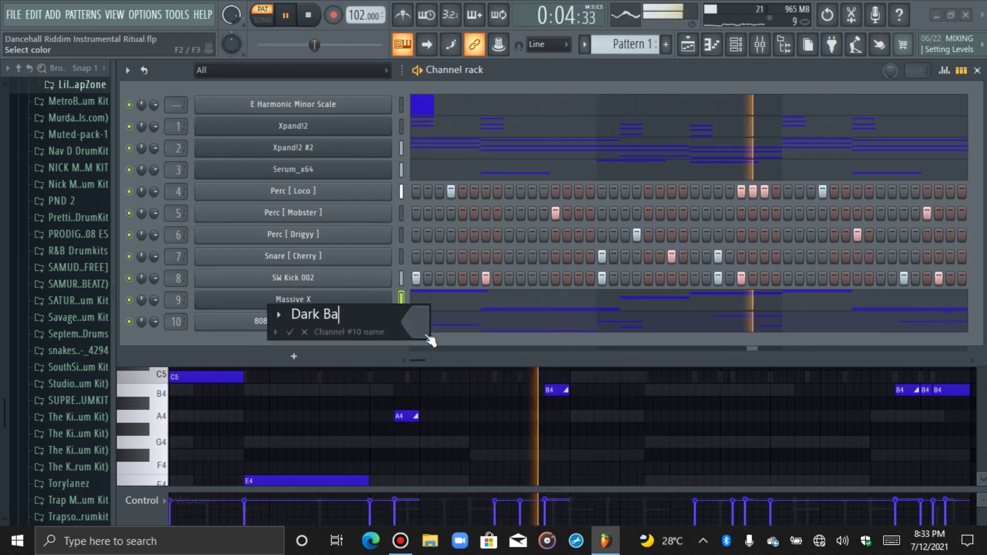
key("Return")
key("space")
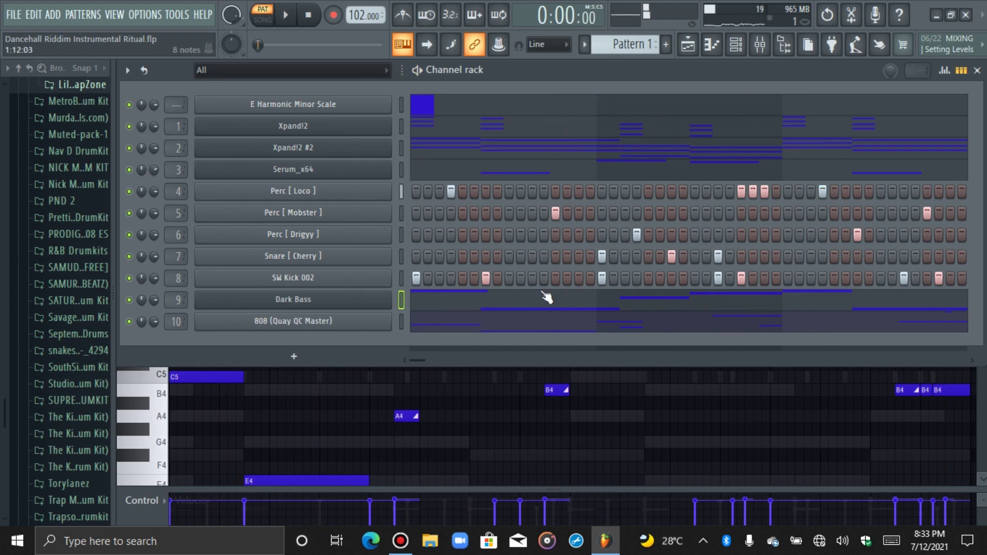
Step: Check the first Xpand!2 channel's instrument preset and rename that channel to "Mallet"
left_click(283, 129)
left_click(248, 105)
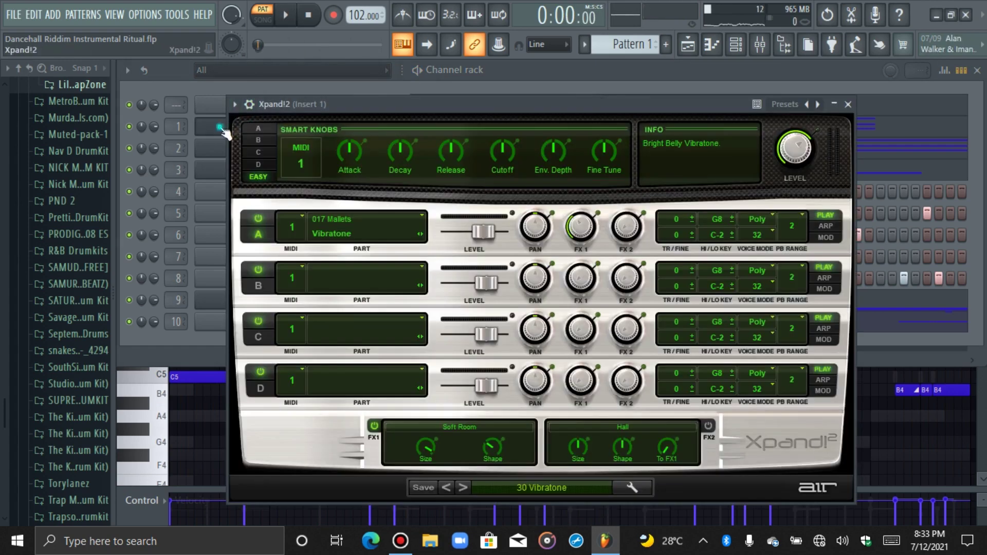
left_click(222, 128)
right_click(224, 131)
left_click(415, 160)
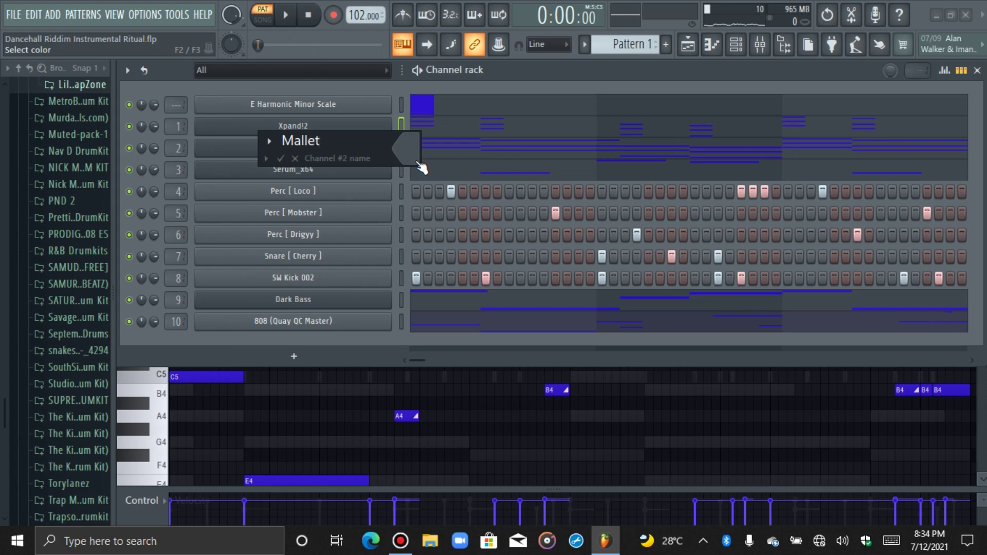
key("Return")
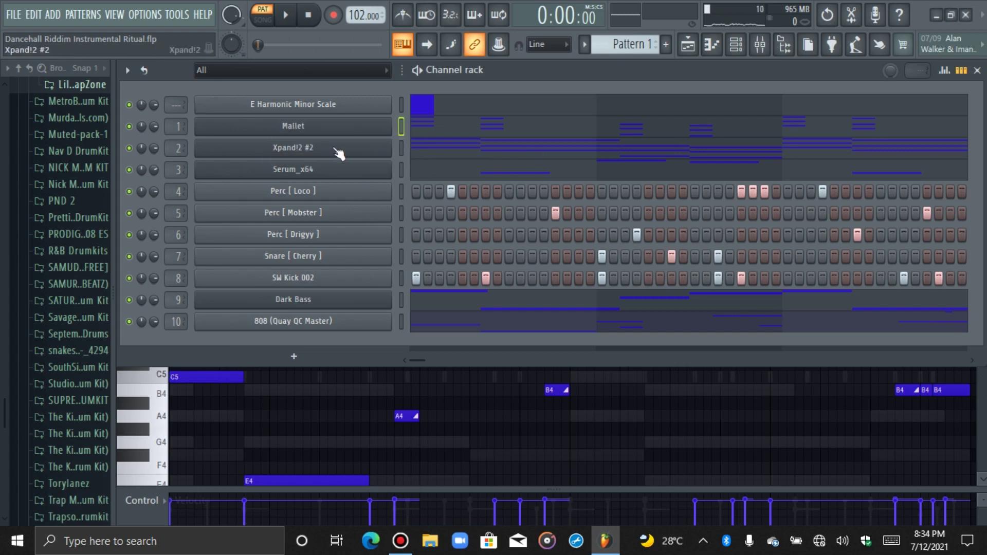
Step: Check the settings of the Xpand!2 #2 channel and rename that channel to "Arp"
left_click(382, 152)
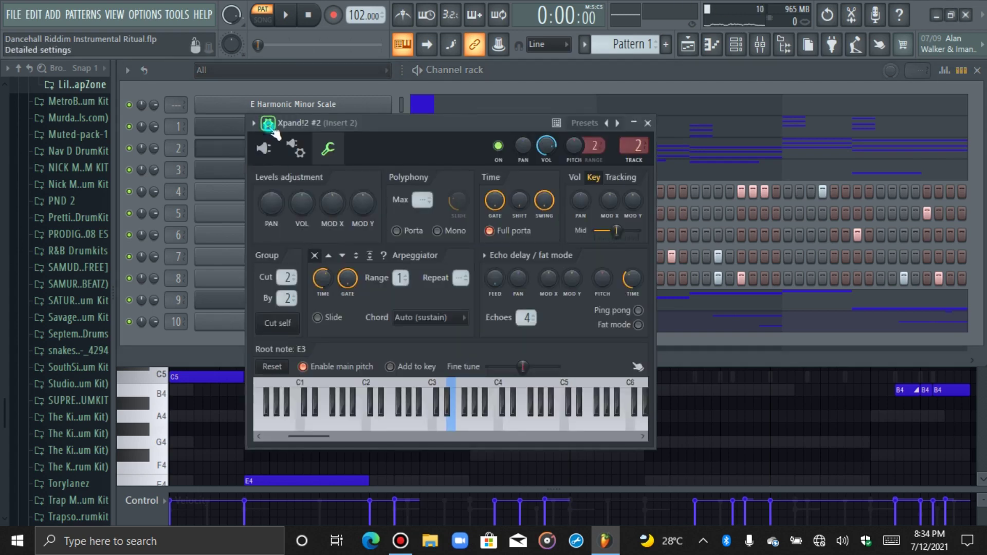
left_click(268, 124)
left_click(245, 150)
right_click(243, 151)
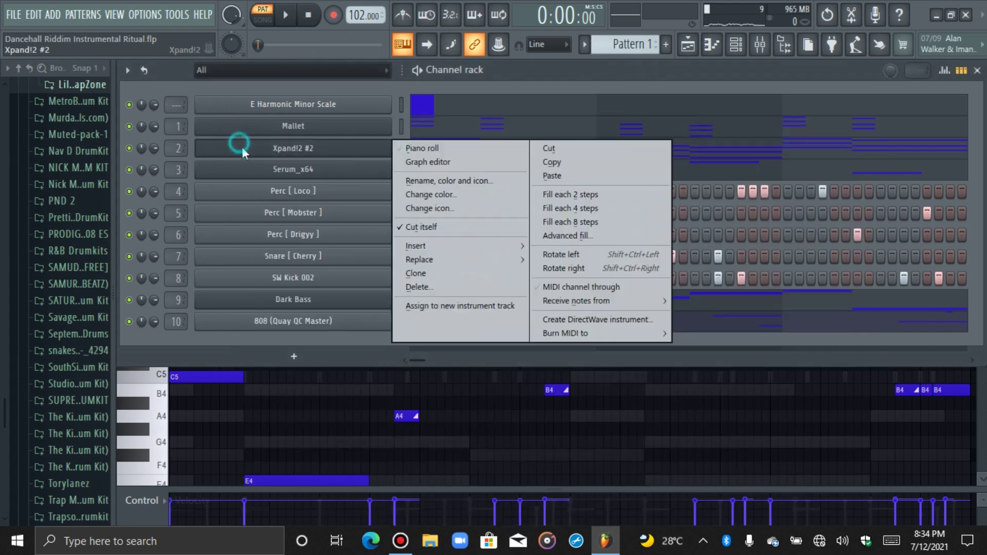
left_click(416, 181)
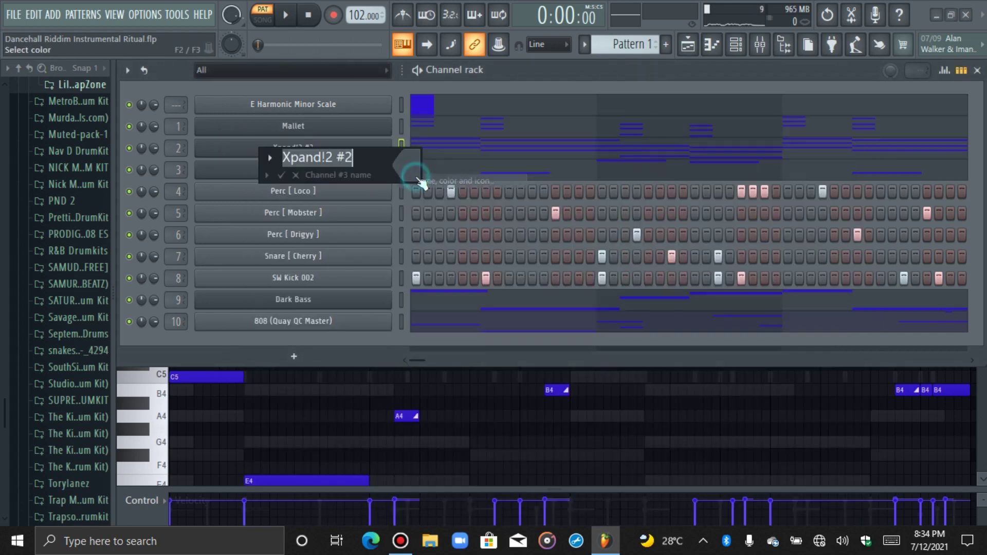
key("BackSpace")
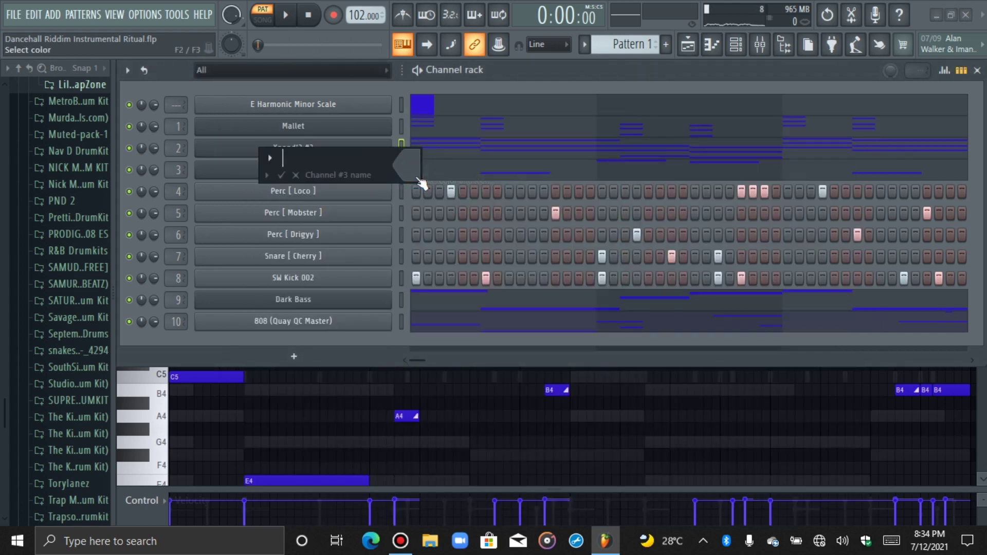
type("Arp")
key("Return")
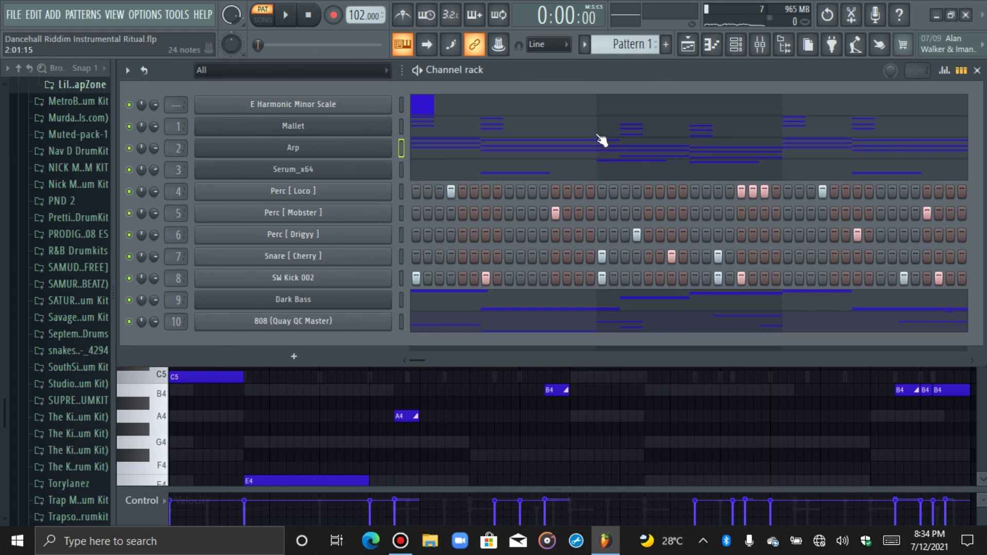
Step: Rename the Serum_x64 channel to "Key" and select all channels in the rack
right_click(305, 178)
left_click(411, 201)
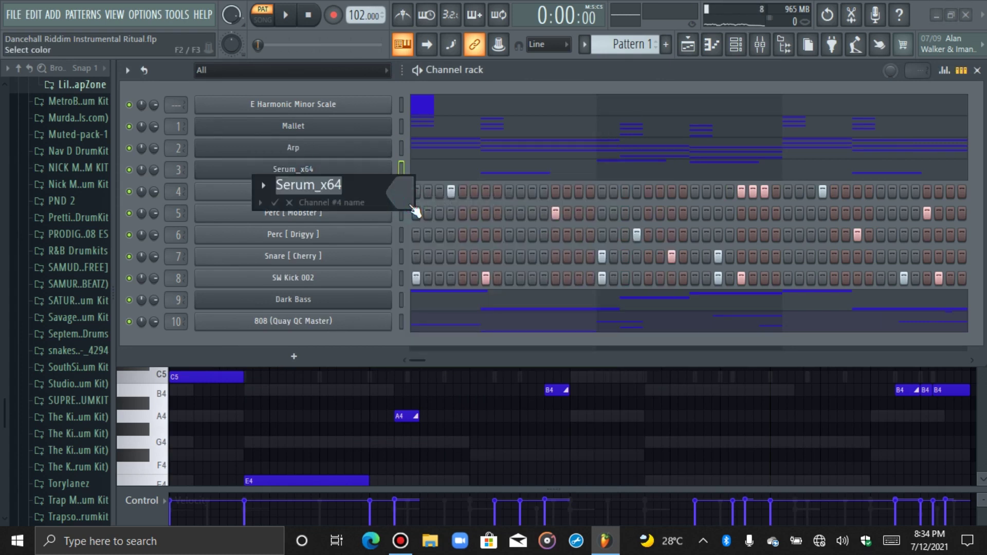
type("Key")
key("Return")
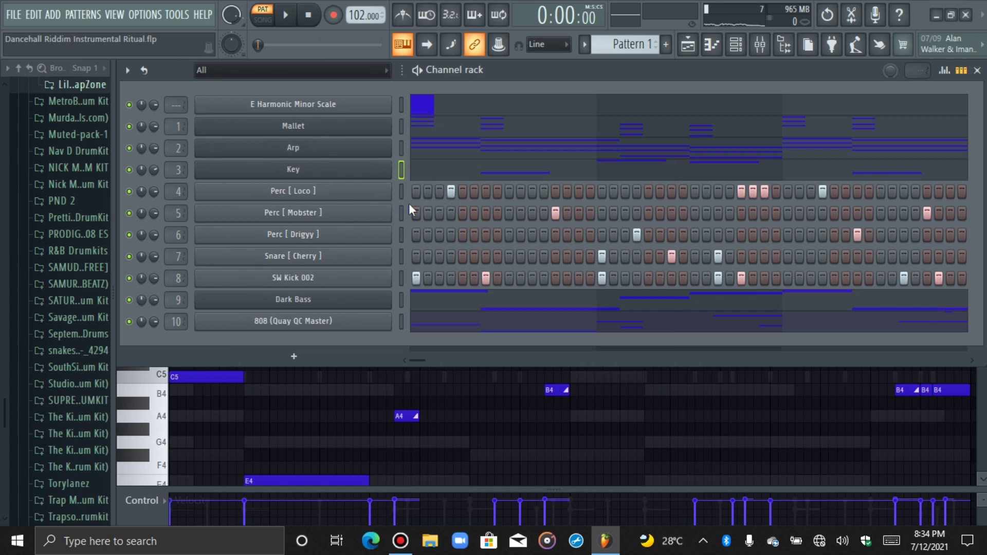
double_click(399, 103)
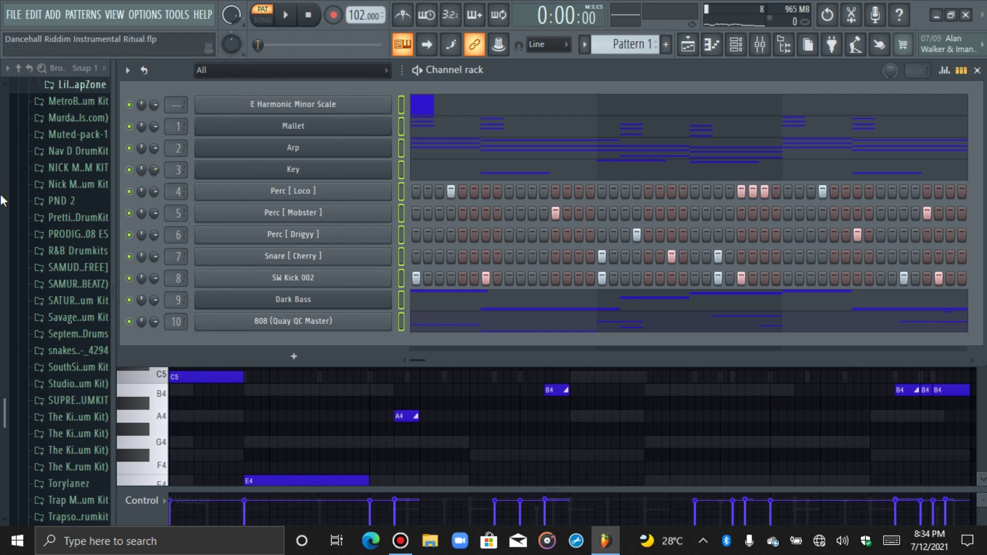
Step: Add the Antidote - Hat (open) - 02 sample from the Antidote drum kit's open hats folder as a new channel
scroll(2, 398, "down", 4)
scroll(2, 398, "up", 9)
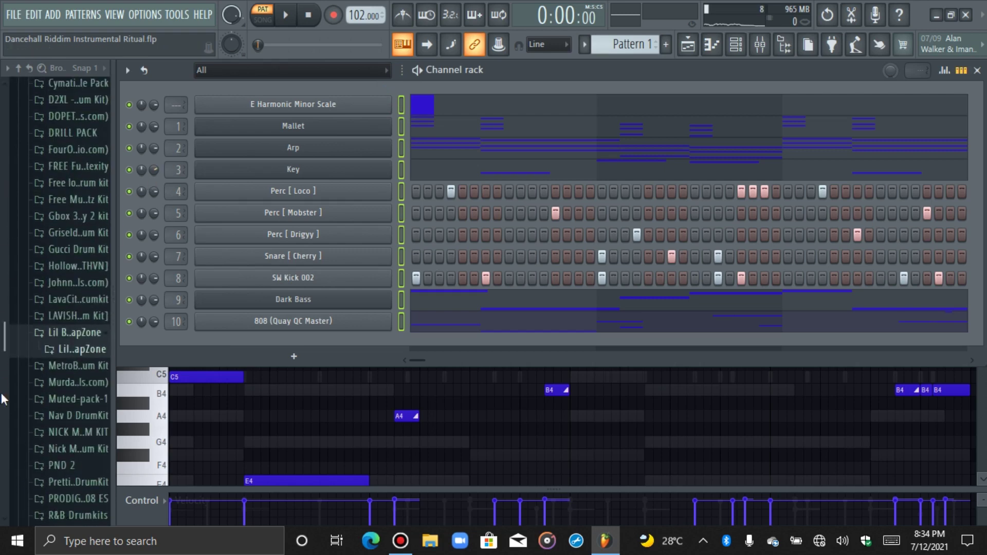
left_click(69, 336)
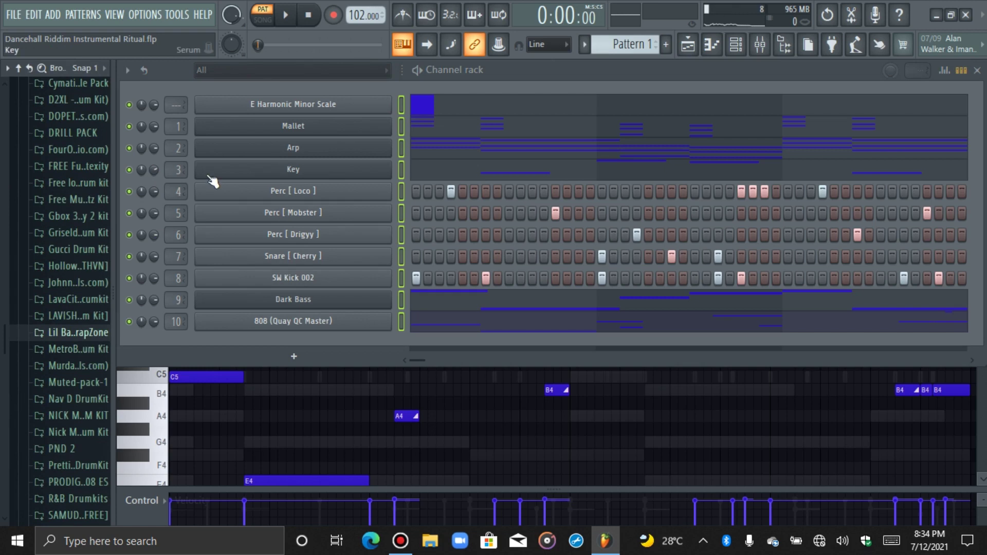
scroll(2, 219, "up", 6)
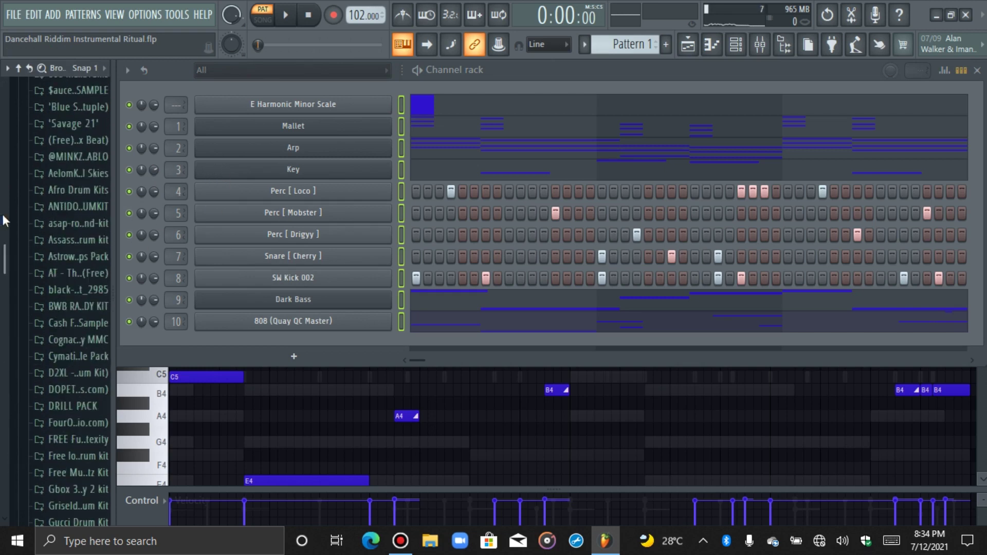
left_click(49, 207)
left_click(74, 307)
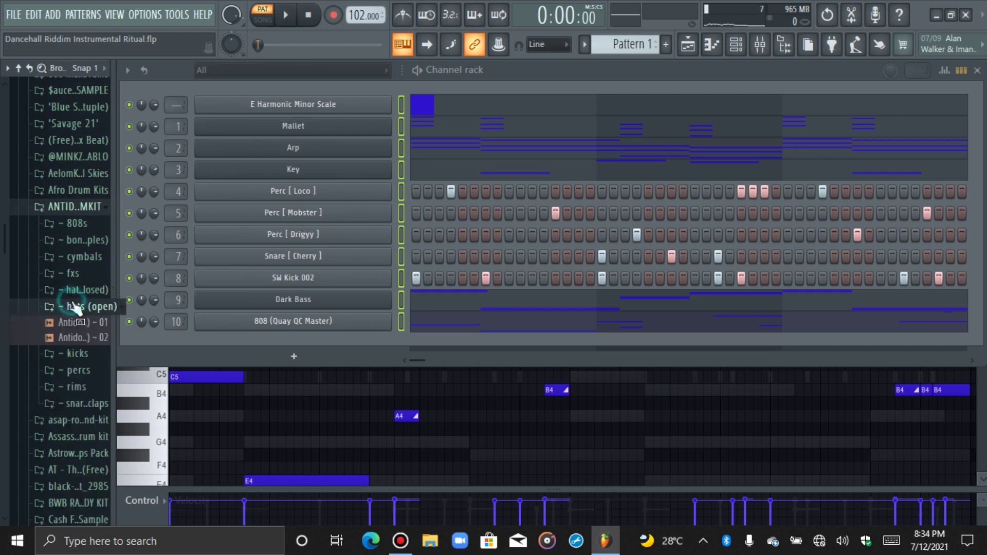
left_click(81, 340)
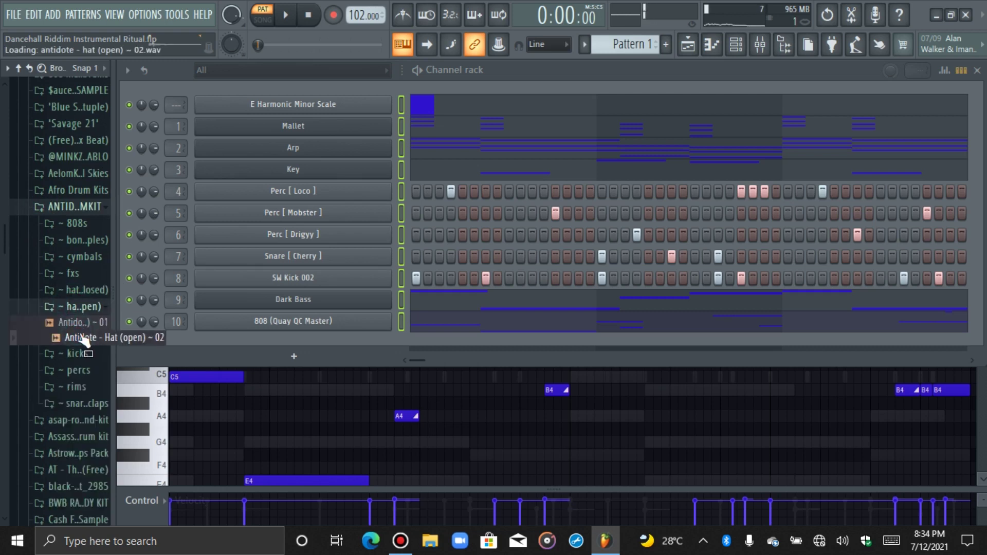
left_click_drag(82, 337, 275, 352)
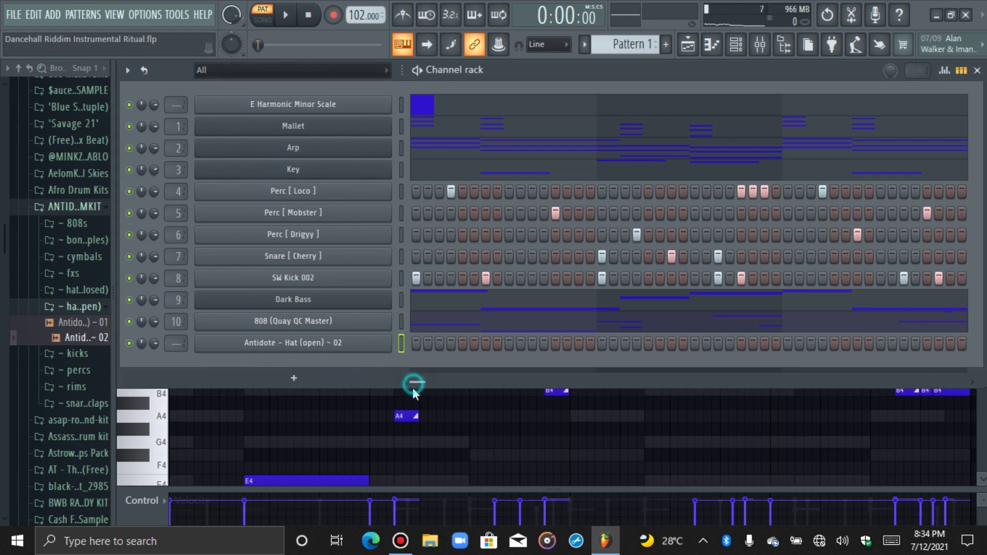
Step: Place an open hat hit on the pattern's first step and play the pattern back
left_click(416, 343)
key("space")
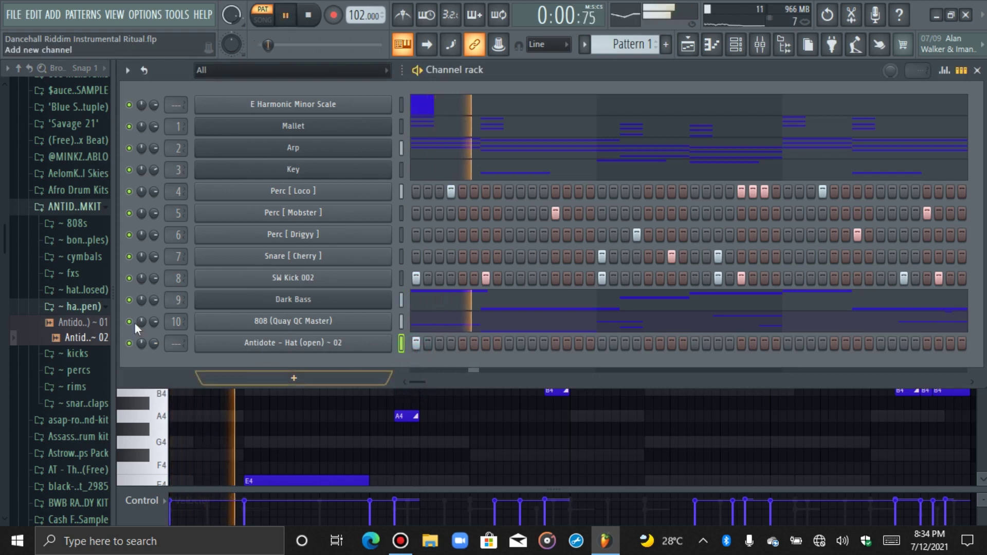
key("space")
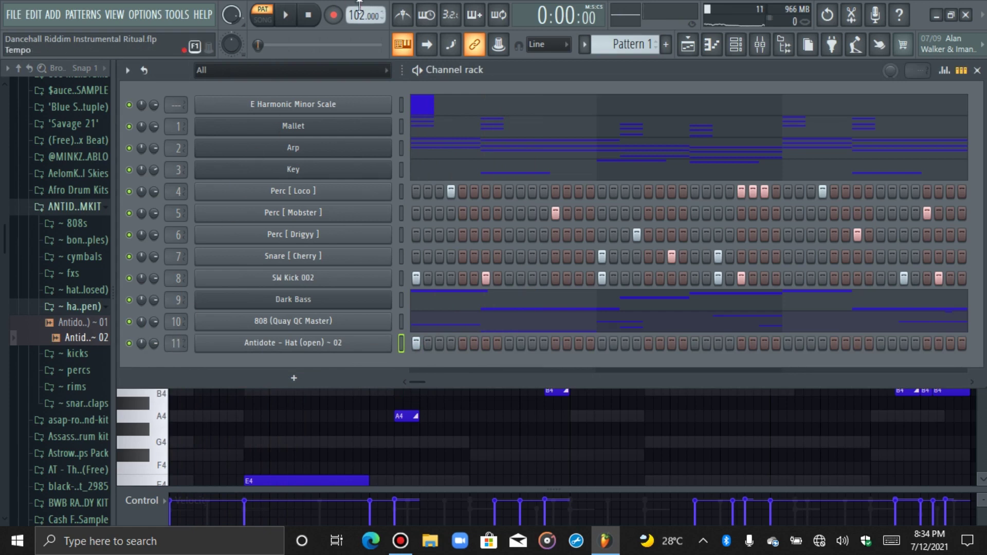
Step: Close the Antidote drum kit's folders and look through the remaining drum kits in the browser
mouse_move(545, 7)
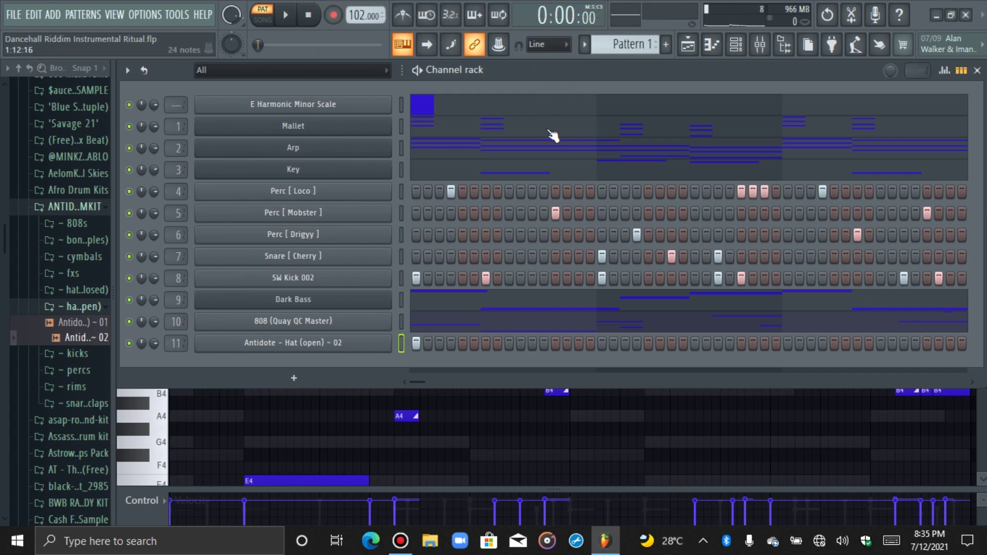
left_click(69, 306)
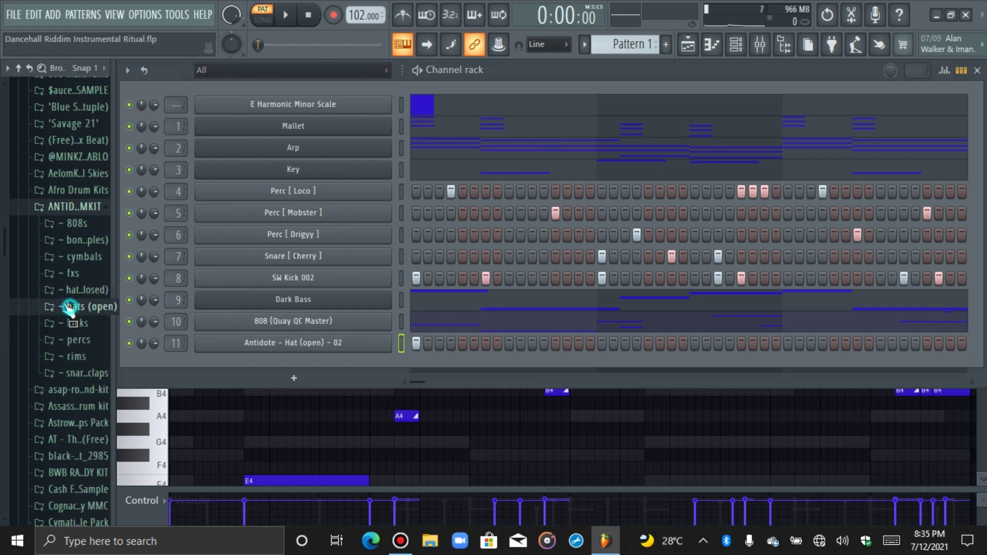
left_click(83, 207)
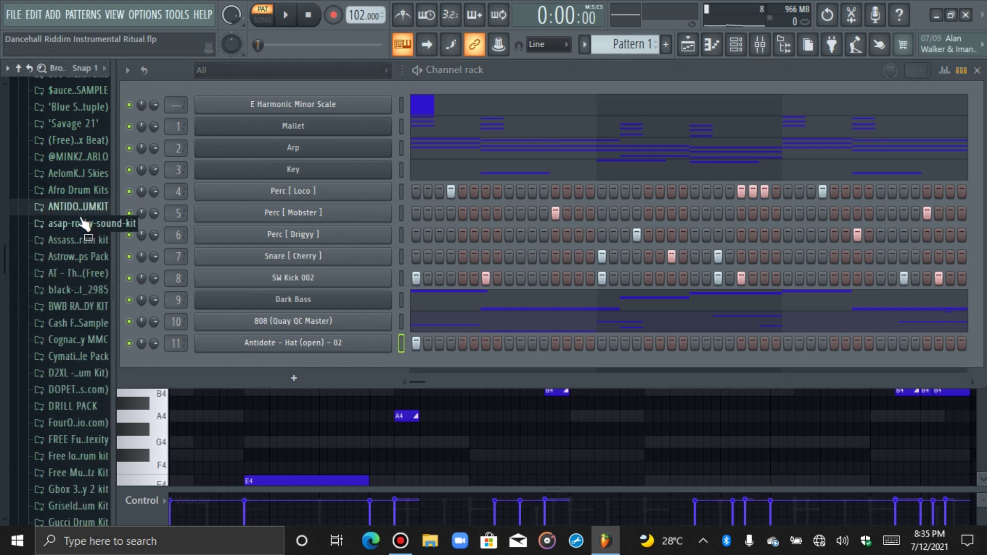
scroll(83, 223, "down", 10)
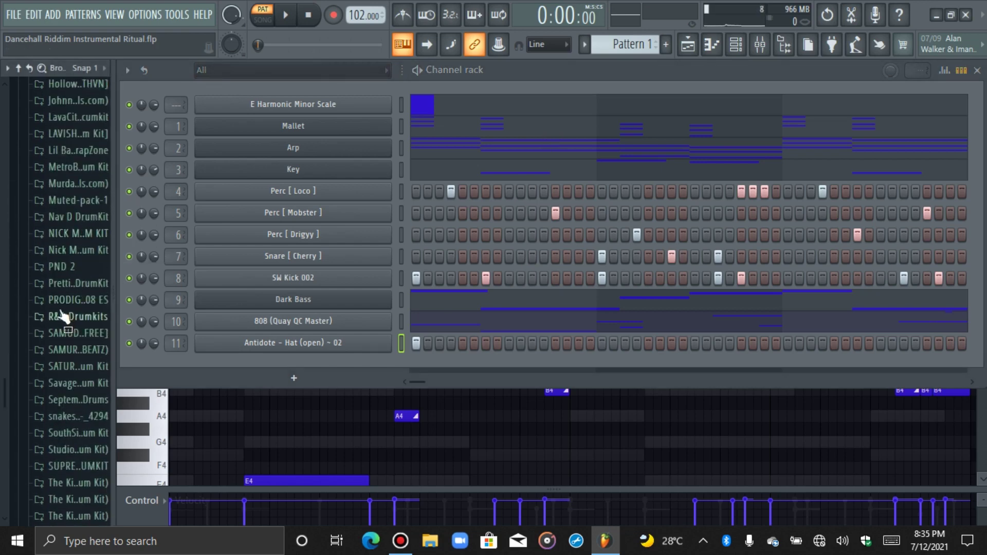
left_click(62, 316)
scroll(70, 339, "down", 3)
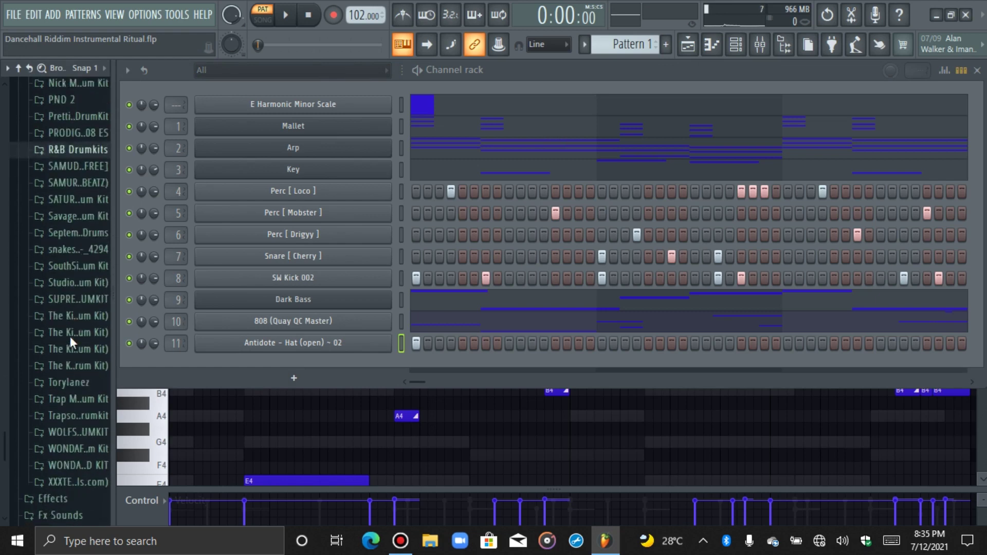
scroll(71, 337, "down", 1)
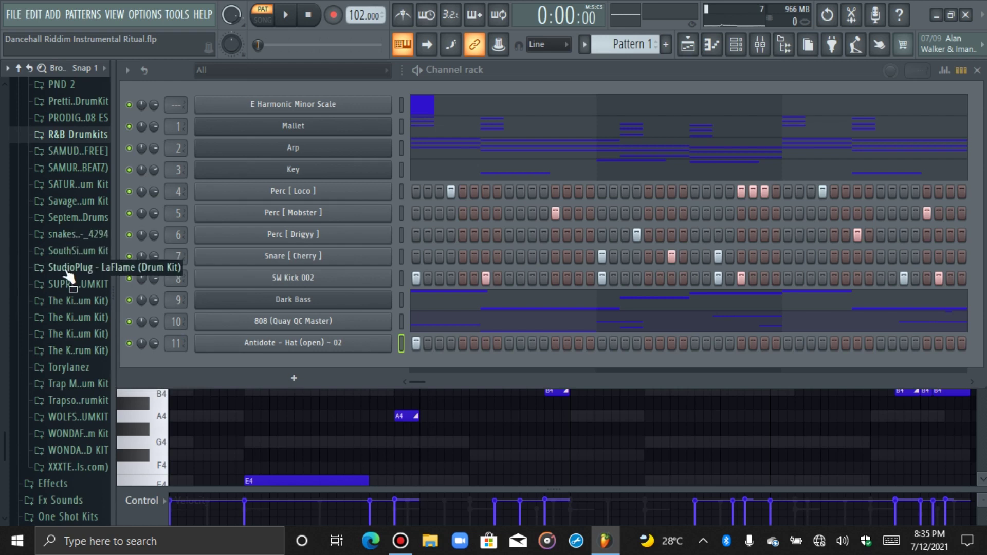
Step: Add SouthSide Church Bell (1) from the SouthSide Trap Bells folder as a new channel with a hit on step 1, routed to mixer track 12
left_click(75, 251)
left_click(77, 267)
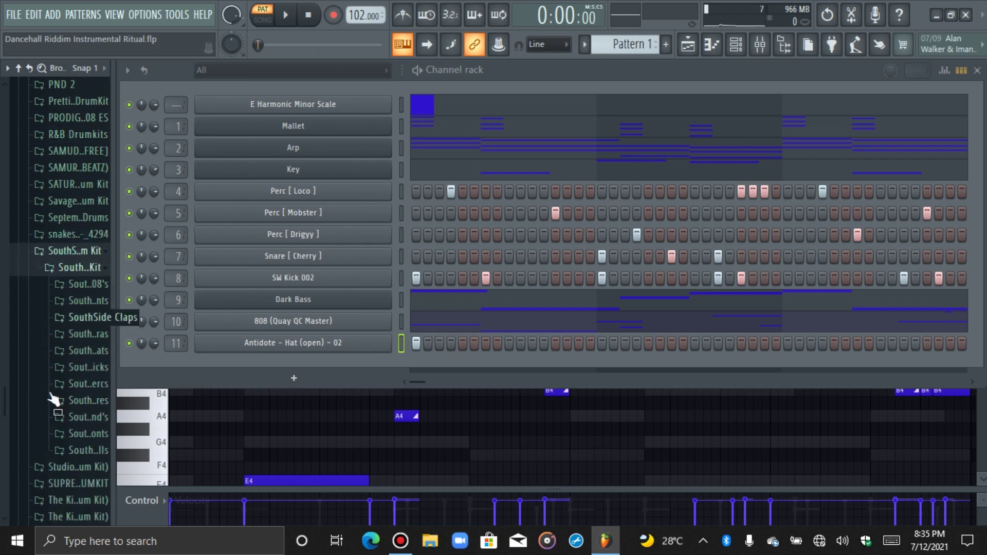
left_click(60, 450)
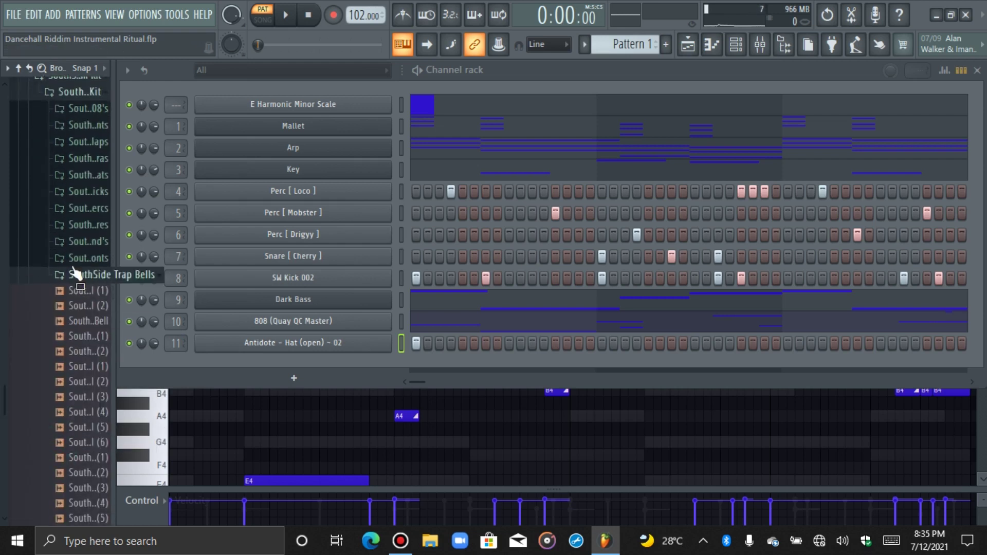
scroll(62, 329, "up", 4)
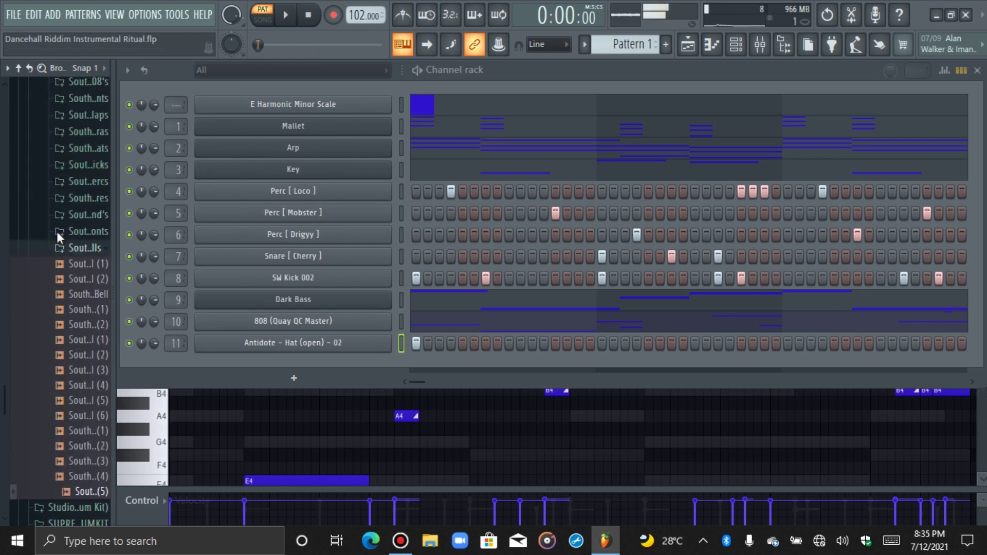
left_click_drag(57, 291, 264, 354)
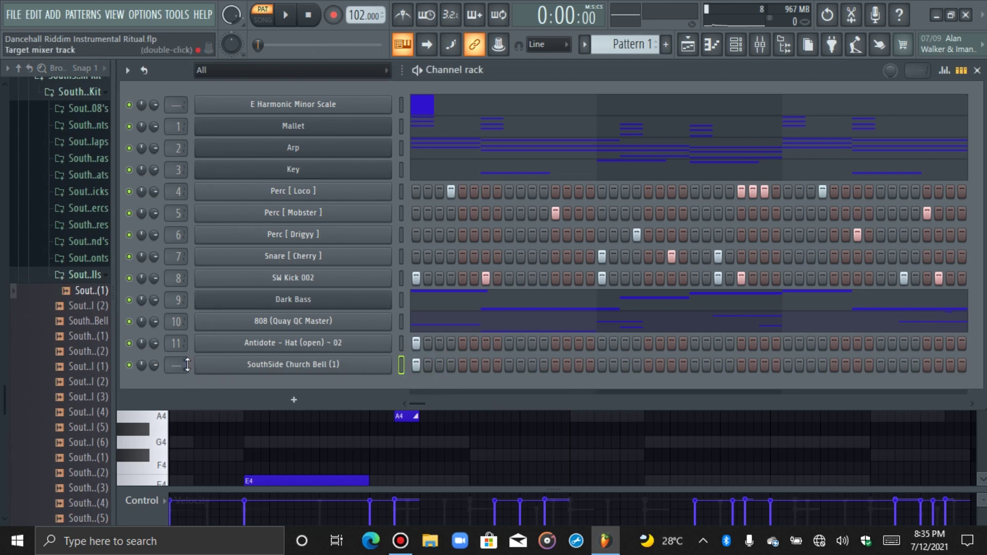
left_click(58, 278)
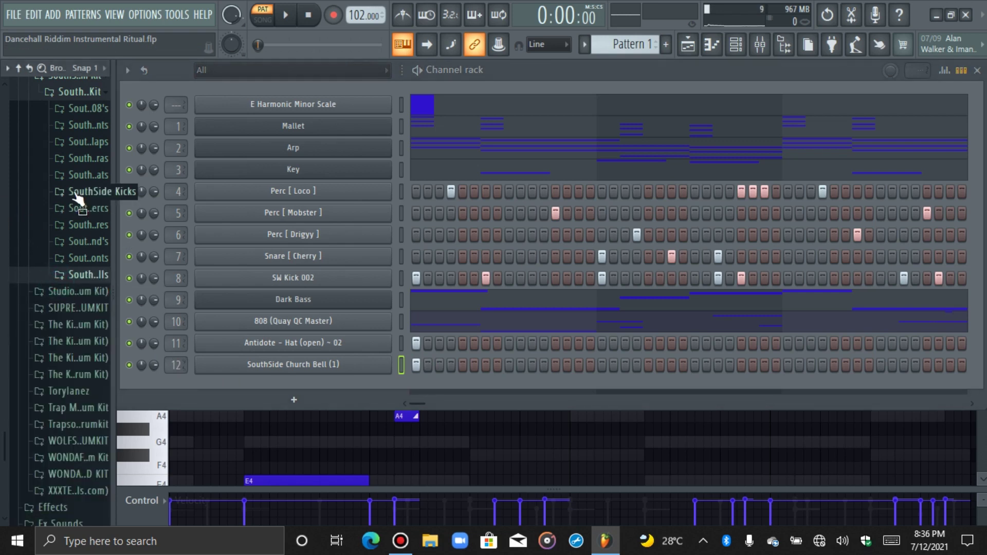
scroll(58, 218, "up", 4)
left_click(58, 257)
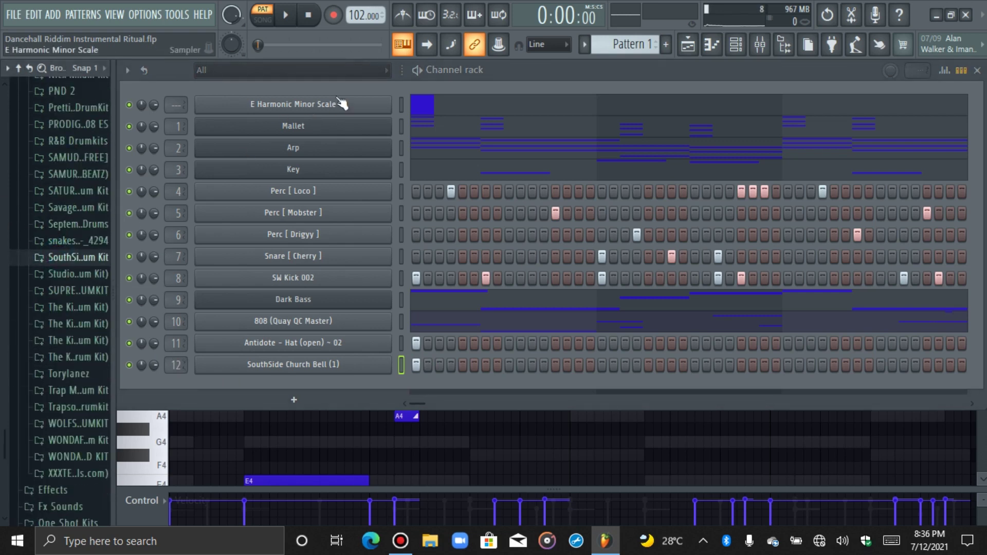
Step: Select all channels, play the pattern and lower mixer Insert 9 to -4.0 dB and Insert 10 to -2.4 dB
left_click(401, 104)
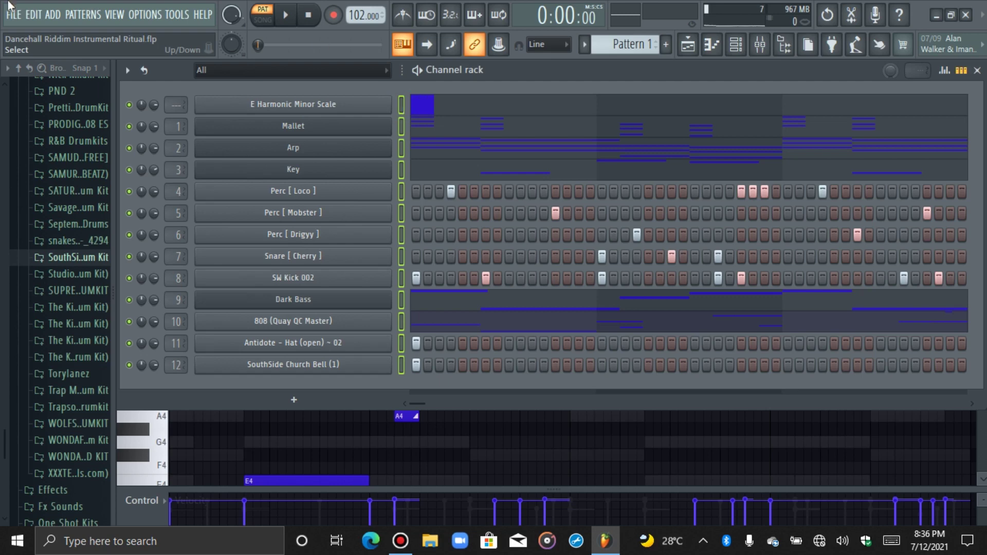
key("space")
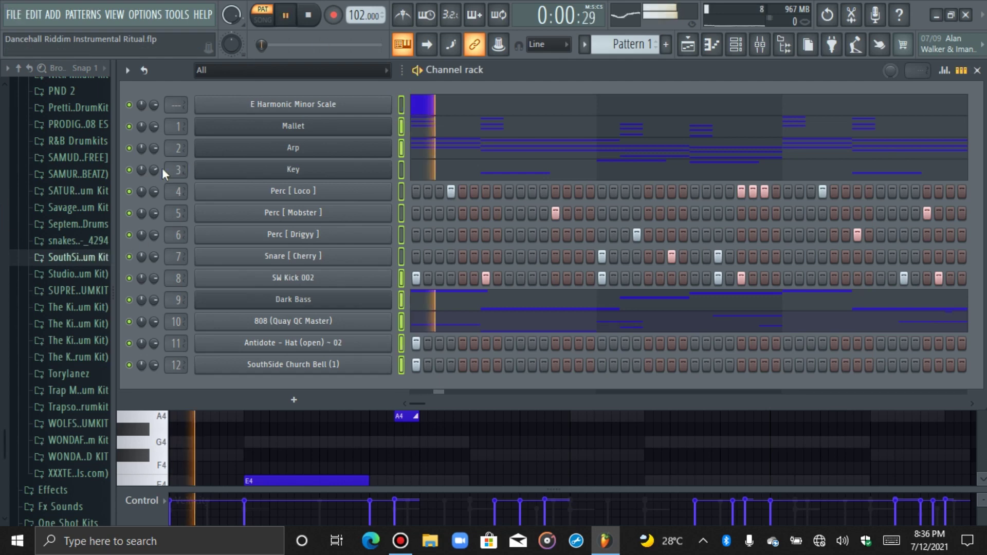
left_click(760, 45)
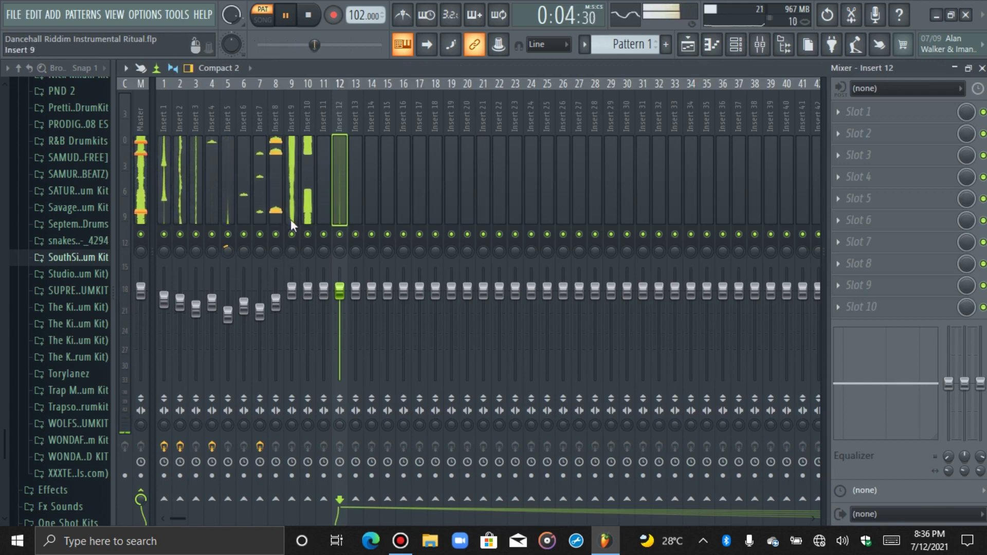
left_click_drag(291, 289, 298, 313)
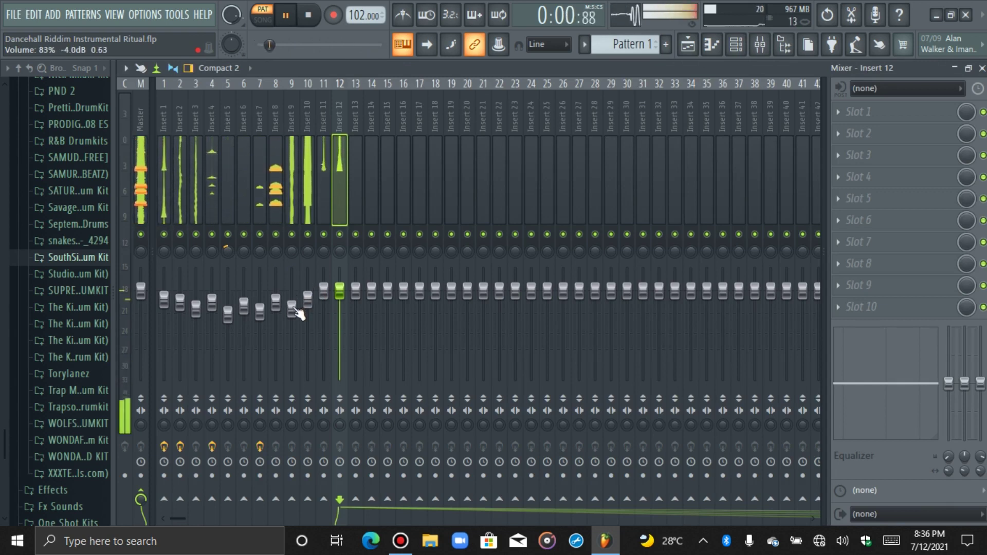
left_click(310, 201)
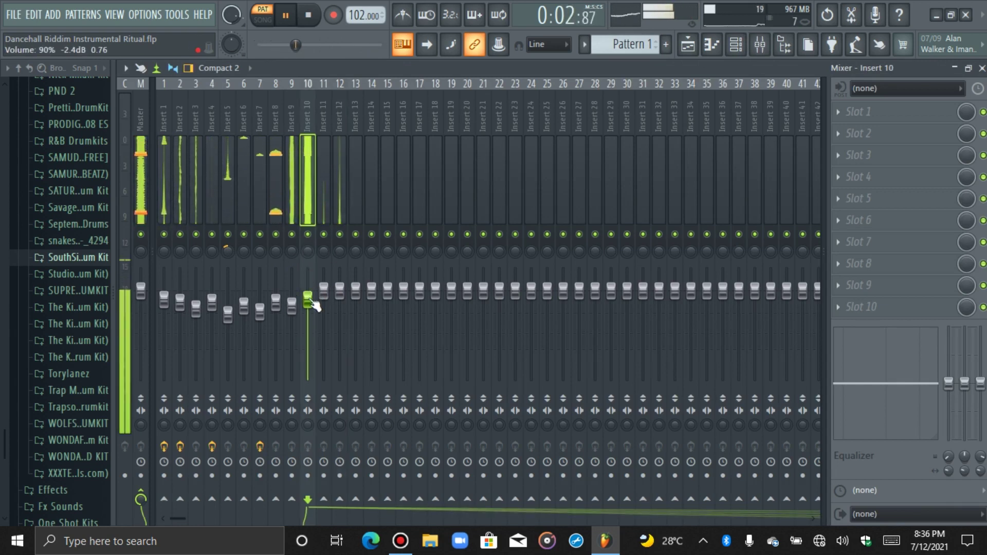
Step: Load Fruity peak controller in the first effect slot of Insert 8 and turn its peak volume down to the centre
left_click(280, 197)
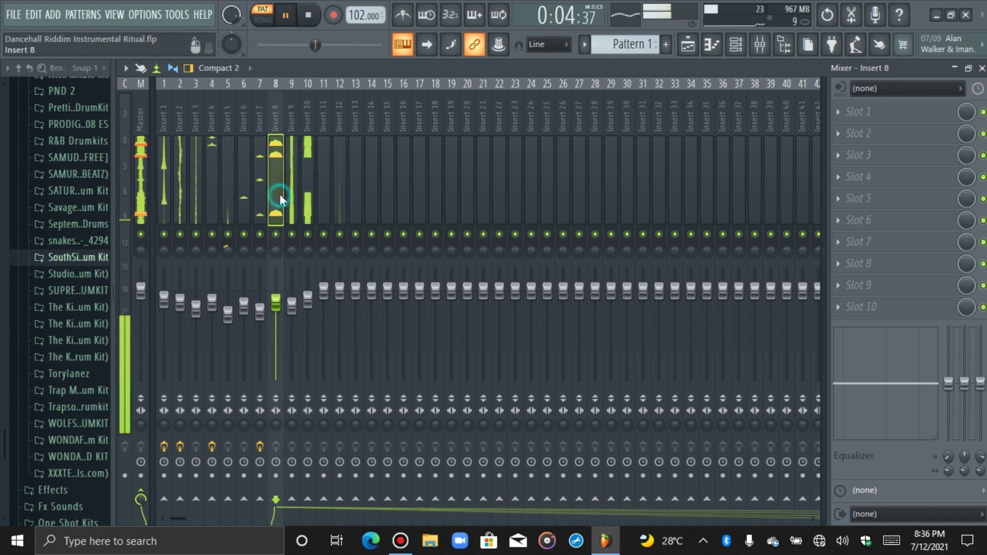
left_click(869, 113)
left_click(295, 105)
key("space")
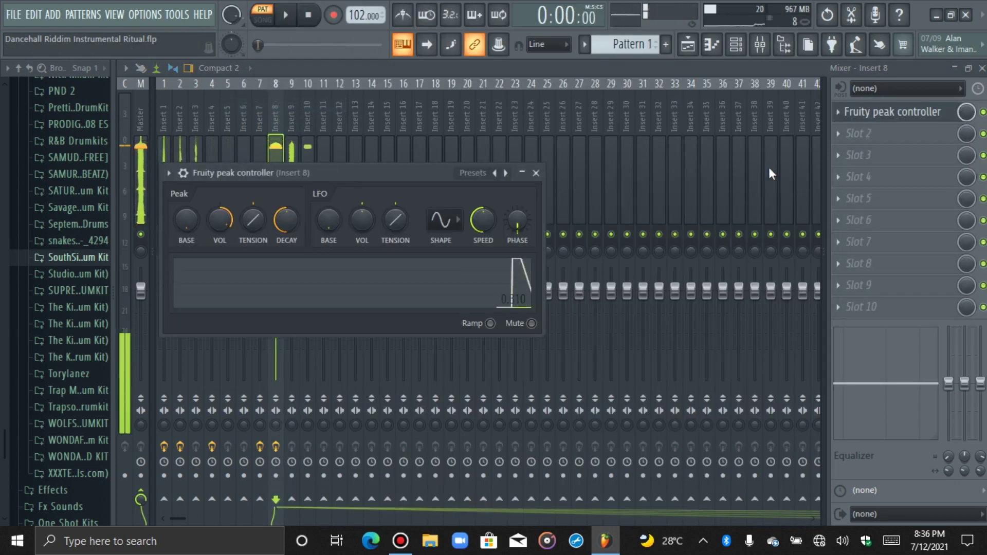
scroll(210, 230, "down", 20)
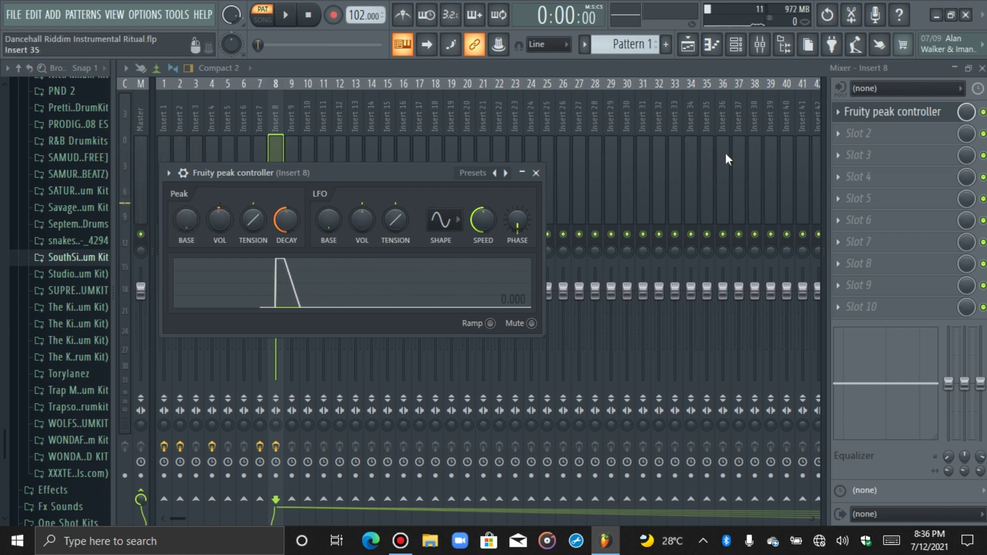
left_click(866, 112)
Step: Audition Insert 10 during playback and copy its volume fader value
left_click(286, 162)
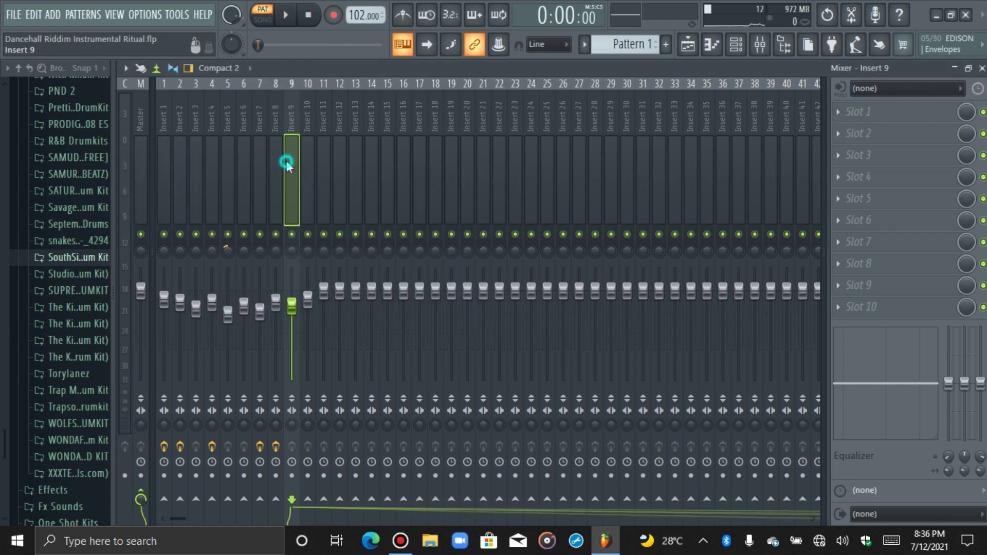
key("space")
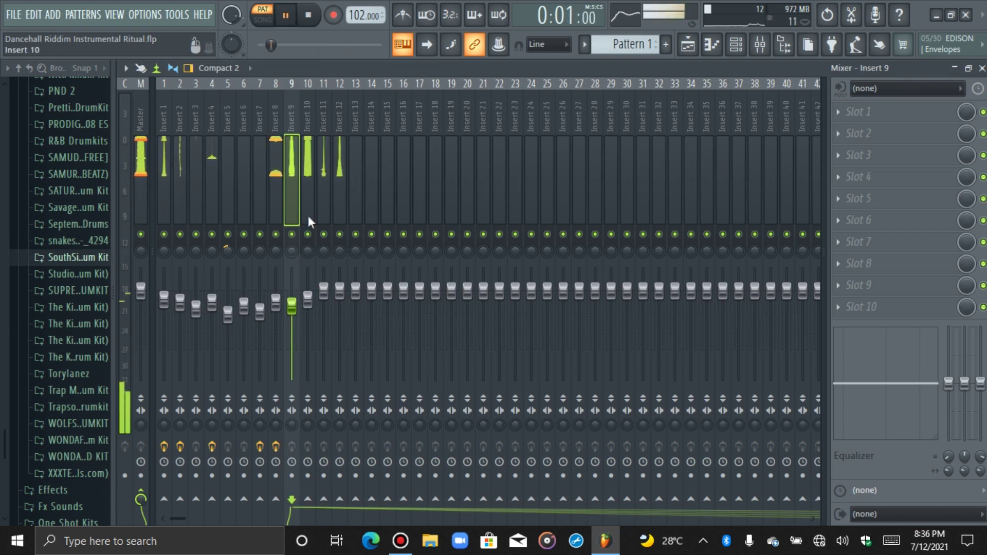
left_click(307, 205)
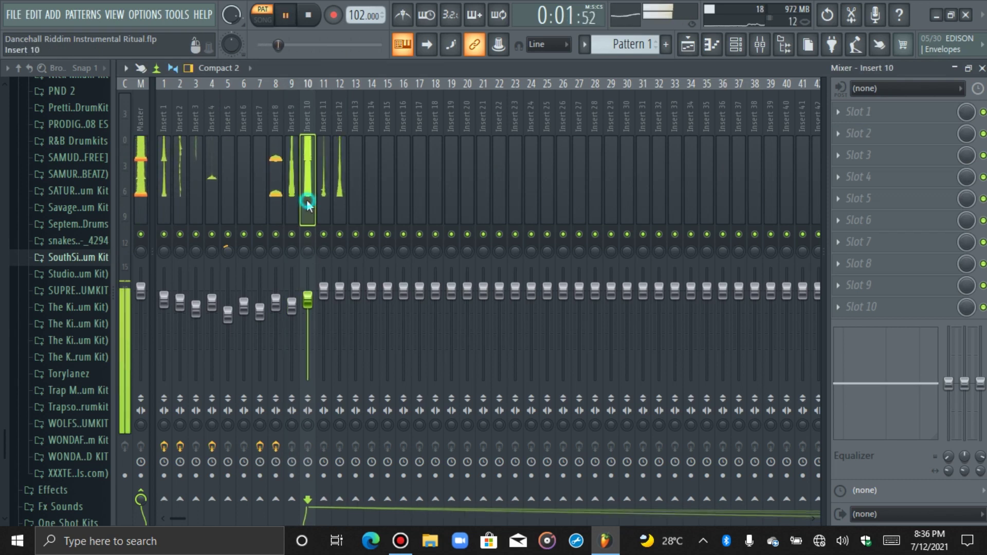
right_click(307, 234)
right_click(307, 234)
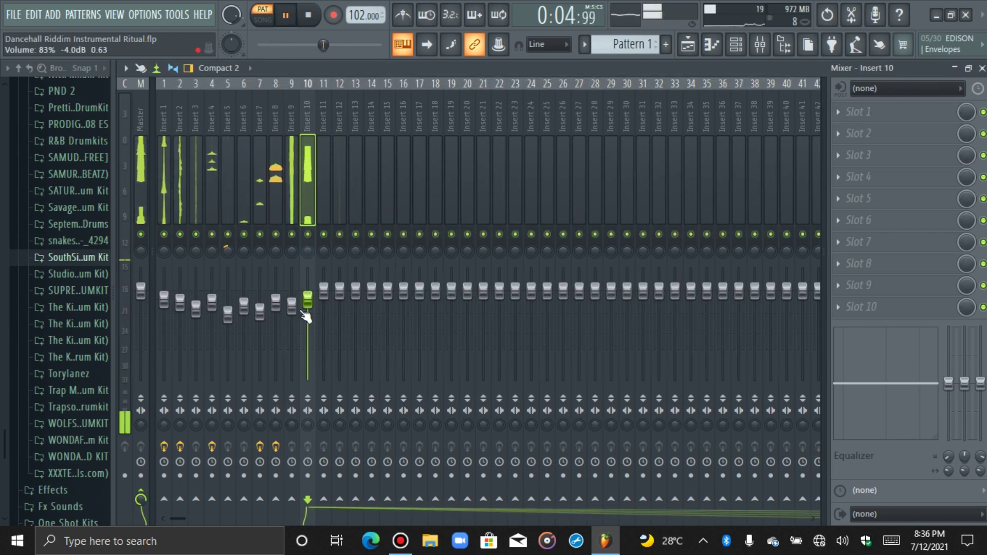
right_click(308, 298)
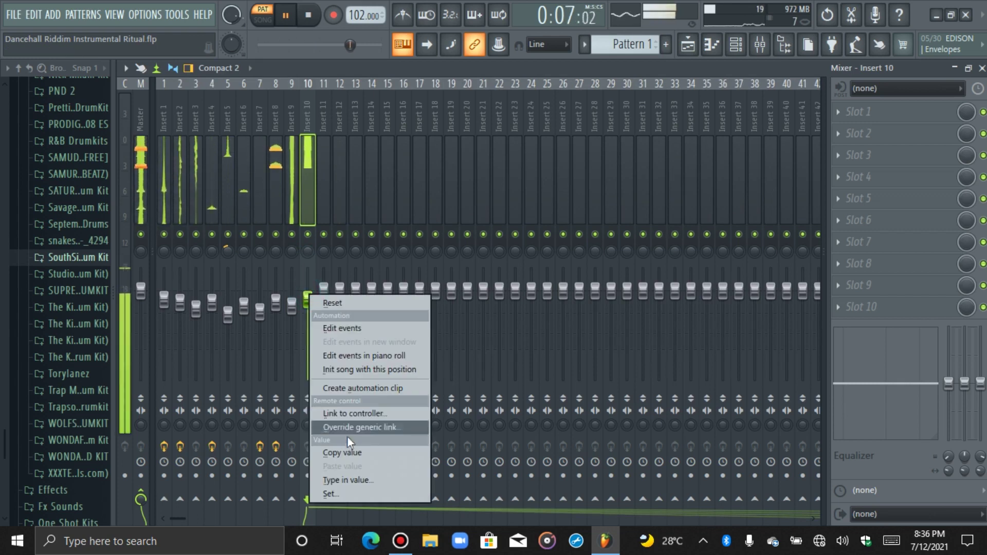
left_click(347, 452)
Step: Paste the copied 72% value into the peak base of Insert 8's Fruity peak controller and stop playback
left_click(275, 198)
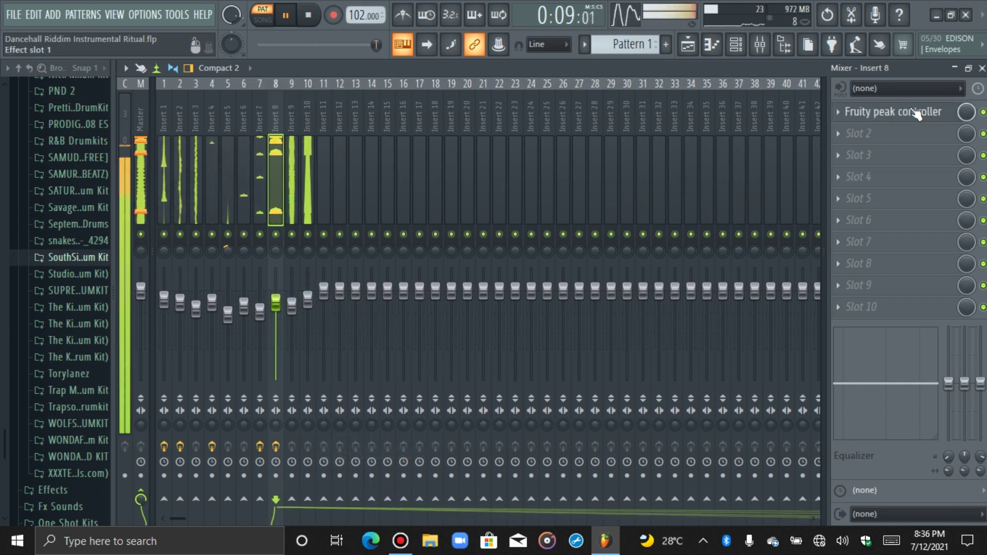
left_click(892, 111)
right_click(219, 217)
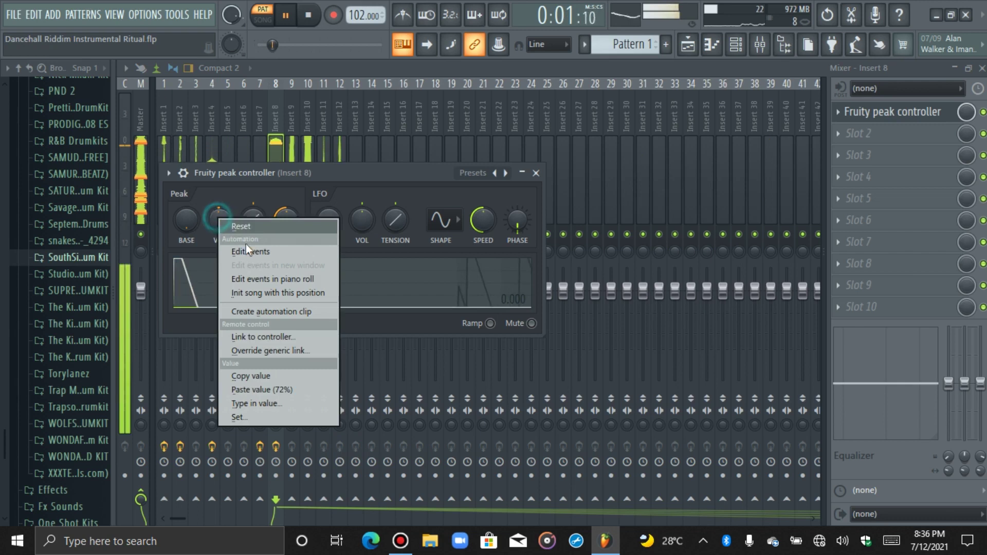
left_click(224, 391)
key("space")
left_click(874, 114)
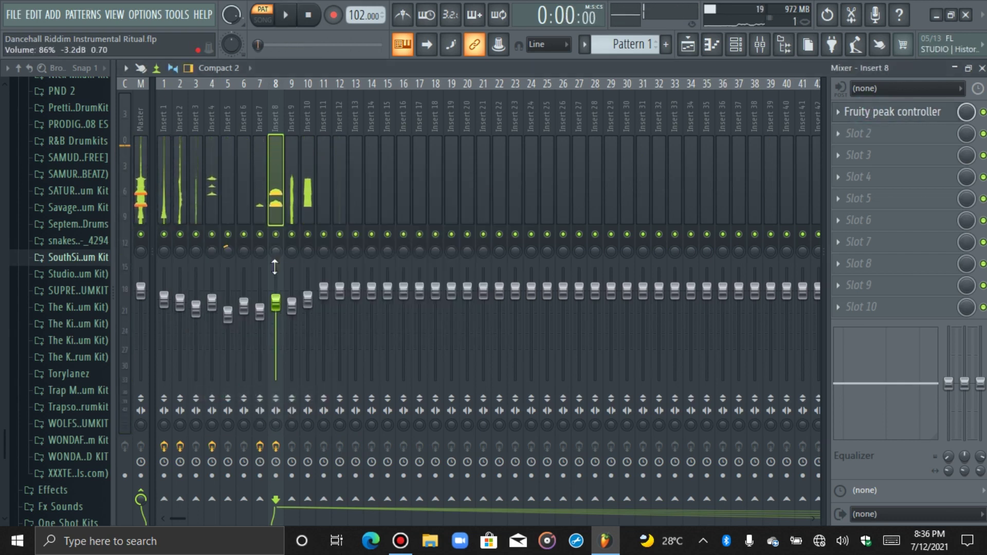
Step: Link Insert 10's volume fader to the internal peak controller of Insert 8
right_click(308, 301)
left_click(358, 421)
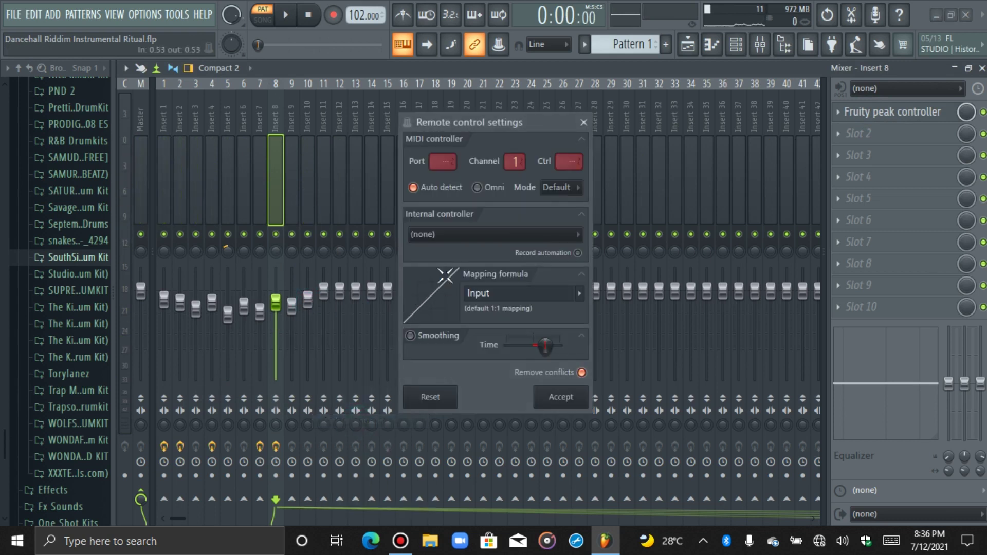
left_click(446, 236)
left_click(440, 282)
left_click(556, 398)
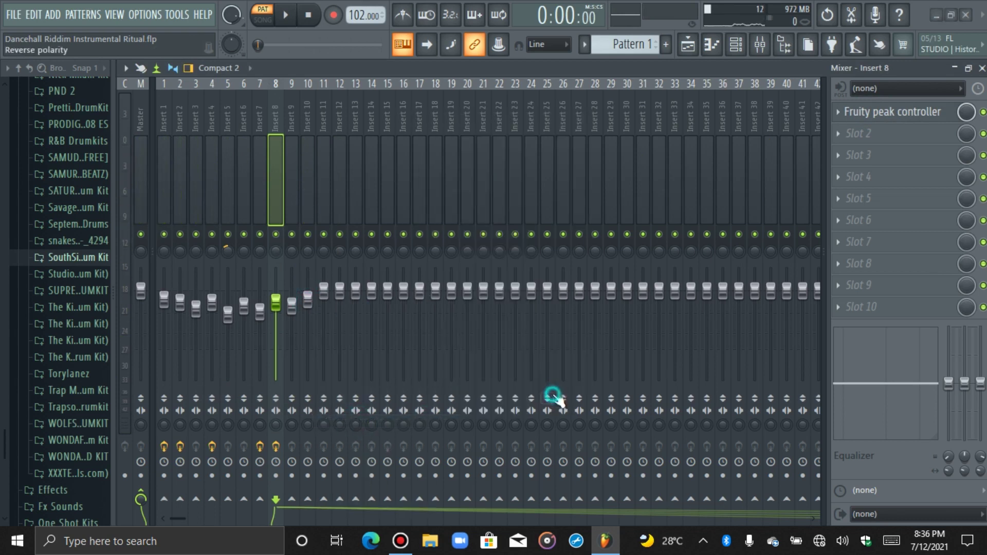
Step: During playback, set Insert 8's peak controller to a peak amount of -5%, adjust its peak tension and set the decay speed to 67%
key("space")
left_click(310, 206)
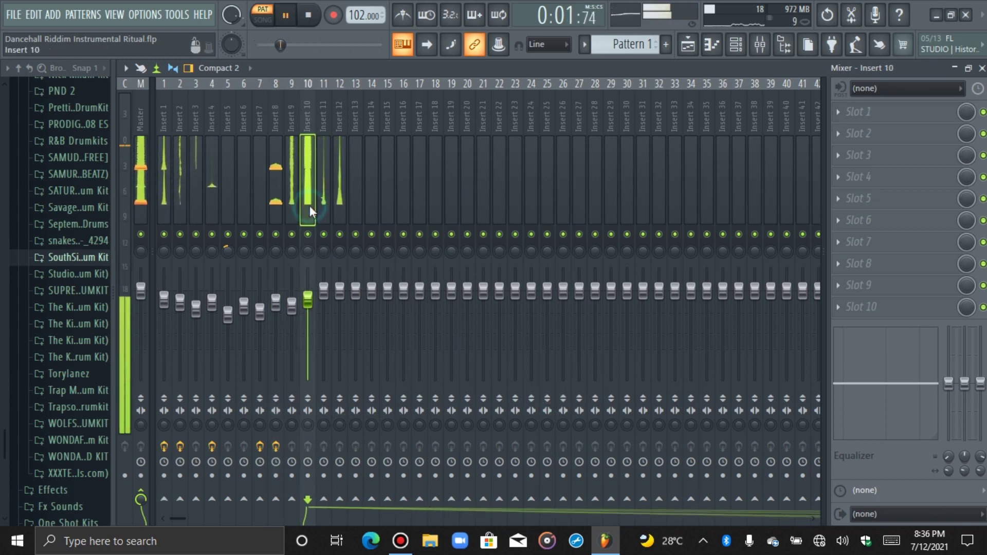
left_click(270, 187)
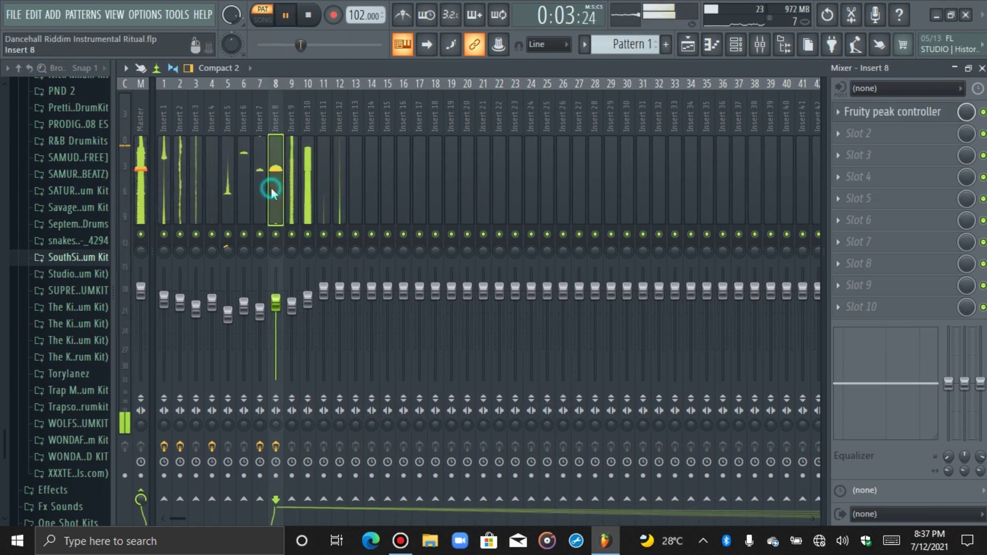
left_click(888, 112)
left_click_drag(352, 173, 672, 167)
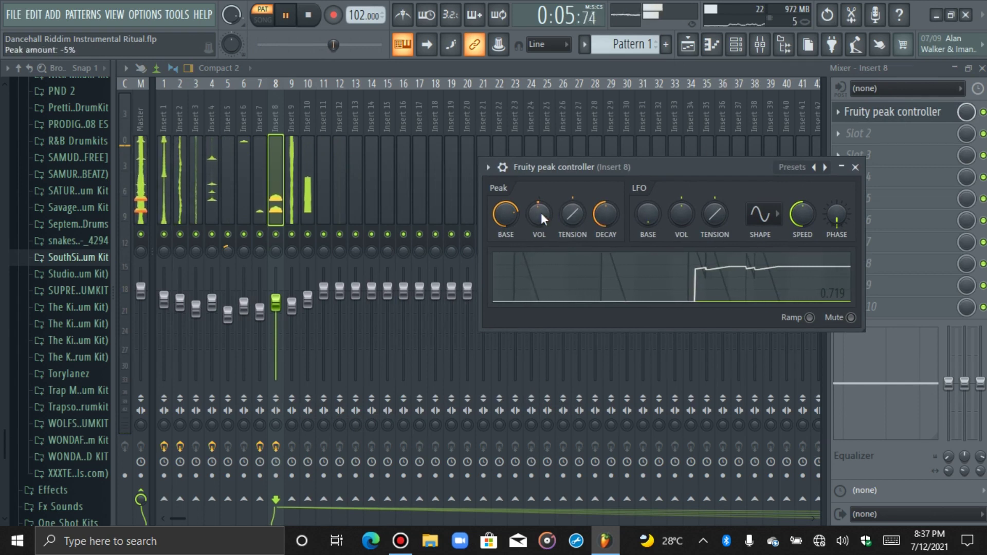
left_click_drag(578, 209, 578, 229)
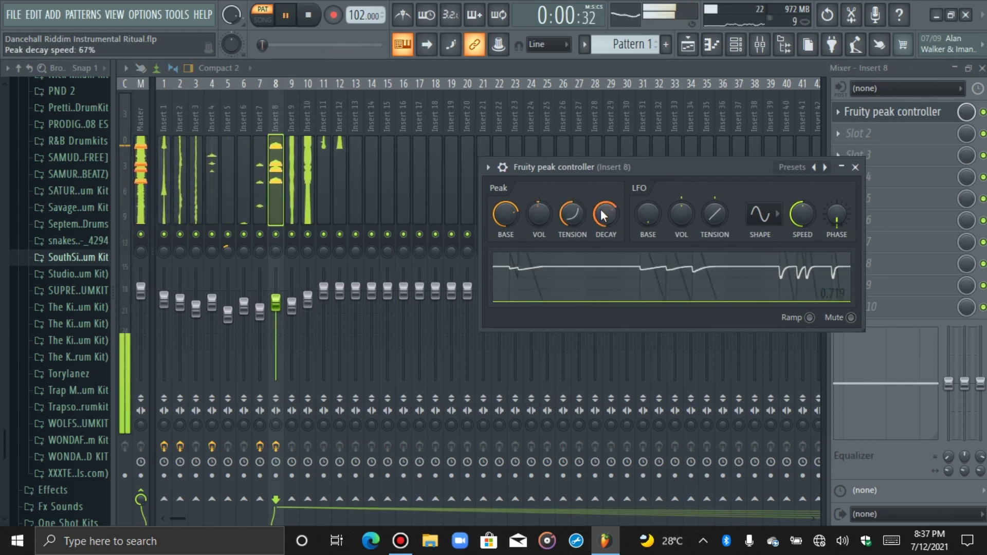
left_click(886, 115)
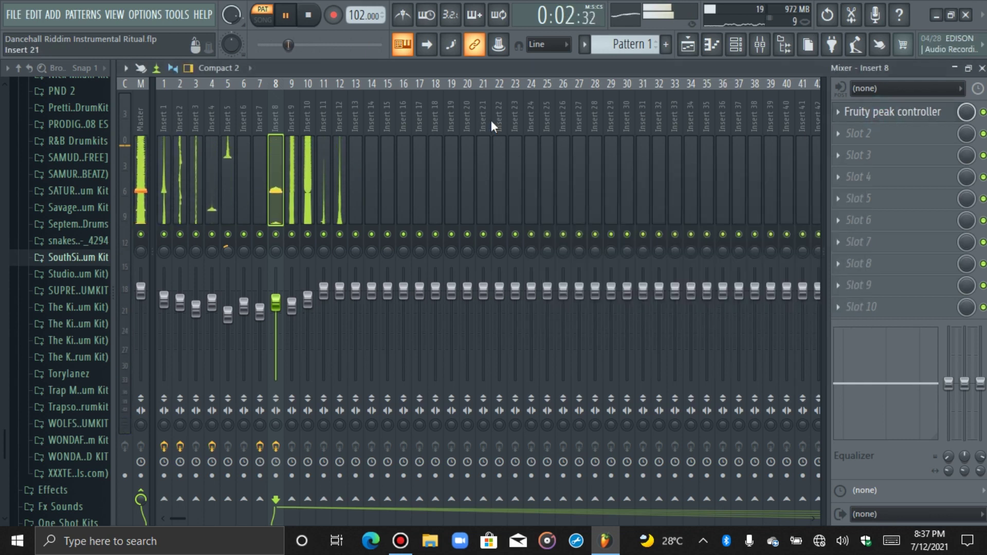
Step: Check the ducking curve in Insert 8's Fruity peak controller while the pattern plays
key("space")
left_click(882, 112)
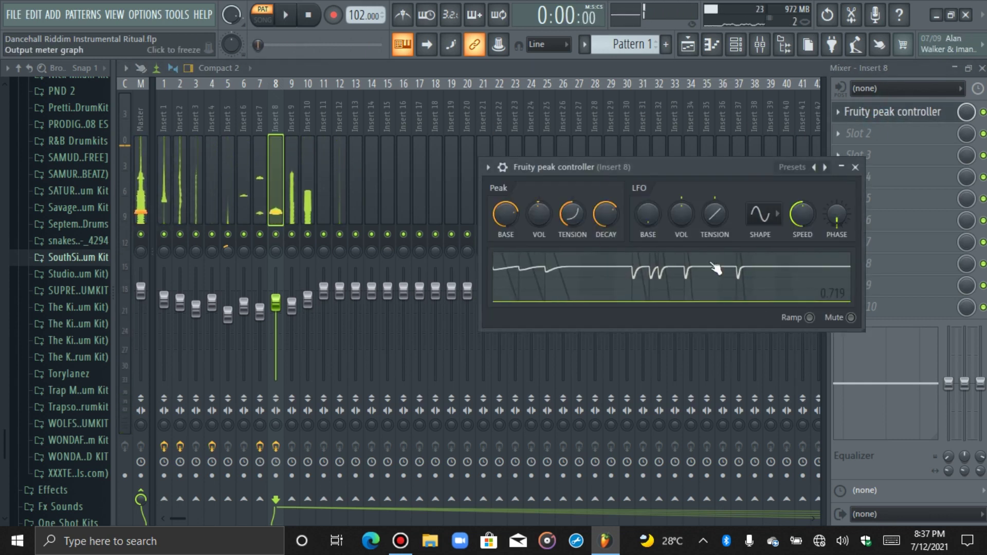
key("space")
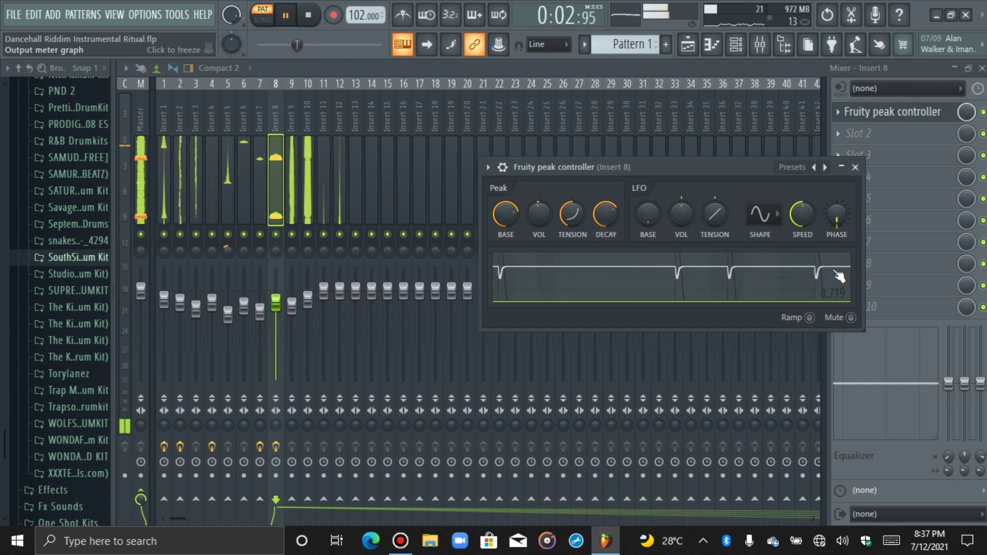
left_click(879, 113)
key("space")
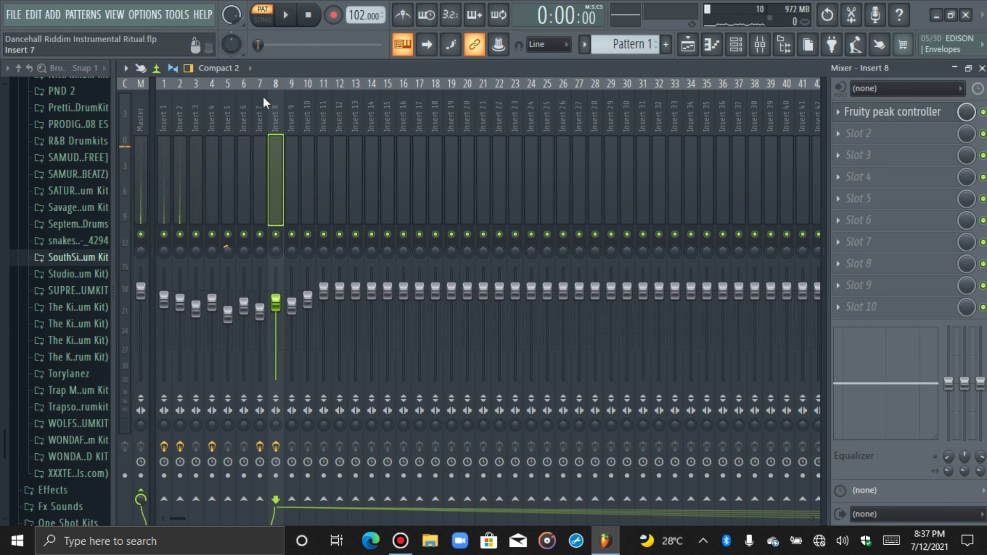
Step: Lower the volume faders of mixer Inserts 11 and 12 while the pattern plays
left_click(735, 44)
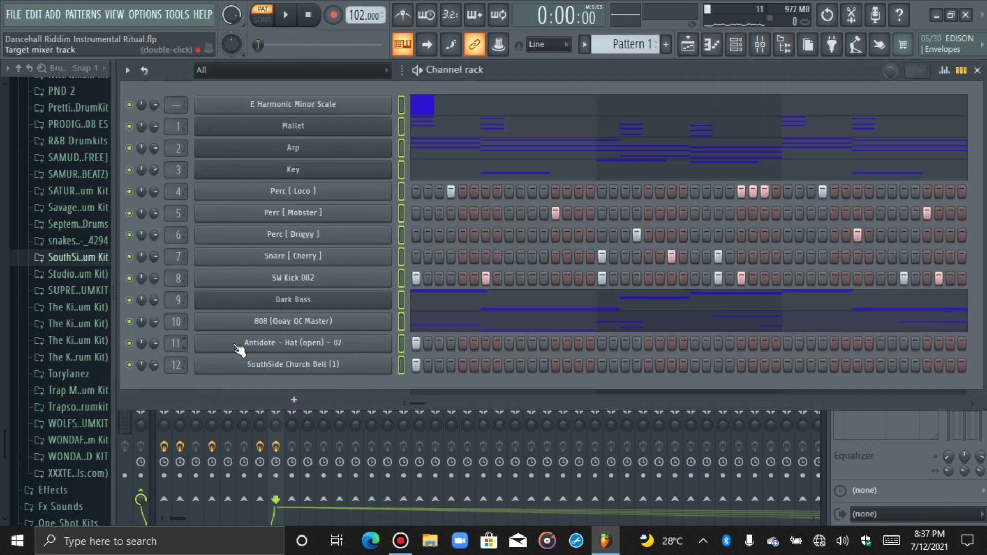
left_click(760, 45)
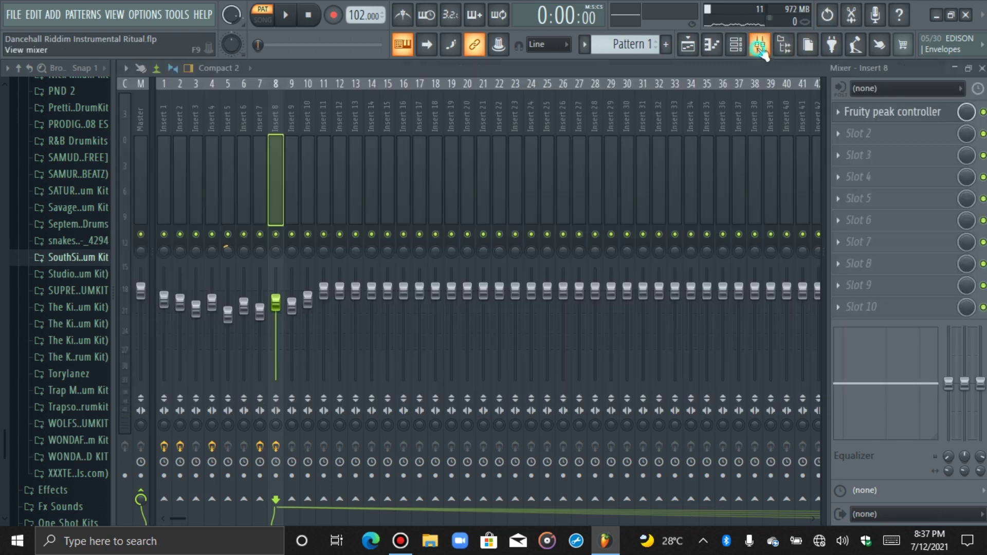
key("space")
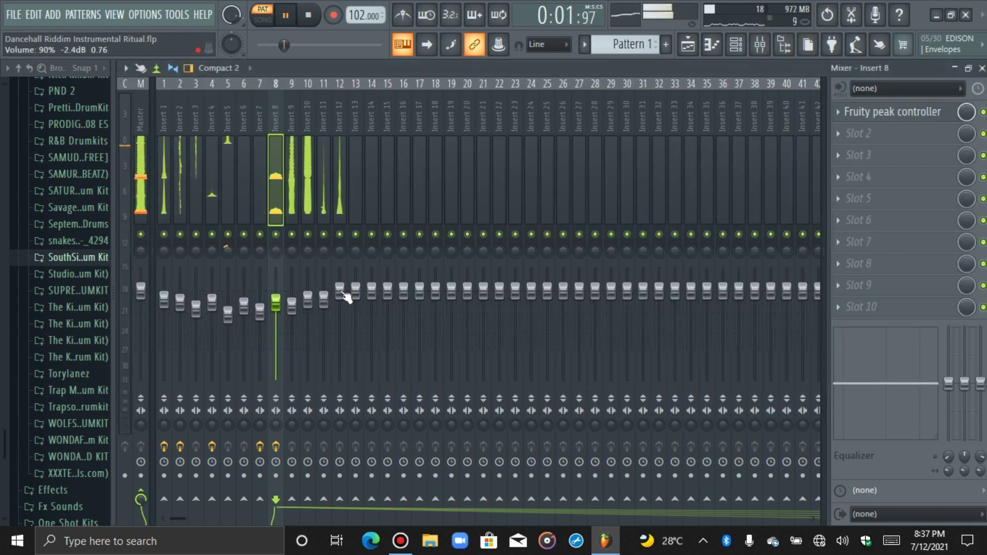
scroll(341, 293, "down", 5)
scroll(343, 296, "up", 5)
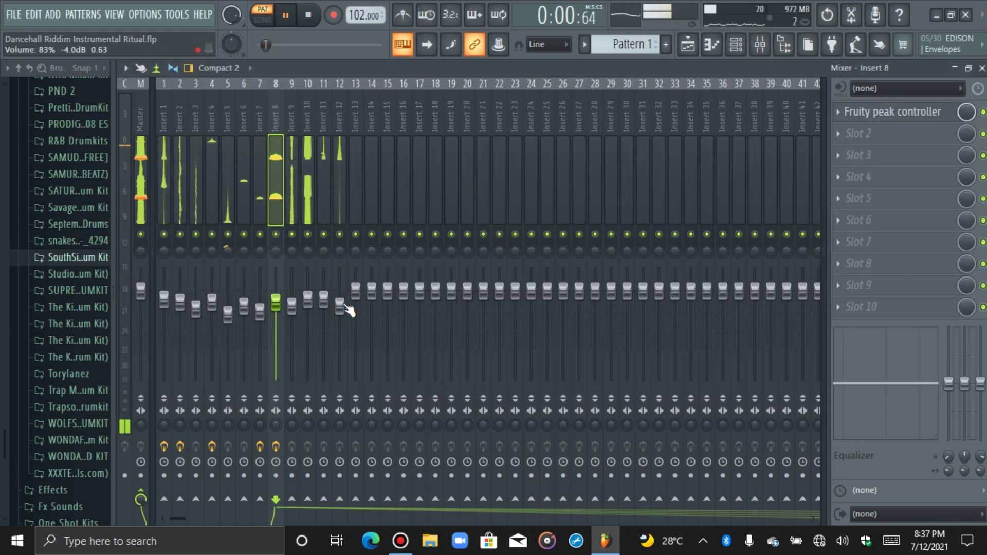
key("space")
key("space")
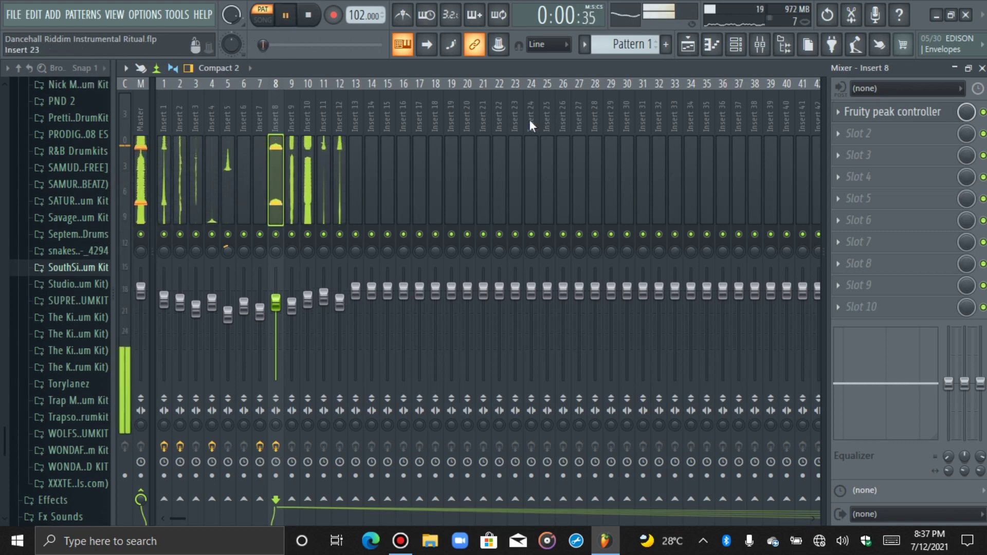
Step: Add the Aries [Hi Hats] sample from the HI HATS folder of the Aries kit in Afro Drum Kits as a new channel
left_click(735, 45)
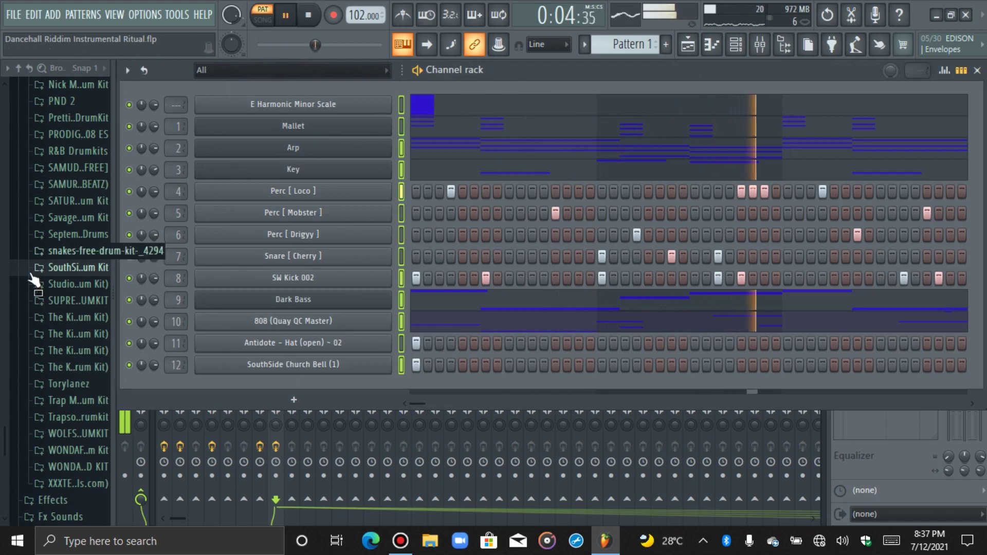
key("space")
scroll(37, 278, "up", 3)
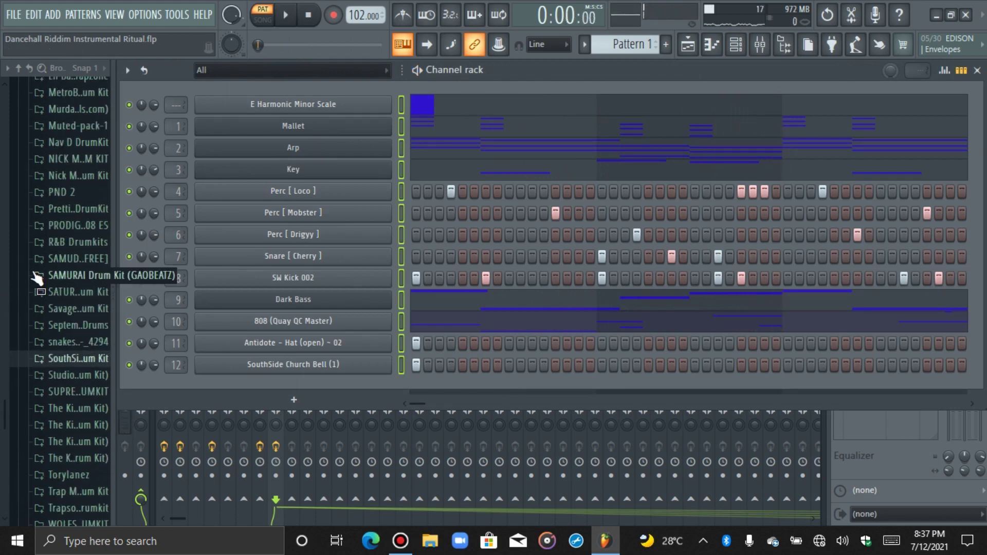
scroll(74, 232, "up", 12)
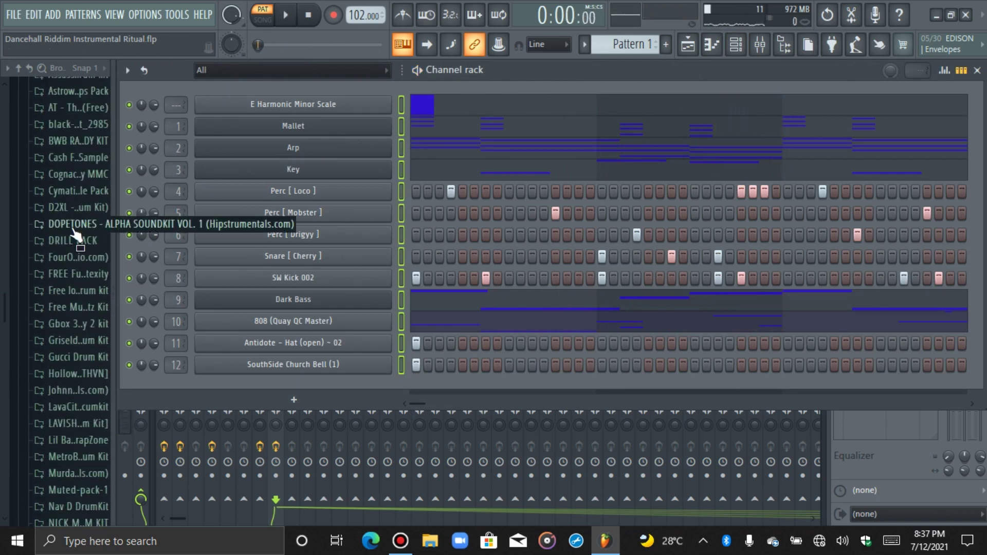
scroll(72, 226, "up", 10)
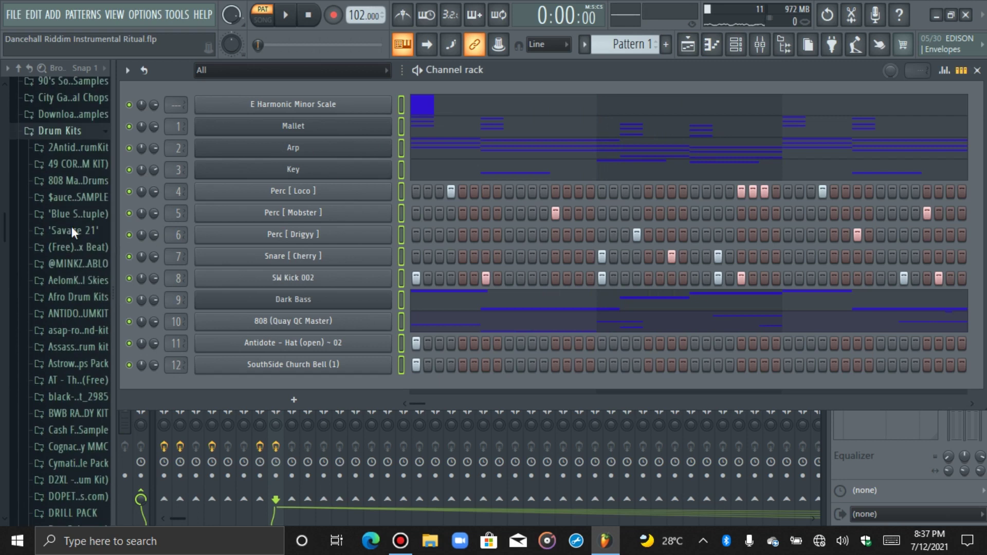
left_click(66, 299)
left_click(72, 315)
scroll(77, 345, "down", 3)
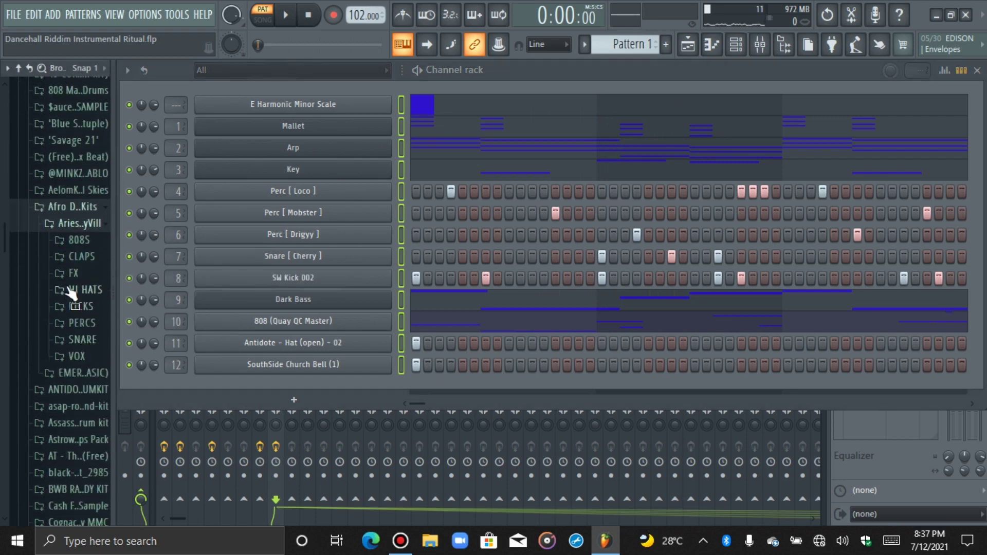
left_click(76, 289)
left_click_drag(77, 306, 182, 373)
left_click_drag(75, 308, 271, 379)
Step: Lower the time-stretching pitch of the Aries [Hi Hats] sample and route its channel to mixer track 13
left_click(268, 385)
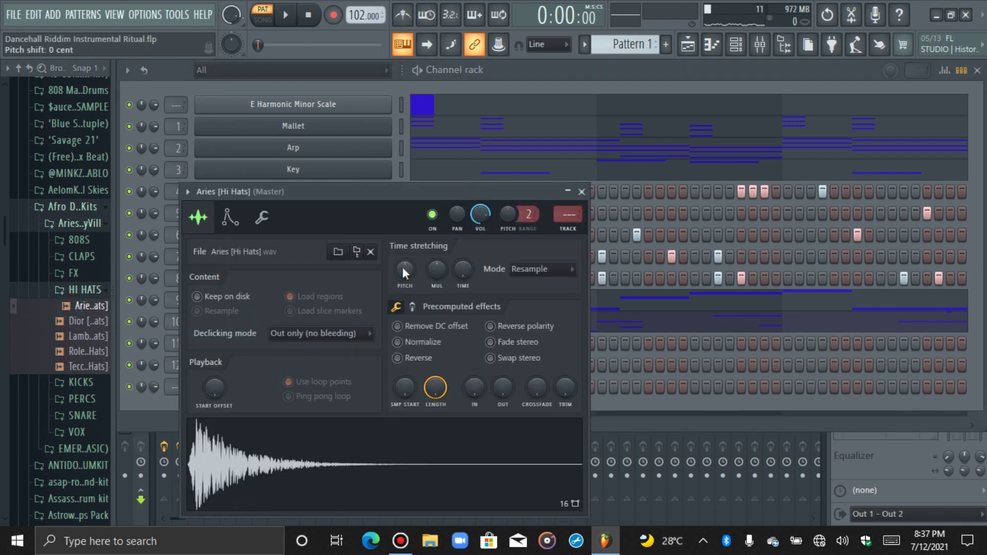
scroll(403, 267, "down", 2)
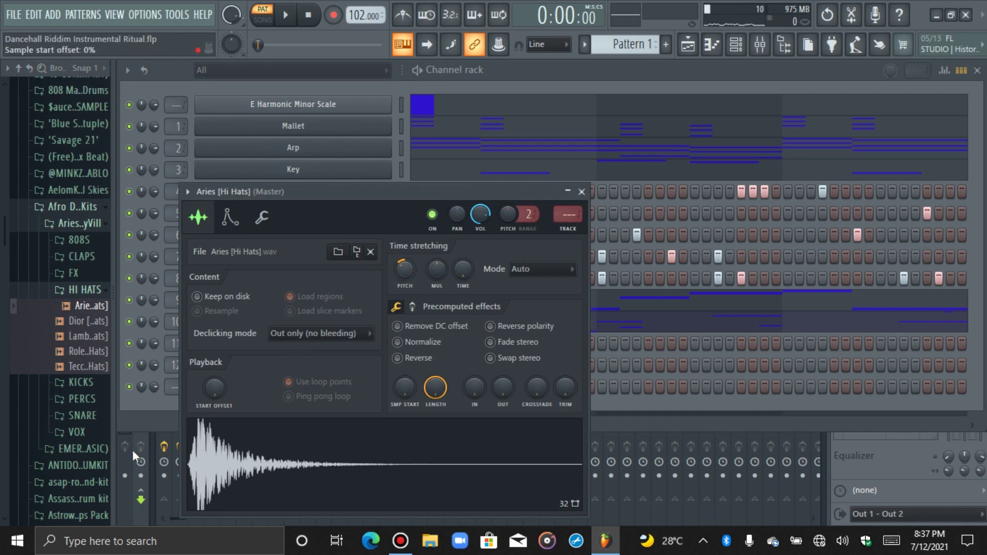
key("Escape")
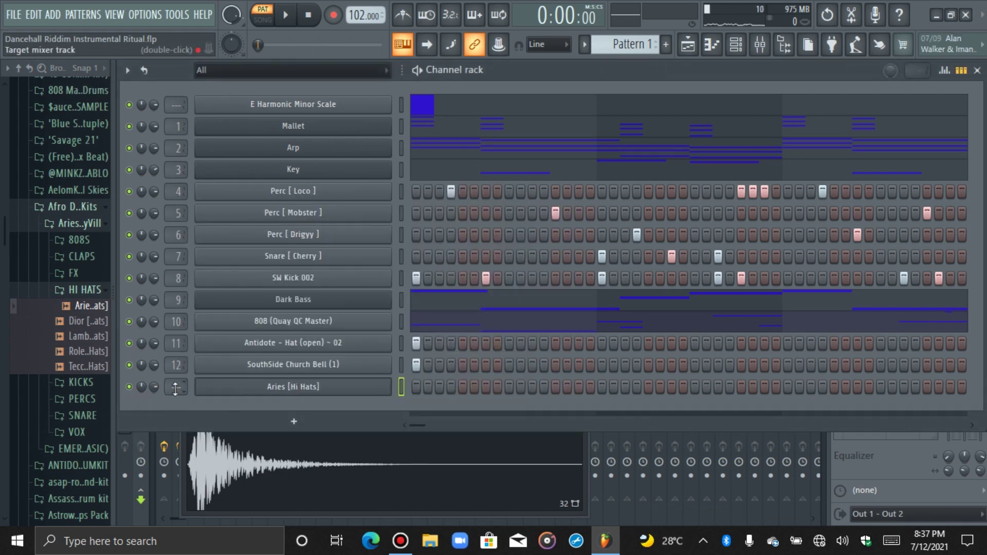
scroll(175, 389, "up", 4)
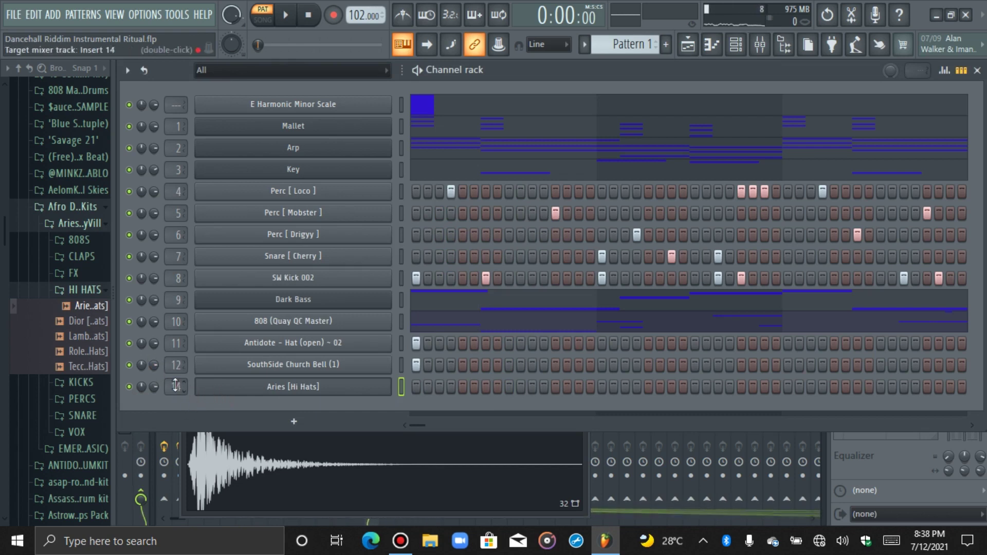
left_click(306, 392)
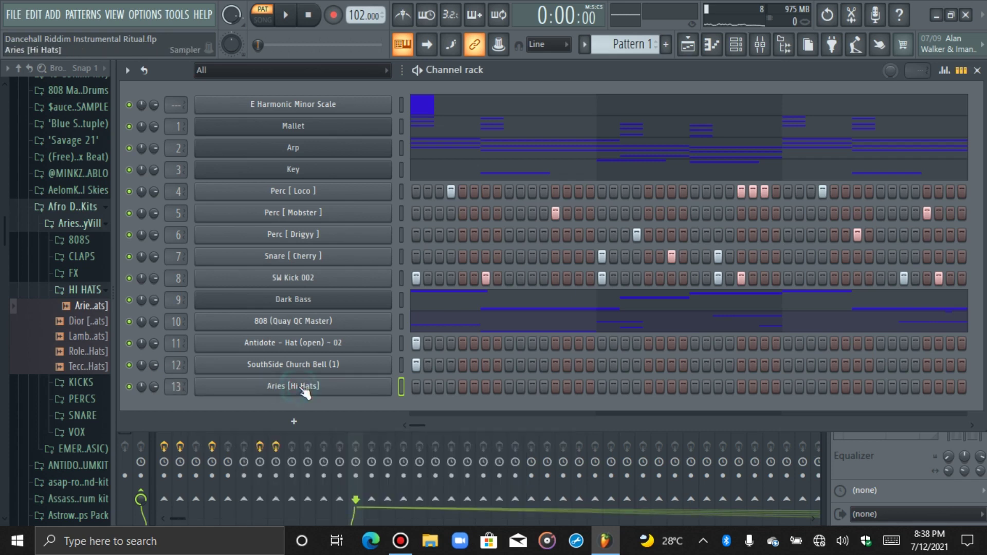
right_click(322, 387)
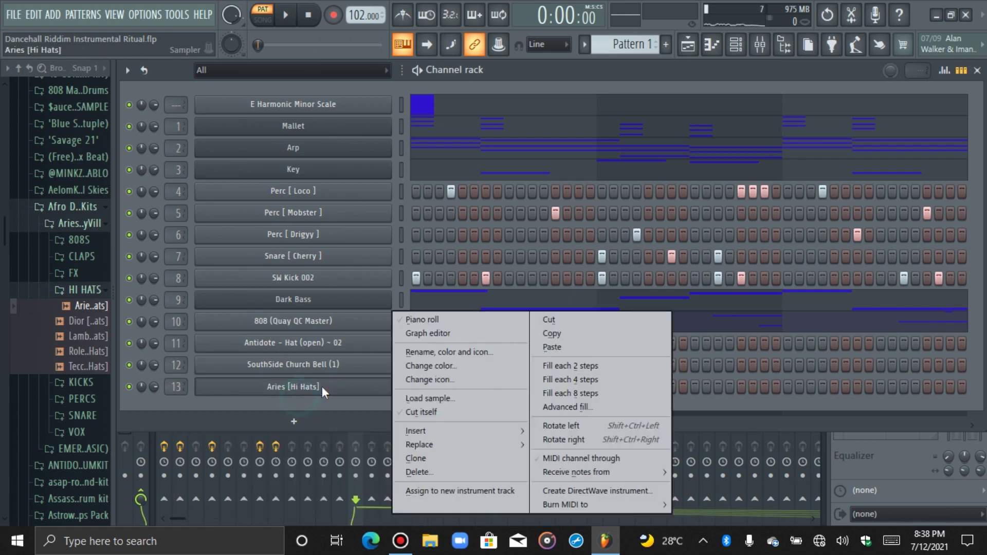
left_click(322, 386)
right_click(323, 388)
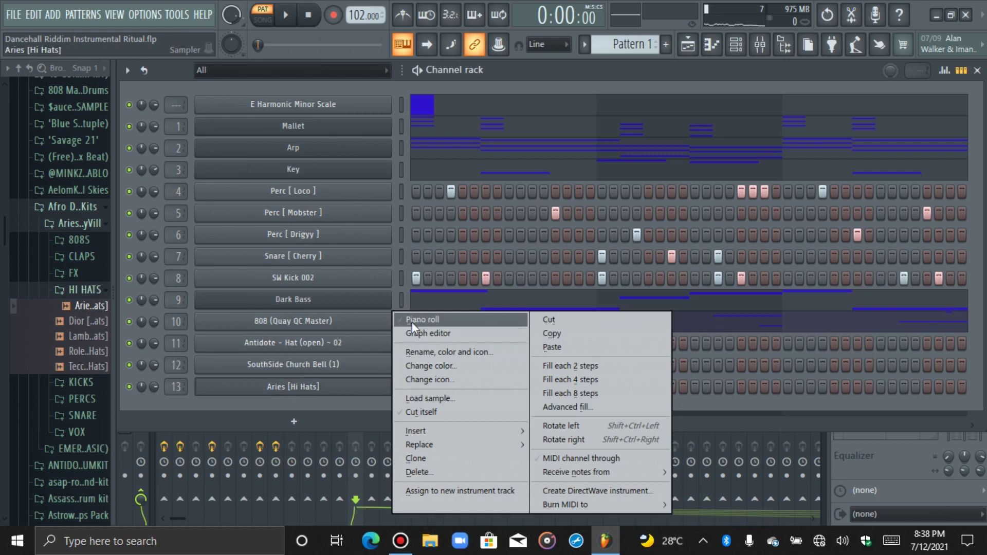
left_click(371, 386)
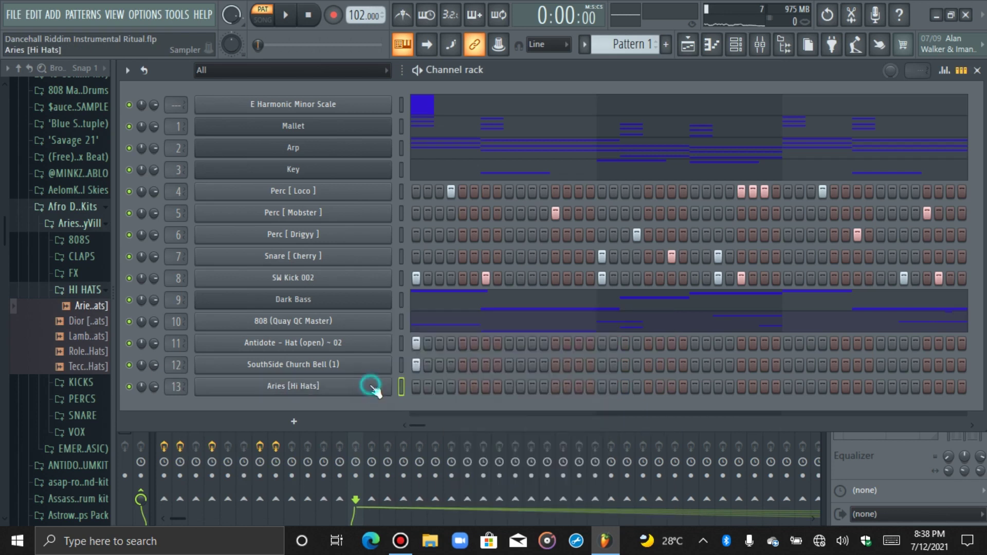
Step: Place Aries [Hi Hats] hits on steps 1, 13, 15 and 24 of Pattern 1 while it plays
key("space")
left_click(445, 393)
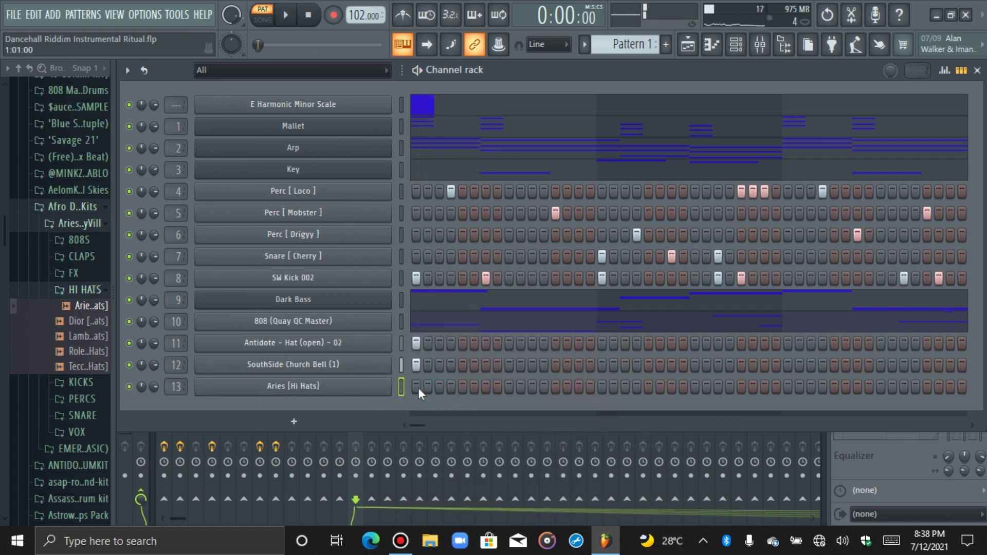
key("space")
left_click(555, 387)
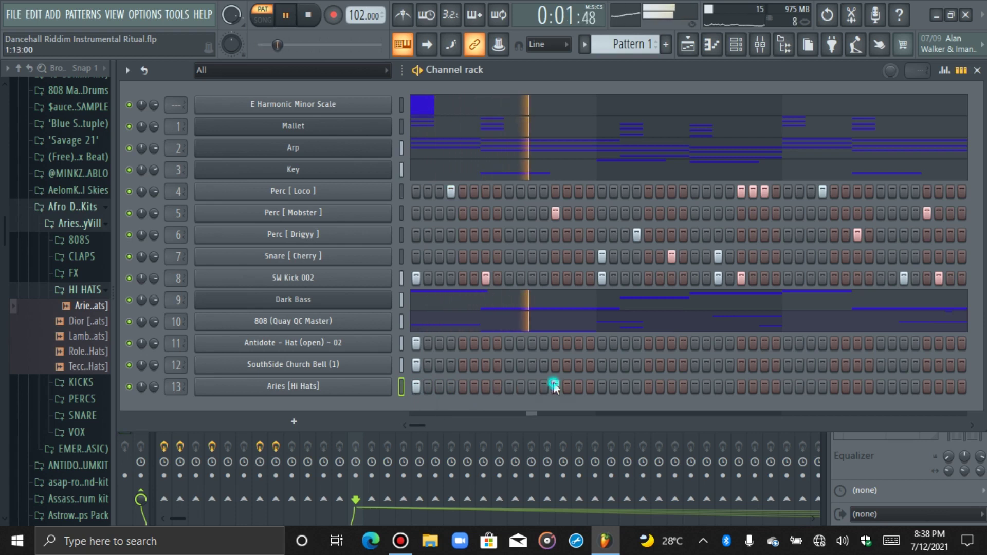
left_click(577, 387)
left_click(683, 387)
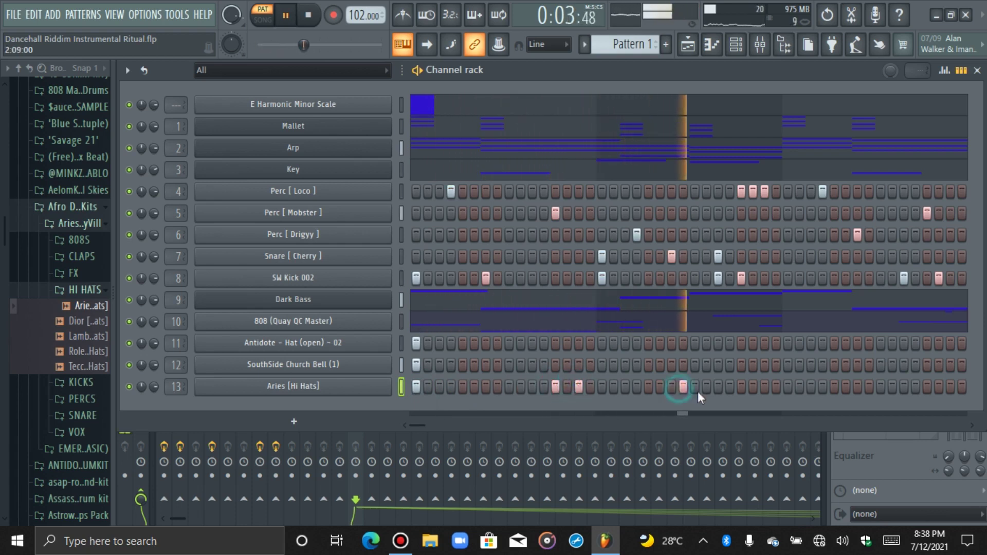
left_click(707, 387)
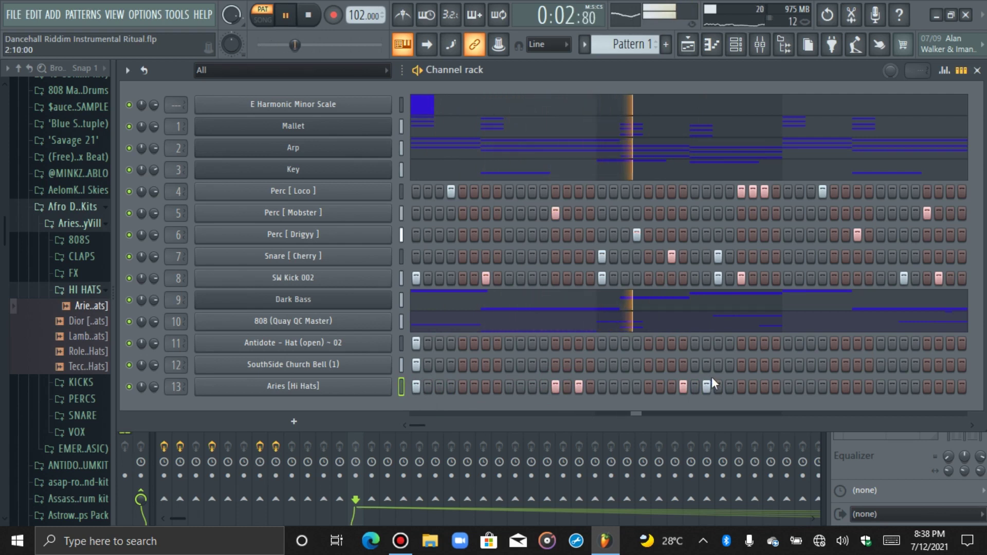
left_click(739, 386)
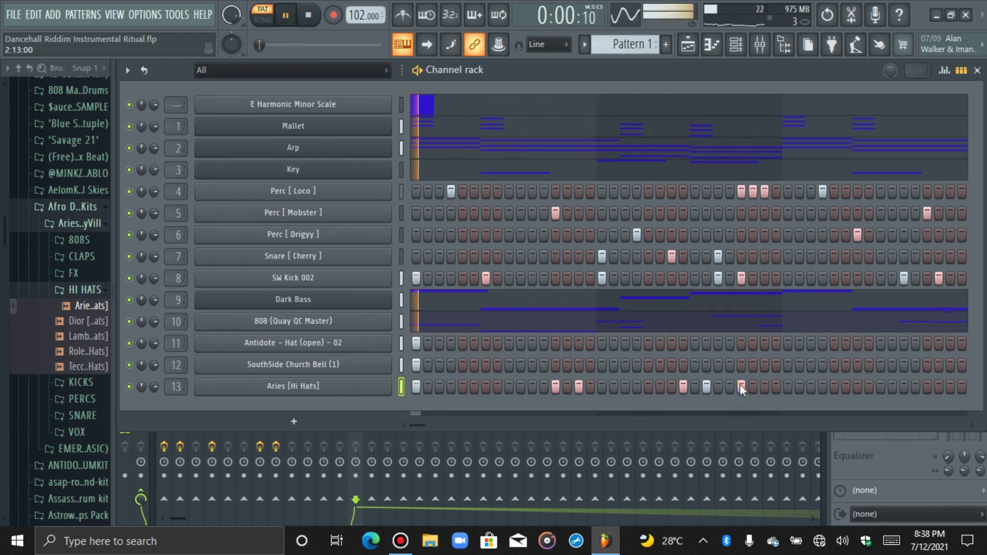
right_click(740, 385)
right_click(705, 386)
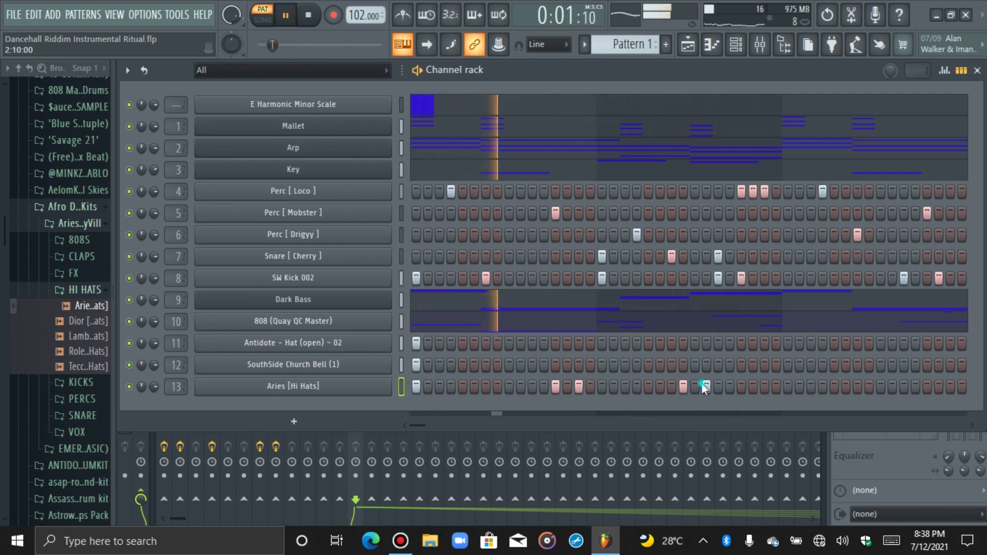
Step: Add Aries [Hi Hats] hits on steps 22, 30 and 31 of Pattern 1 during playback, leaving step 29 empty
left_click(660, 387)
left_click(740, 387)
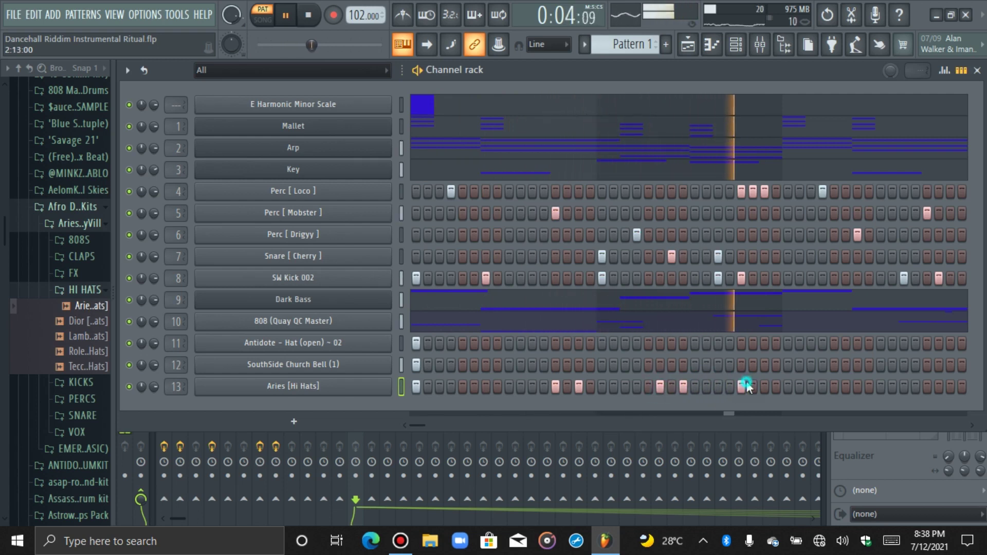
key("space")
key("space")
right_click(741, 387)
left_click(753, 387)
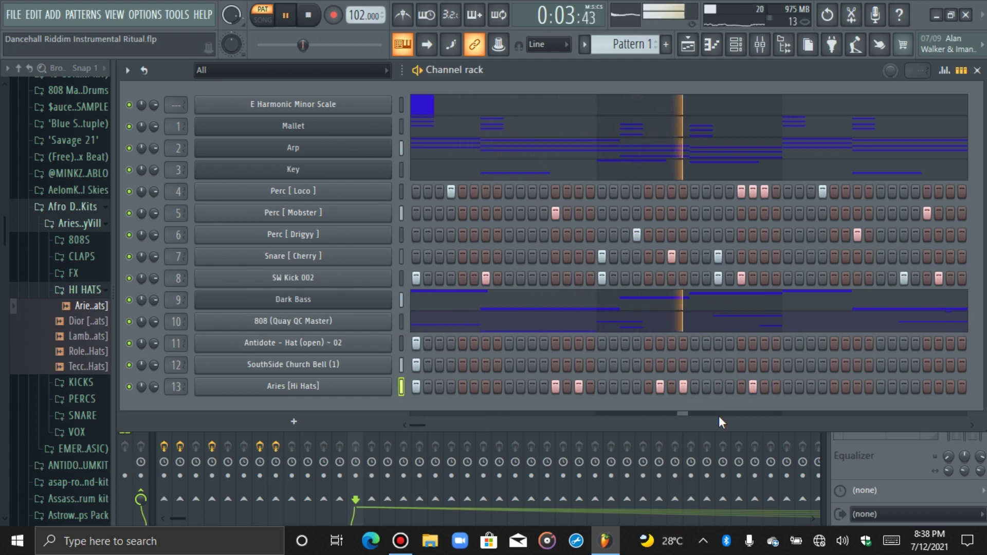
left_click(765, 386)
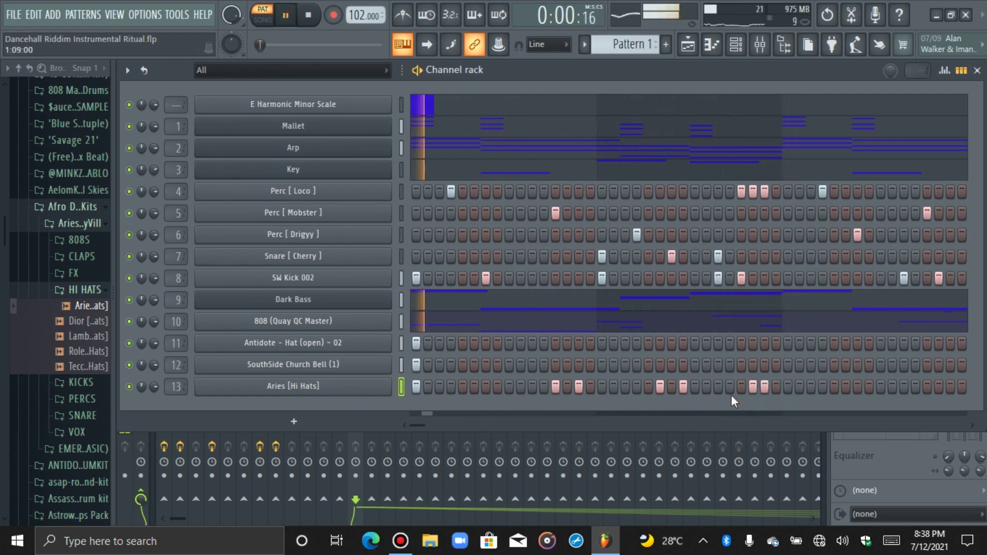
Step: Open the Aries [Hi Hats] notes in the piano roll, stop playback and frame the first two bars
right_click(385, 387)
left_click(409, 324)
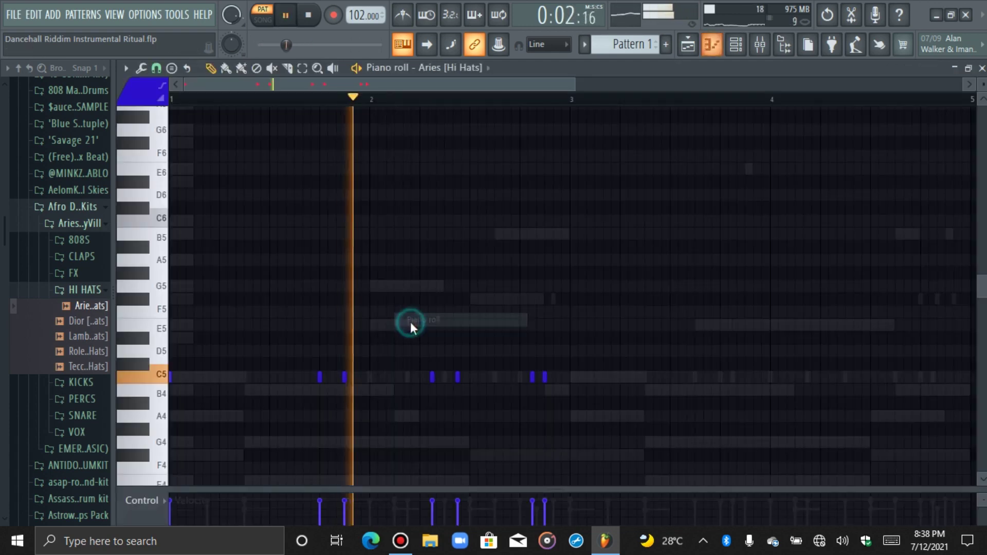
scroll(502, 215, "down", 3)
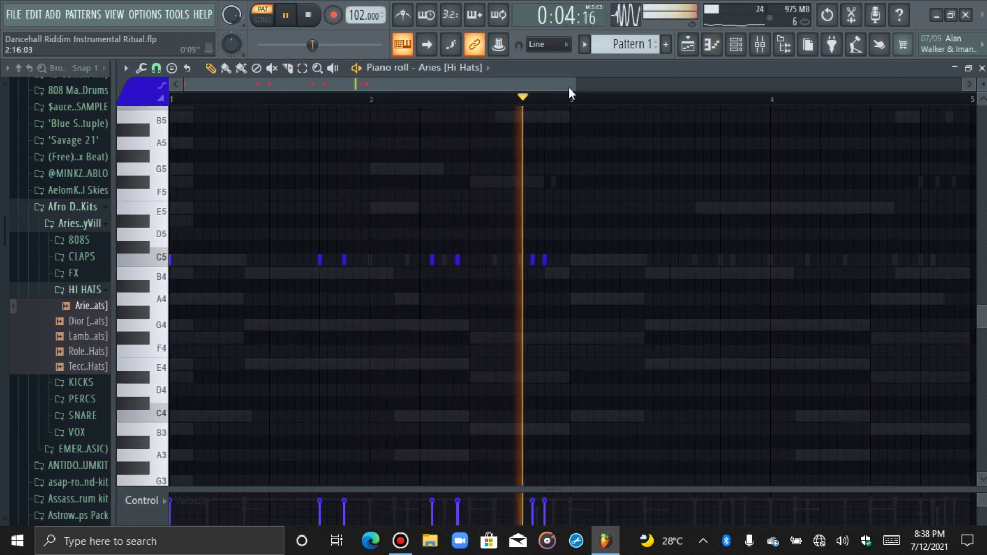
key("space")
left_click_drag(576, 83, 386, 91)
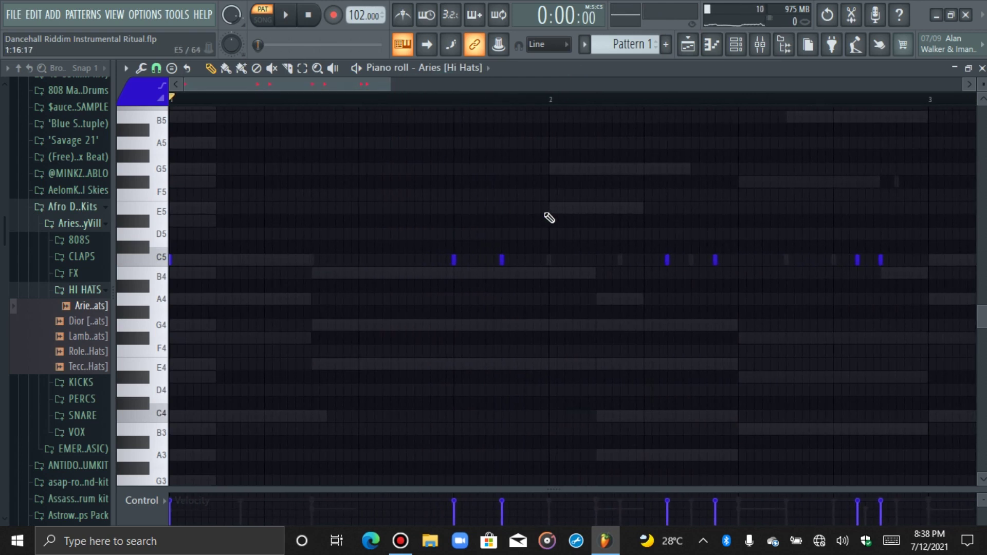
scroll(549, 217, "up", 3)
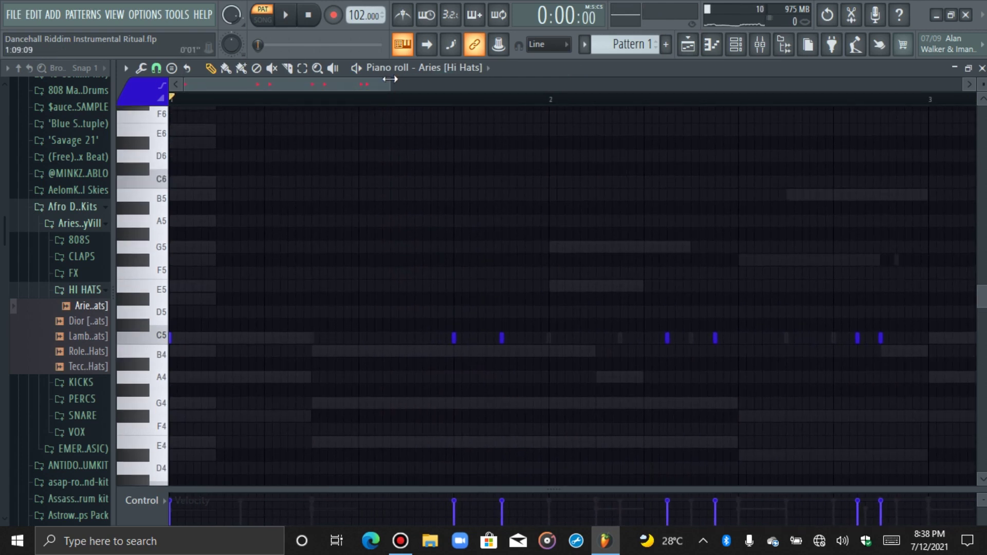
mouse_move(390, 78)
left_mouse_down()
mouse_move(700, 103)
mouse_move(591, 85)
mouse_move(360, 81)
mouse_move(410, 82)
mouse_move(382, 84)
left_mouse_up()
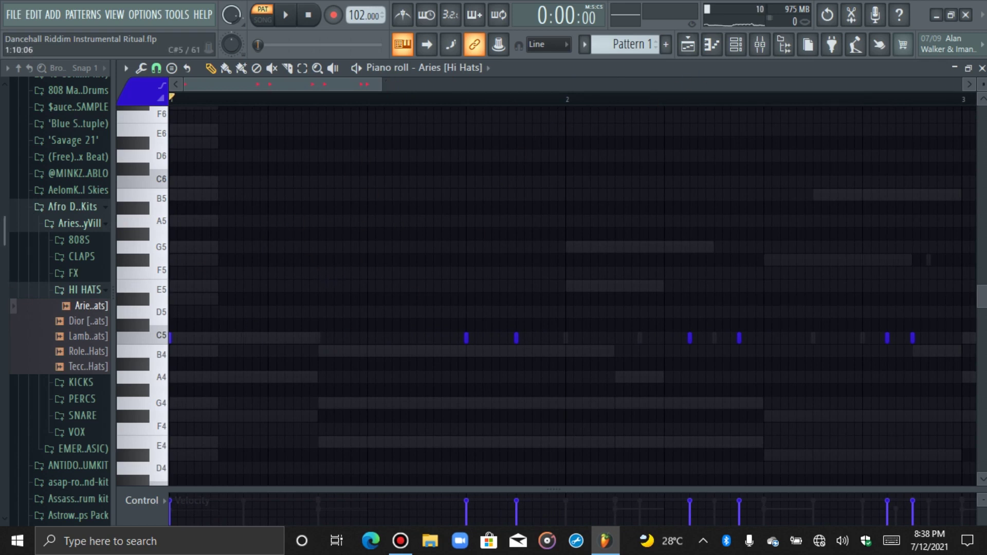
Step: Add a C5 hi-hat note between the last two hits of bar 1 during playback and select it
mouse_move(381, 88)
left_mouse_down()
mouse_move(562, 97)
mouse_move(364, 88)
left_mouse_up()
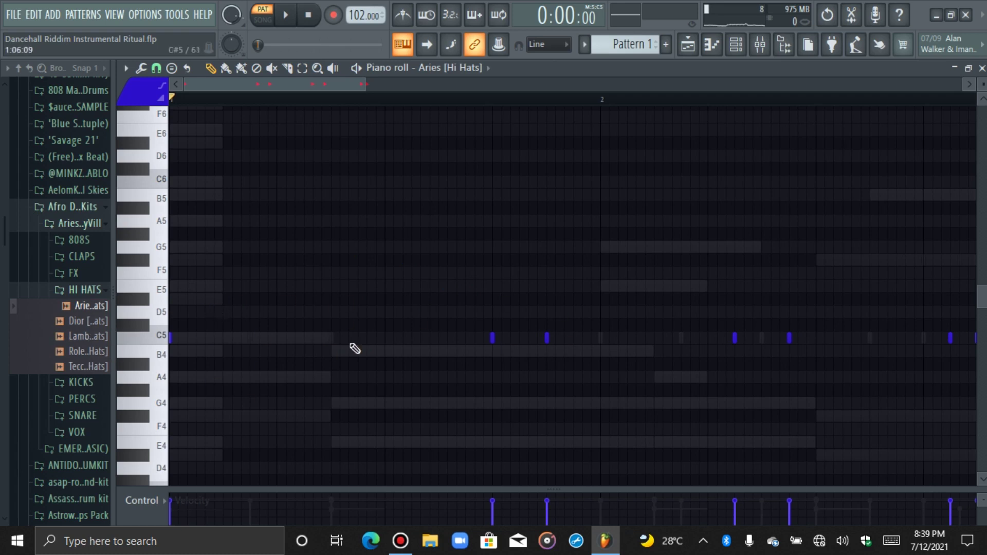
mouse_move(361, 88)
left_mouse_down()
mouse_move(483, 85)
mouse_move(365, 76)
mouse_move(377, 78)
left_mouse_up()
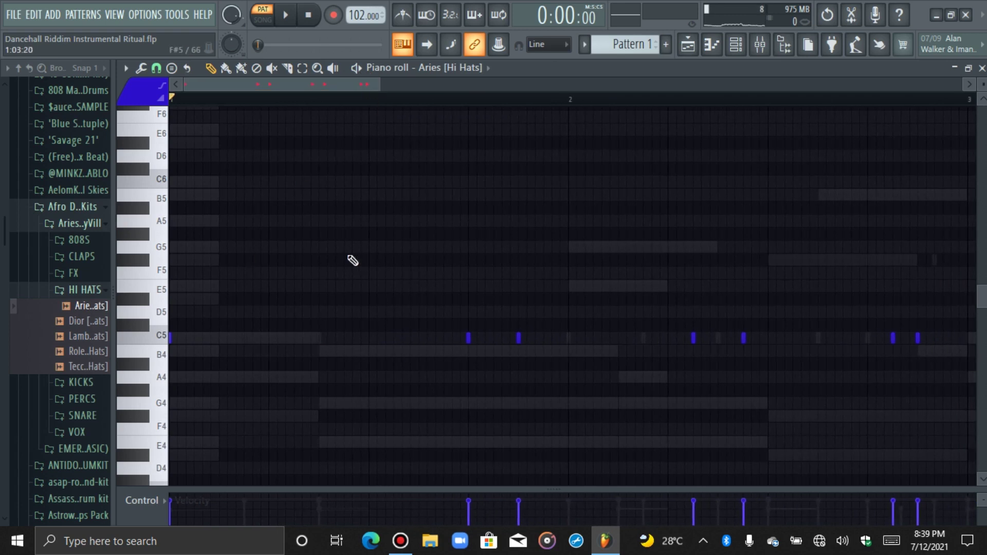
key("space")
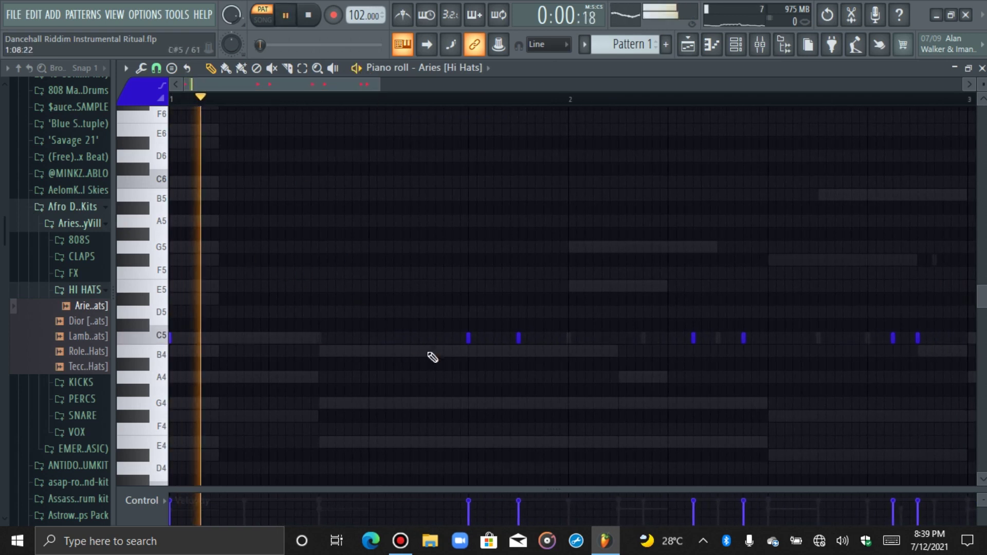
left_click(487, 337)
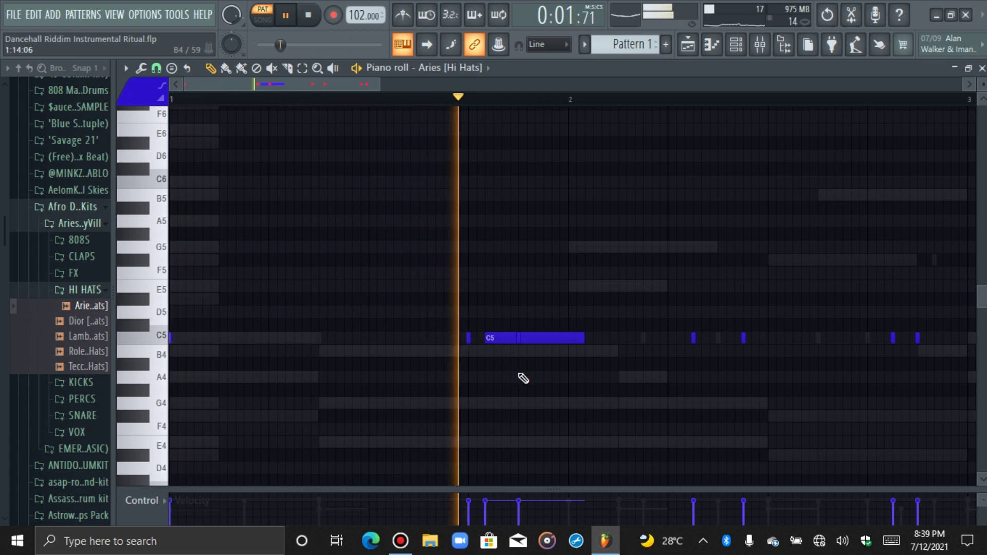
right_click(536, 339)
key("ctrl+z")
left_click(497, 341)
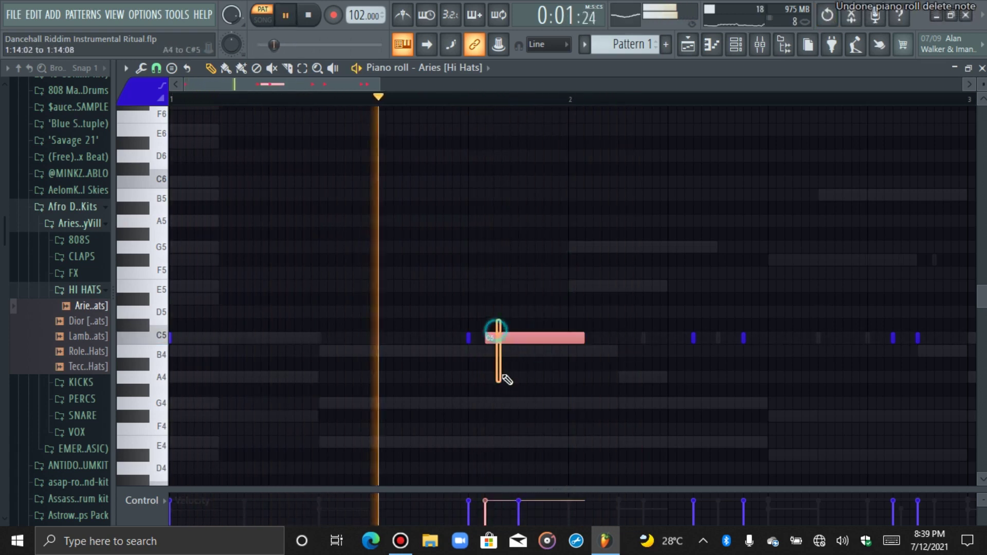
Step: Shorten the added C5 note to fit before the following hit and lower its velocity, then stop playback
key("space")
key("space")
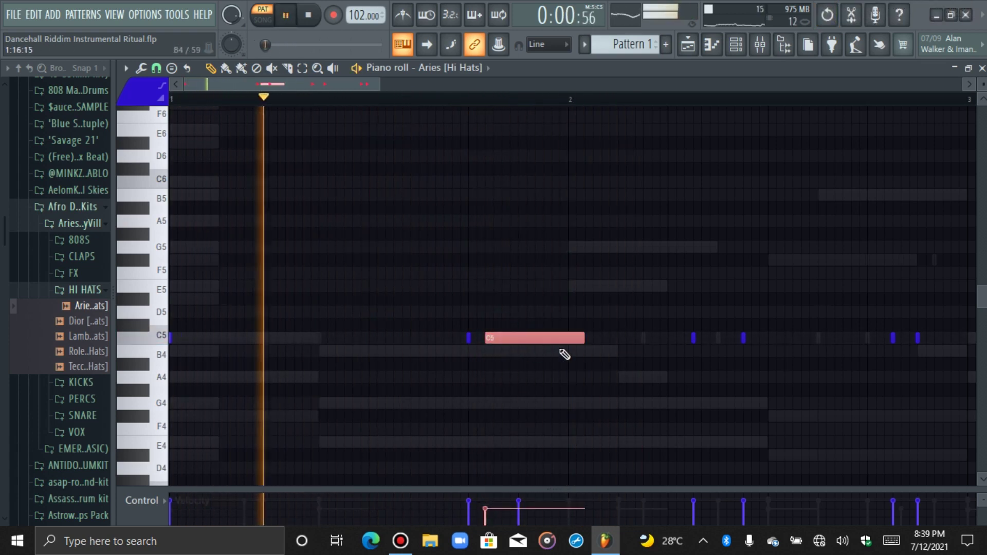
left_click_drag(578, 341, 495, 341)
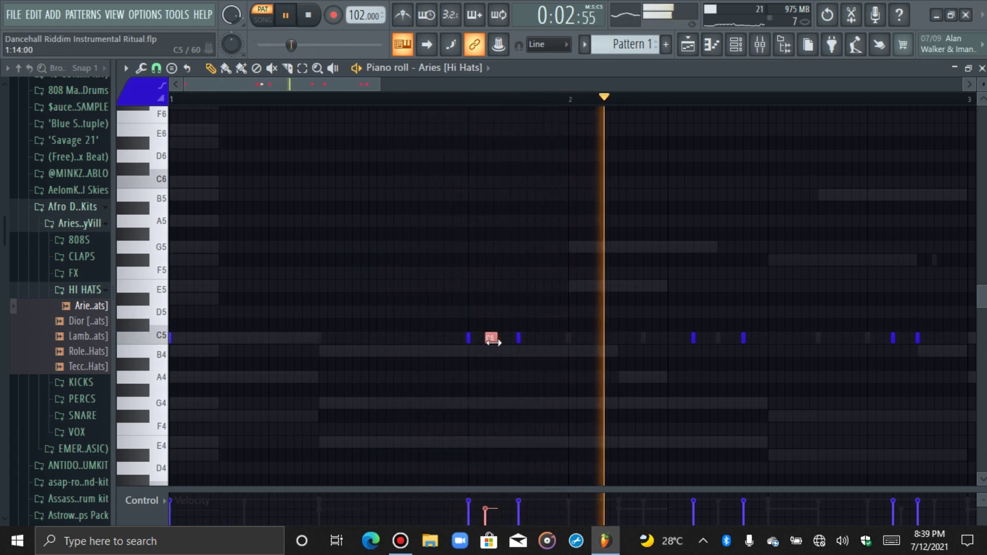
scroll(497, 339, "down", 1)
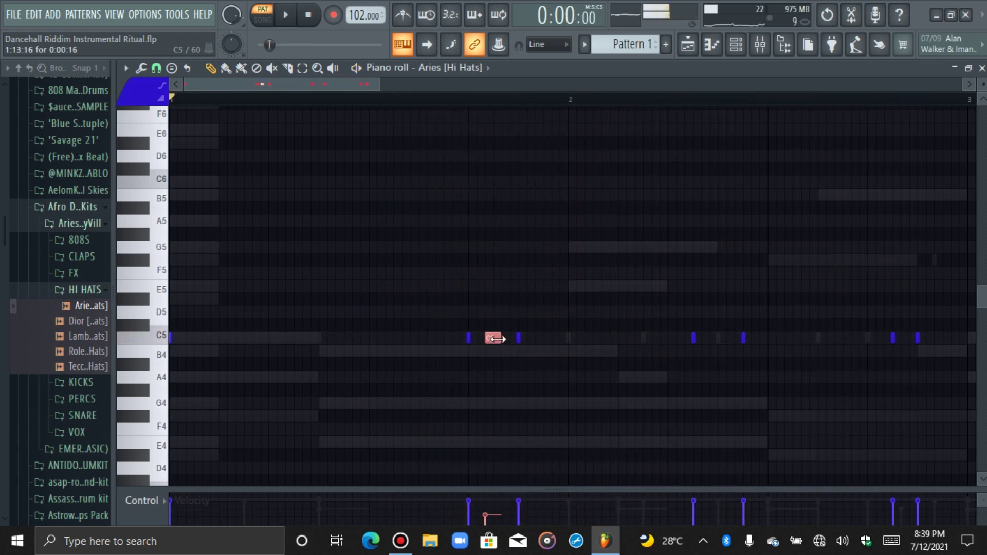
right_click(517, 371)
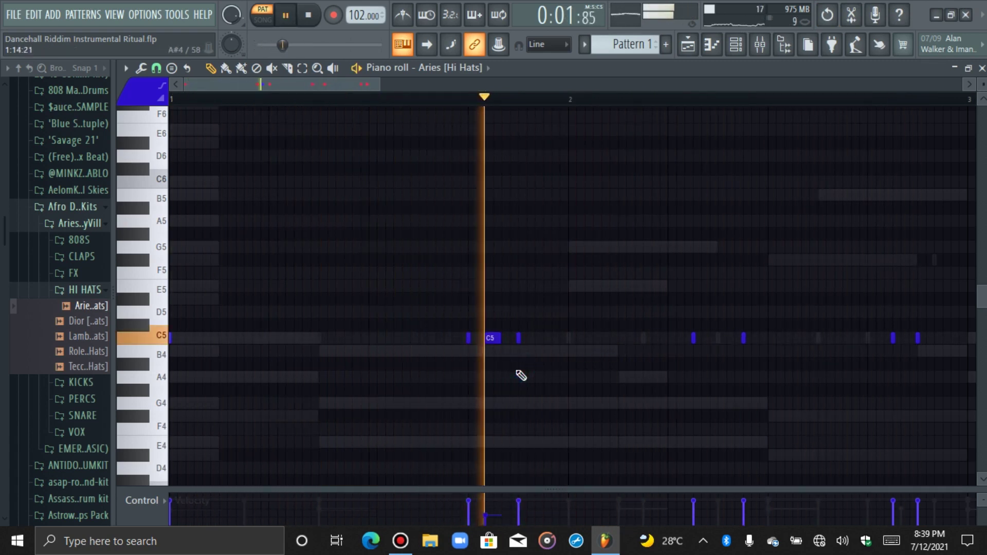
key("space")
Step: Place a one-step A4 note at 2:05:00, chop it into a fast roll and ramp the slices' velocities upward
left_click(675, 376)
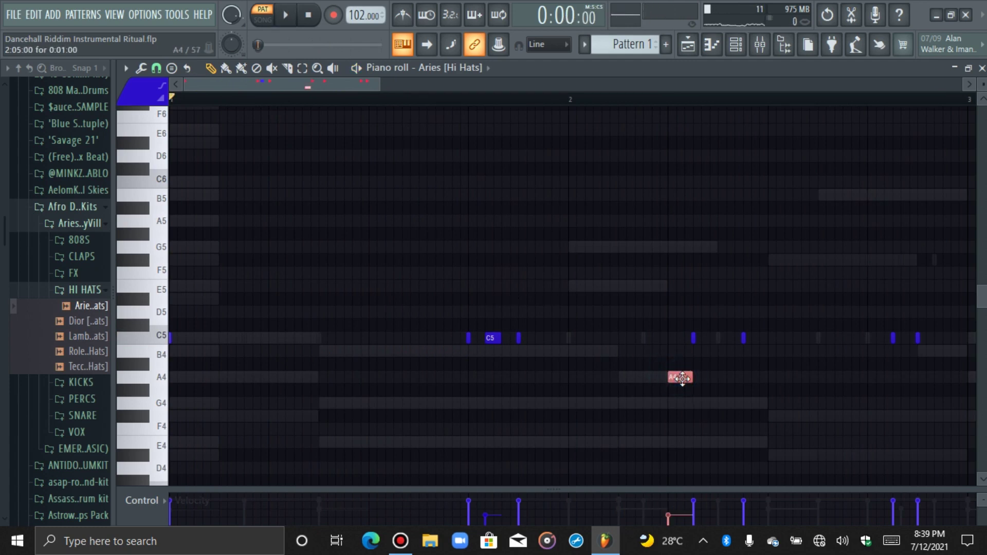
key("alt+u")
key("space")
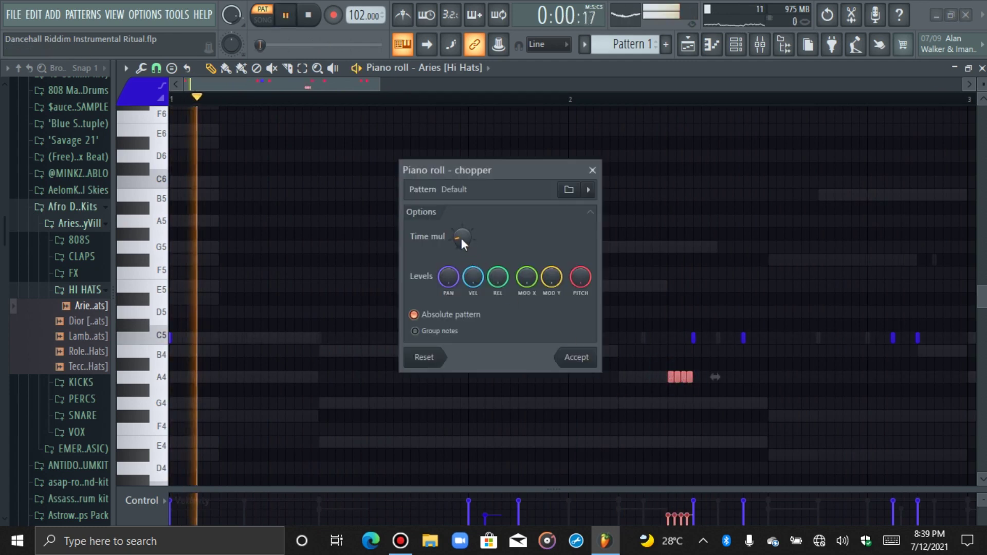
mouse_move(462, 239)
left_mouse_down()
mouse_move(461, 251)
mouse_move(460, 236)
left_mouse_up()
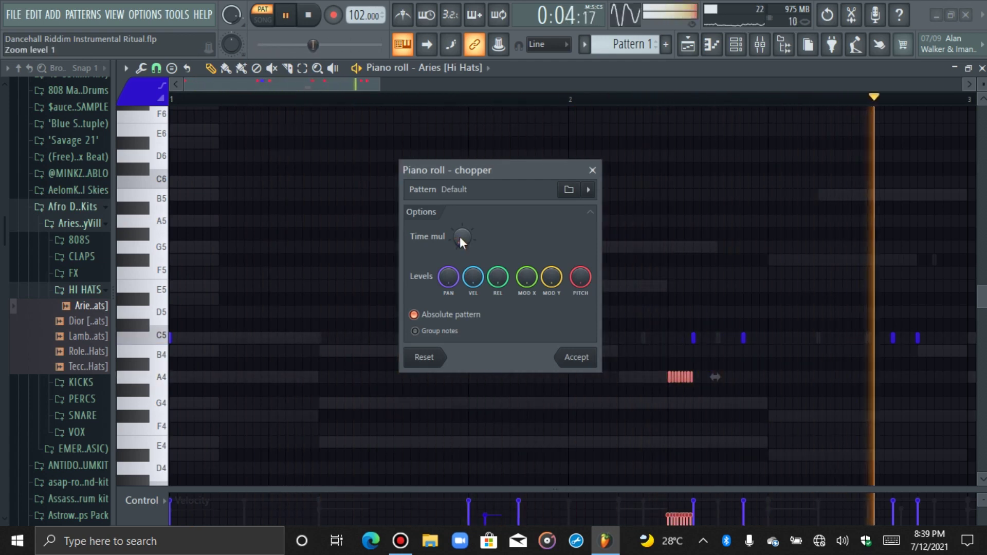
left_click(577, 357)
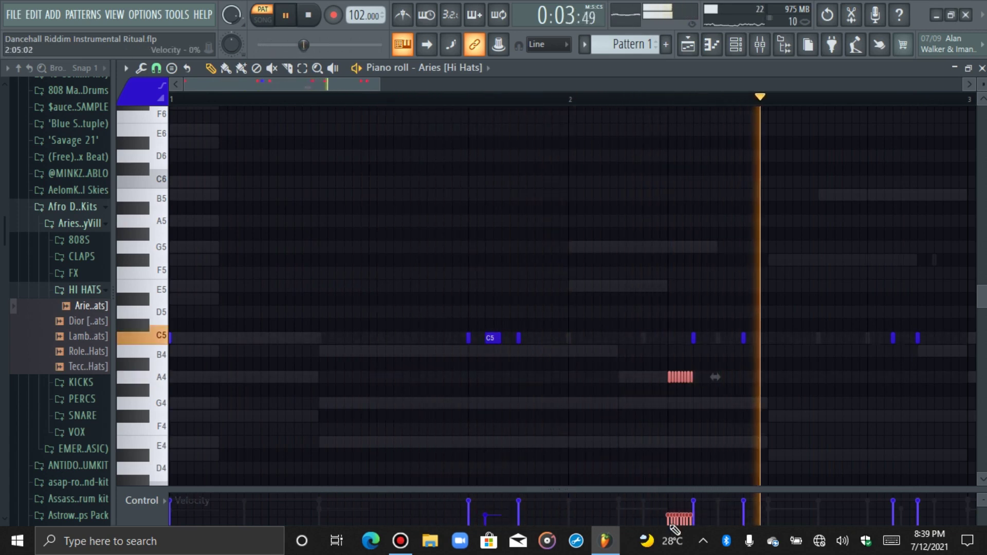
left_click_drag(669, 524, 695, 518)
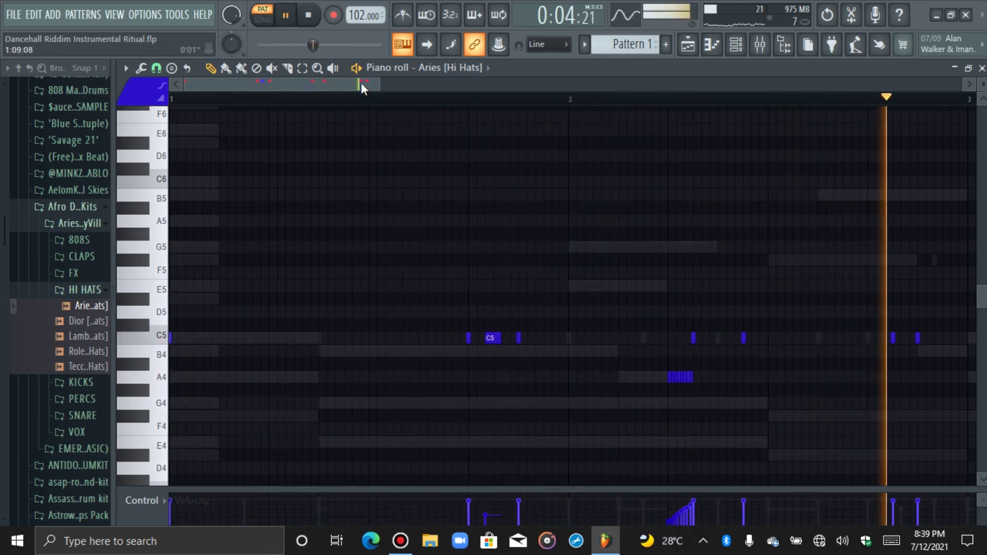
Step: Duplicate the hi-hat notes of bars 1 and 2 into bars 3 and 4, using an exact two-bar selection
left_click_drag(361, 84, 249, 95)
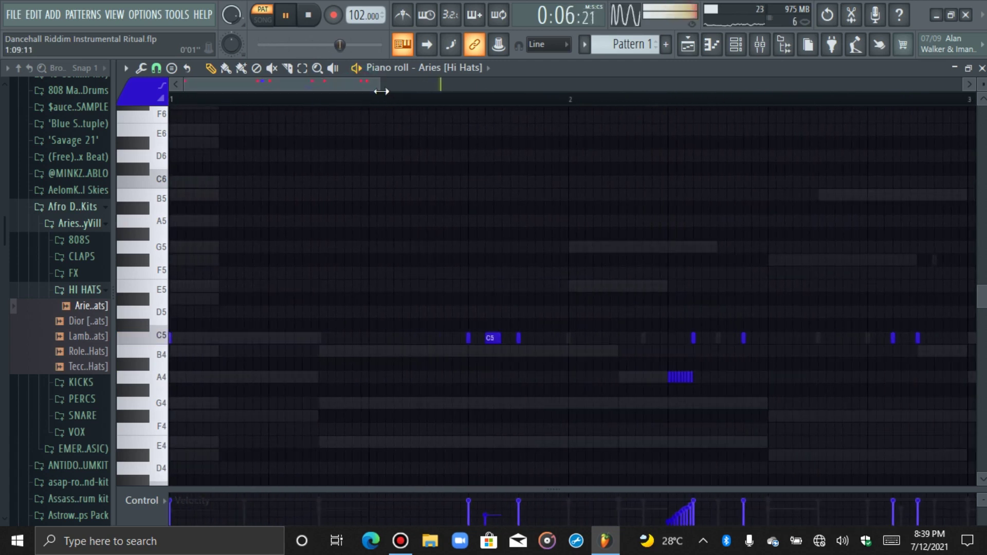
left_click_drag(381, 91, 584, 180)
key("space")
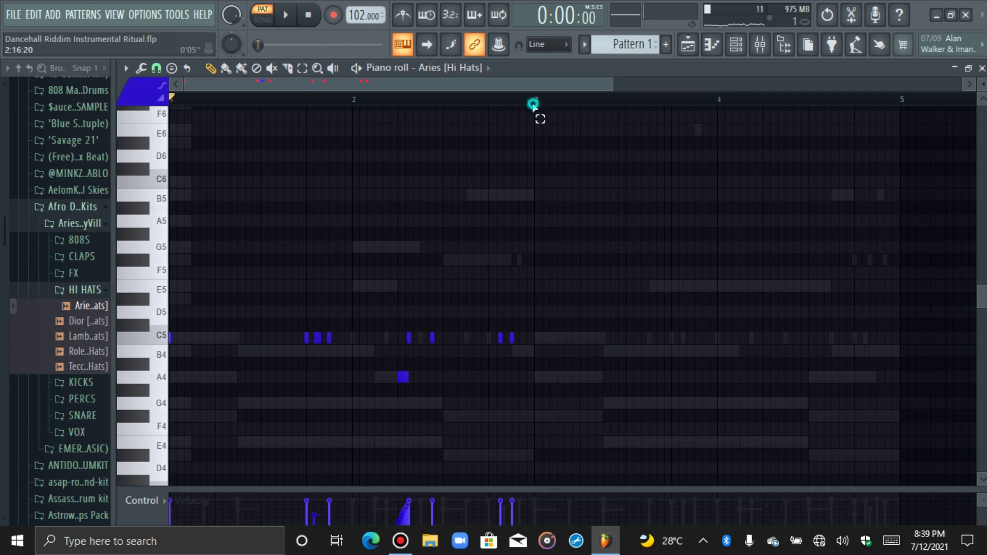
left_click_drag(533, 105, 171, 100)
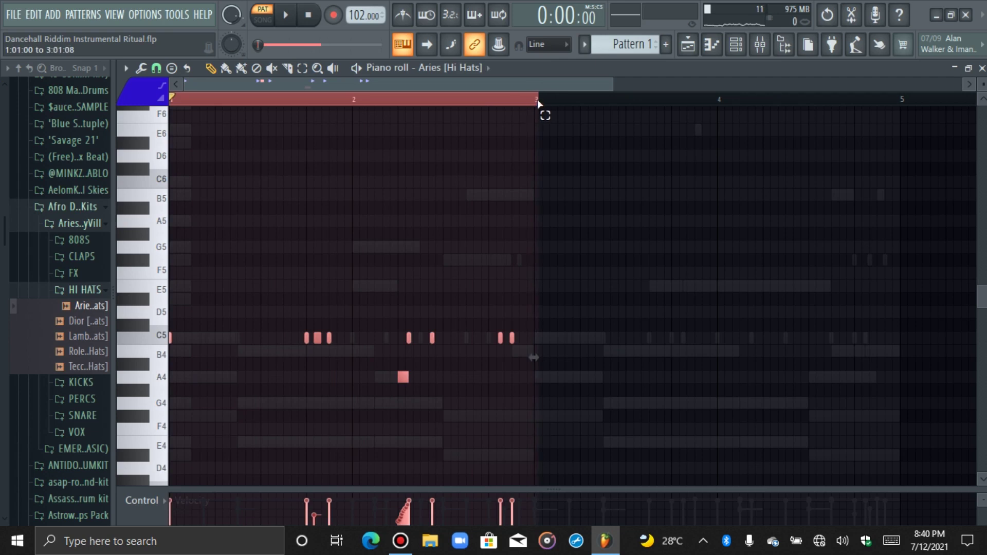
left_click_drag(615, 91, 452, 88)
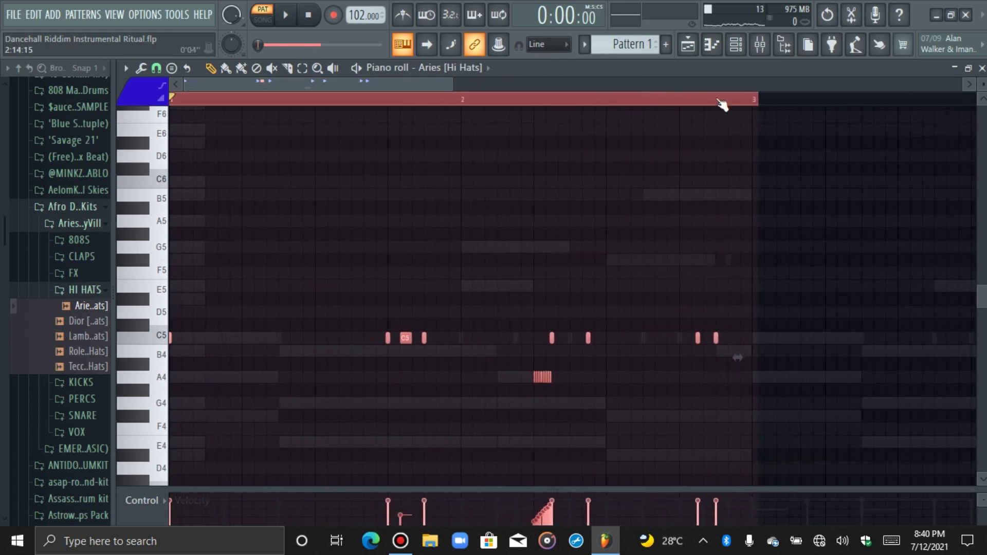
left_click(735, 231, "ctrl")
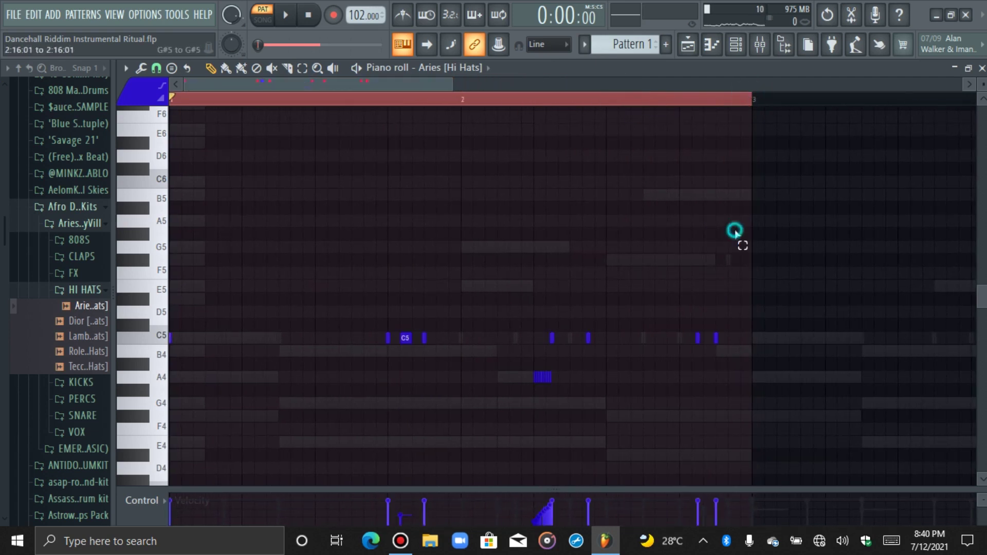
key("ctrl+b")
key("ctrl+d")
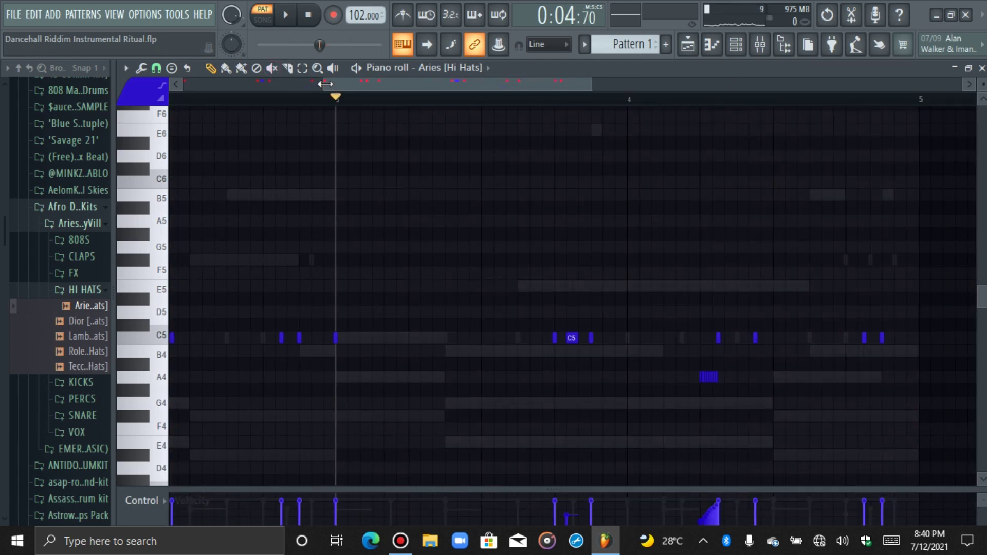
Step: Switch the note control lane to Pan and pan the C5 hit at 1:13 to the left
left_click_drag(325, 84, 184, 84)
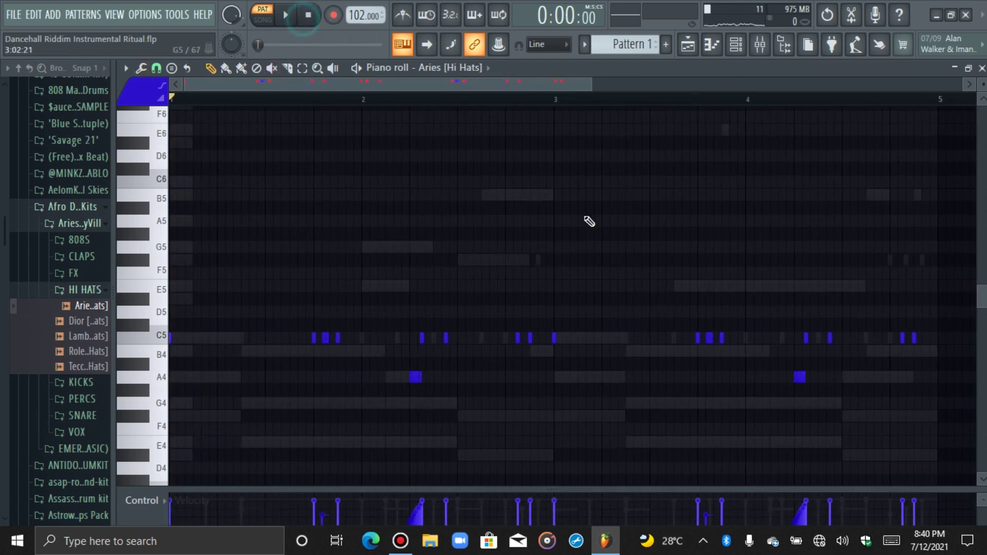
left_click_drag(593, 84, 571, 83)
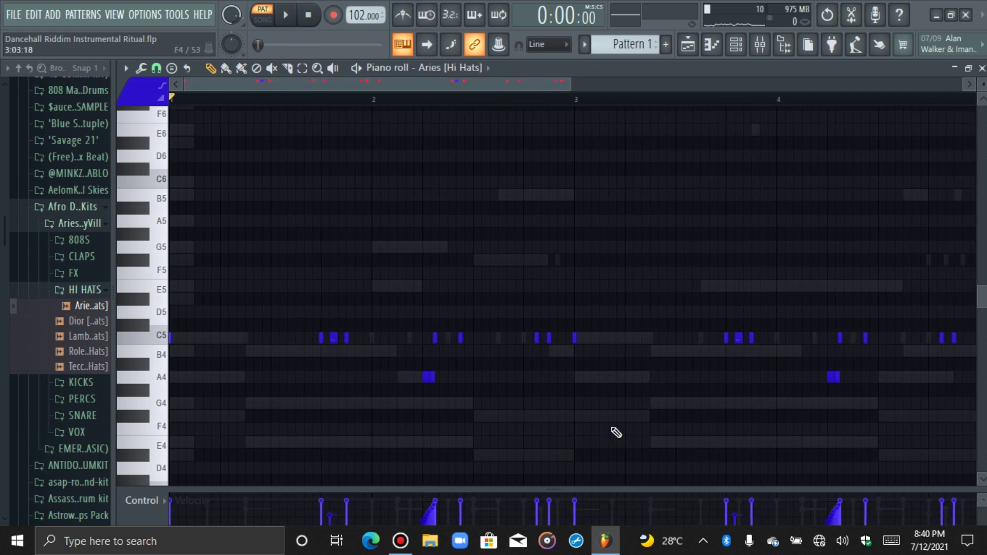
left_click(134, 500)
left_click(155, 437)
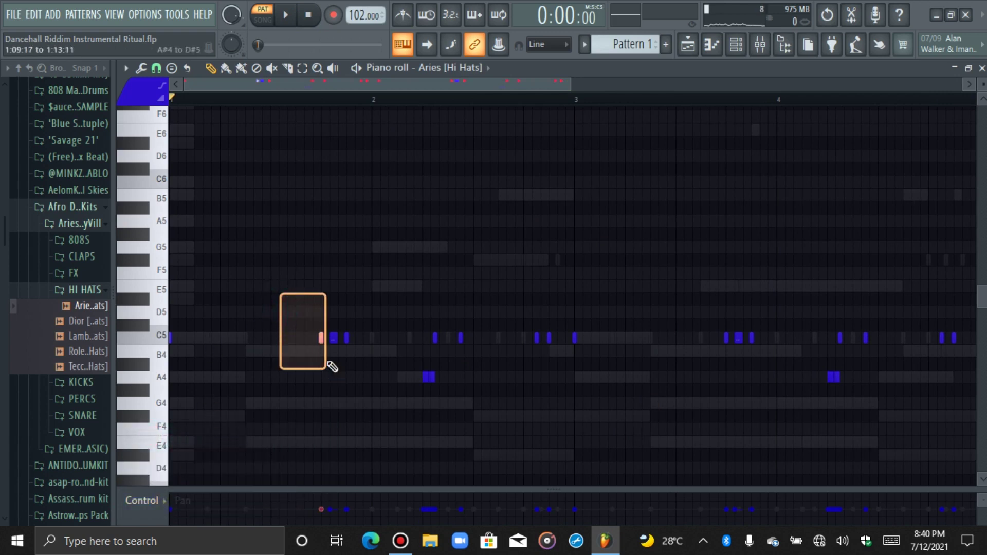
left_click_drag(332, 367, 332, 366)
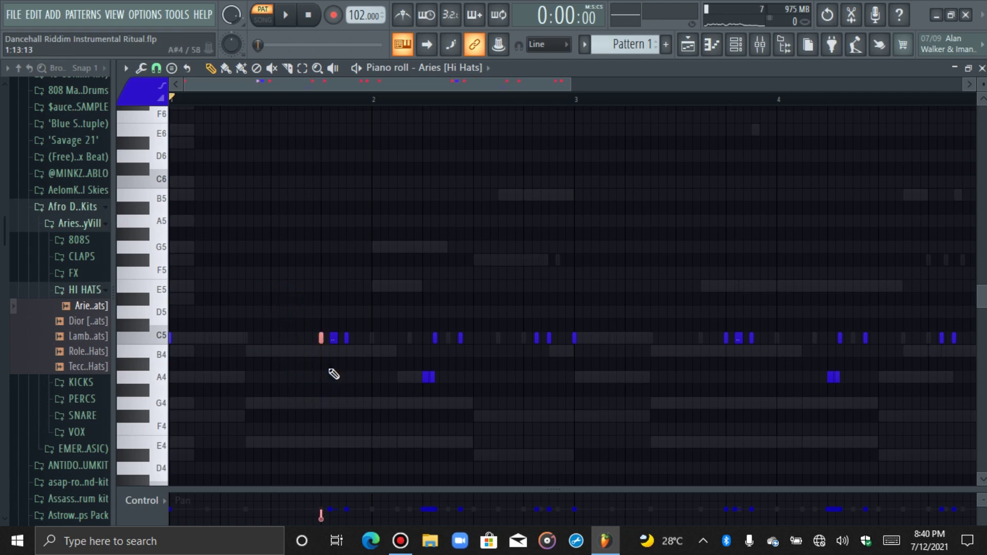
key("space")
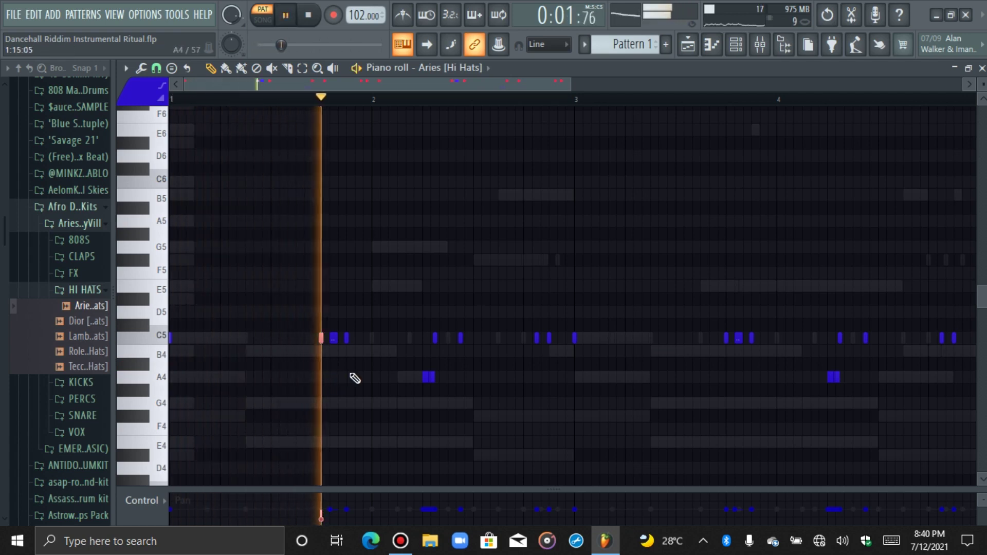
left_click(508, 378)
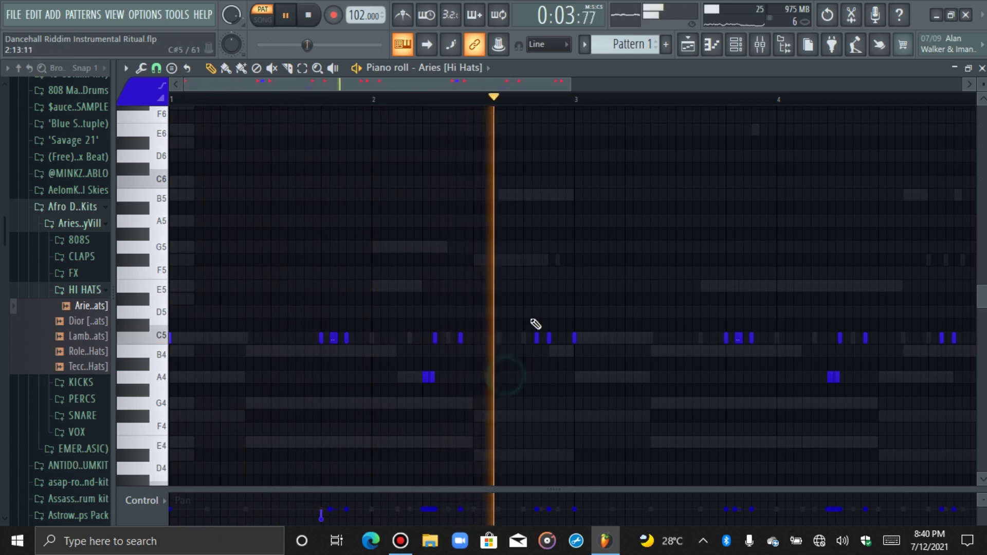
Step: Pan the first of the two closing C5 hits in bar 2 to the right and the second to the left
left_click_drag(530, 311, 560, 374)
key("space")
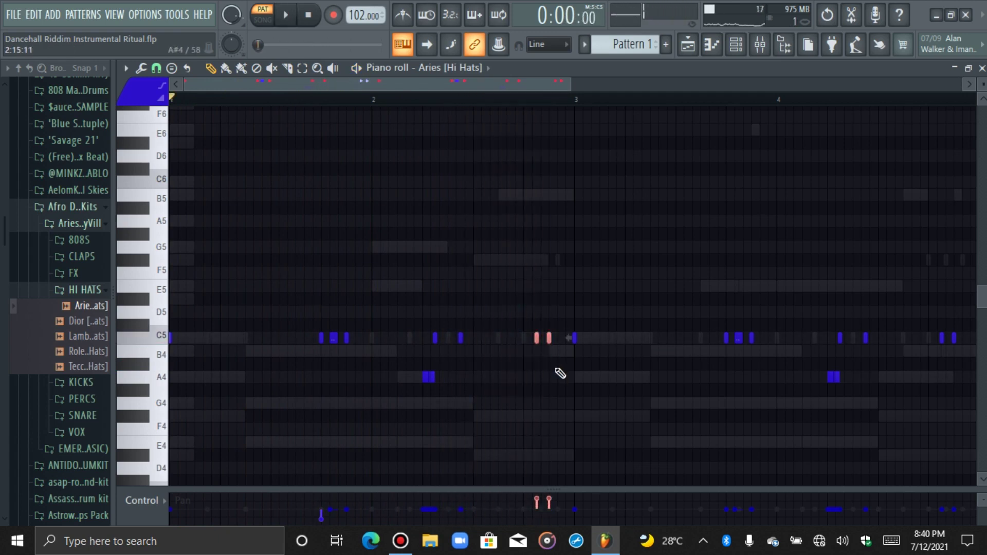
key("space")
left_click(549, 338)
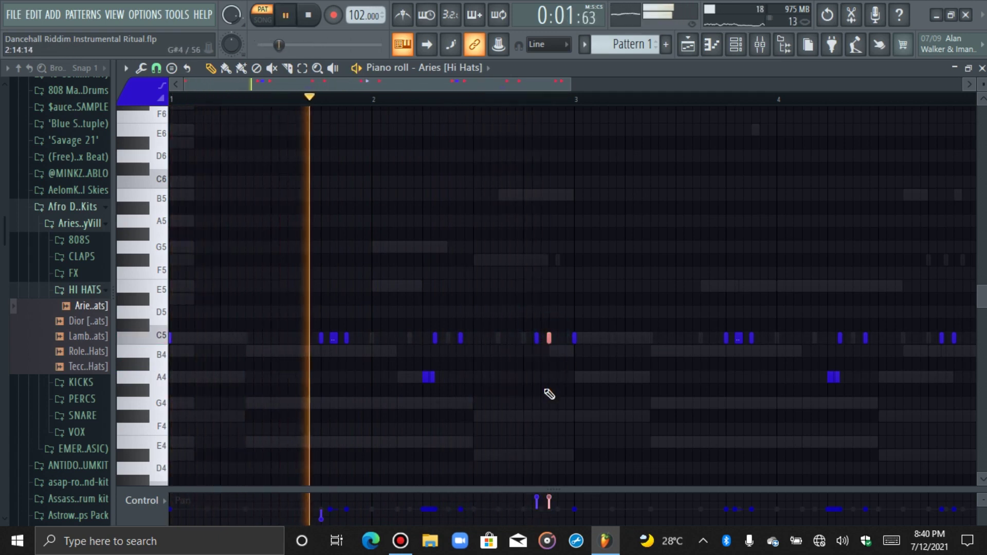
scroll(545, 390, "down", 8)
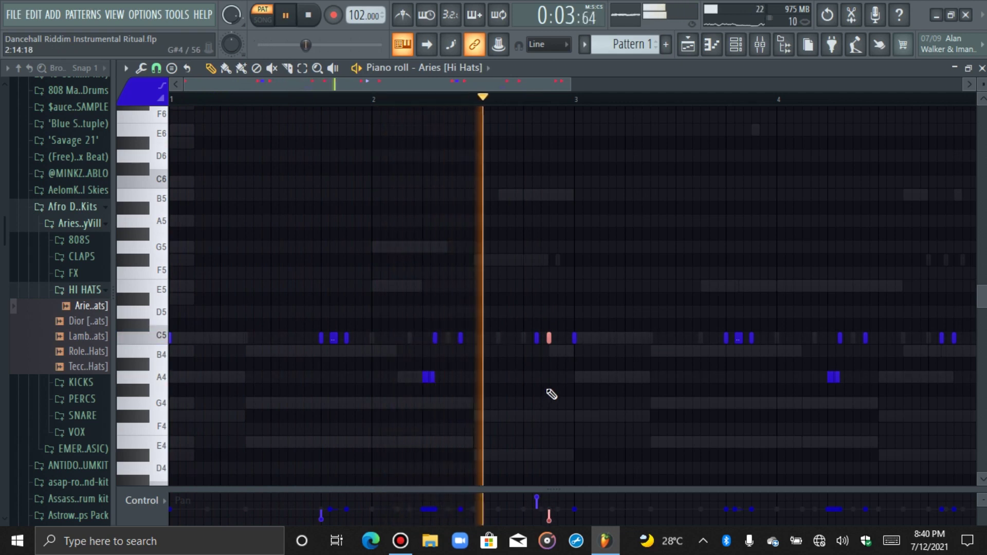
left_click(556, 392)
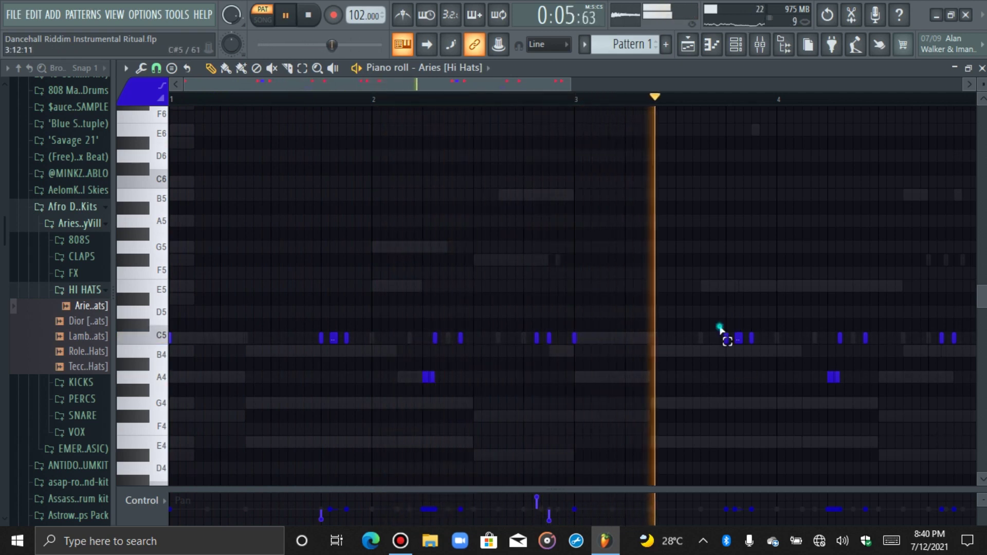
Step: Pan the three closing C5 hits of bar 3 right, left and right, and pan the A4 roll in bar 4 left
left_click_drag(720, 328, 767, 370)
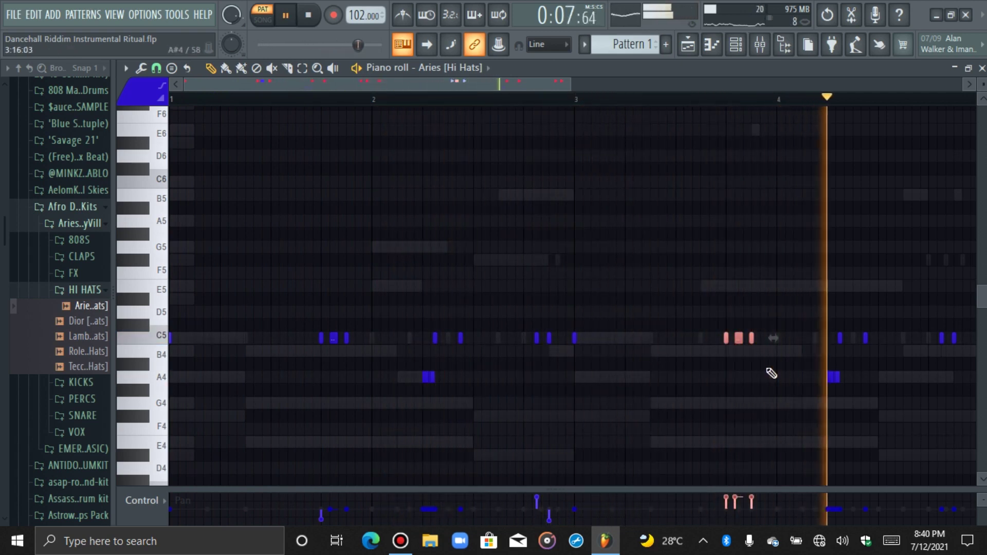
left_click(739, 337)
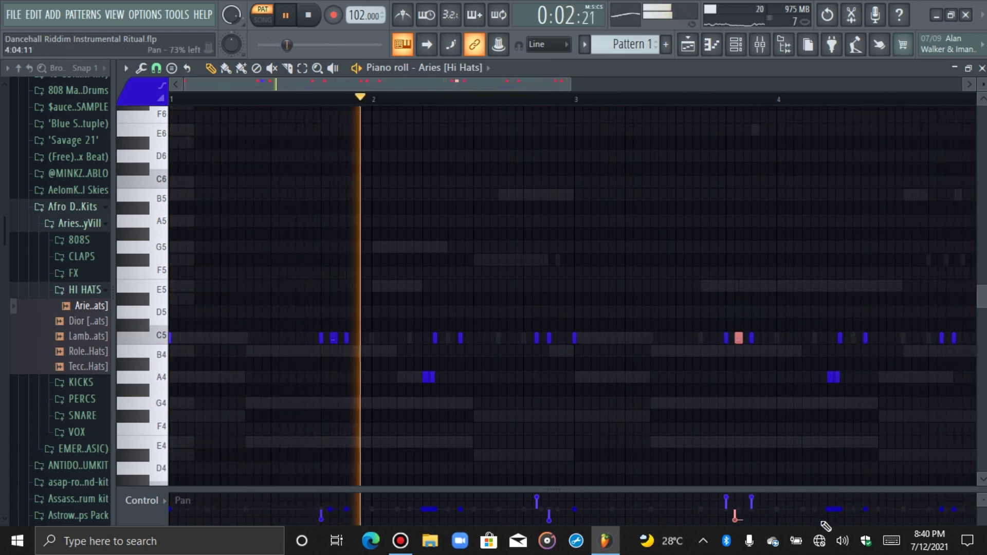
left_click(829, 513)
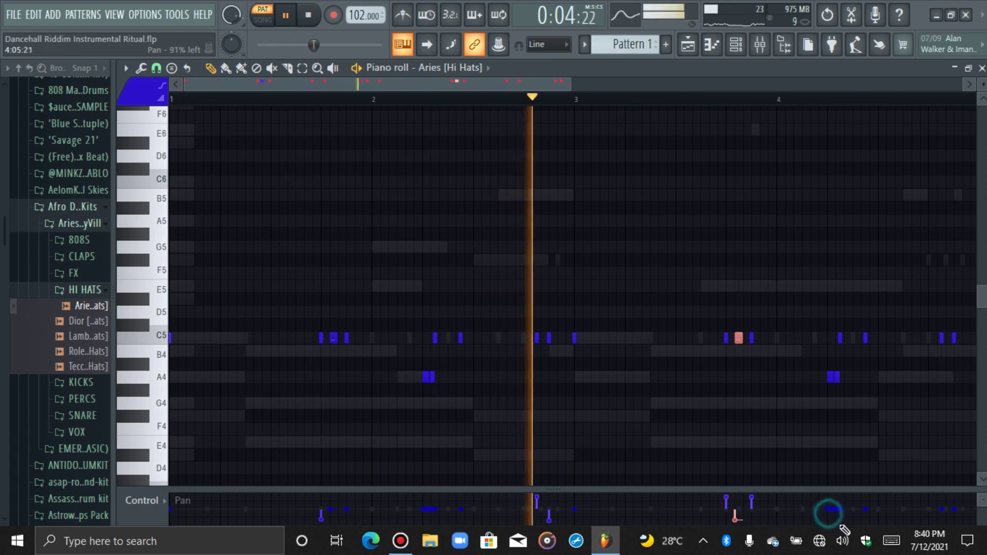
left_click(832, 377)
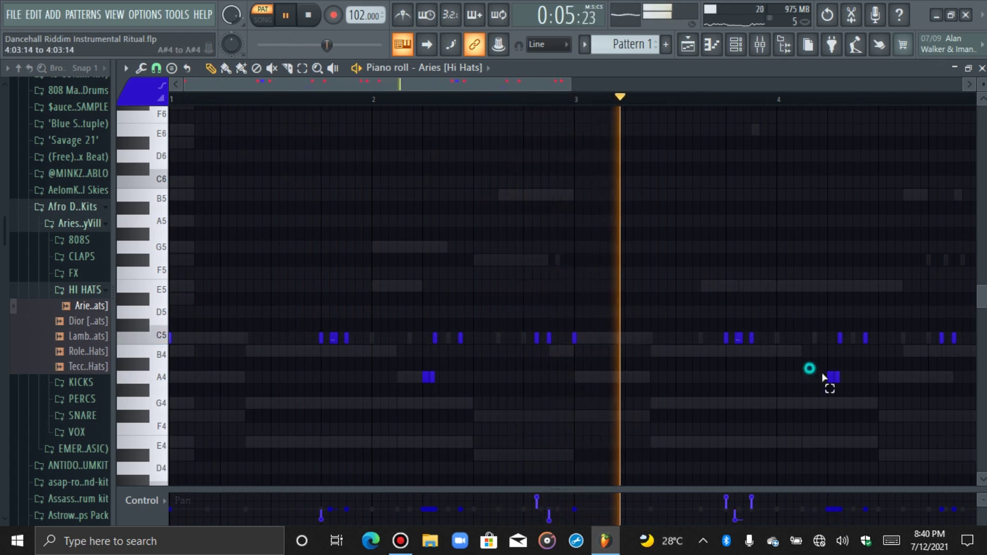
left_click(831, 522)
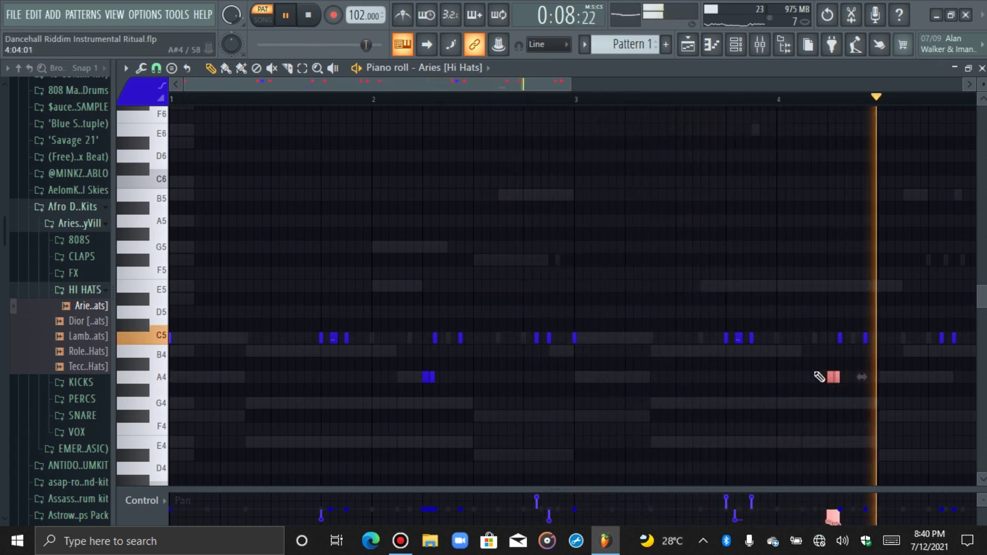
Step: Clear the hi-hat note selection, switch the note control lane back to Velocity and stop playback
left_click(442, 213)
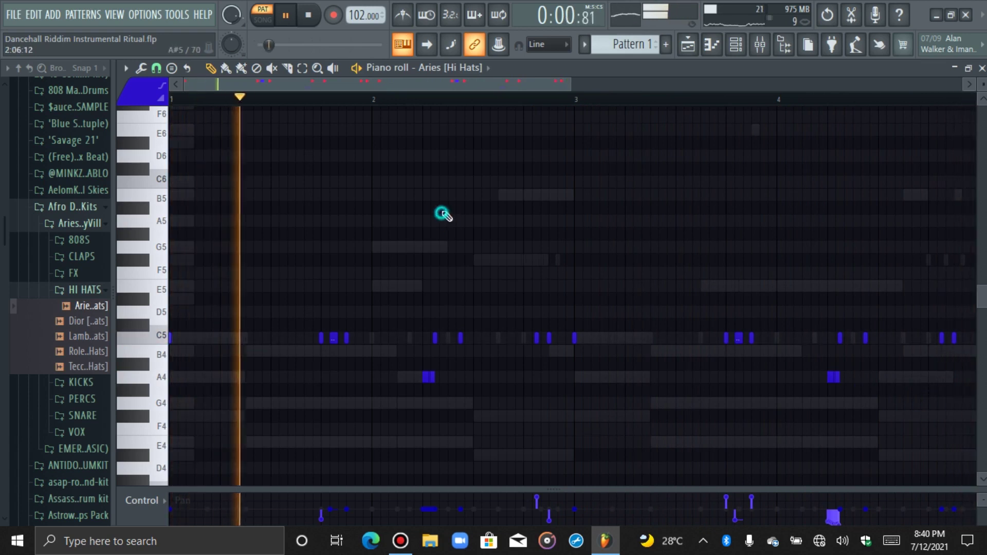
left_click(140, 500)
left_click(153, 448)
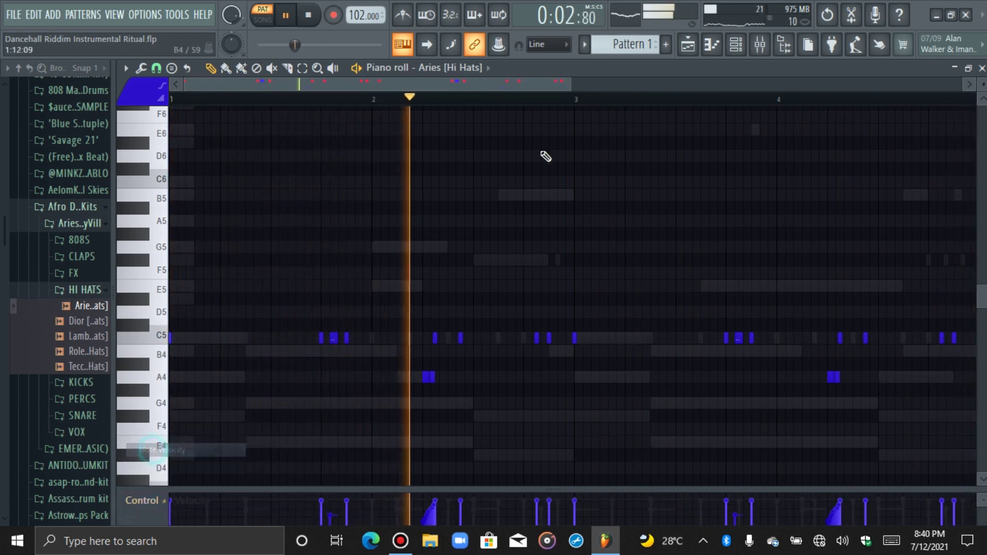
key("space")
Step: Collapse the Afro Drum Kits folder in the browser and select all channels in the channel rack
left_click(731, 54)
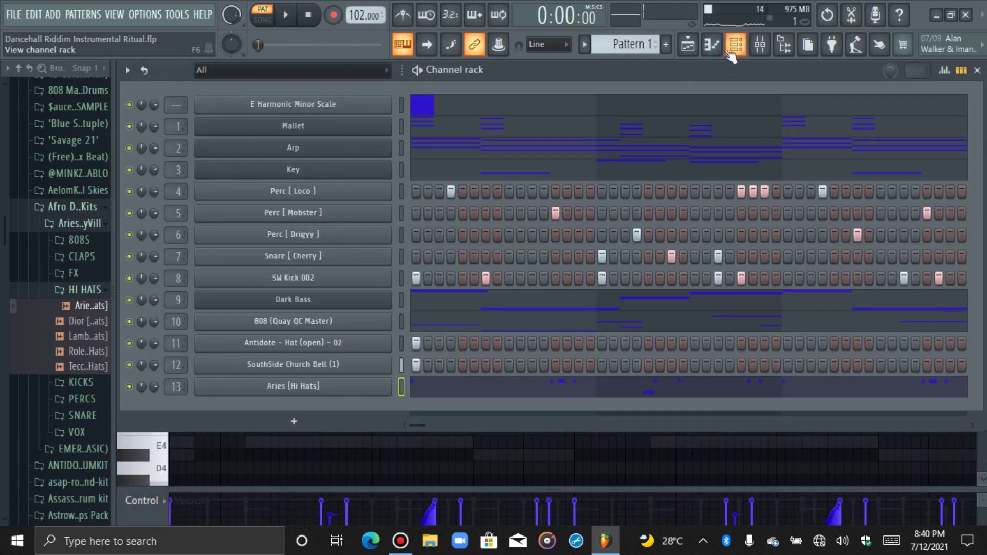
left_click(88, 292)
left_click(74, 211)
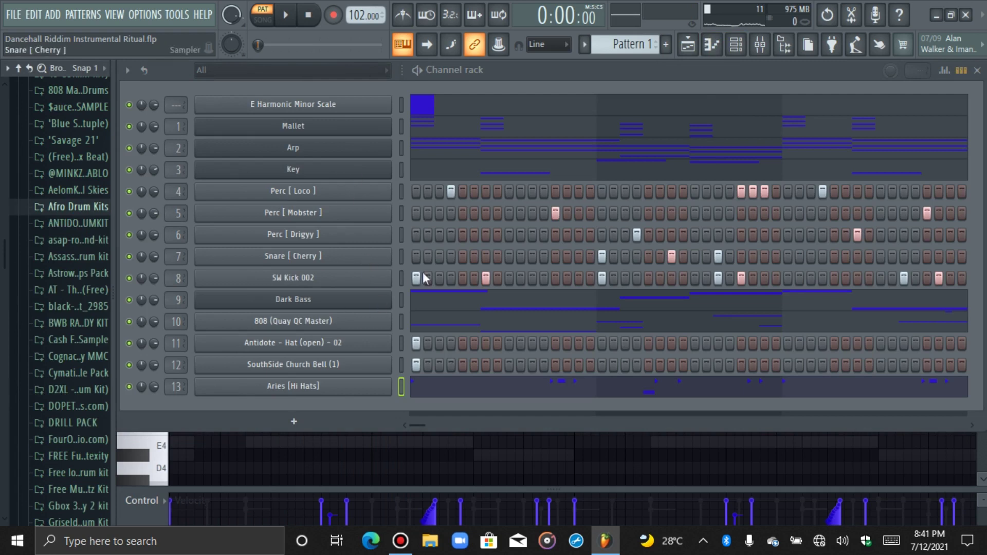
right_click(401, 105)
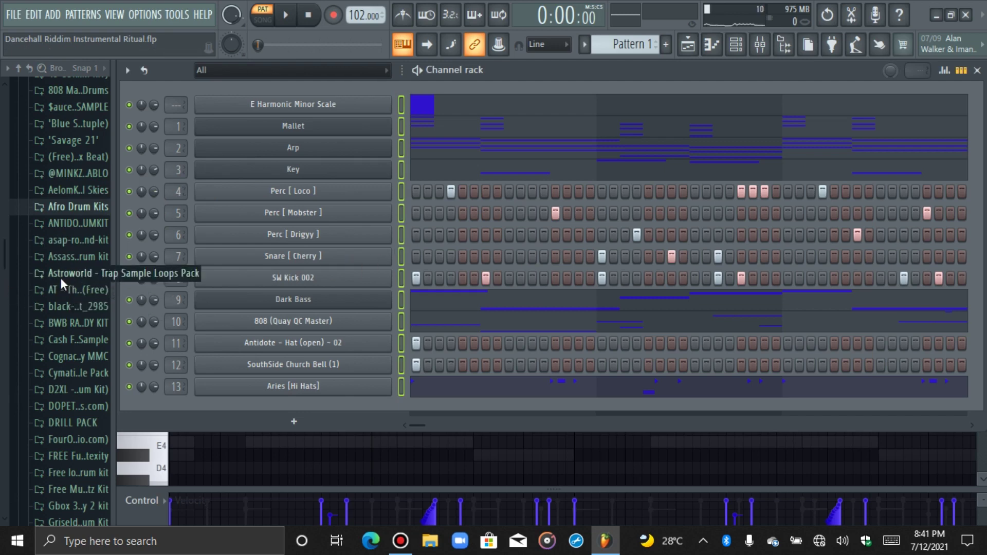
Step: Add Z6 OPEN HAT 1 from the FORNUTO kit in the TB Digital folder as a new channel routed to Insert 14
scroll(61, 277, "down", 15)
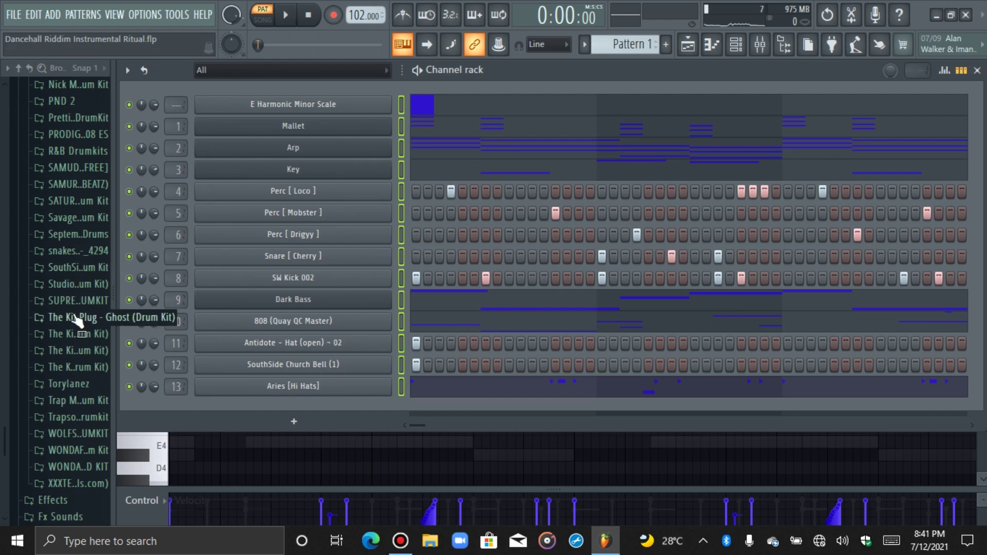
scroll(69, 406, "down", 4)
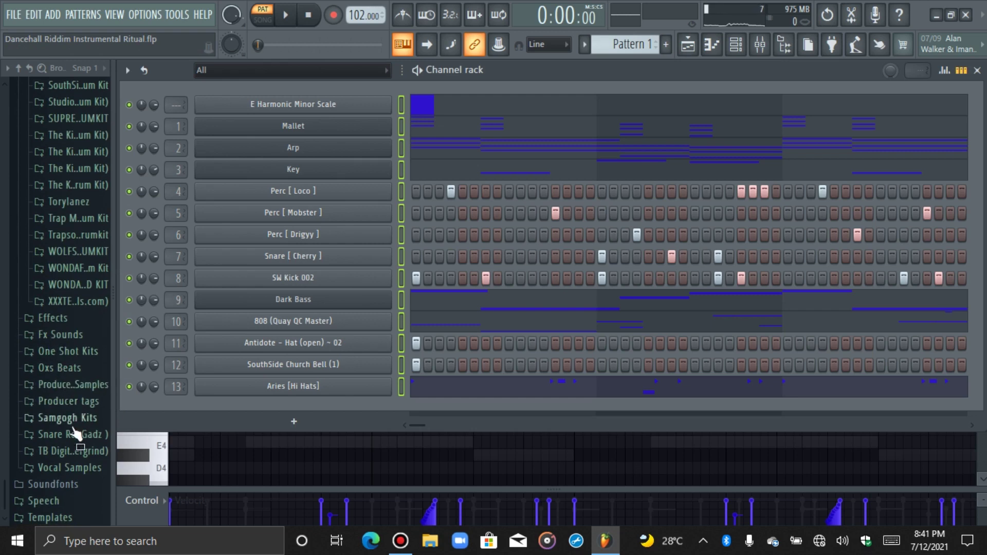
left_click(72, 452)
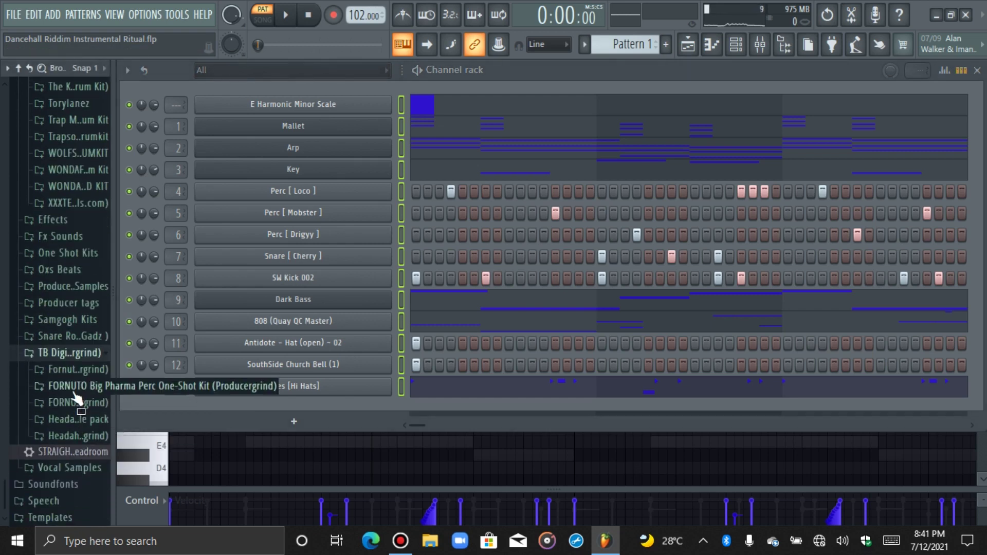
left_click(75, 404)
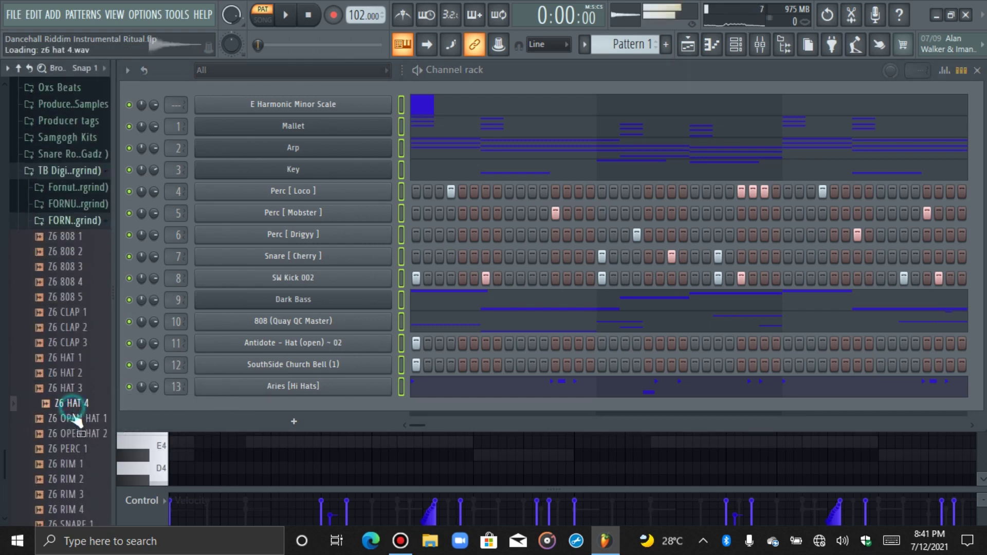
left_click(73, 419)
left_click_drag(72, 419, 254, 404)
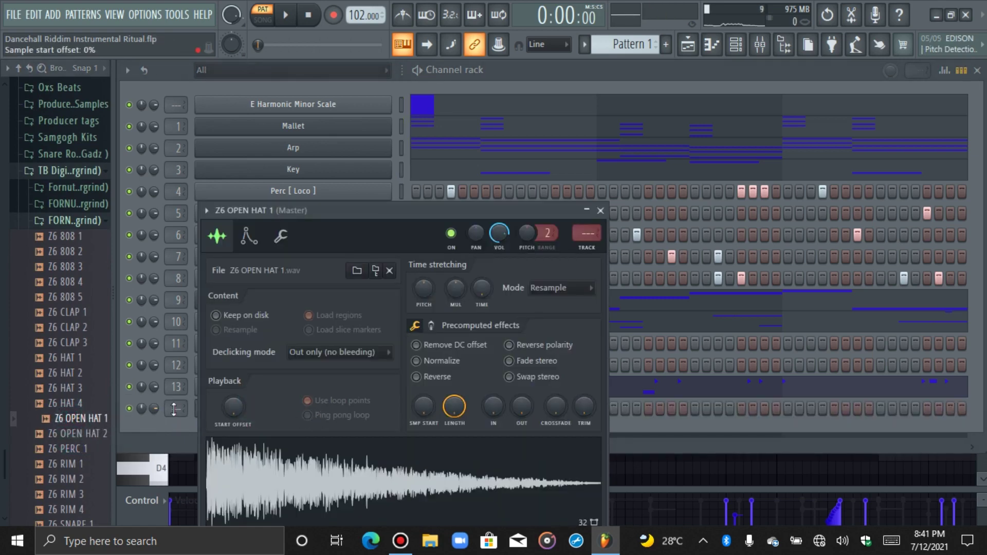
left_click(173, 409)
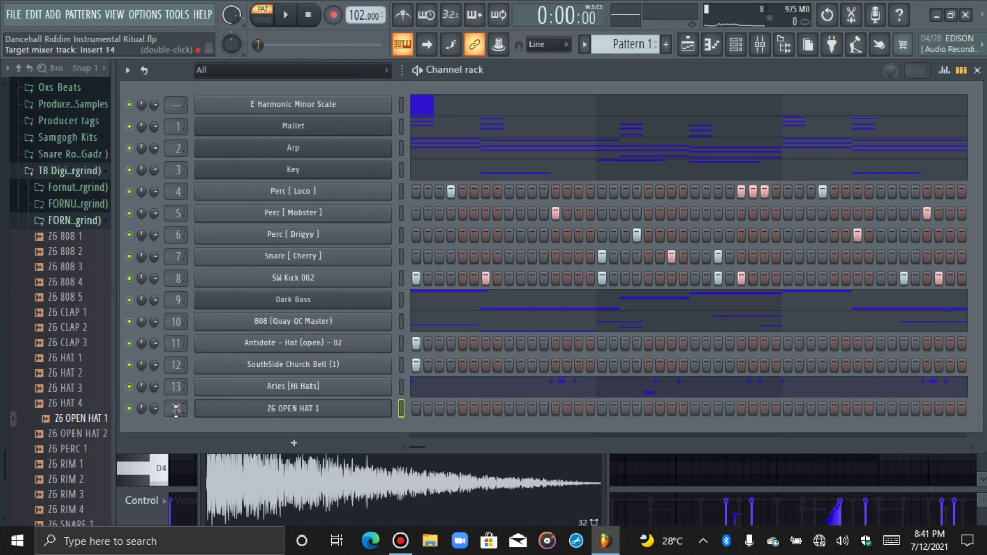
Step: Place Z6 OPEN HAT 1 hits on steps 7, 11 and 27 while auditioning the pattern
key("space")
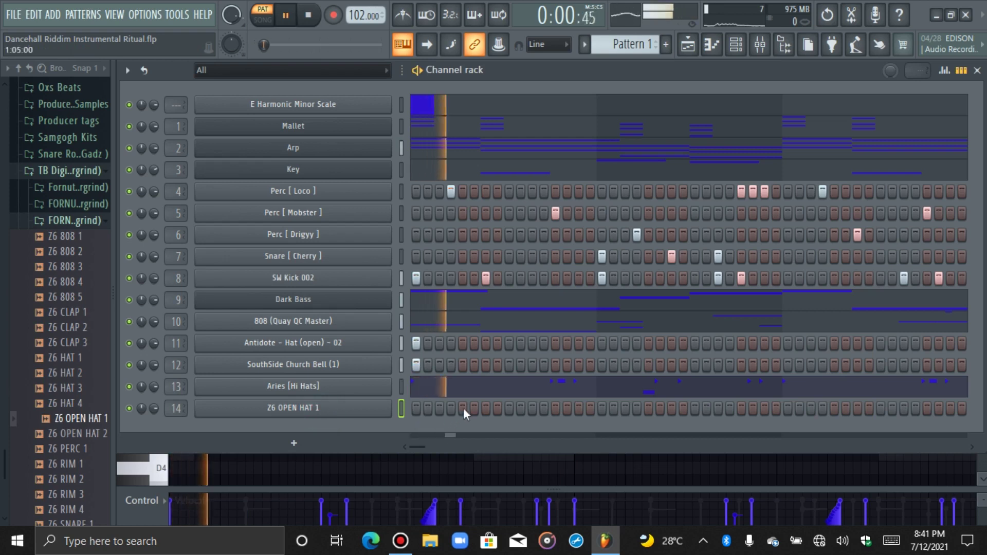
left_click(531, 413)
key("space")
key("space")
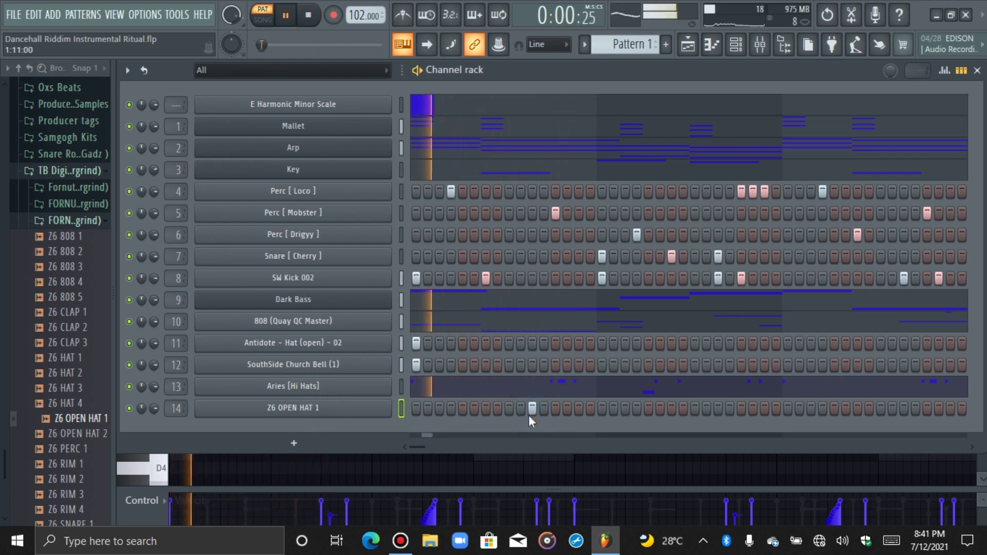
key("space")
key("space")
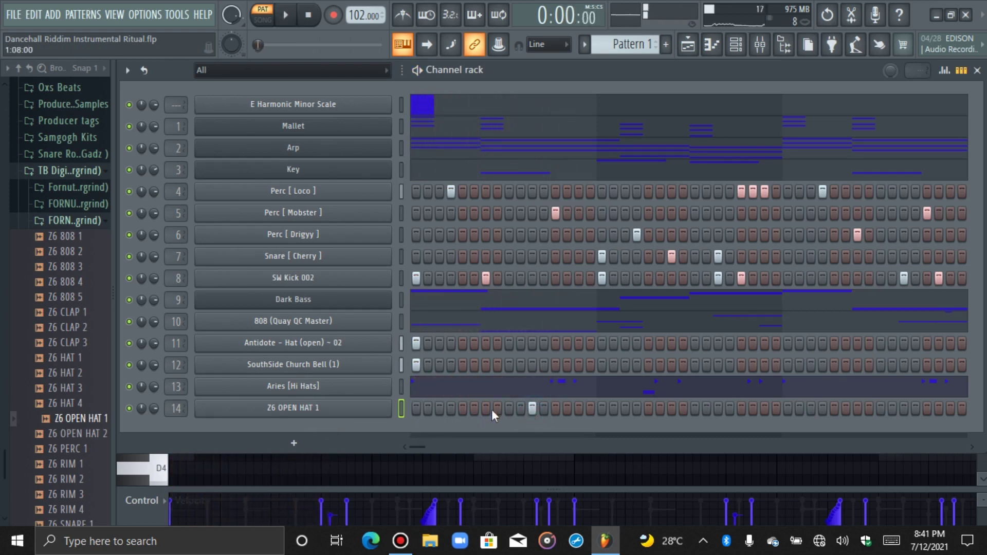
key("space")
key("space")
left_click(486, 408)
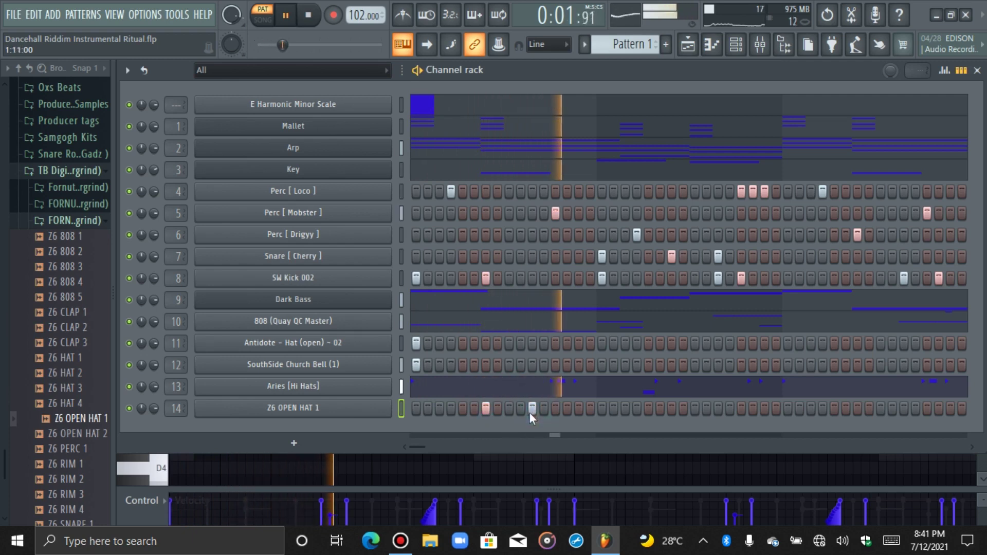
left_click(718, 410)
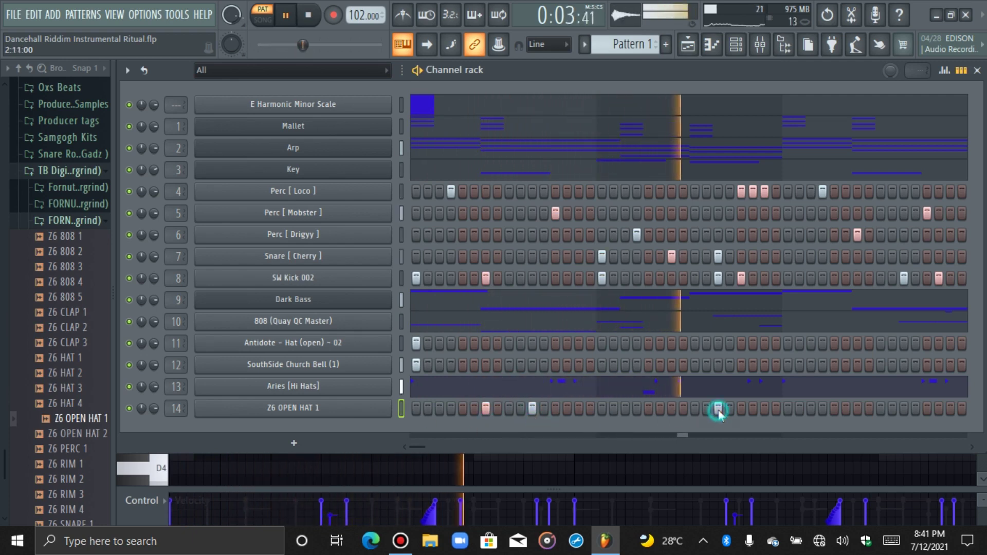
key("space")
key("space")
Step: Try an extra Z6 OPEN HAT 1 hit on step 31 during playback and remove it
left_click(765, 408)
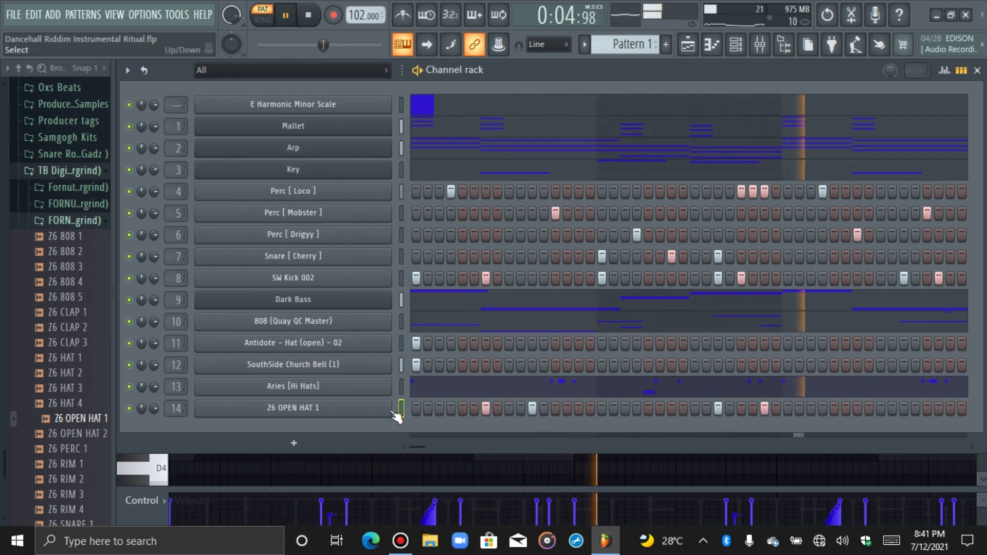
left_click(764, 408)
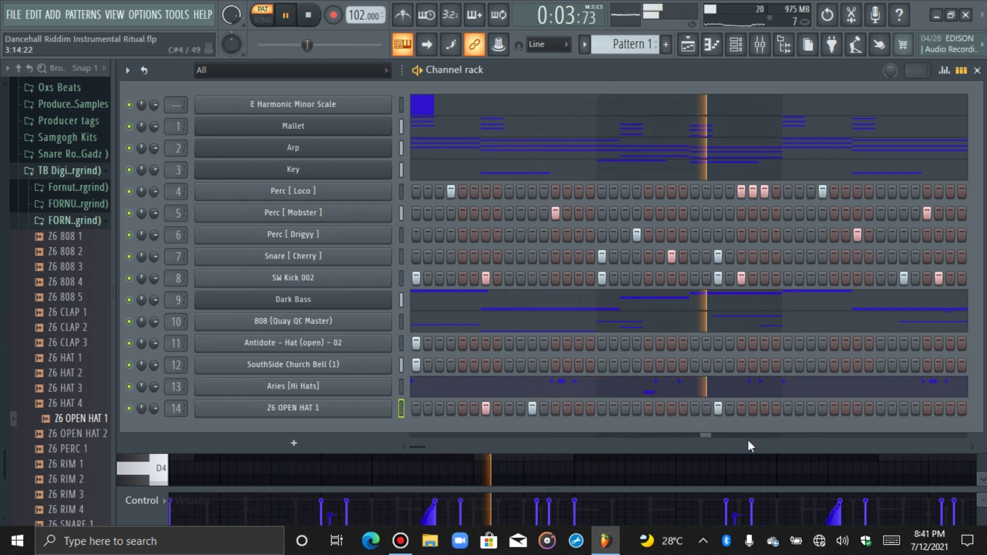
key("space")
key("space")
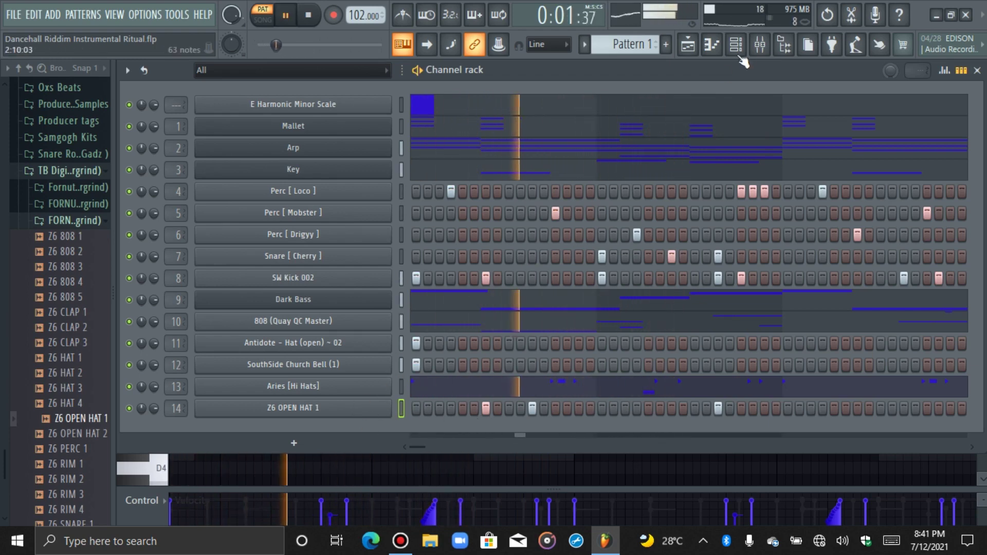
Step: Lower Insert 14's volume to 83% and add Fruity Parametric EQ 2 with band 7 pulled fully down and band 6 raised
left_click(760, 45)
scroll(375, 307, "down", 4)
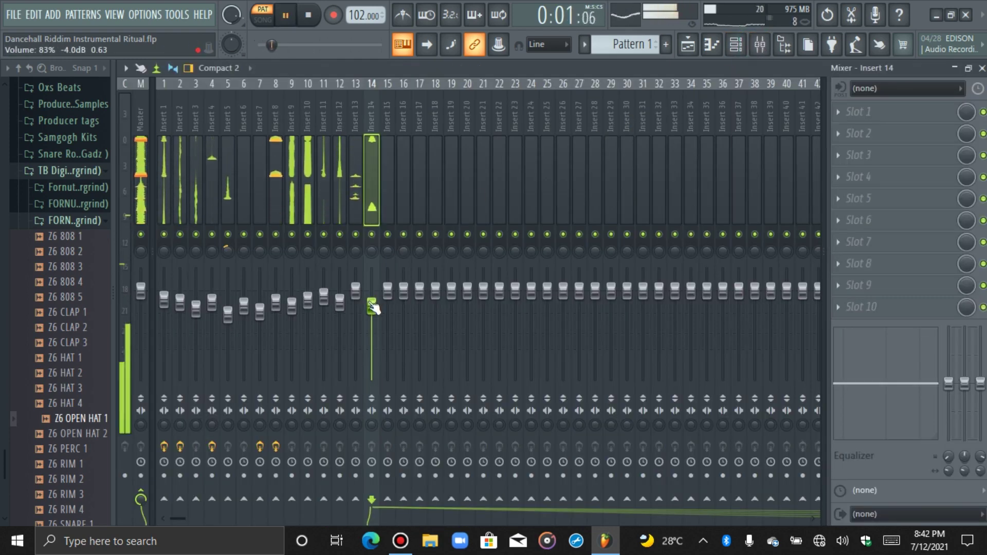
left_click(884, 114)
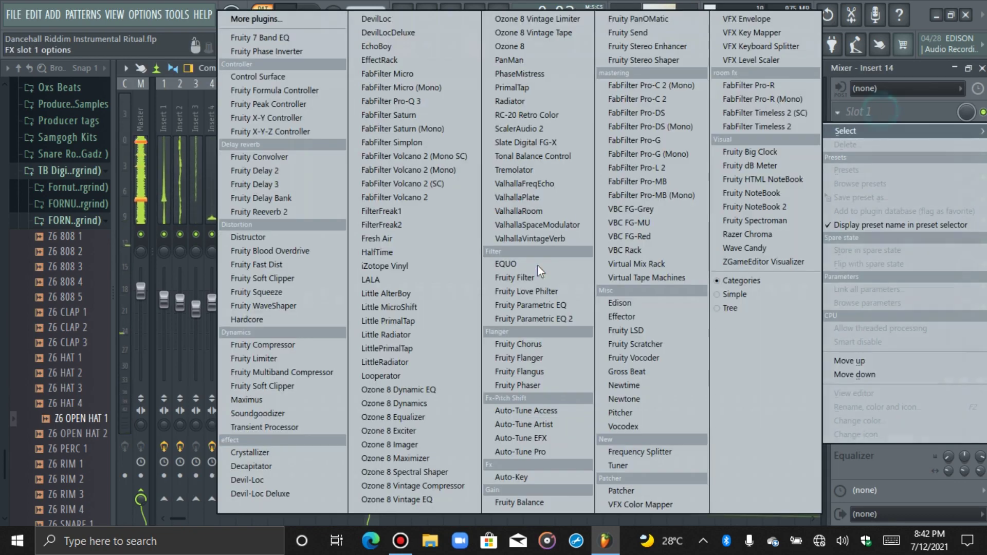
left_click(544, 318)
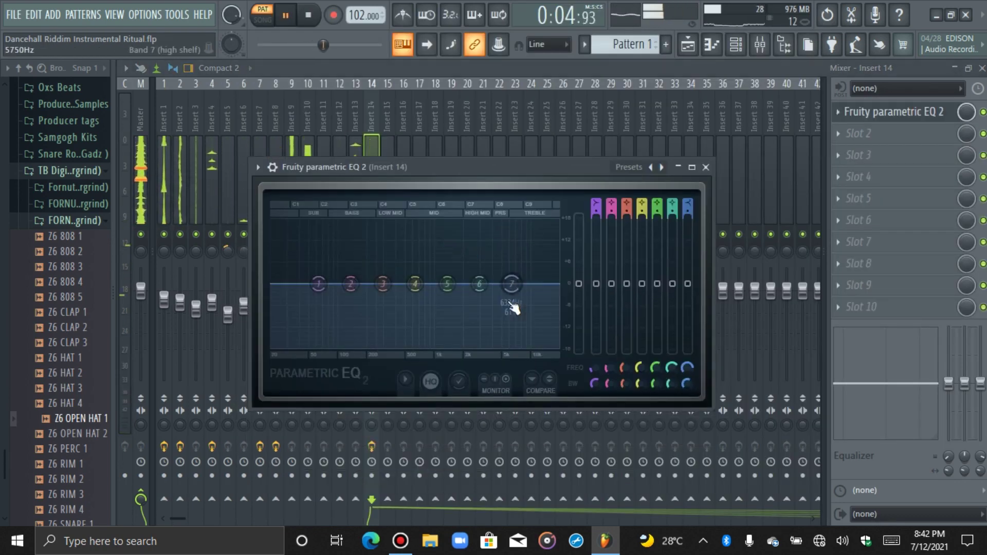
left_click_drag(511, 285, 507, 350)
left_click_drag(480, 284, 480, 263)
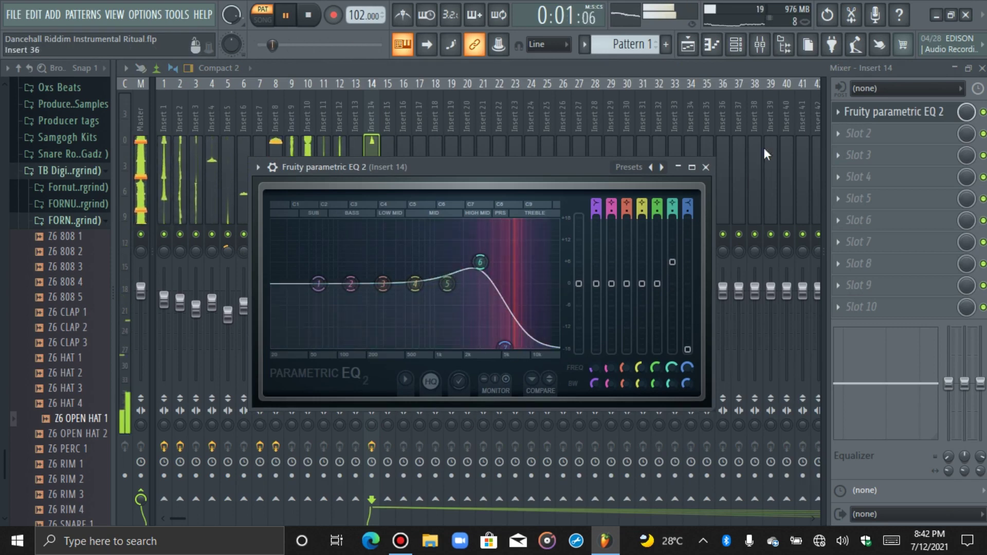
left_click(873, 122)
left_click(863, 134)
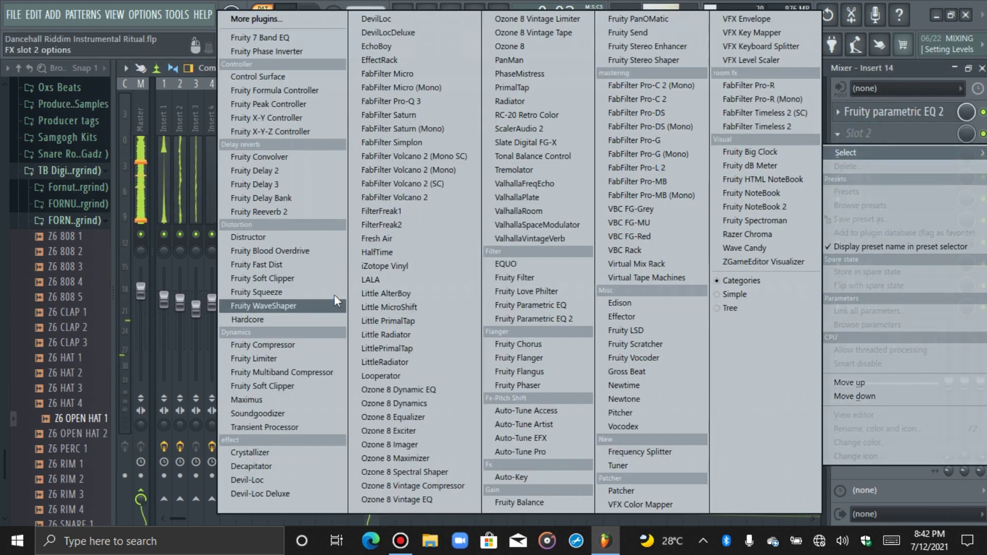
left_click(506, 319)
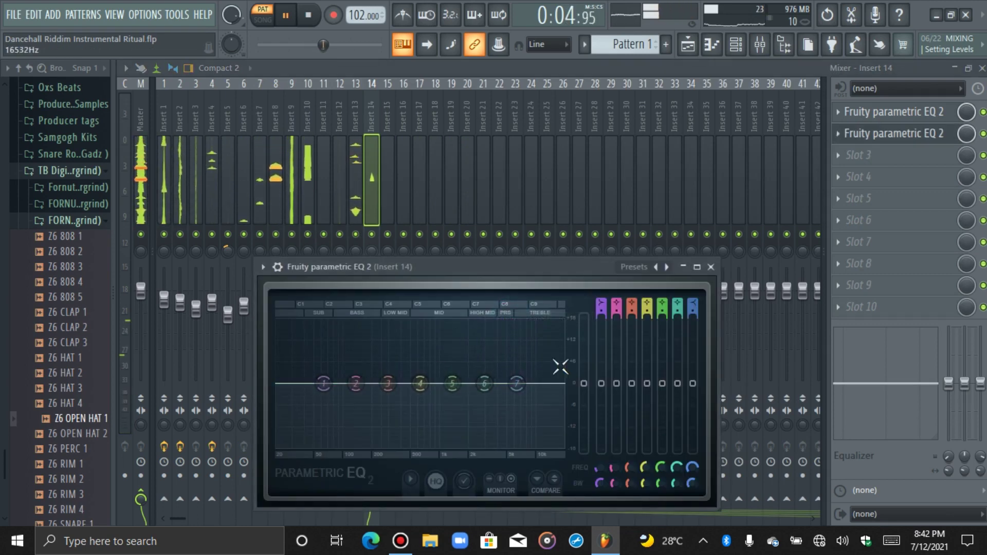
Step: Load Fruity Reeverb 2 in Insert 14's second effect slot, with a larger room size and the wet level at 17%
left_click(838, 133)
mouse_move(843, 149)
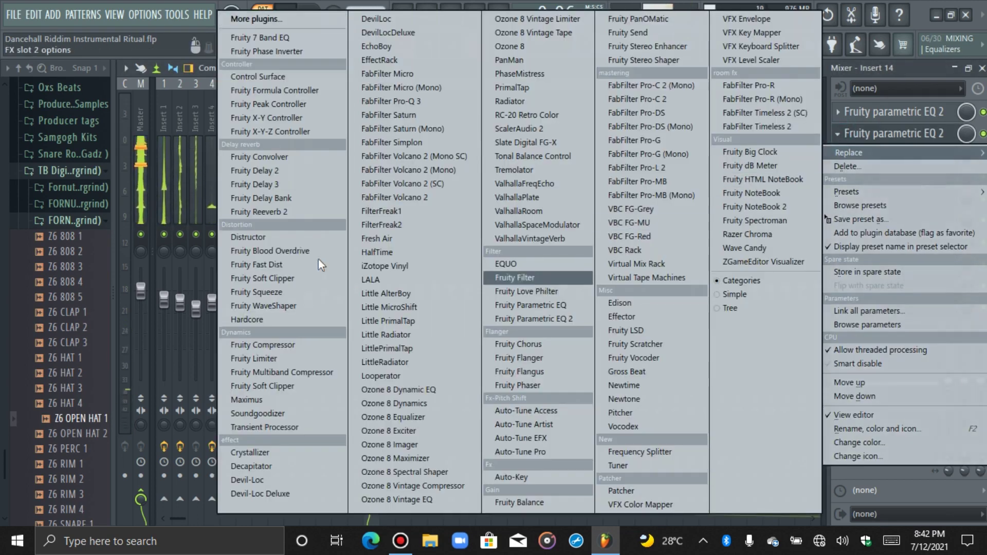
left_click(290, 218)
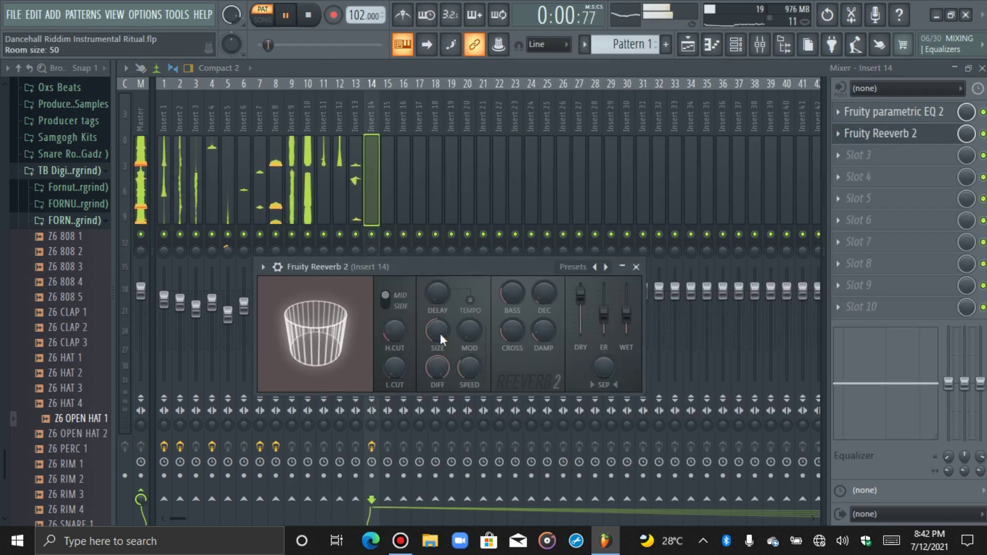
left_click_drag(628, 314, 627, 327)
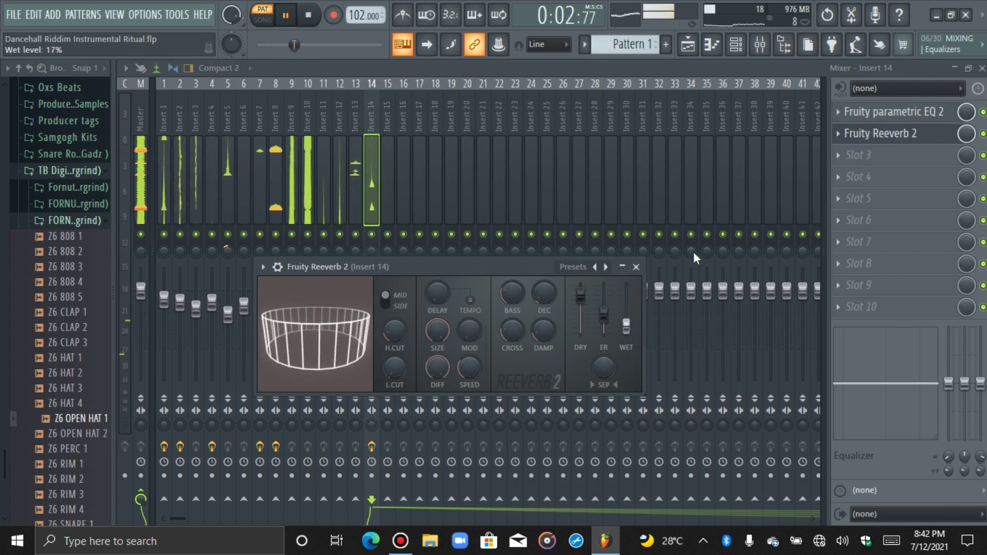
left_click(872, 134)
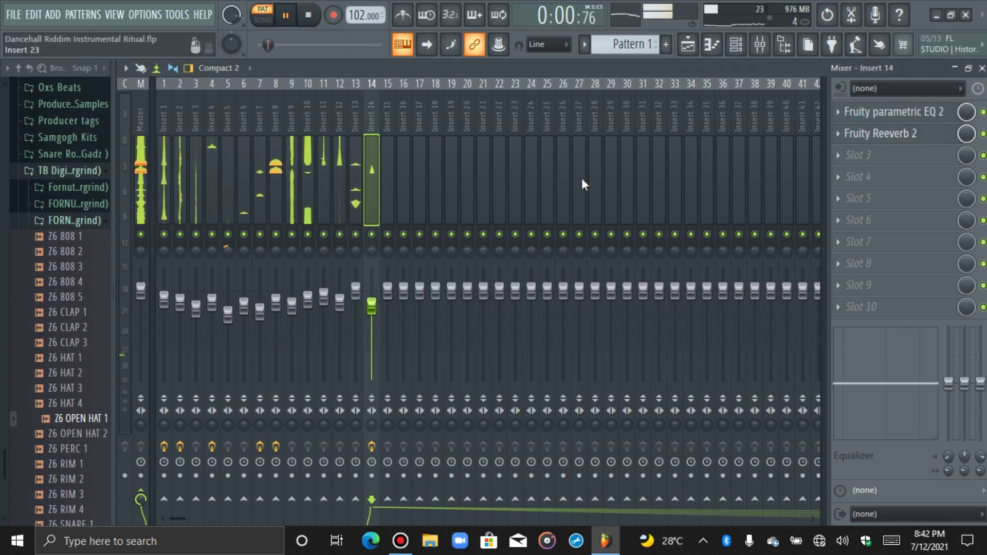
Step: Collapse the opened FORNUTO kit and TB Digital folders in the browser and stop playback
left_click(736, 48)
left_click(83, 221)
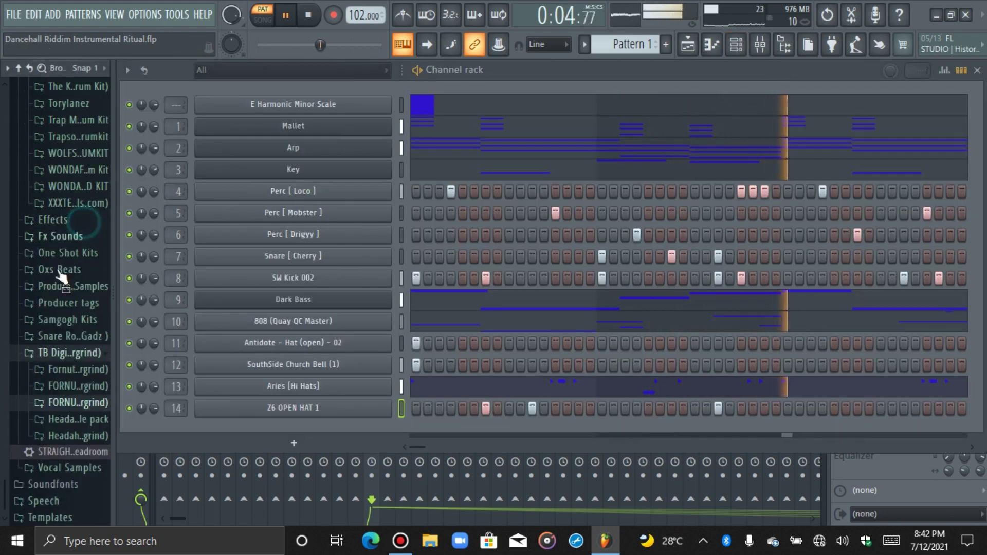
left_click(55, 352)
key("space")
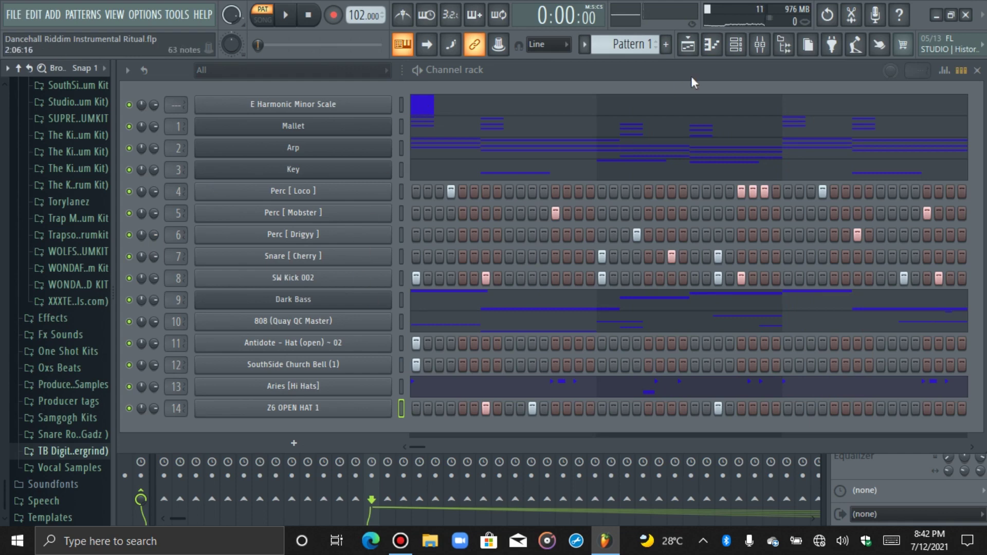
Step: Add Fruity Parametric EQ 2 to Insert 13 with band 6 raised and band 7 pulled fully down, fine-tuning band 7's frequency during playback
left_click(764, 51)
left_click(362, 202)
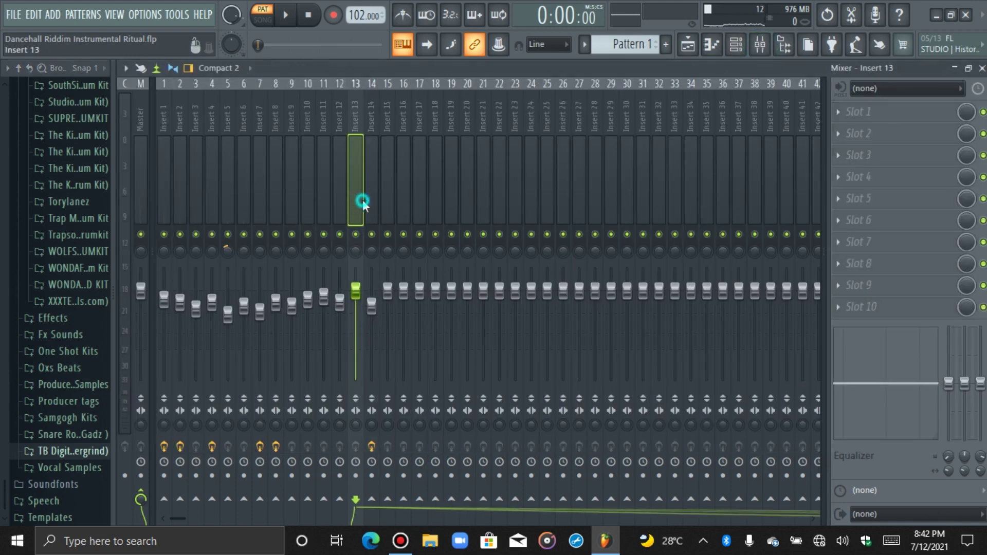
left_click(860, 118)
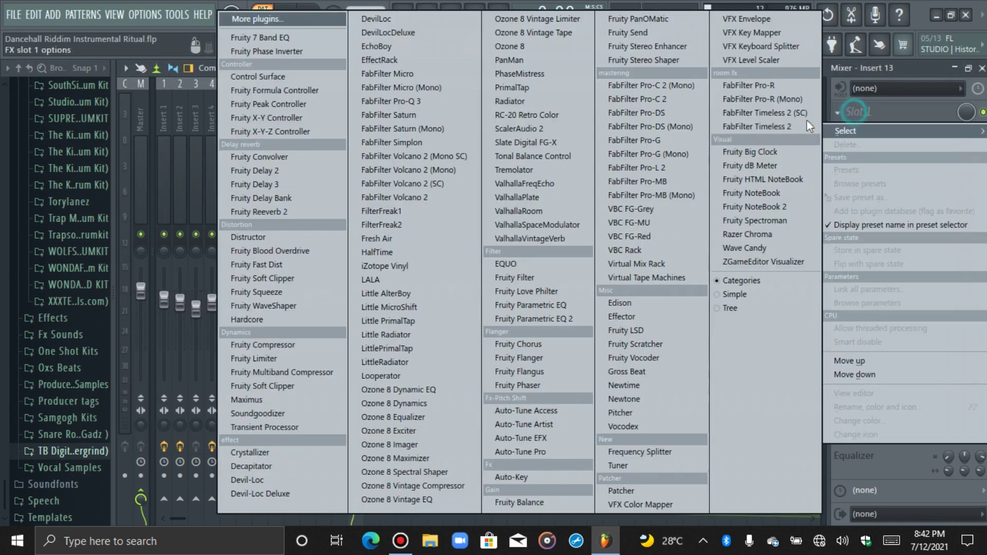
left_click(668, 331)
left_click_drag(461, 328, 457, 392)
left_click_drag(428, 328, 431, 298)
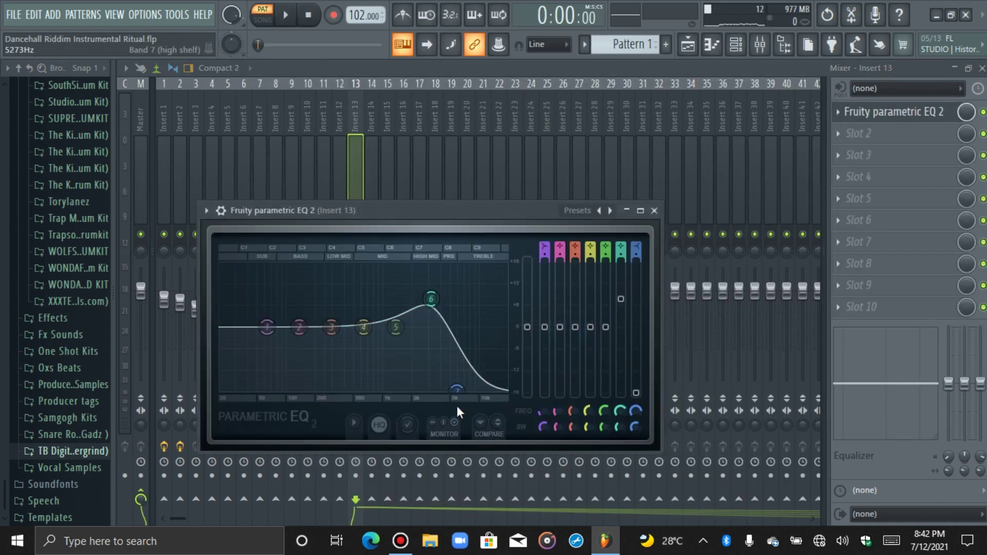
key("space")
left_click_drag(458, 393, 463, 392)
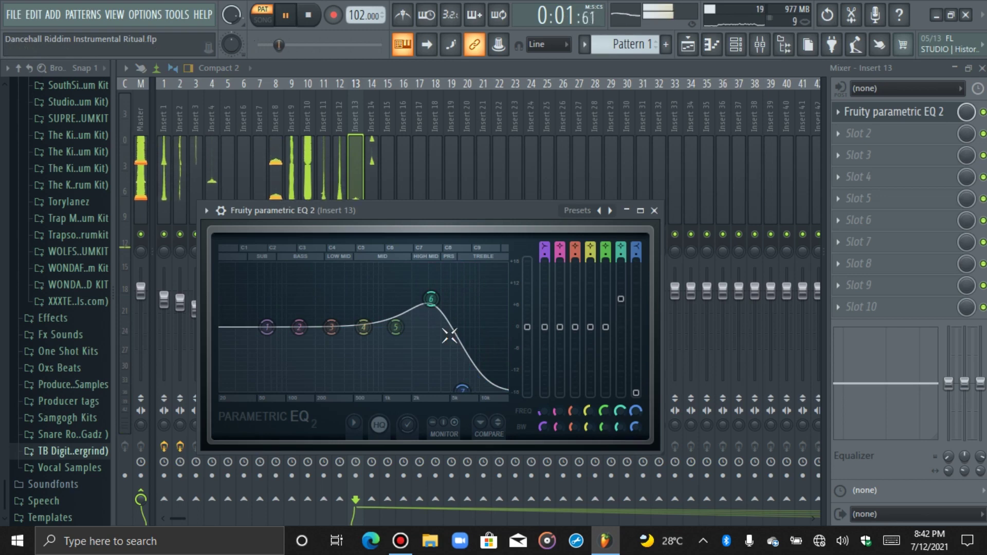
Step: Load Fruity Reeverb 2 in Insert 13's second effect slot with a 9% wet level, and lower Insert 14's volume to 78%
left_click(877, 111)
left_click(858, 133)
mouse_move(846, 152)
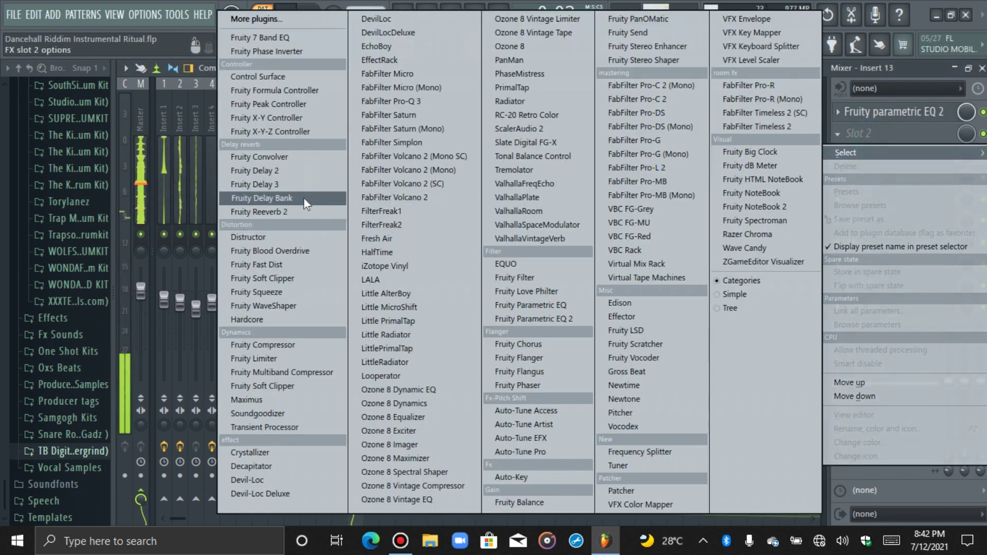
left_click(303, 212)
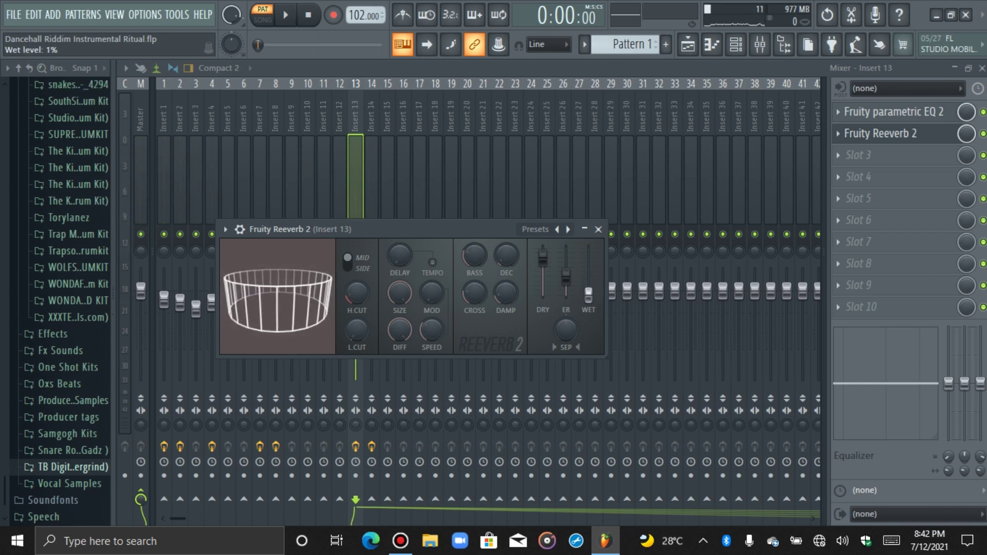
key("space")
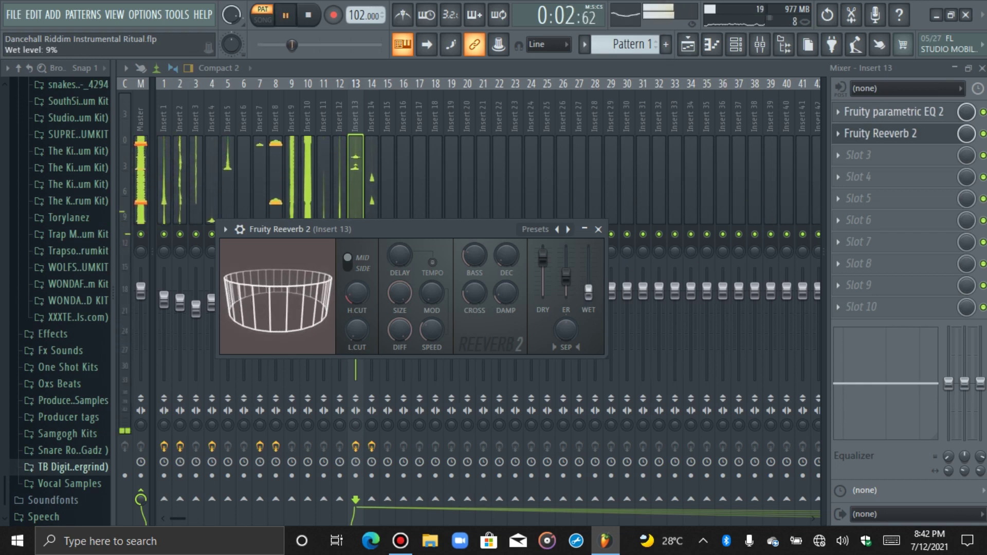
left_click(871, 137)
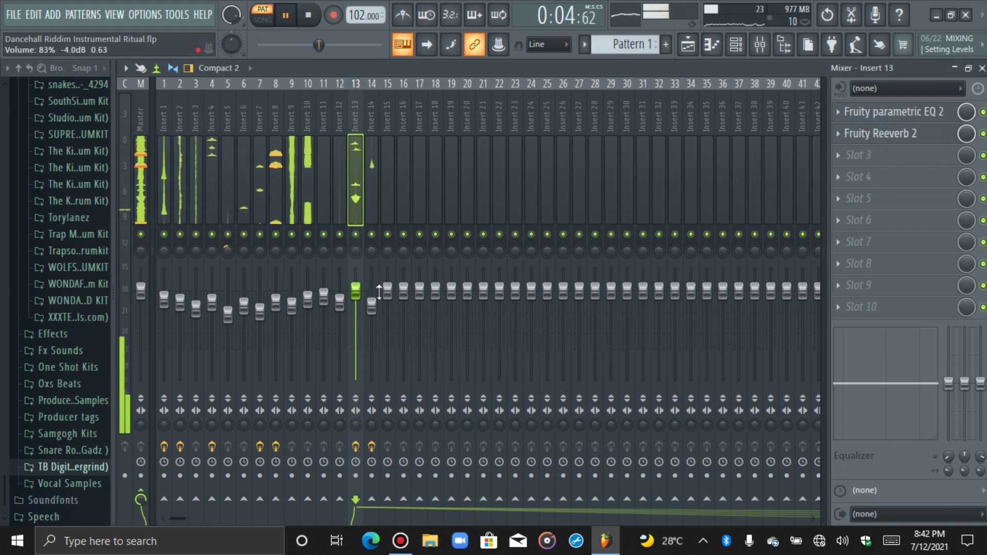
left_click(369, 206)
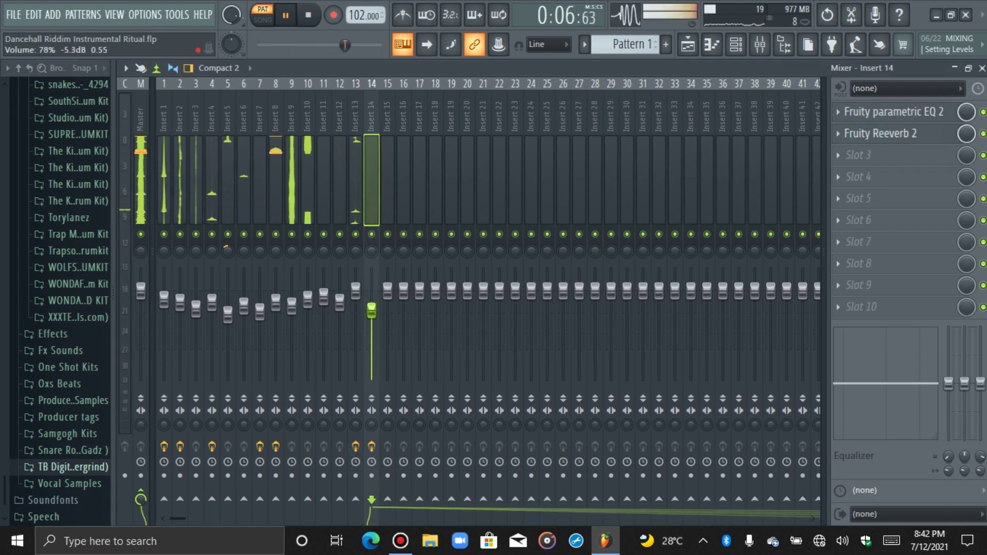
Step: Duplicate the Z6 OPEN HAT 1 notes of bars 1–2 into bars 3–4 in the piano roll and deselect them
left_click(711, 47)
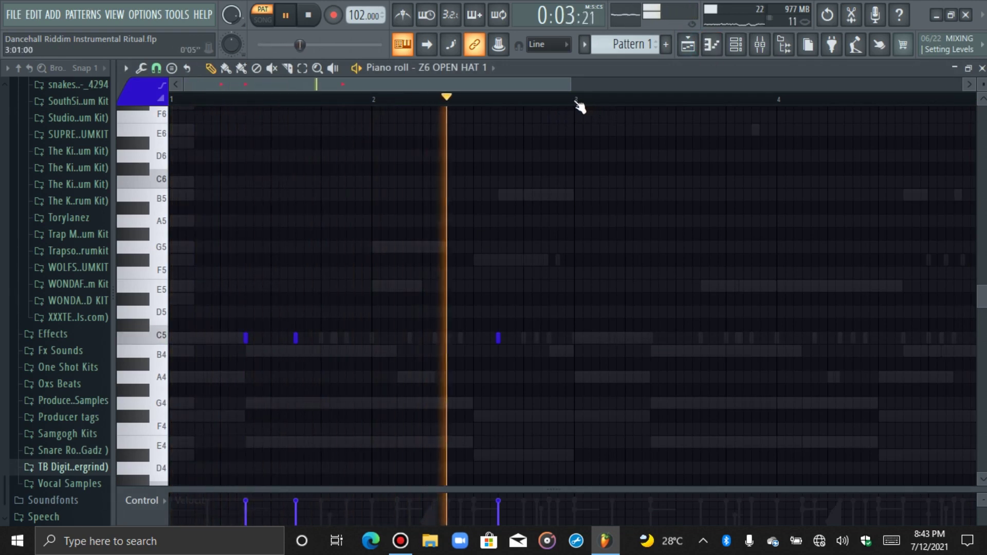
left_click_drag(574, 99, 251, 98)
left_click_drag(67, 86, 1, 80)
key("ctrl+b")
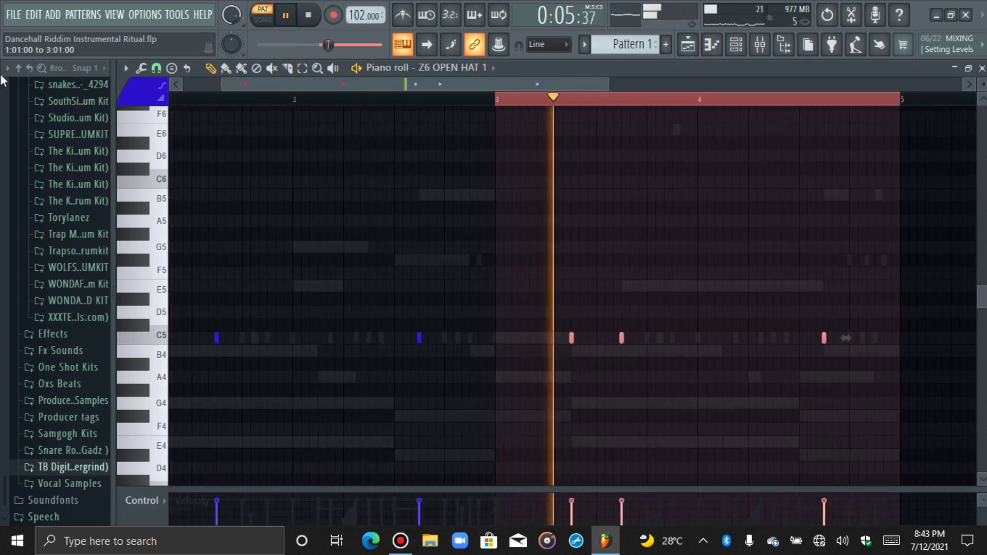
key("ctrl+d")
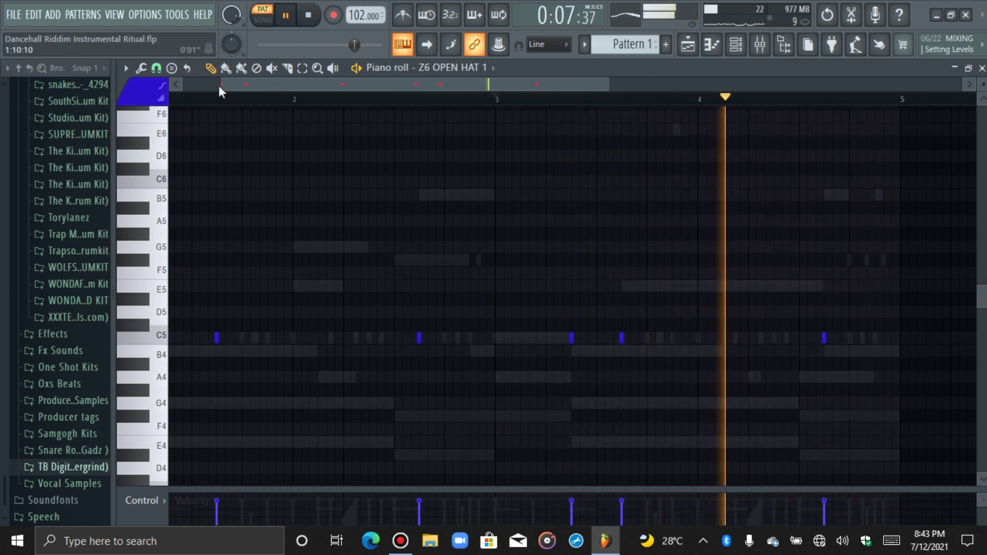
left_click_drag(220, 85, 146, 75)
Step: Mute every channel in the Channel rack except Mallet, Arp, Key and Dark Bass
left_click(736, 45)
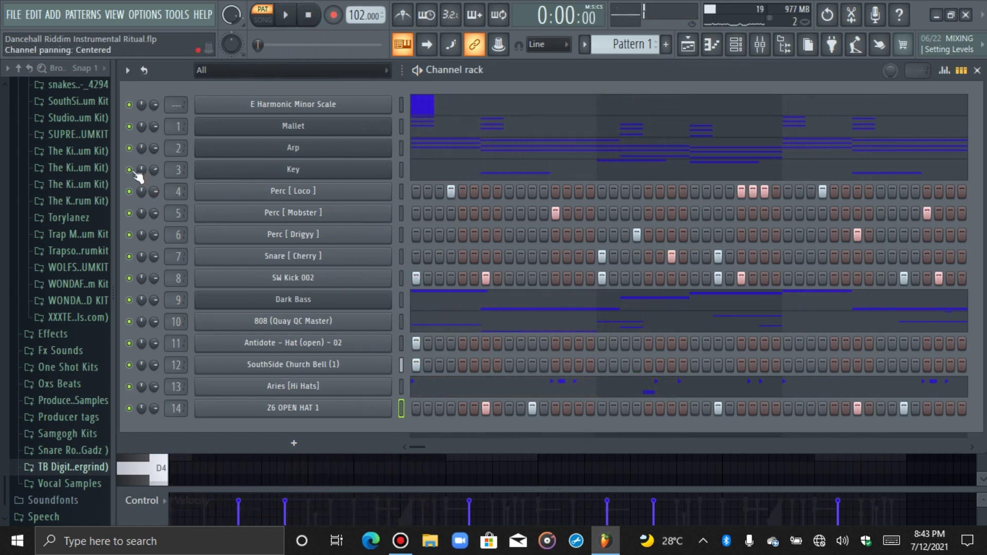
right_click(154, 126)
left_click(159, 134)
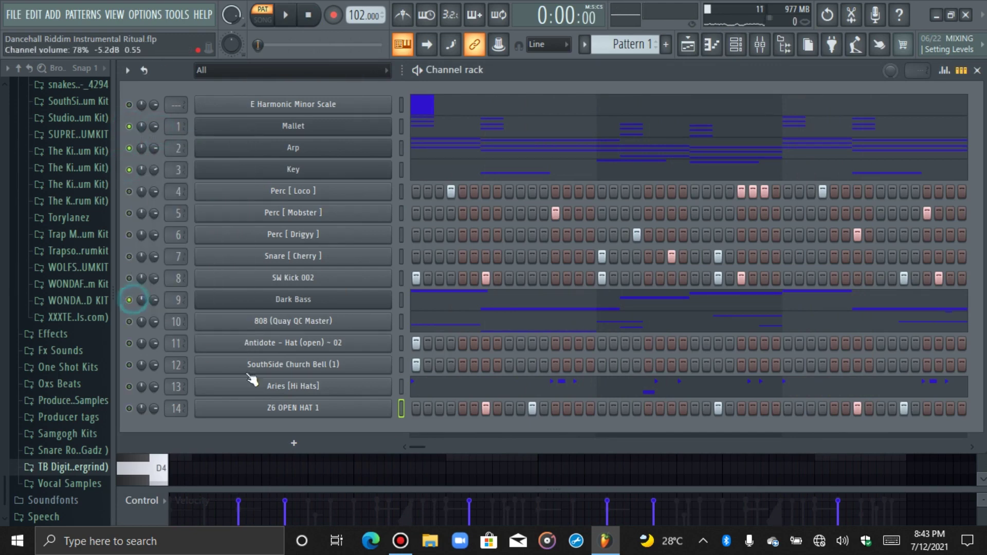
Step: Add a Nexus instrument channel and load the preset PN Nexus Grandpiano Soft from its Piano category
left_click(343, 446)
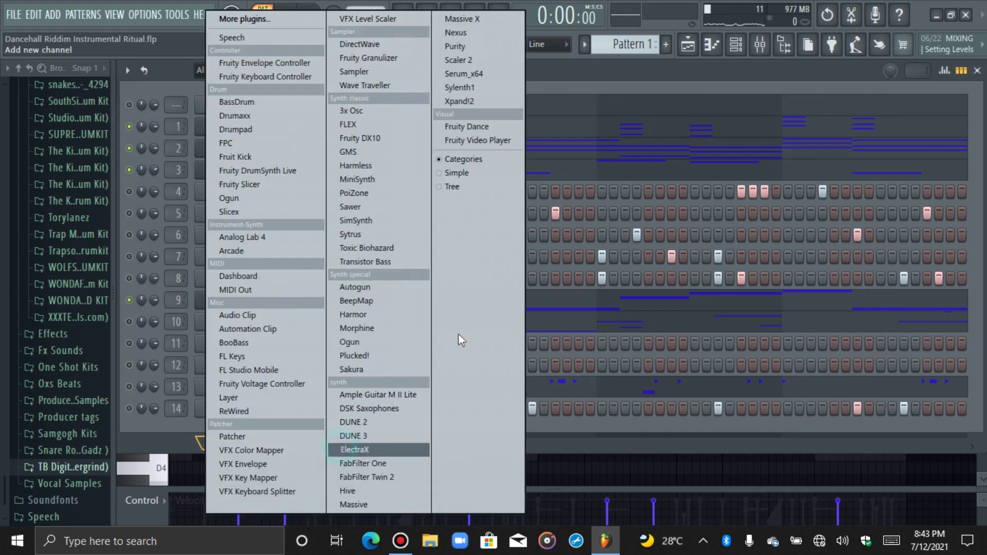
left_click(469, 33)
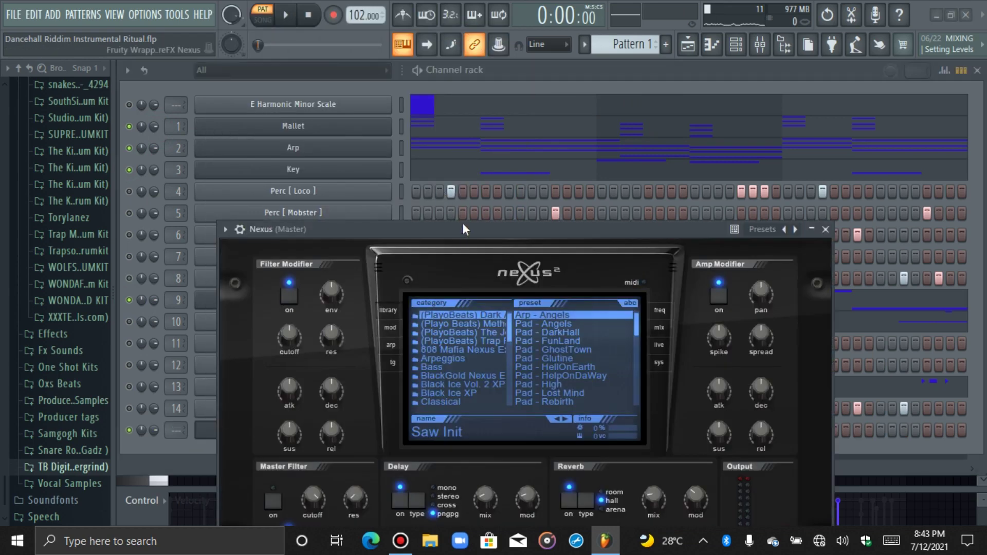
left_click_drag(463, 227, 497, 100)
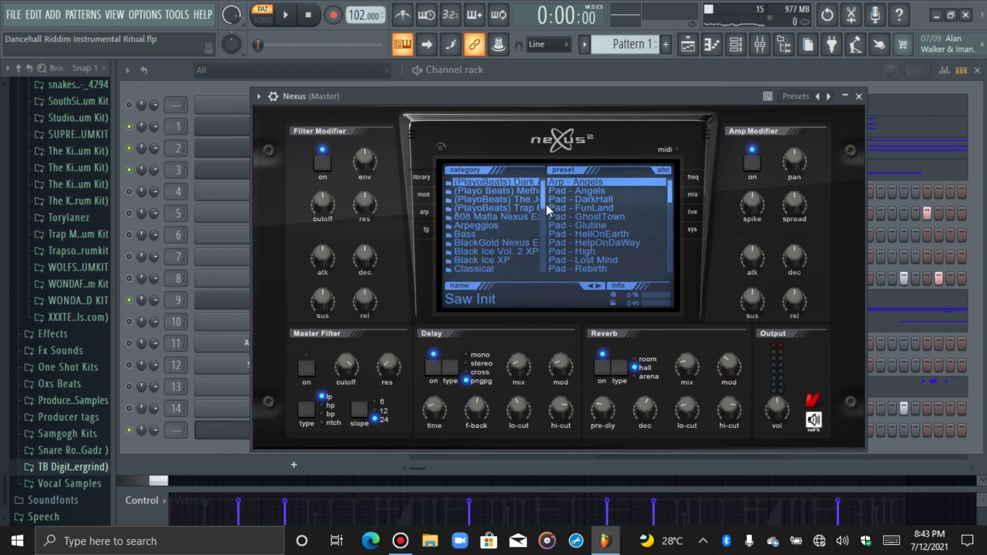
left_click_drag(546, 213, 545, 216)
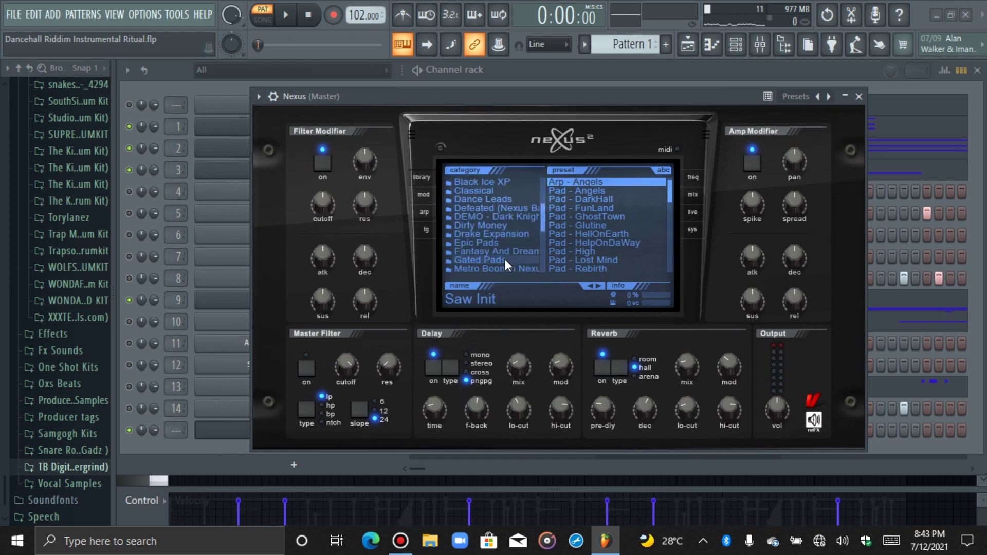
left_click_drag(545, 225, 544, 228)
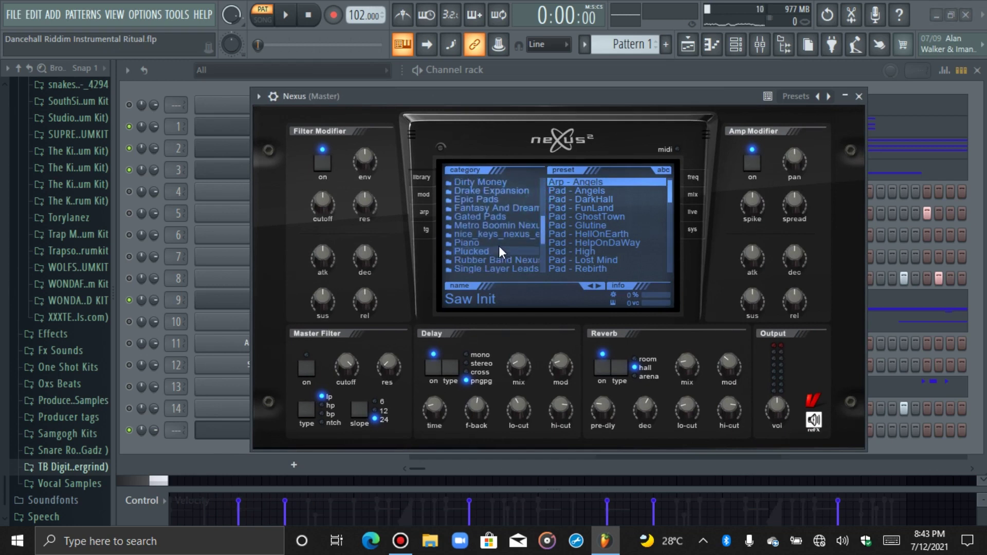
left_click(499, 243)
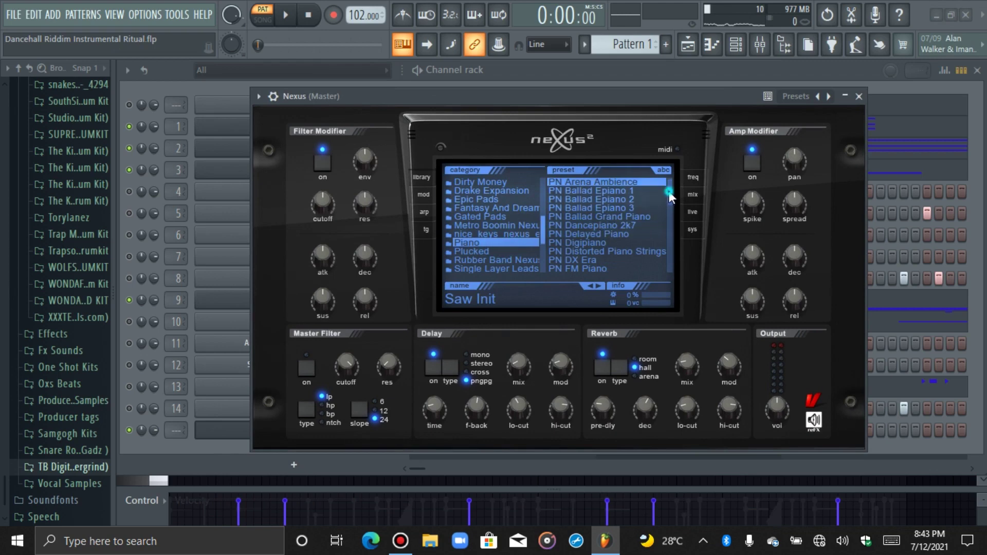
left_click_drag(667, 192, 669, 211)
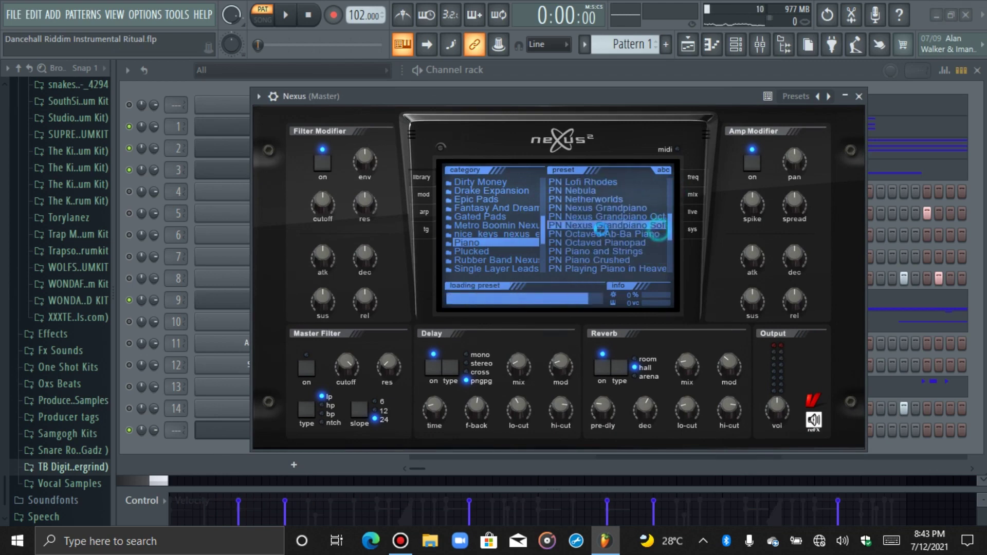
Step: View the Dark Bass and Nexus channel settings, and lower the Nexus channel volume to 63%
left_click(231, 428)
left_click(286, 300)
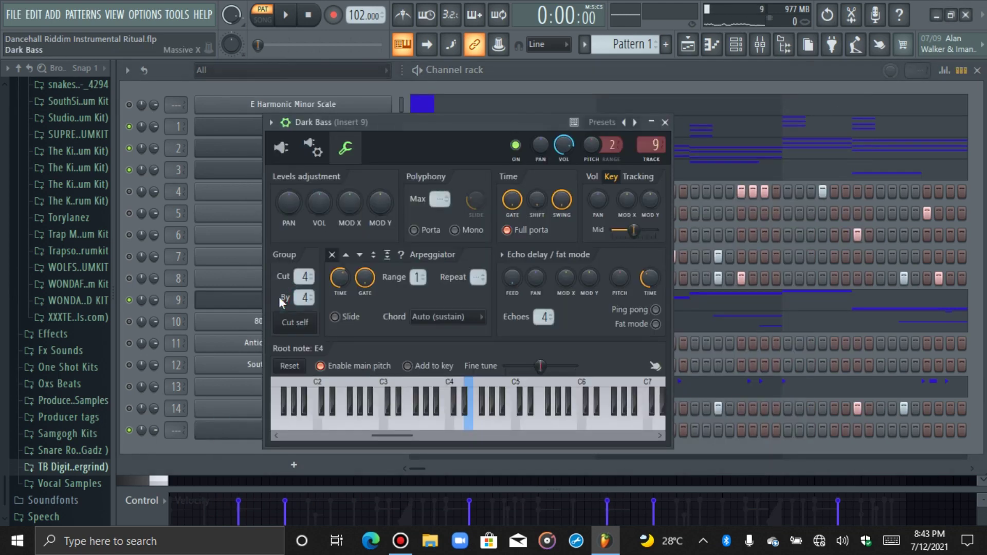
left_click(245, 304)
left_click(229, 432)
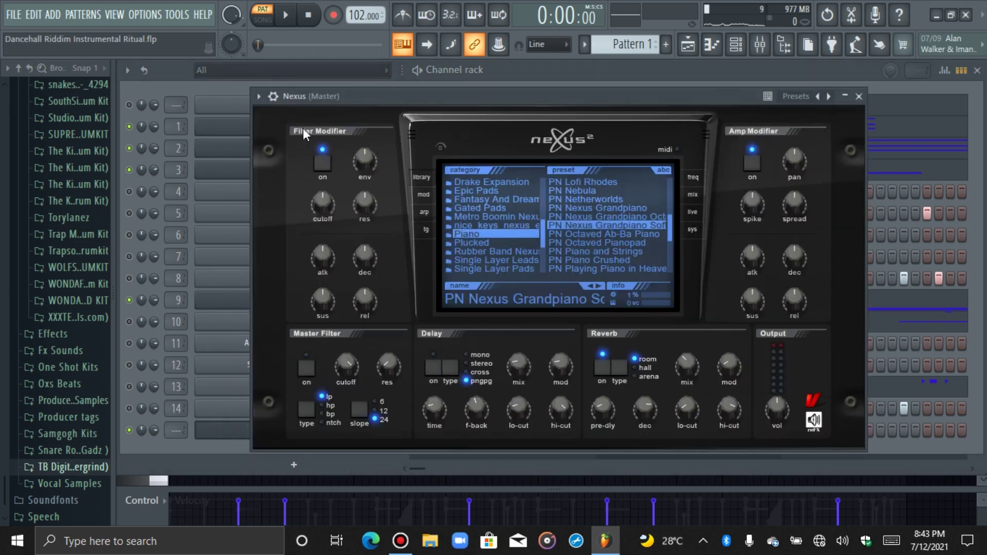
left_click(273, 96)
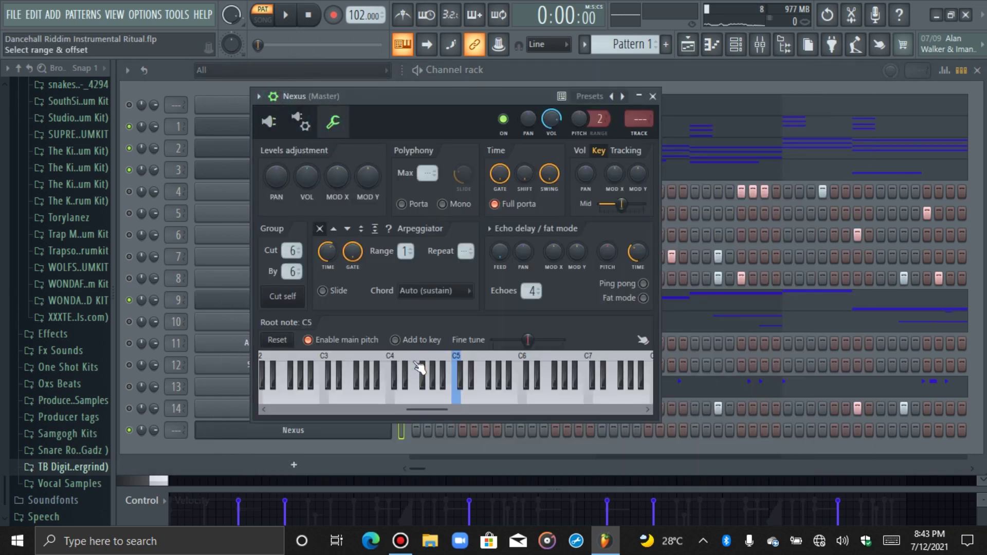
left_click(235, 431)
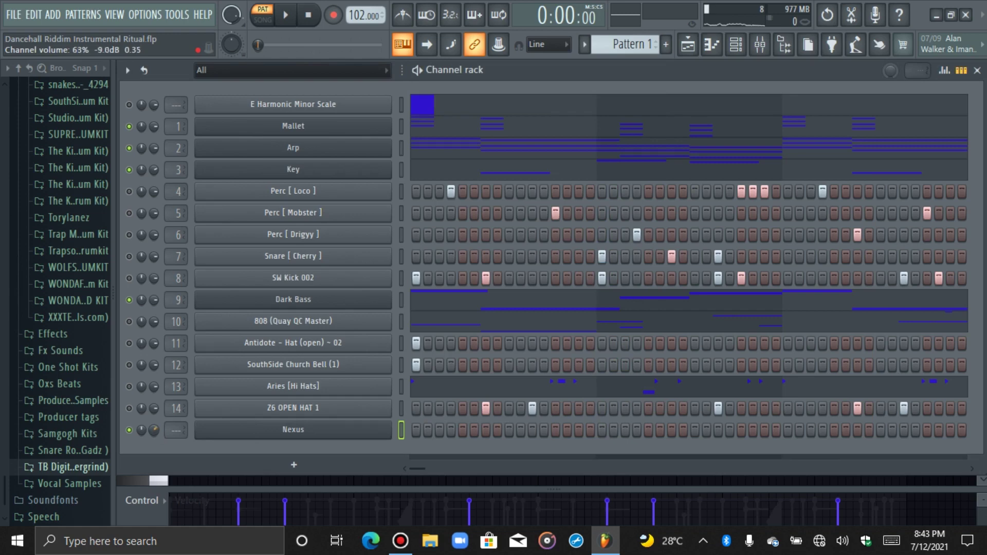
Step: Draw a B4 note at 1:13:00 in the Nexus piano roll and lengthen it to about the start of bar 2
left_click(712, 46)
scroll(503, 132, "down", 2)
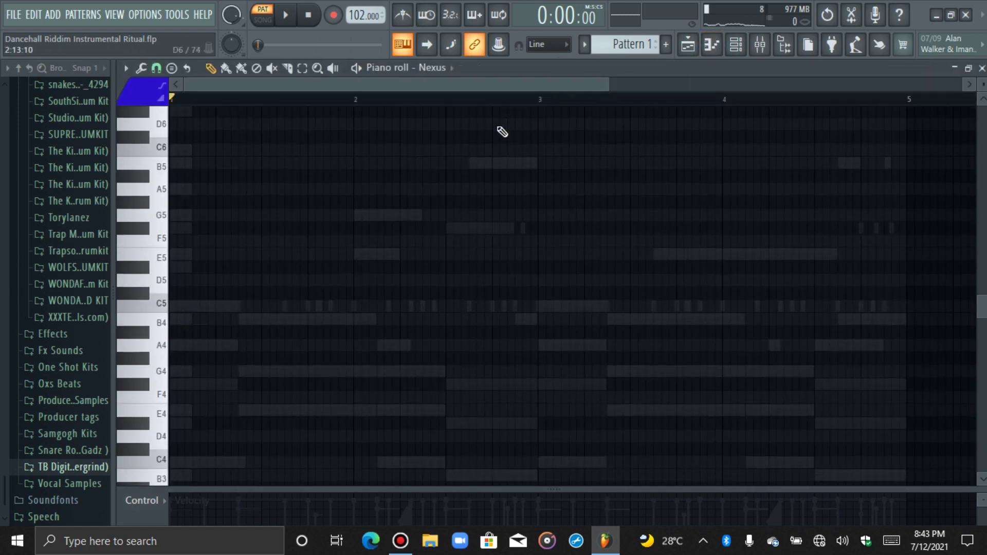
left_click_drag(606, 85, 573, 84)
key("space")
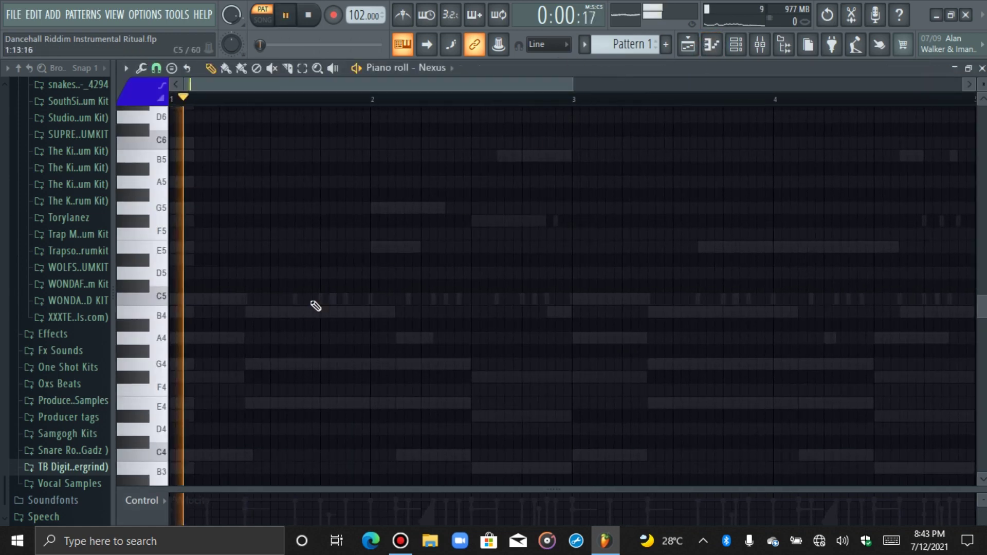
left_click(326, 311)
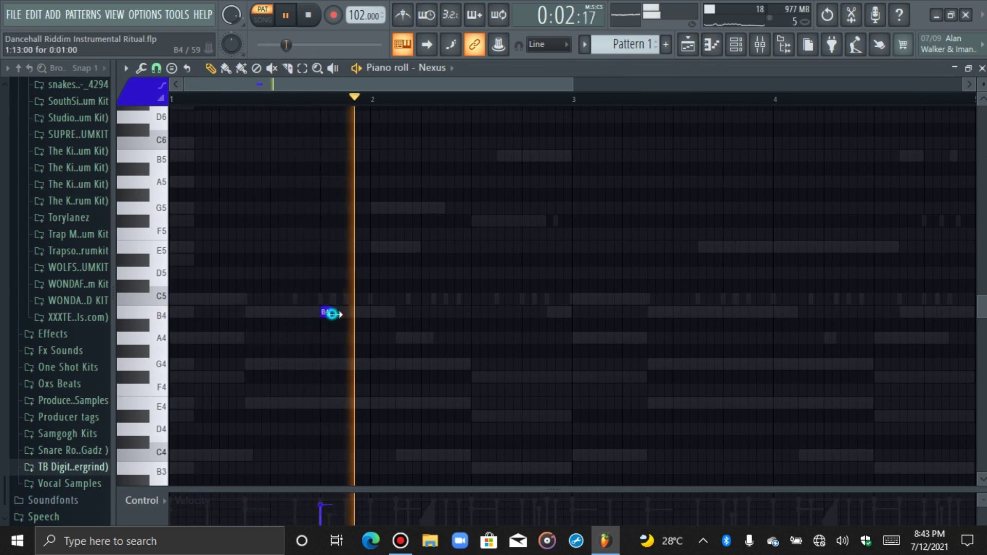
left_click_drag(335, 313, 372, 315)
key("space")
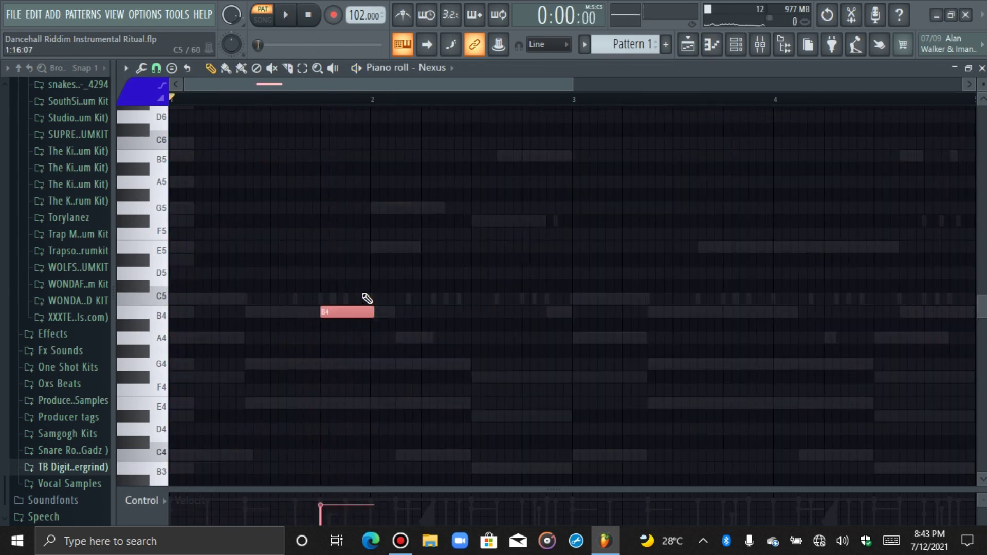
Step: Show note pan in the control lane, then raise the Nexus note an octave to B5 and audition it
left_click(154, 510)
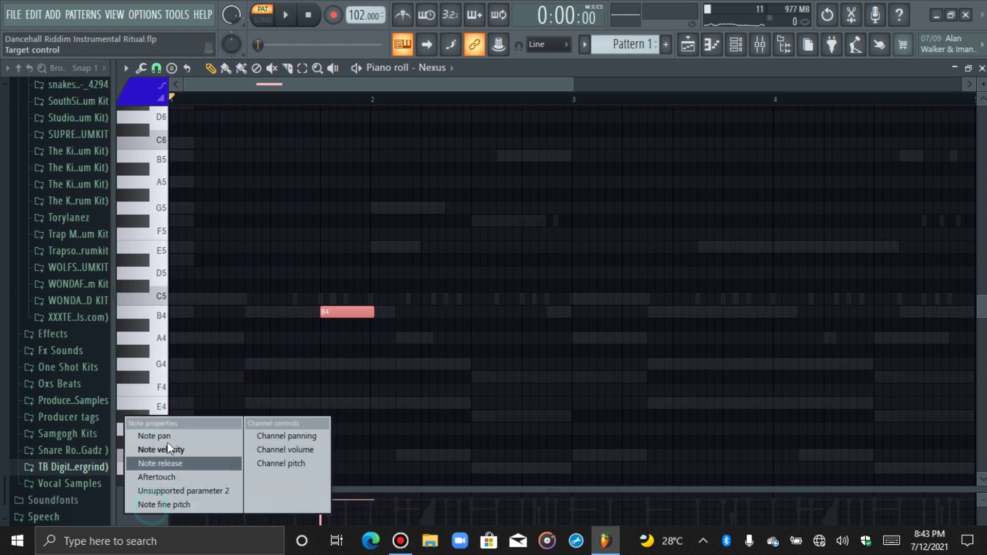
left_click(166, 437)
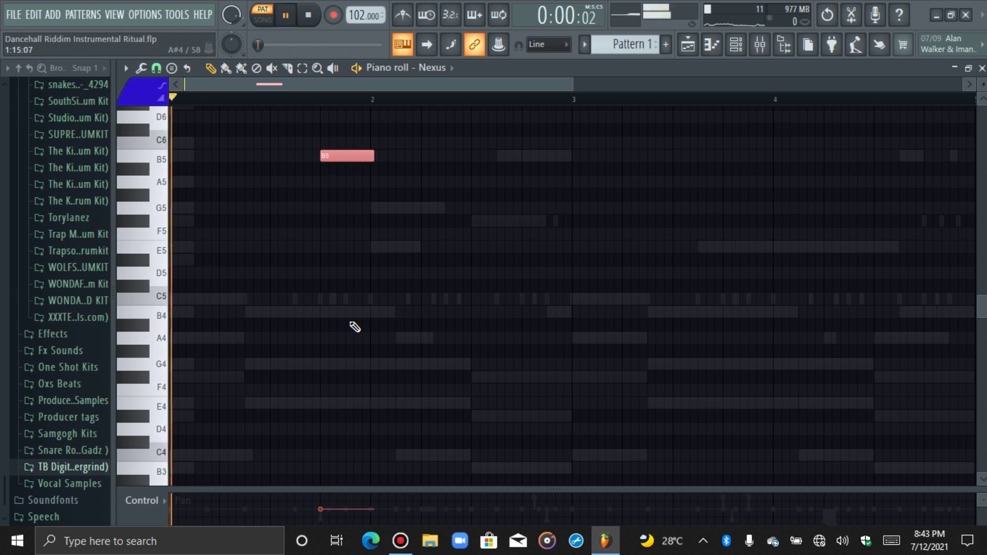
left_click(355, 327)
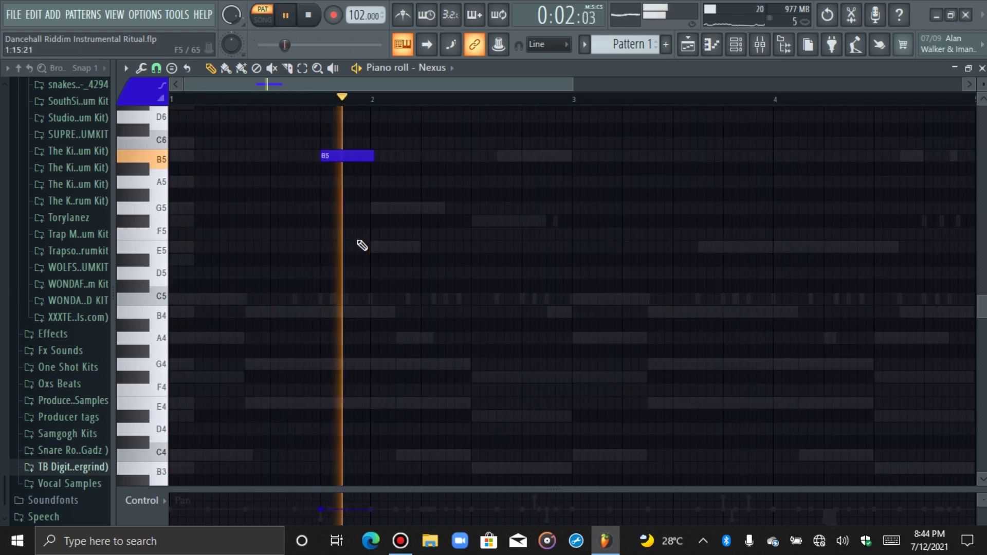
key("space")
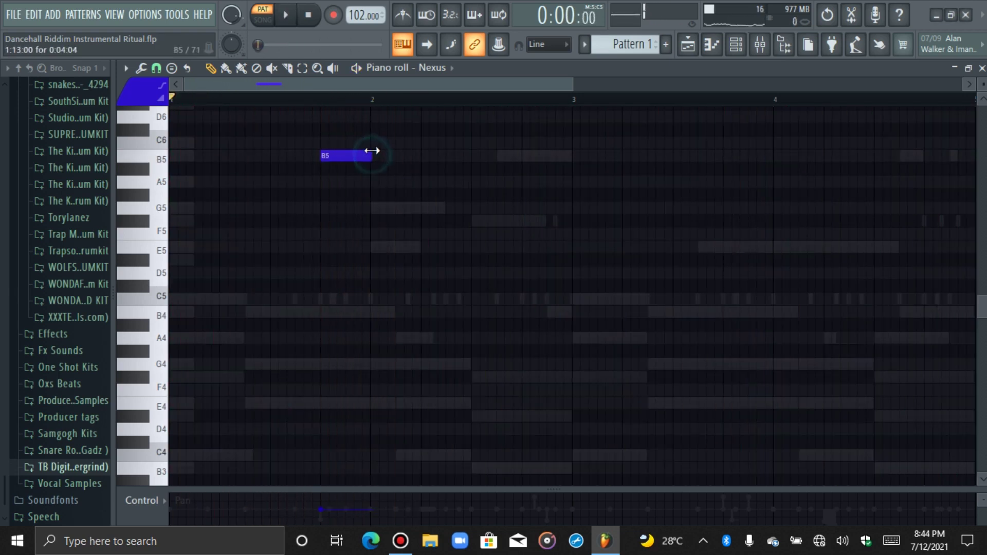
Step: Move the Nexus note to G5 and play the pattern back
key("alt+q")
key("Return")
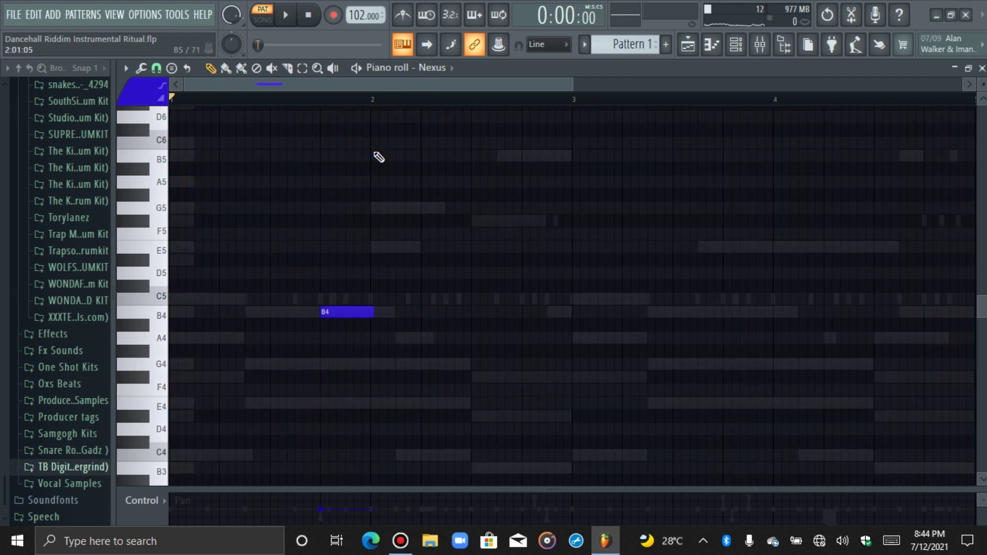
key("ctrl+Up")
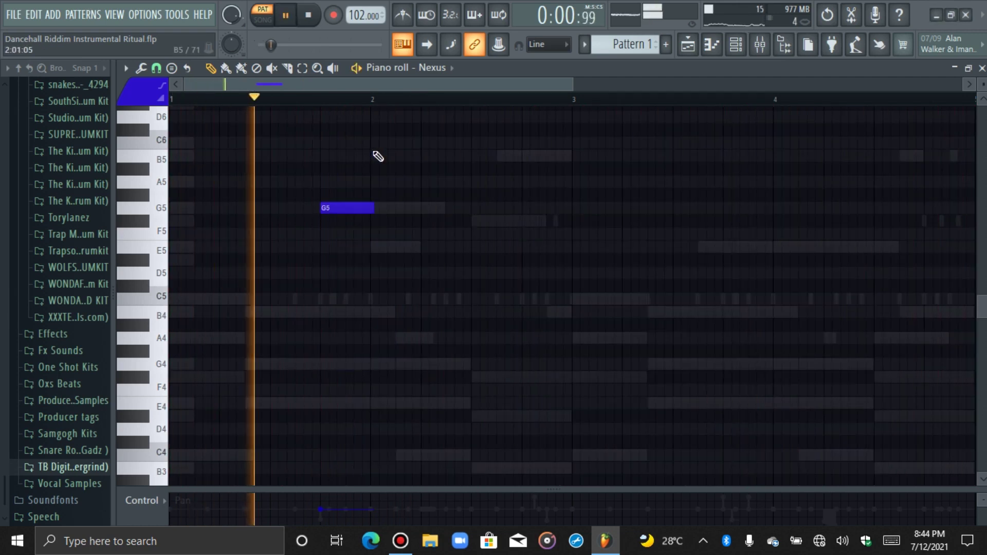
Step: With note velocity shown in the control lane, trim the Nexus note to a length of 0:04:00 and raise it an octave to G6
left_click(151, 511)
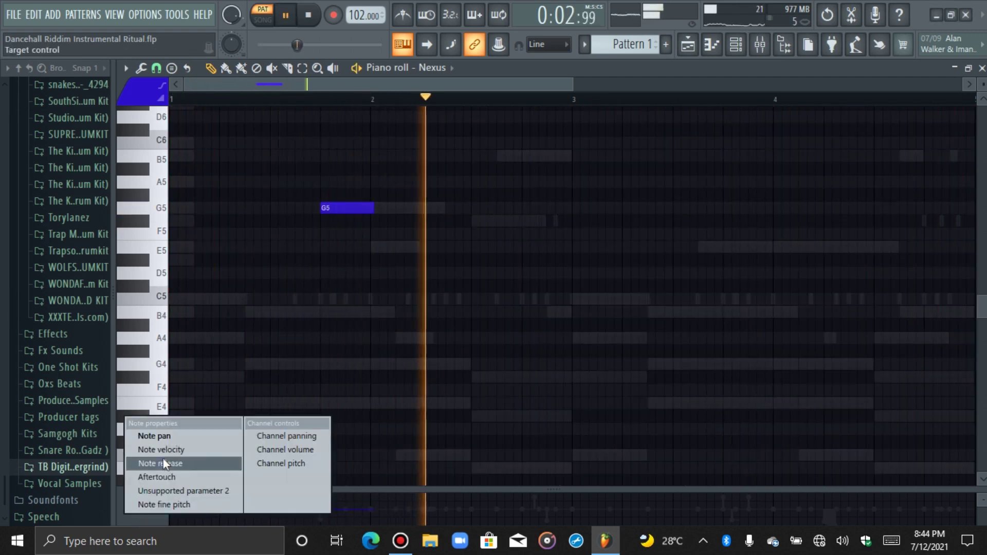
left_click(163, 456)
left_click(370, 208)
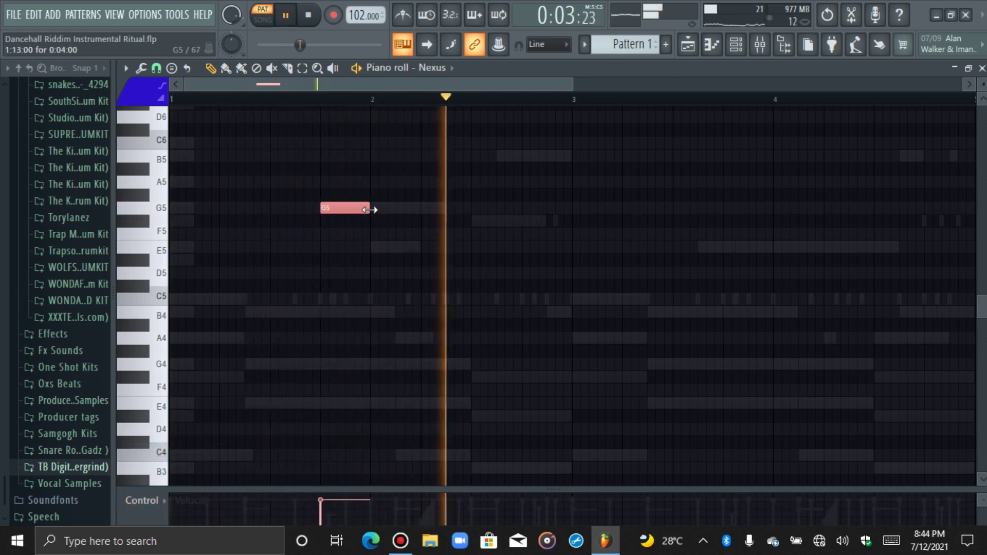
key("space")
left_click_drag(373, 212, 368, 204)
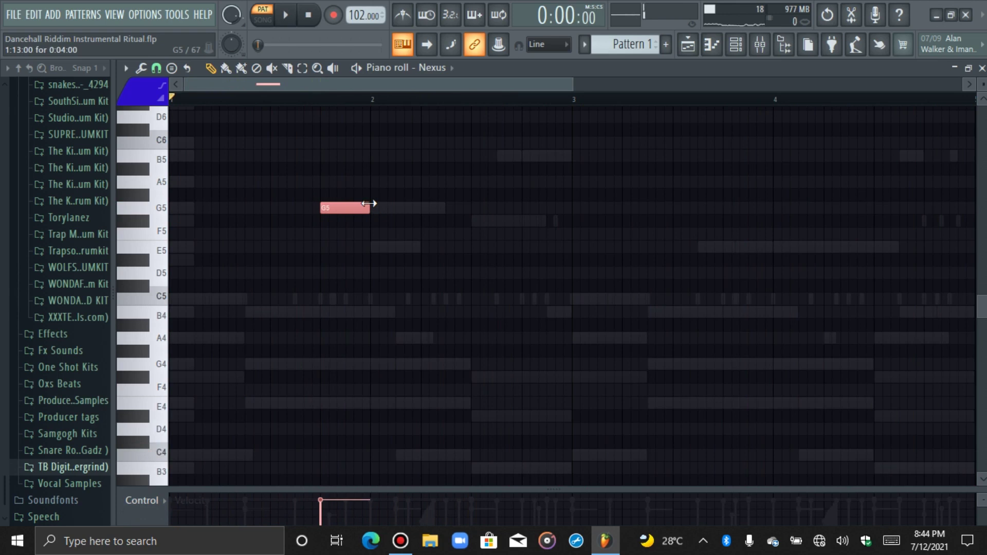
scroll(427, 257, "up", 2)
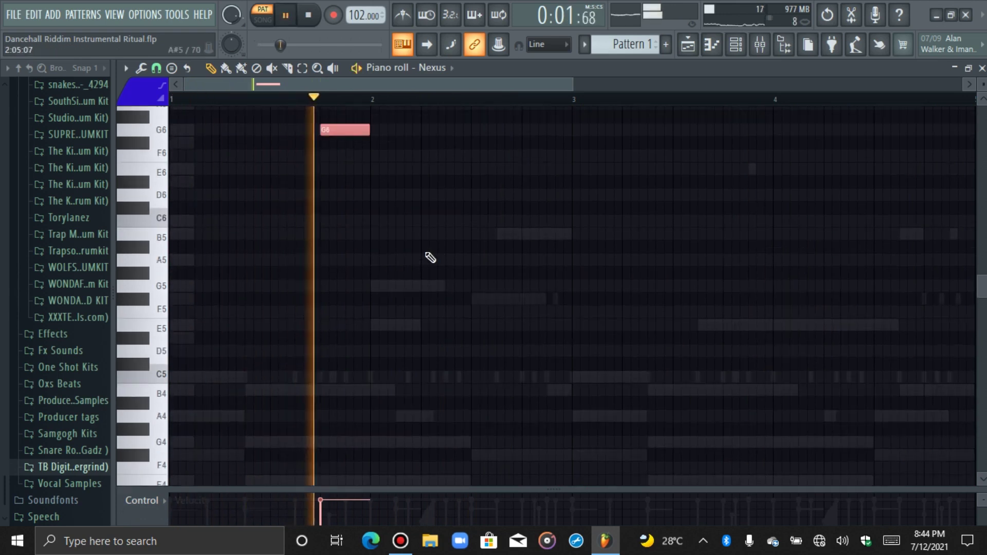
Step: Lower the Nexus note an octave to G5 and add a quantized E4 note at 2:05:00
key("ctrl+Down")
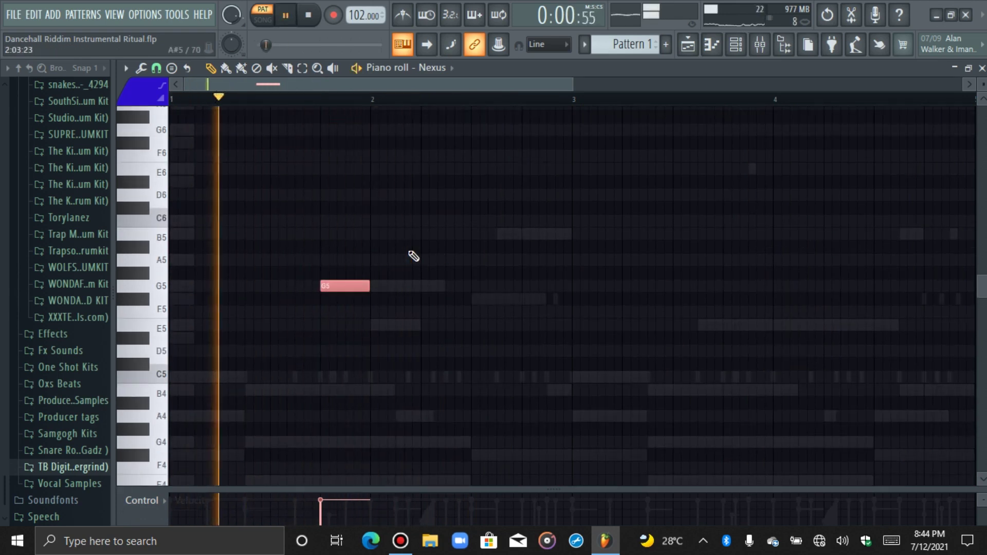
scroll(421, 260, "down", 2)
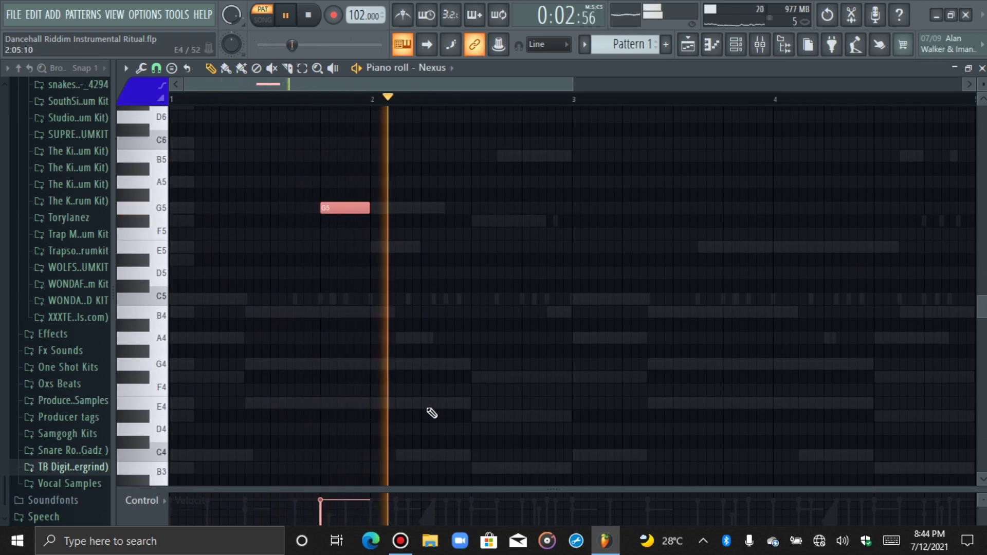
left_click(419, 403)
key("alt+q")
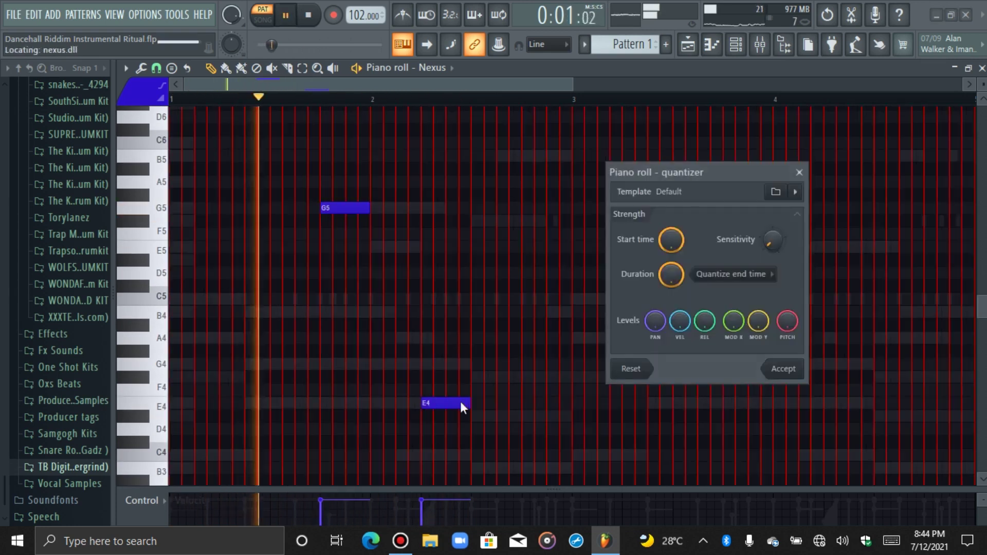
key("Return")
Step: Raise both Nexus notes an octave to G6 and E5, and add an F#5 note at 2:13:00
key("ctrl+Up")
scroll(466, 408, "up", 1)
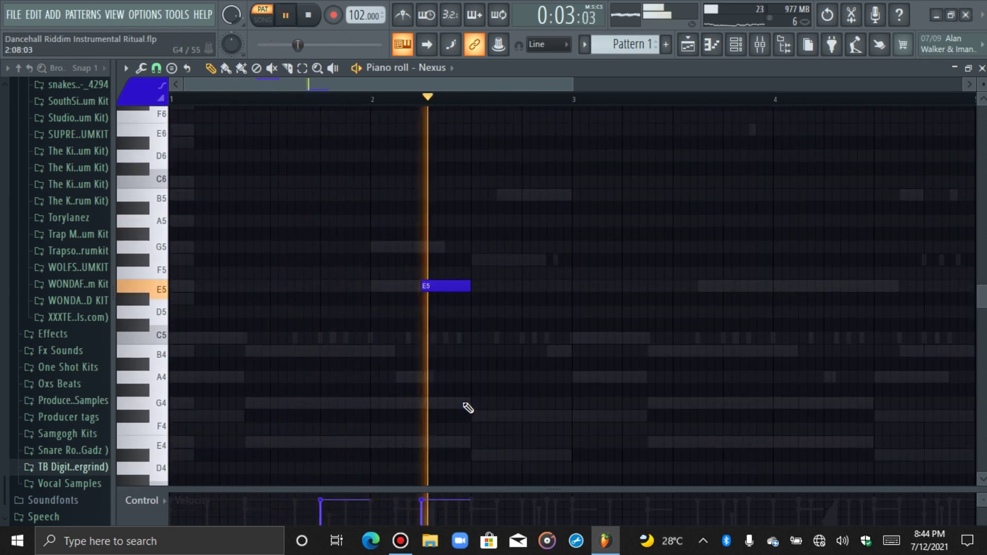
left_click(524, 261)
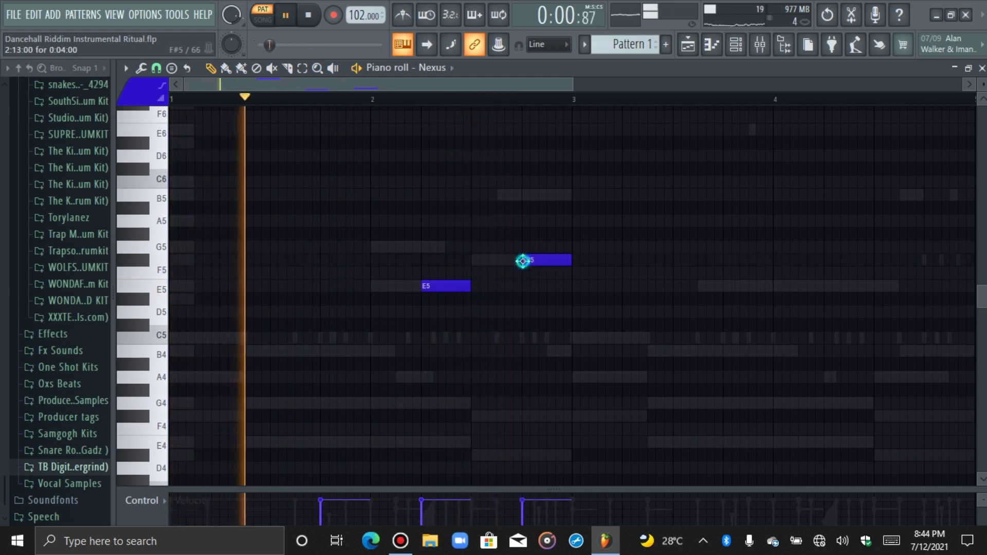
Step: Try a G5 note and an A5 note in bar 4 of the Nexus melody
scroll(599, 346, "up", 2)
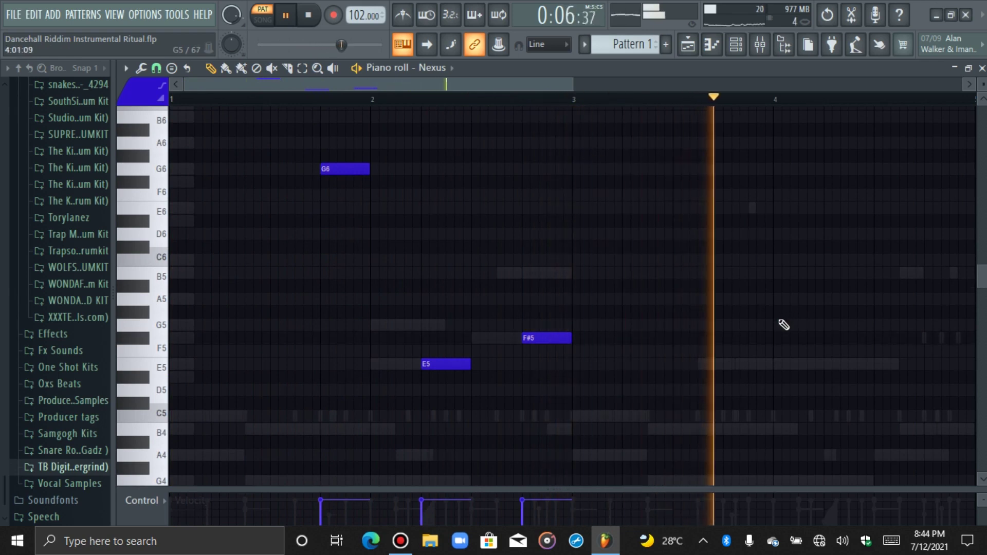
left_click(826, 325)
left_click(929, 299)
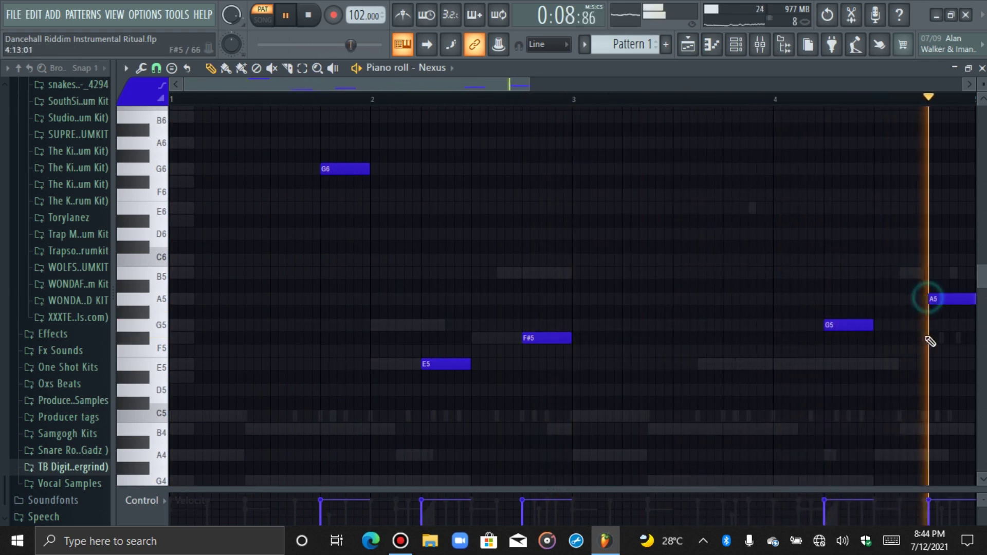
key("alt+q")
key("Escape")
key("space")
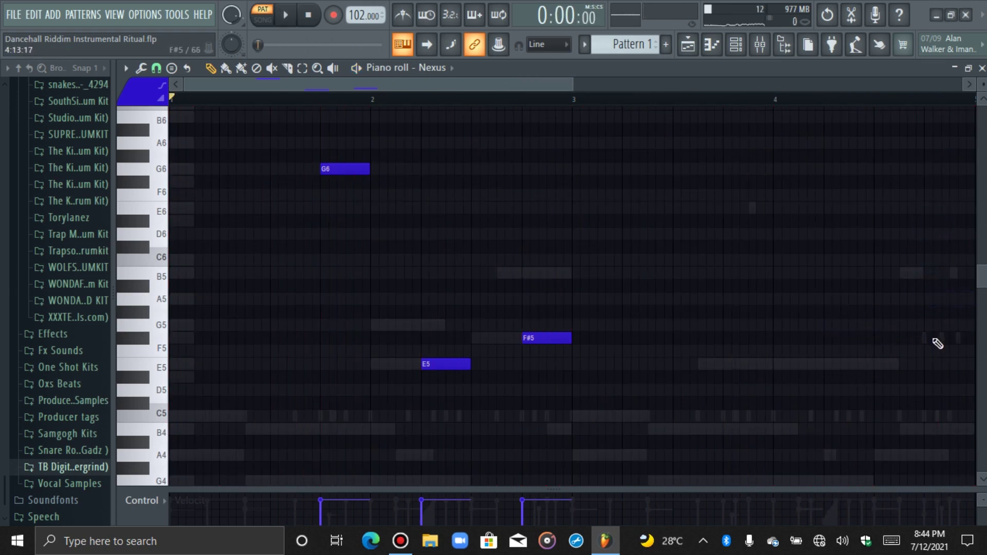
Step: Play the pattern back and raise the two bar 2 Nexus notes an octave to E6 and F#6
scroll(686, 296, "down", 4)
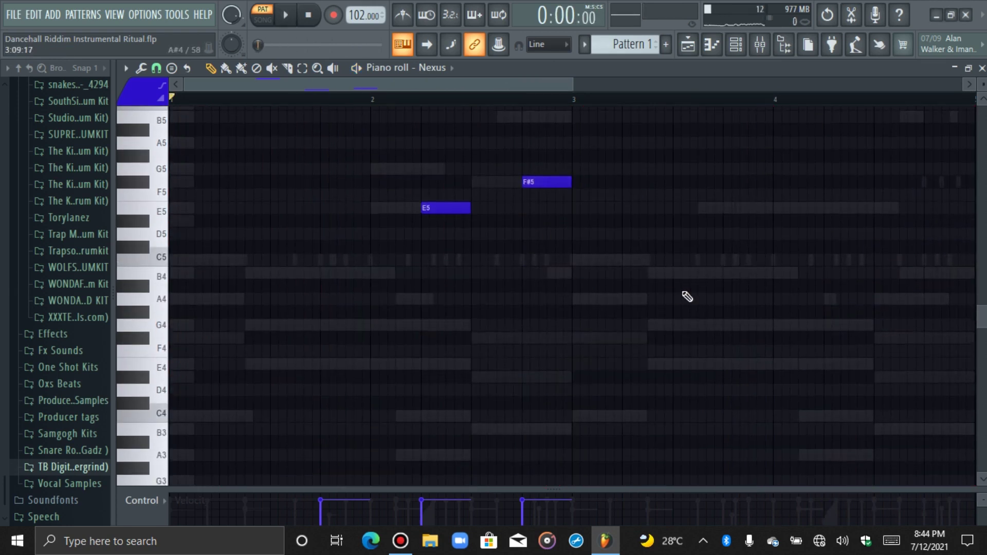
scroll(687, 297, "up", 3)
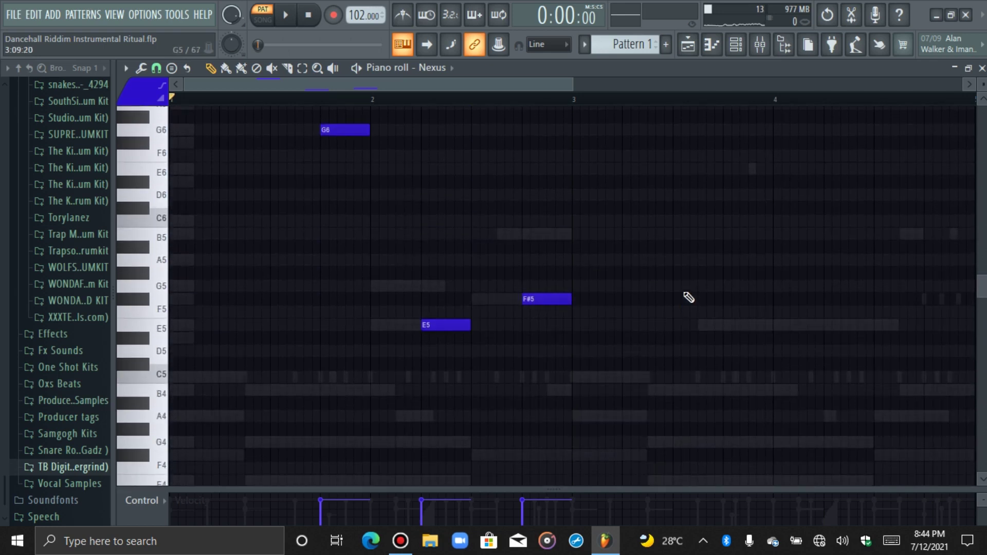
key("space")
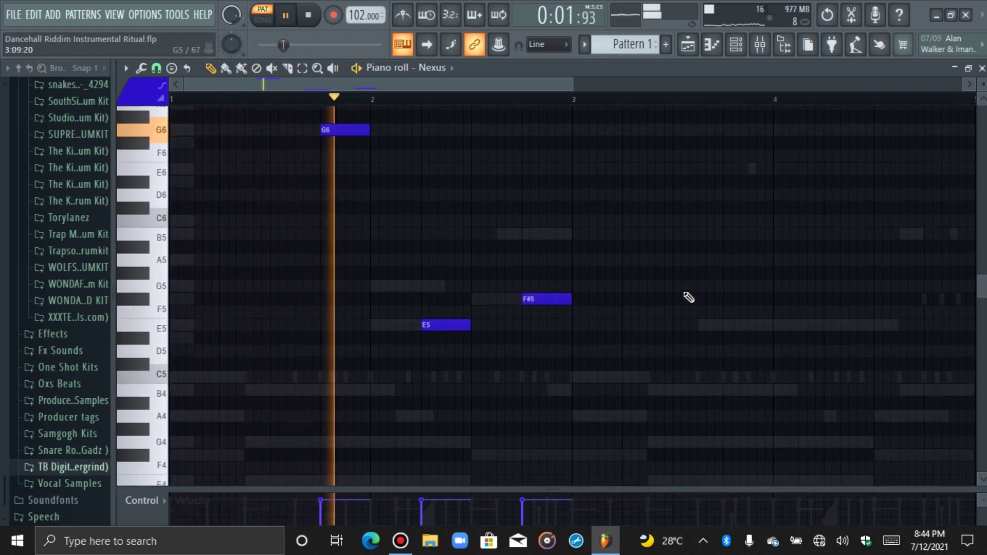
scroll(667, 295, "down", 4)
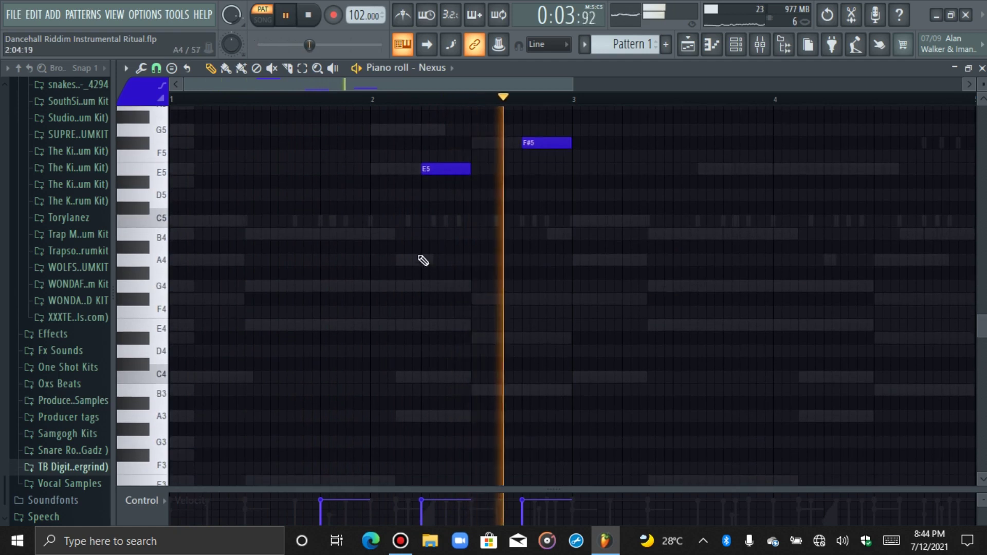
scroll(419, 256, "up", 2)
left_click_drag(574, 196, 403, 346)
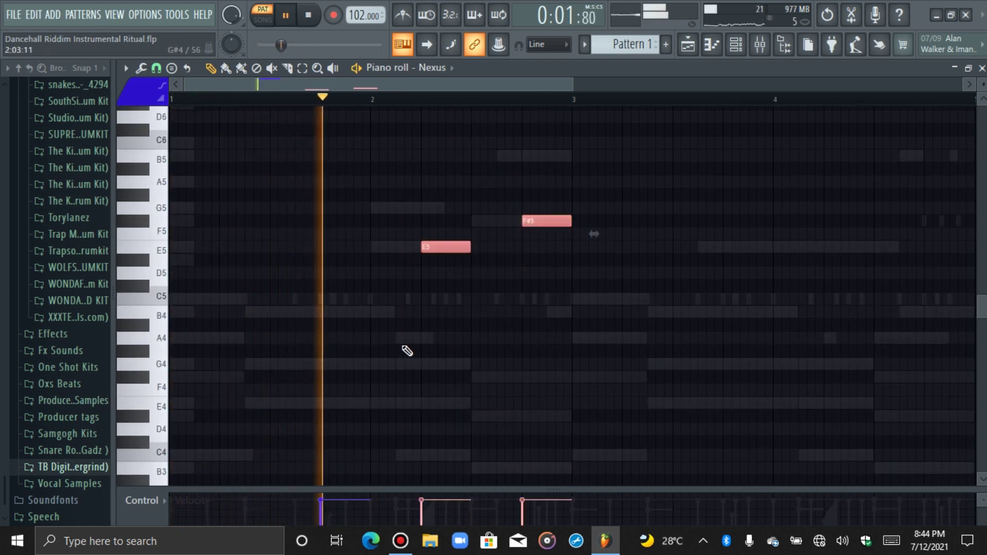
key("ctrl+Up")
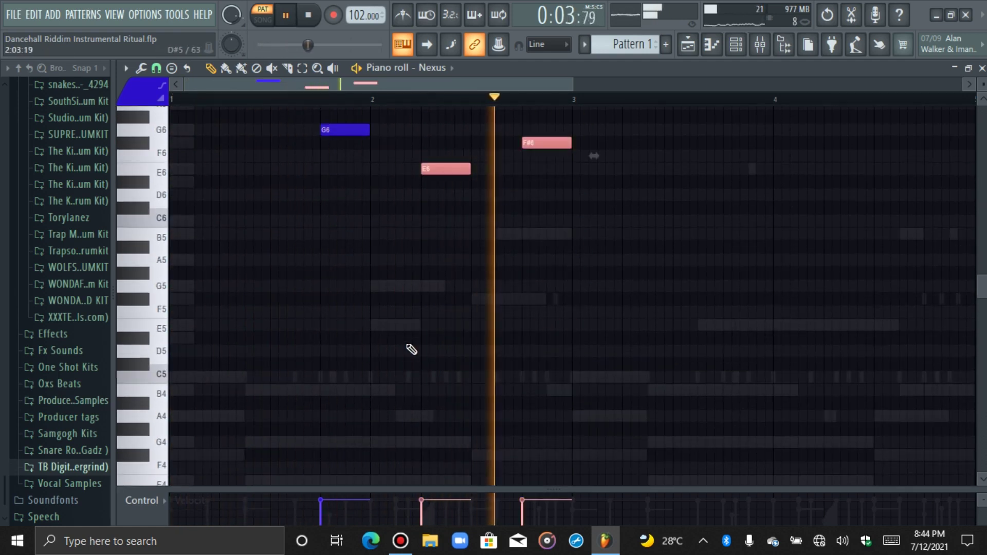
Step: Add an E6 note at the end of bar 3 and a D#6 note at 4:05:00, quantized to the grid
scroll(714, 273, "up", 2)
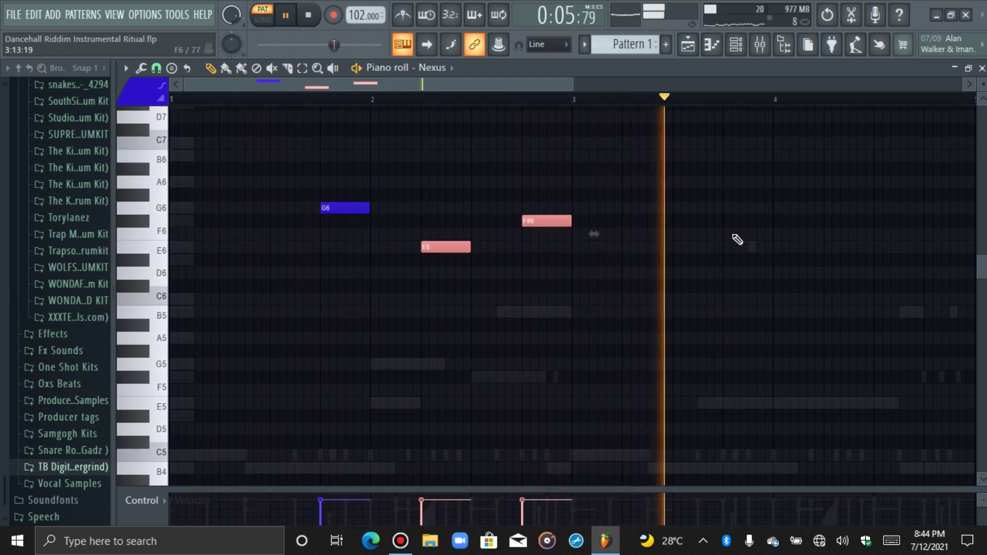
left_click(725, 248)
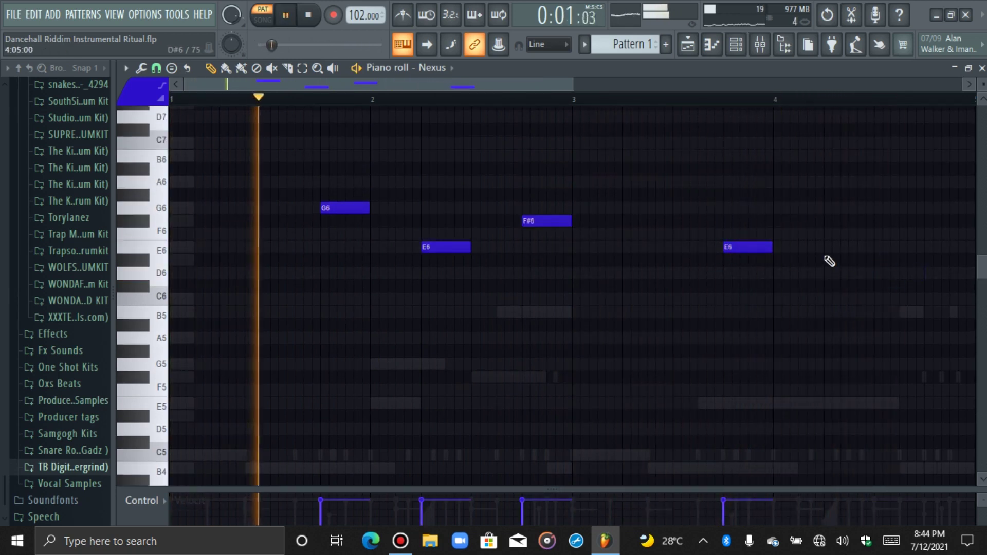
left_click(829, 262)
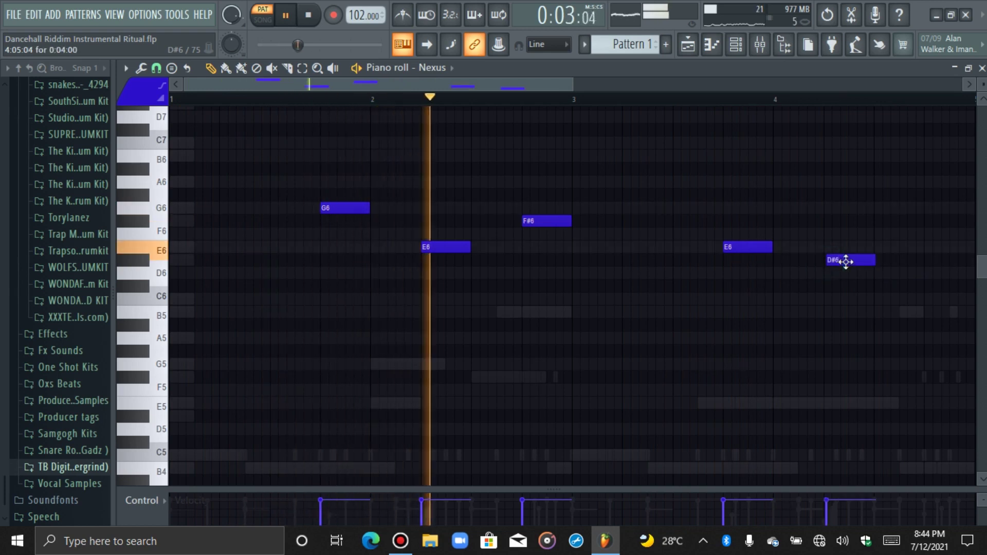
key("alt+q")
key("Return")
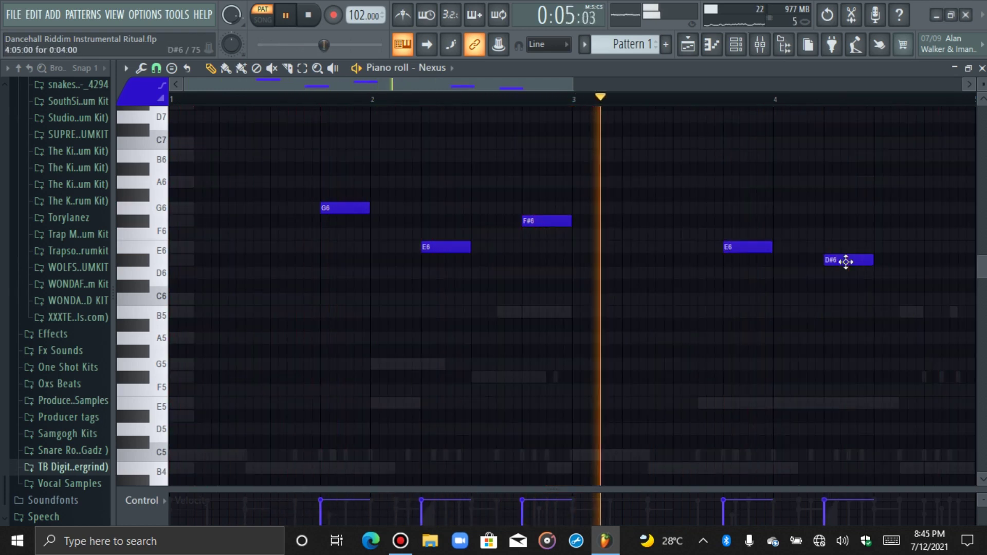
Step: Lower the bar 4 Nexus note to C6, fit all the pattern's bars in view, and stop playback
left_click_drag(534, 90, 587, 102)
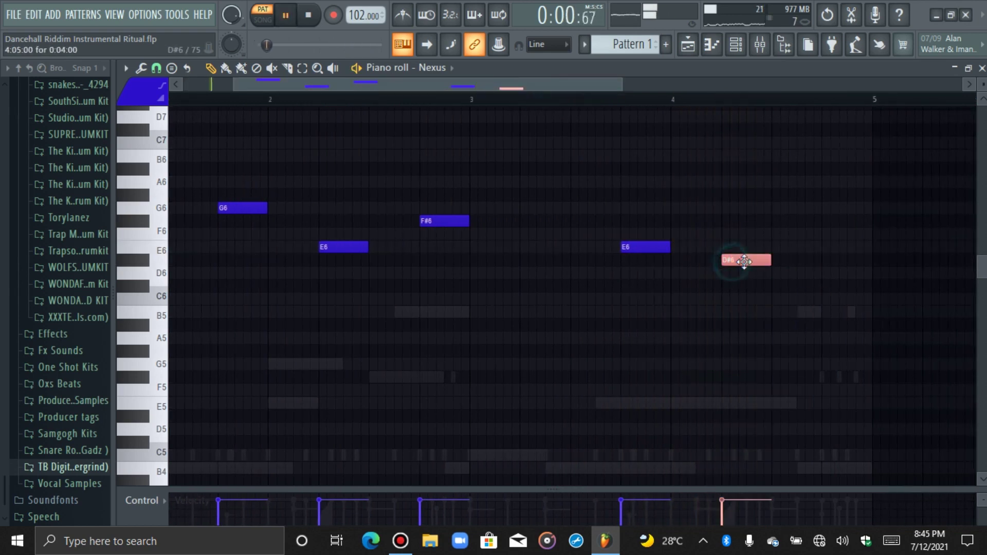
left_click_drag(744, 262, 746, 285)
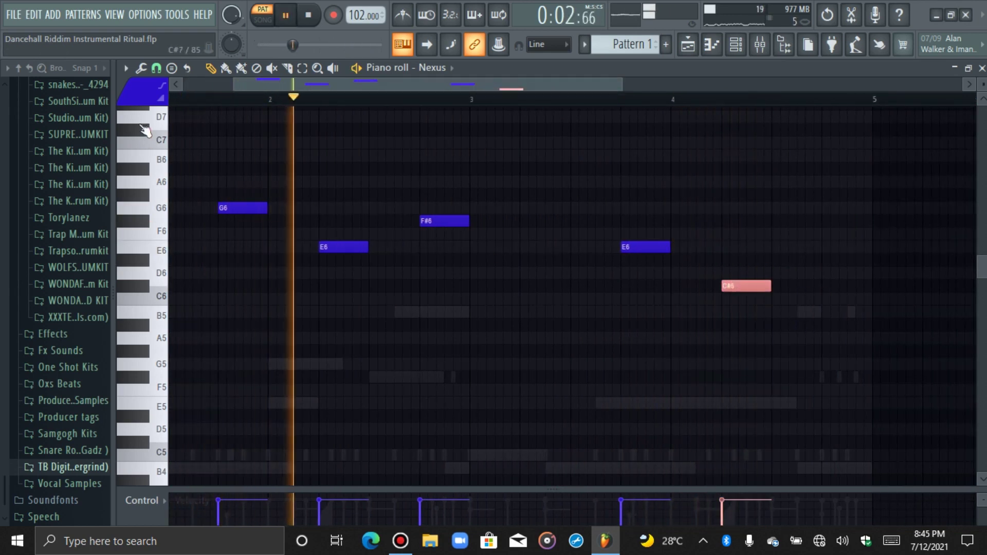
left_click_drag(237, 82, 185, 85)
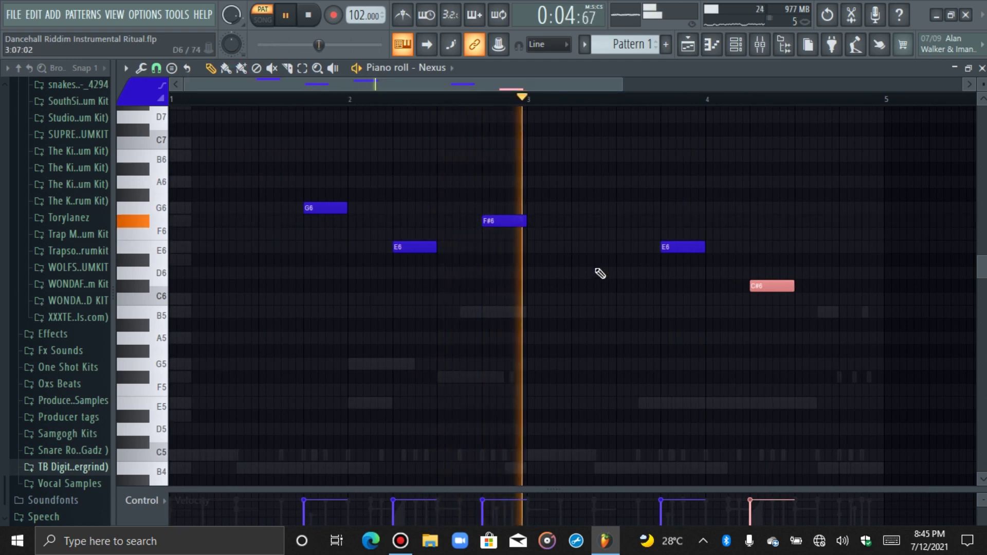
key("ctrl+Down")
key("ctrl+Up")
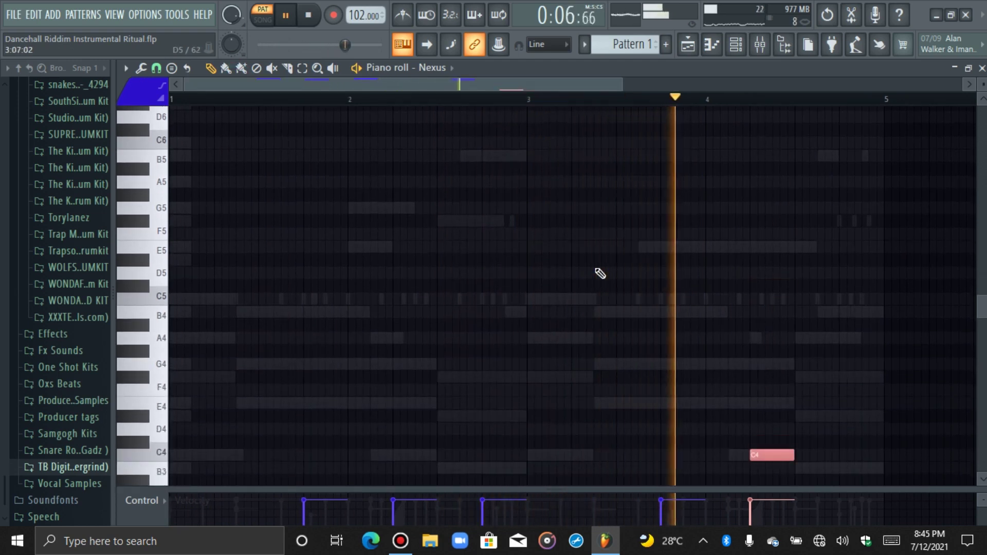
scroll(599, 273, "up", 4)
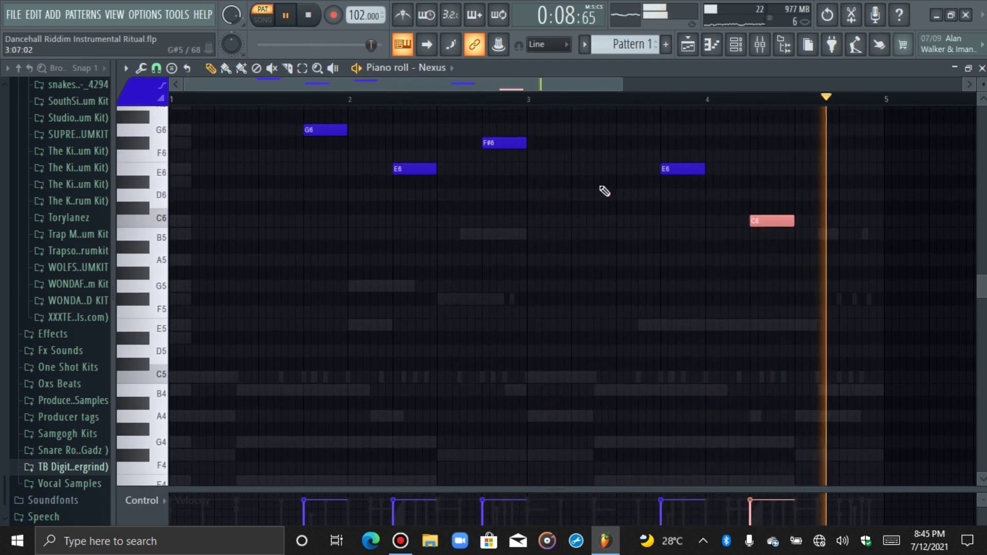
key("space")
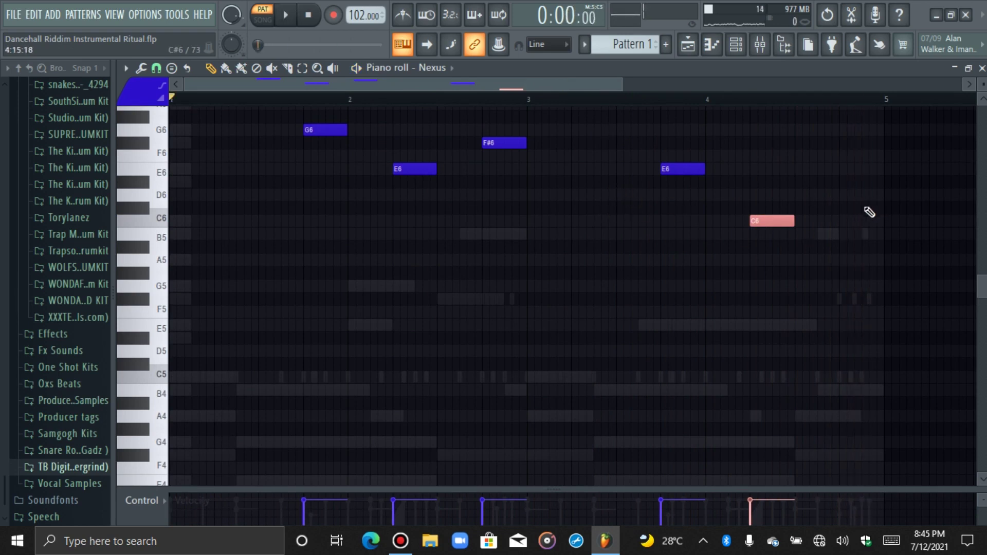
Step: Add a B5 note at the end of bar 4 and raise both bar 4 notes an octave to C7 and B6
left_click_drag(838, 233, 840, 235)
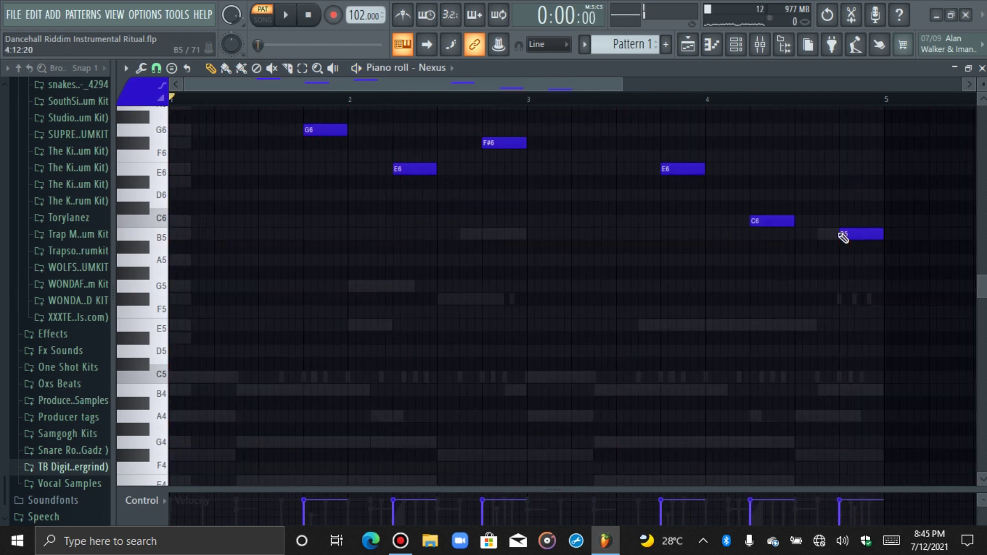
key("space")
left_click_drag(761, 199, 858, 291)
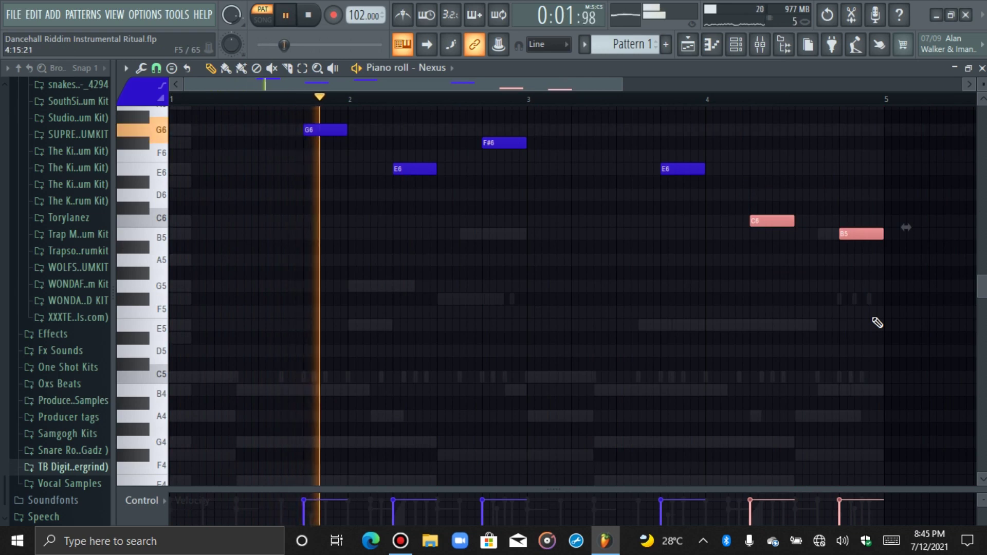
key("ctrl+Up")
scroll(875, 322, "up", 4)
left_click(501, 200)
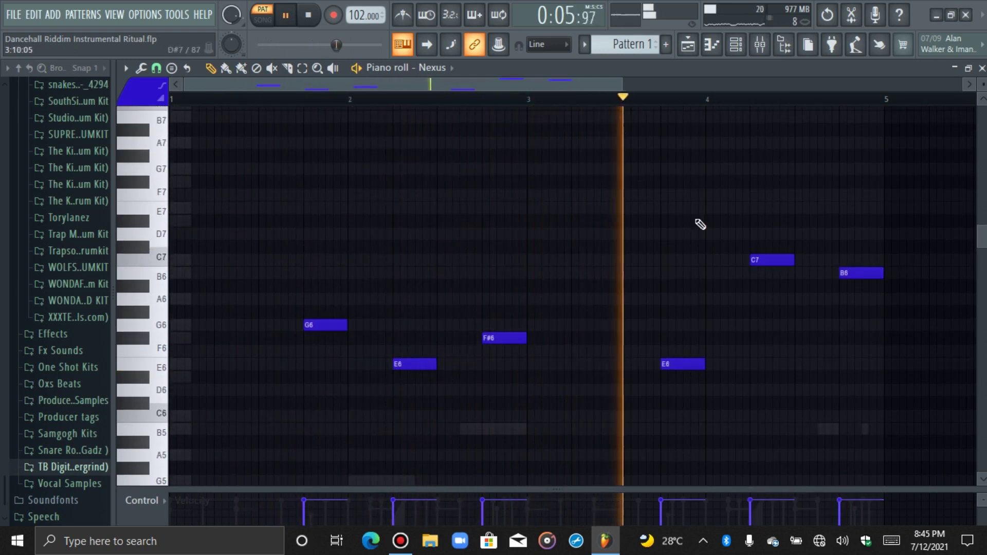
Step: Route the Nexus channel to mixer track 15 in the channel rack
left_click(758, 47)
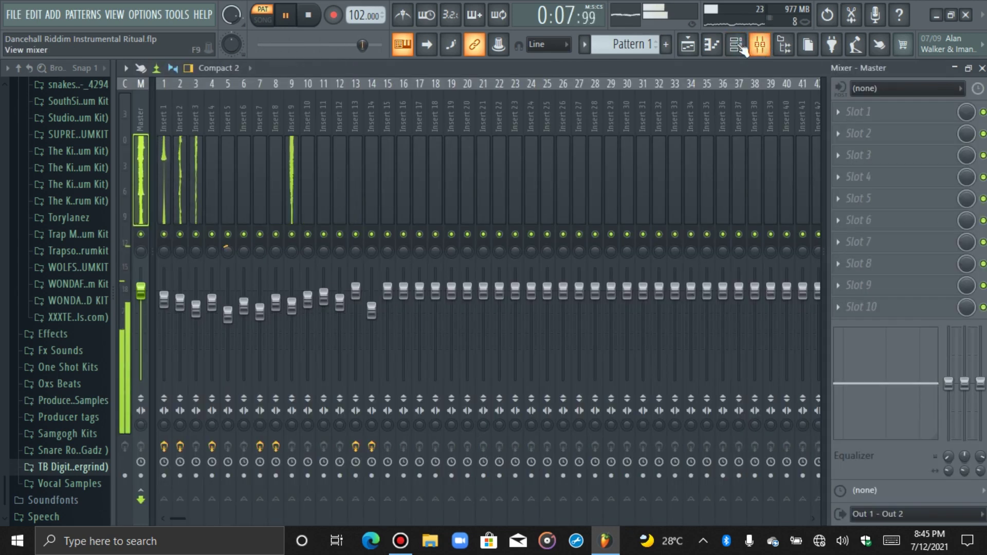
left_click(736, 51)
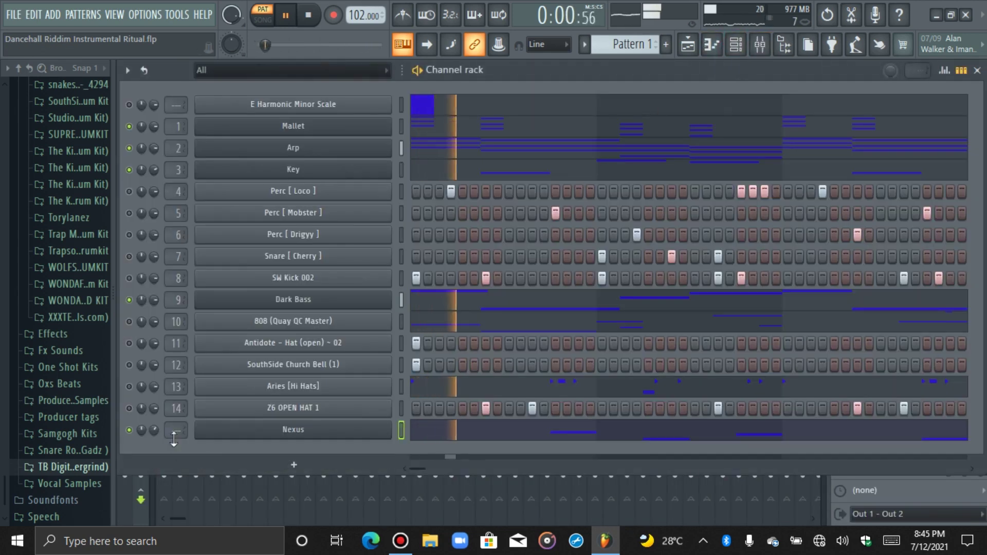
mouse_move(174, 438)
left_mouse_down()
mouse_move(178, 411)
mouse_move(193, 441)
left_mouse_up()
scroll(184, 428, "up", 1)
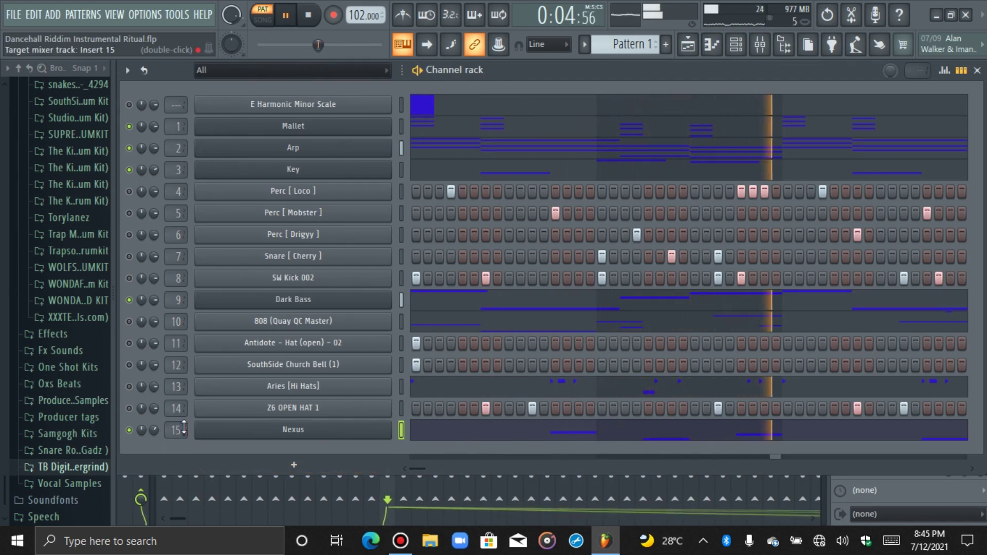
Step: Load Fruity parametric EQ 2 into the first effect slot of mixer Insert 15
left_click(757, 46)
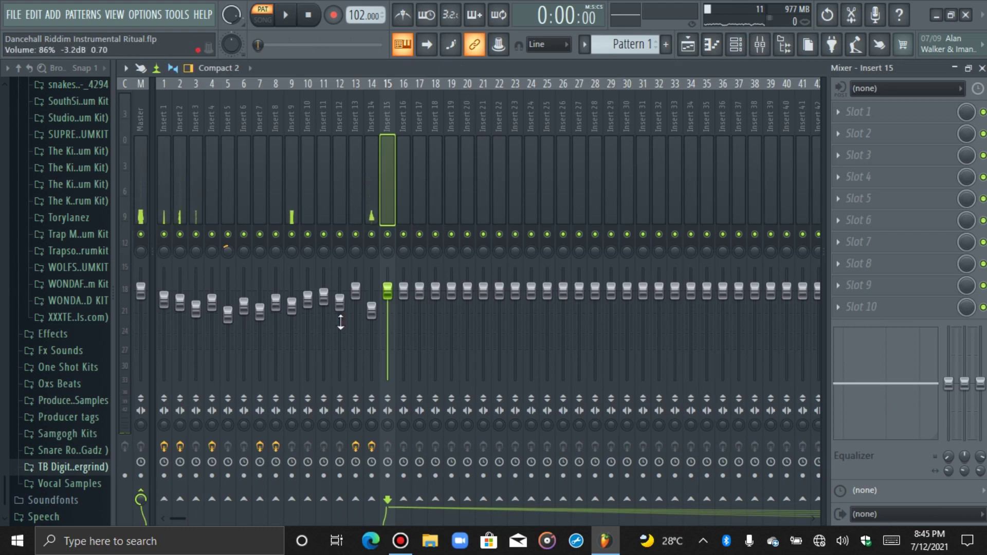
left_click(856, 112)
left_click(520, 324)
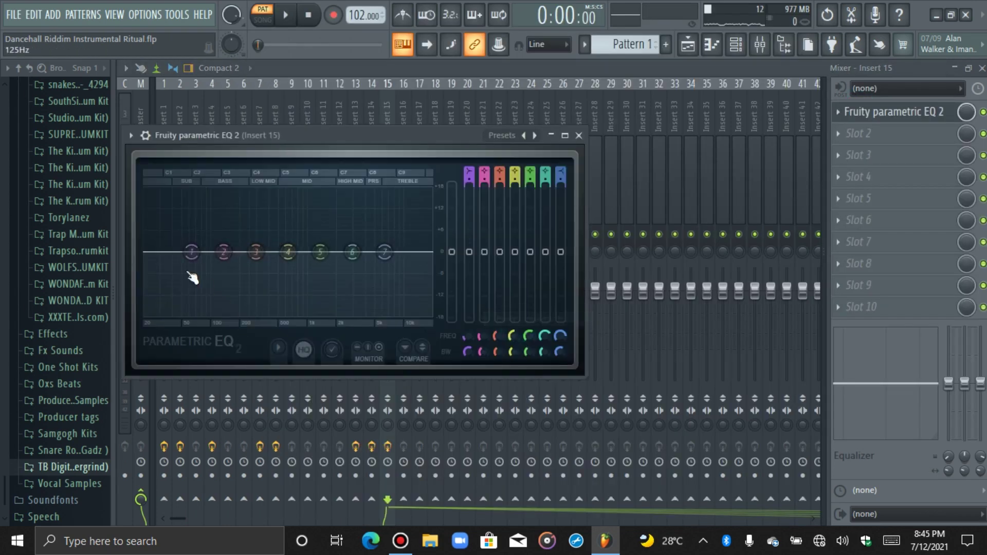
Step: Pull EQ band 1 down at about 300 Hz and change its type to high pass
left_click_drag(210, 264, 264, 312)
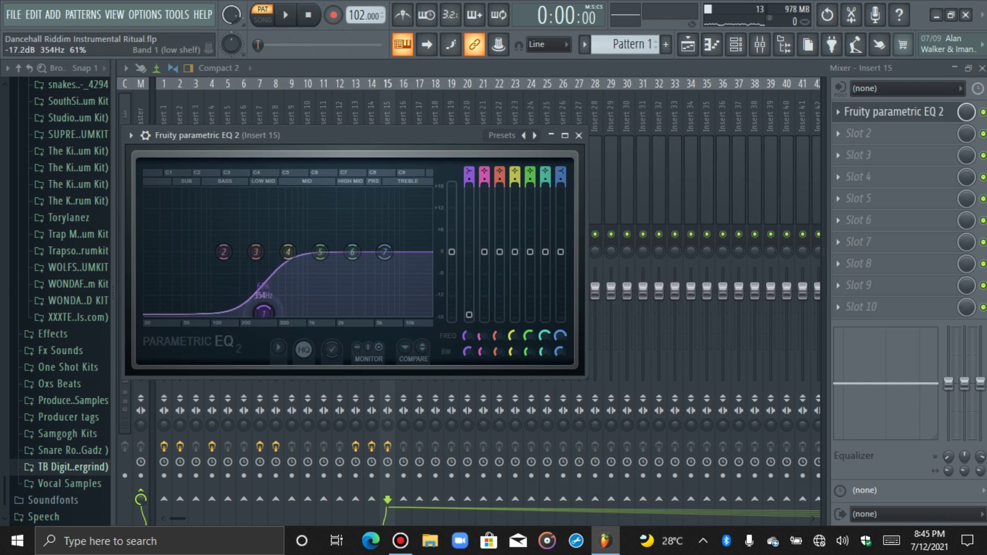
right_click(255, 316)
mouse_move(281, 352)
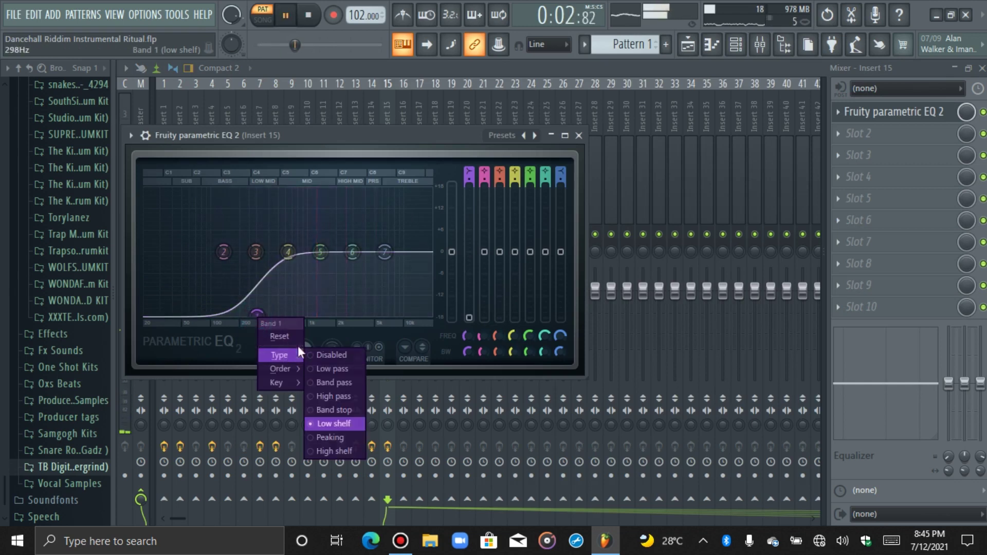
left_click(317, 393)
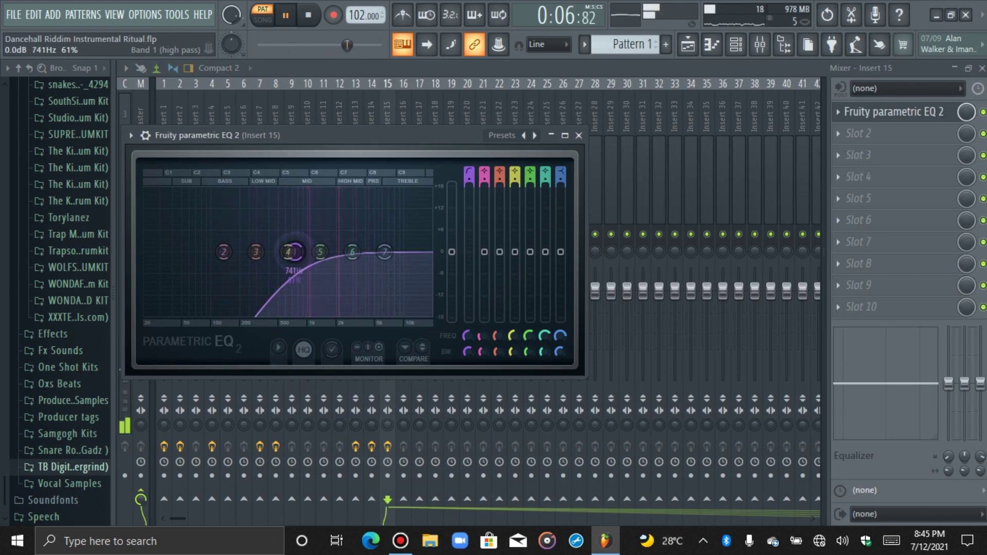
Step: Close the EQ and load RC-20 Retro Color into the second effect slot of Insert 15
left_click(893, 112)
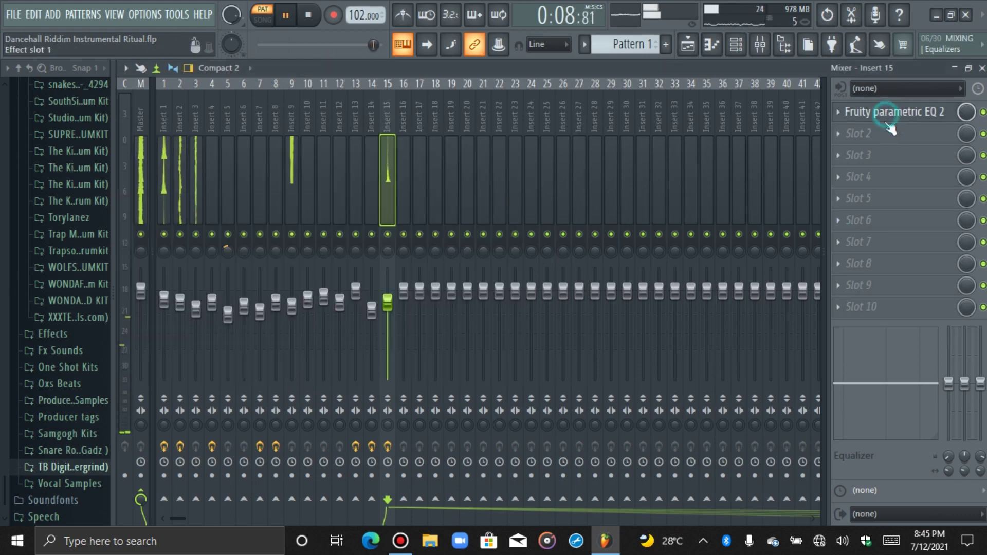
left_click(893, 133)
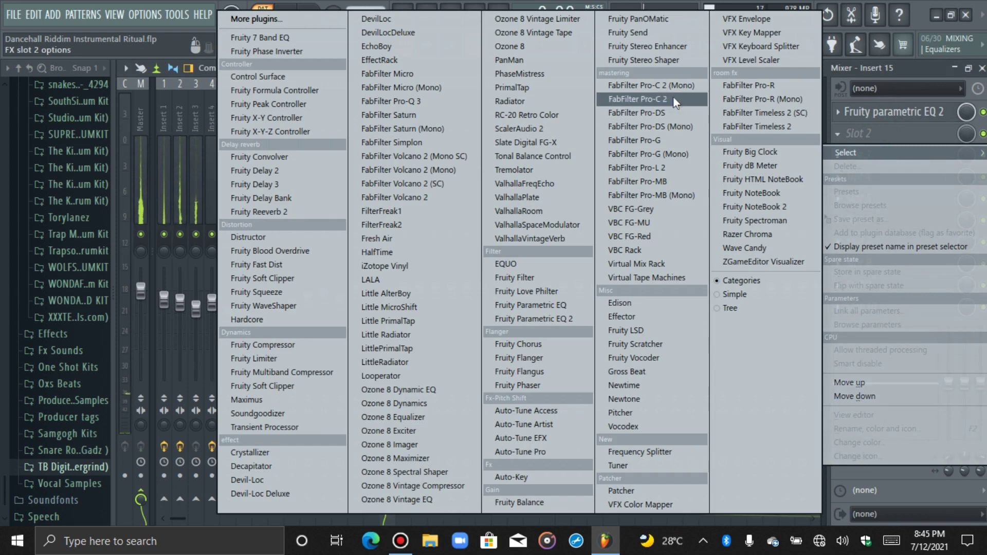
left_click(543, 115)
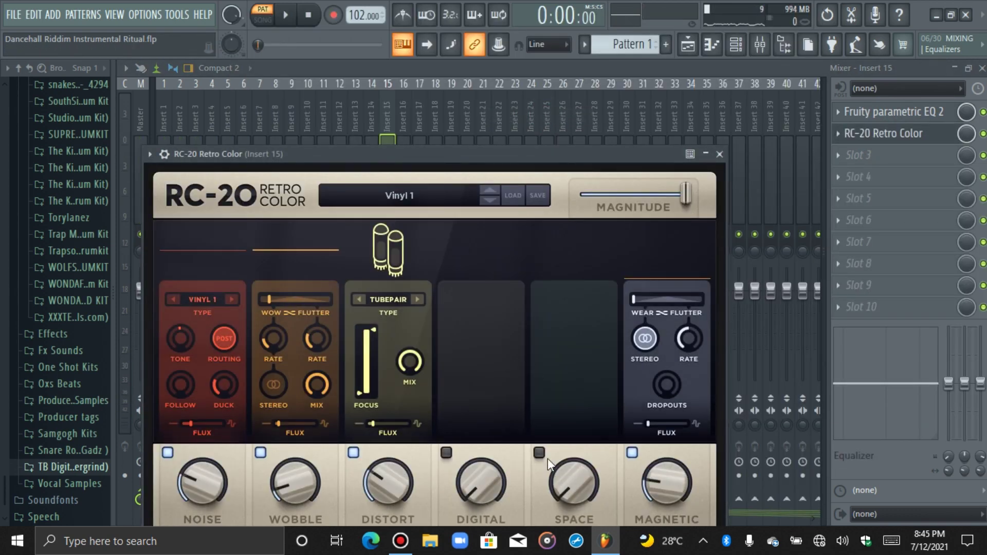
Step: Enable RC-20's Space module, raise its amount and Flux, and switch off the Noise, Wobble, Distort and Magnetic modules
left_click(539, 452)
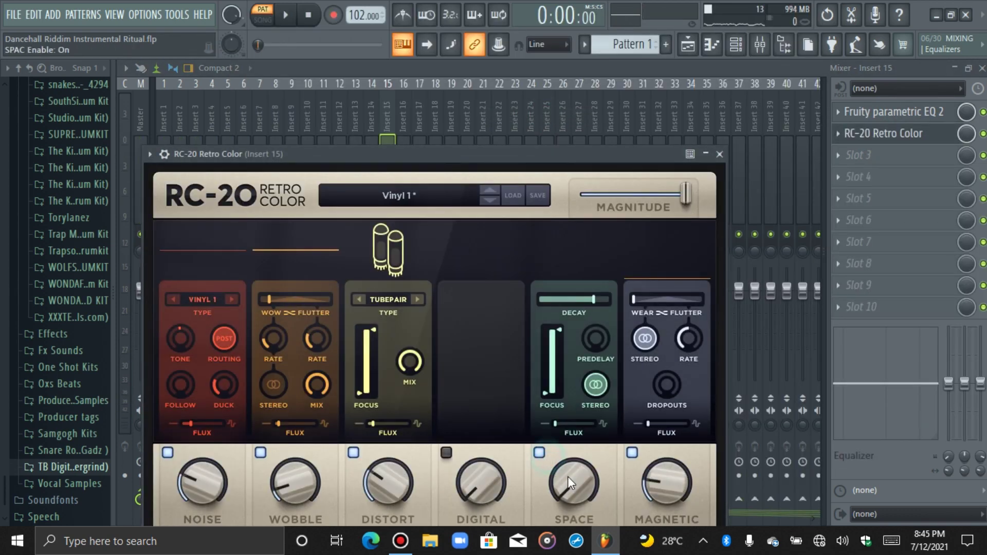
left_click(566, 423)
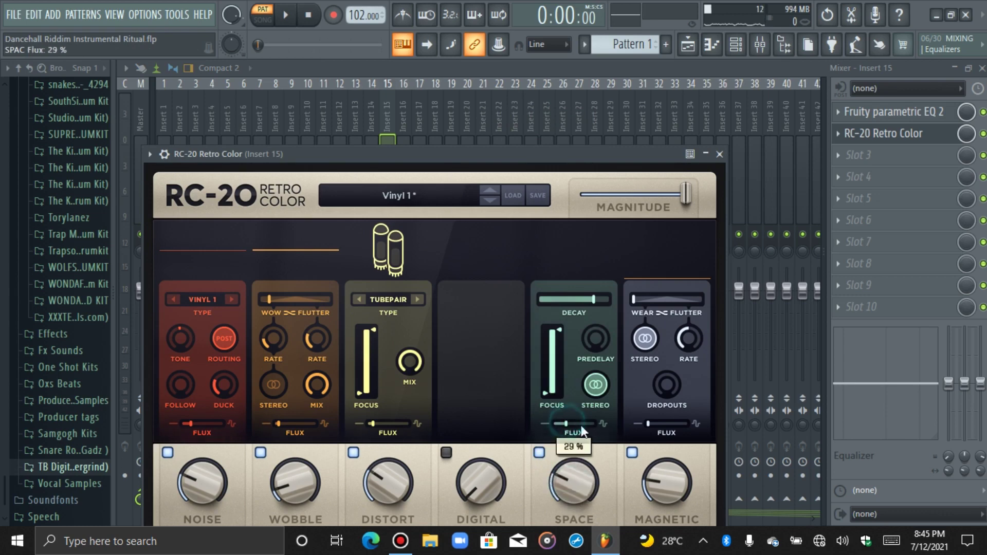
left_click(354, 454)
left_click(262, 454)
left_click(168, 453)
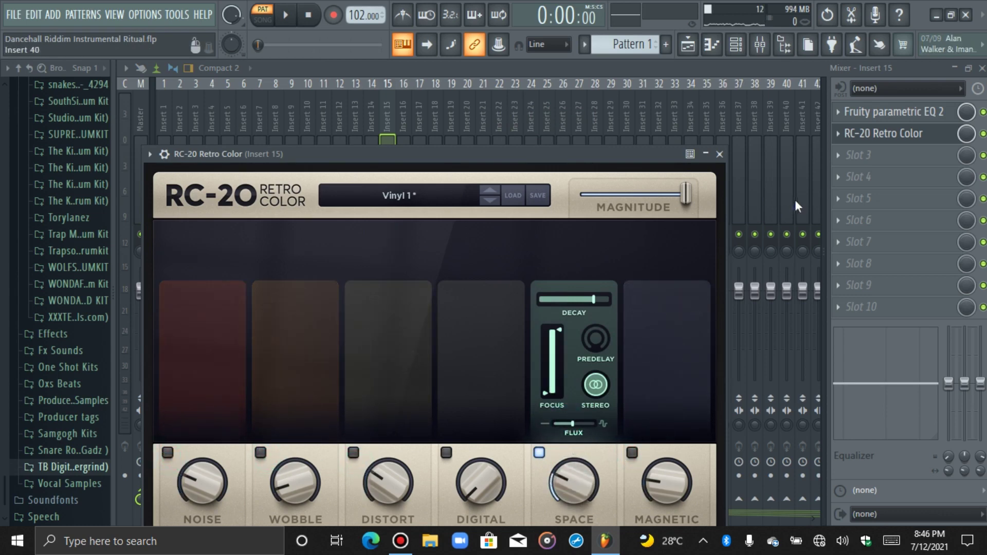
left_click(873, 133)
key("space")
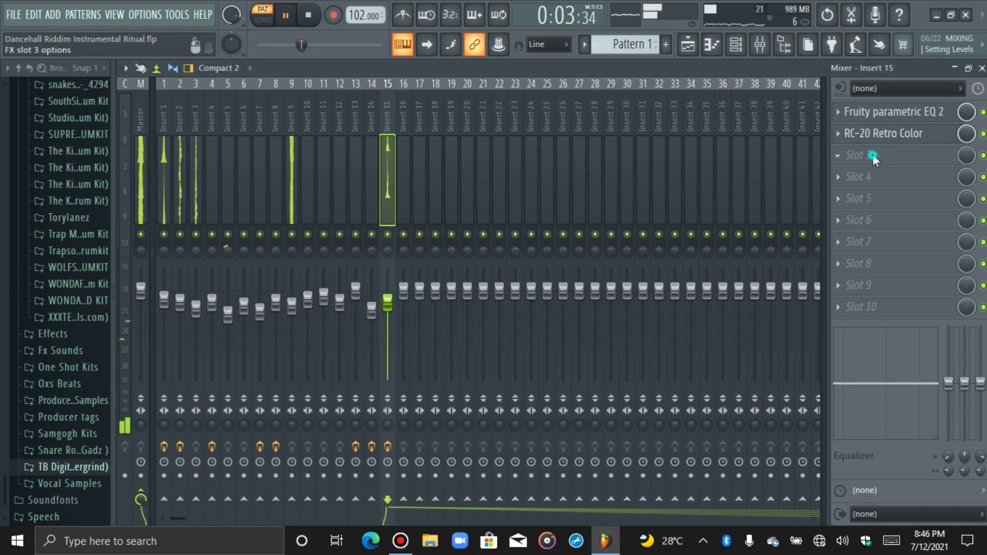
Step: Load Gross Beat into the third effect slot of Insert 15 and apply its Momentary preset
left_click(874, 157)
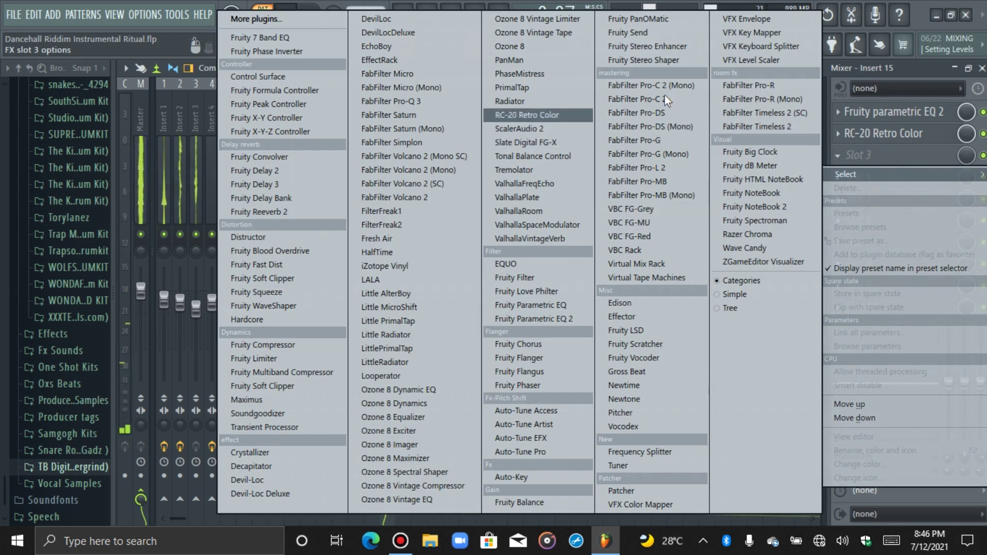
left_click(625, 371)
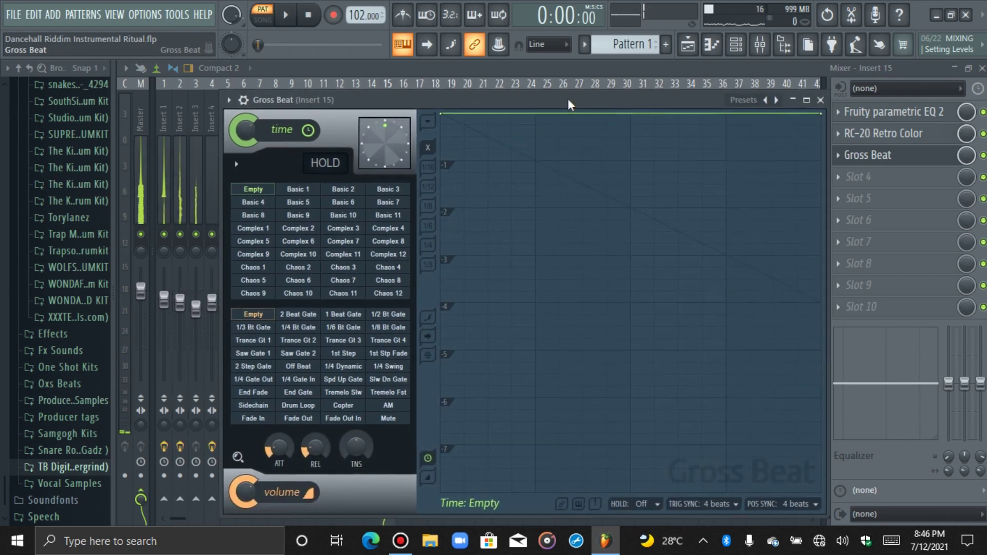
left_click(227, 103)
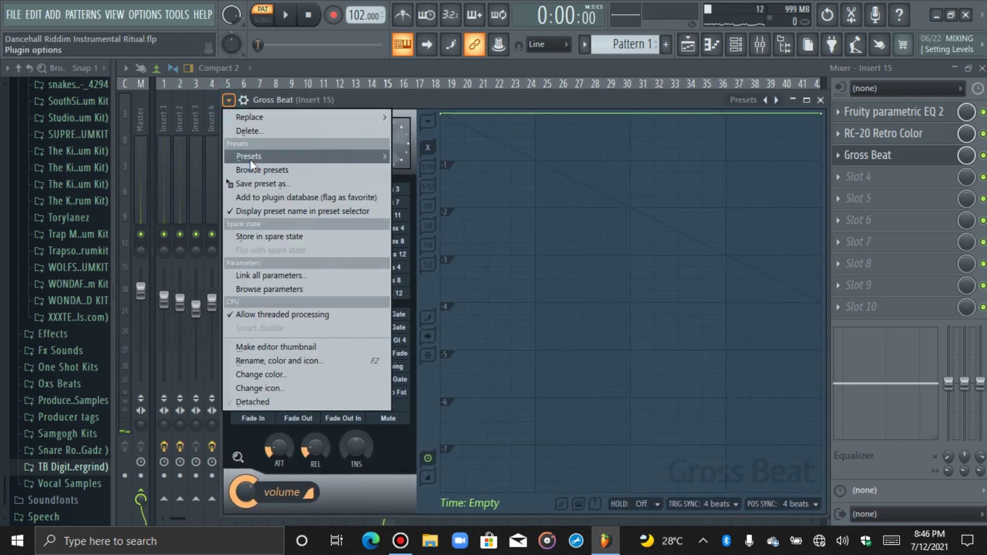
mouse_move(251, 160)
left_click(433, 183)
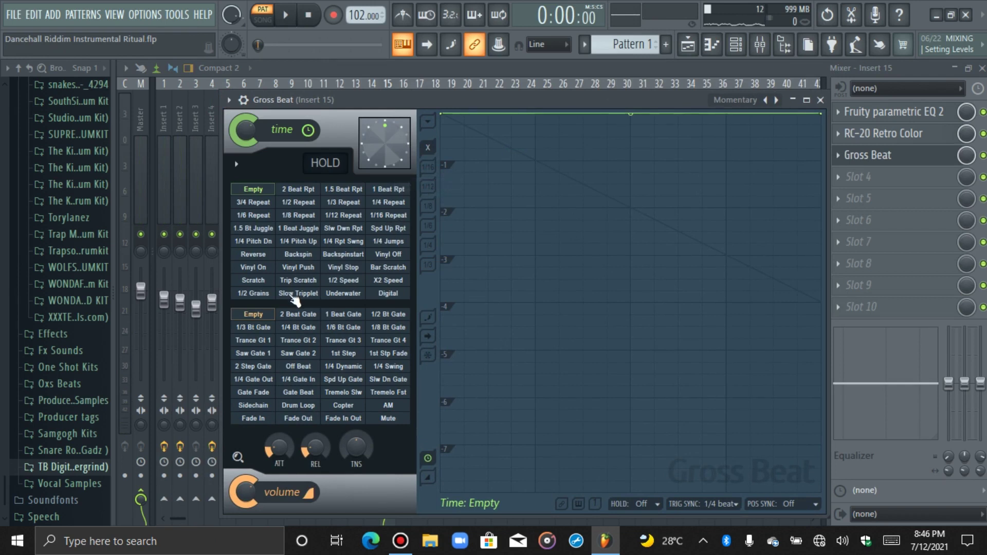
Step: Try Gross Beat's Momentary time slots, including X2 Speed, 2 Beat Rpt and Vinyl Off, ending on Underwater
left_click(230, 102)
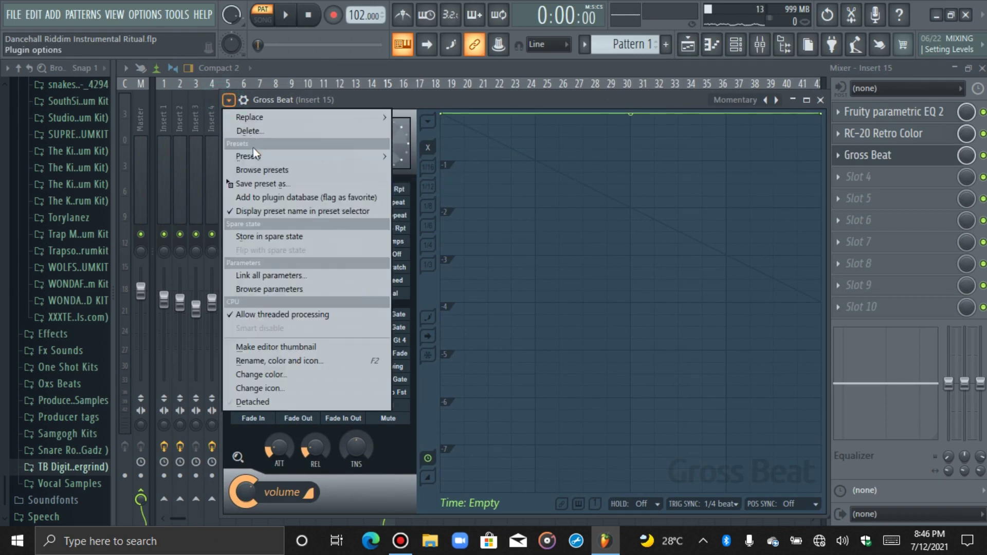
mouse_move(255, 154)
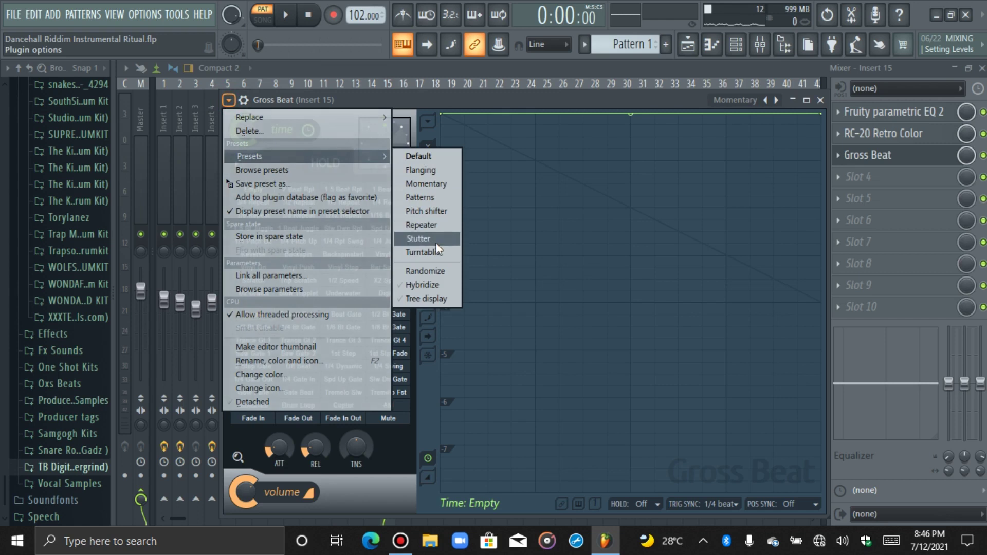
left_click(431, 198)
left_click(393, 281)
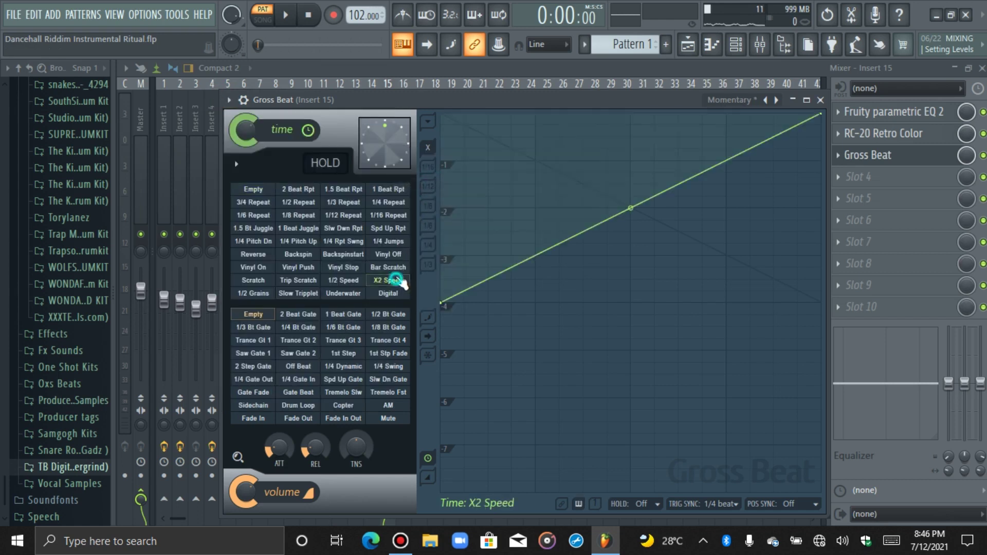
left_click(393, 254)
left_click(393, 189)
left_click(298, 189)
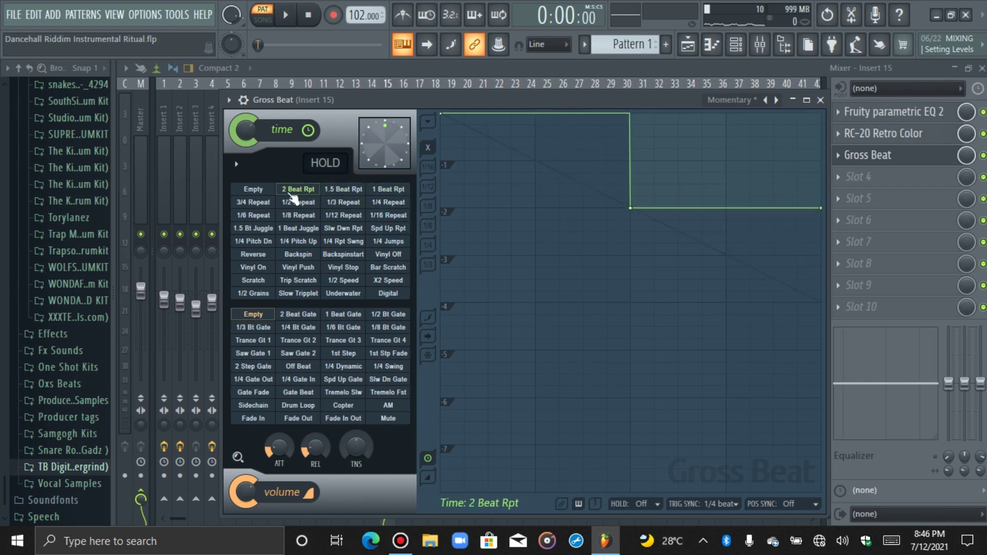
left_click(288, 215)
left_click(390, 216)
left_click(393, 254)
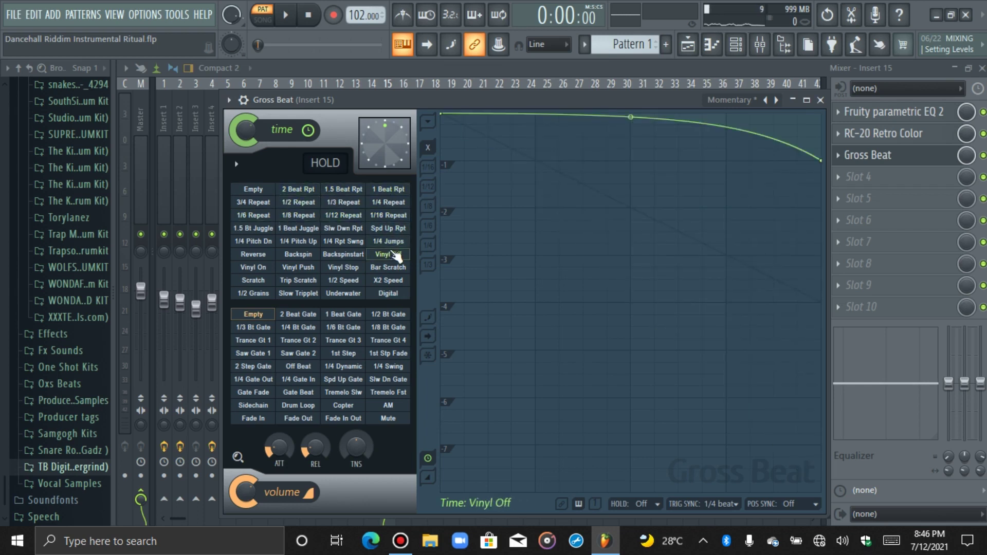
left_click(391, 267)
left_click(390, 281)
left_click(344, 293)
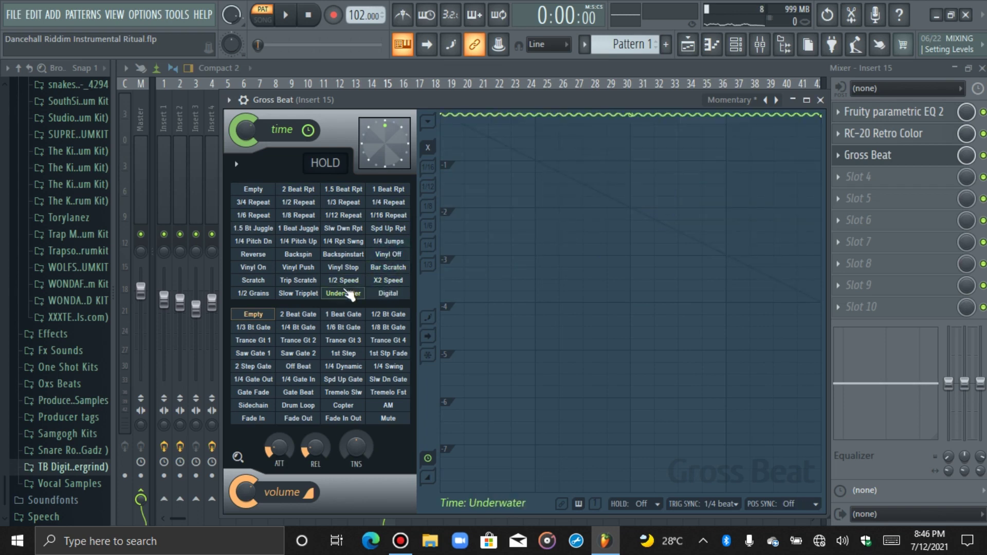
Step: Apply the Flanging preset in Gross Beat, compare WishWash with WishWash 2, and select the WishWash 2 time slot
left_click(231, 101)
mouse_move(257, 158)
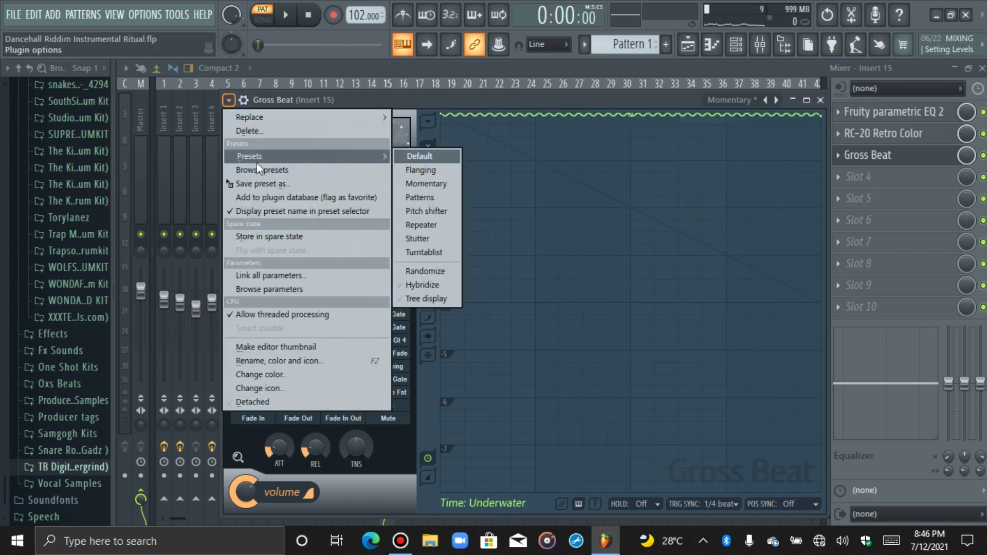
left_click(419, 170)
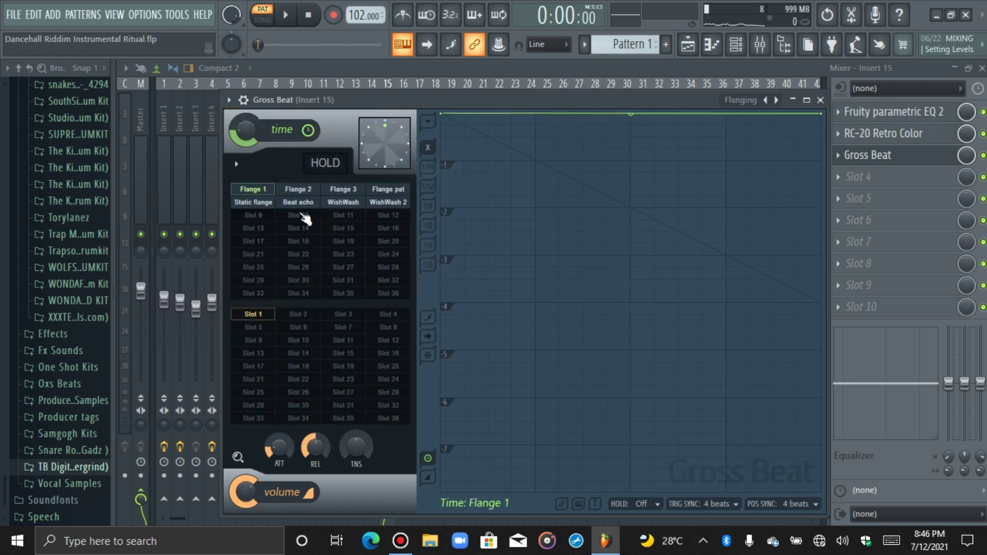
left_click(388, 203)
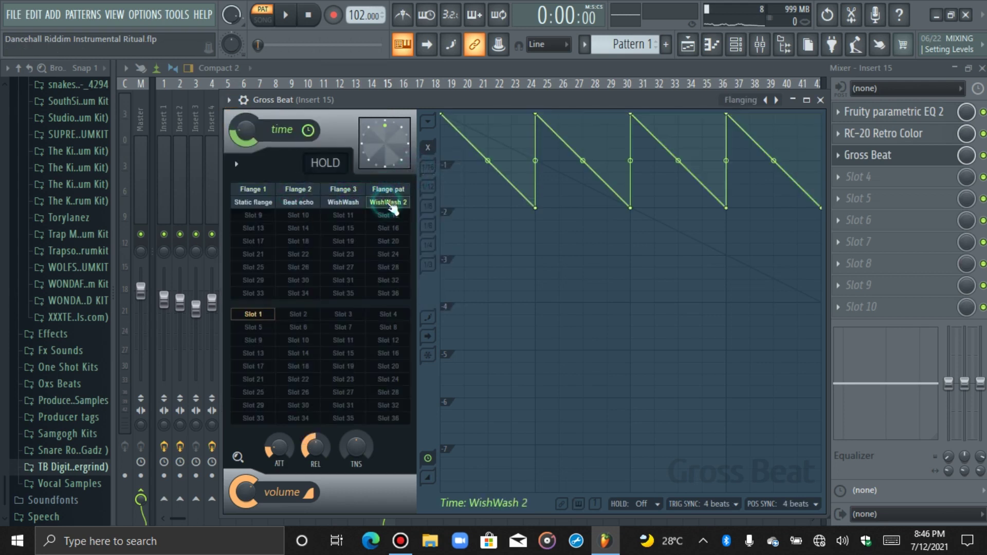
left_click(343, 203)
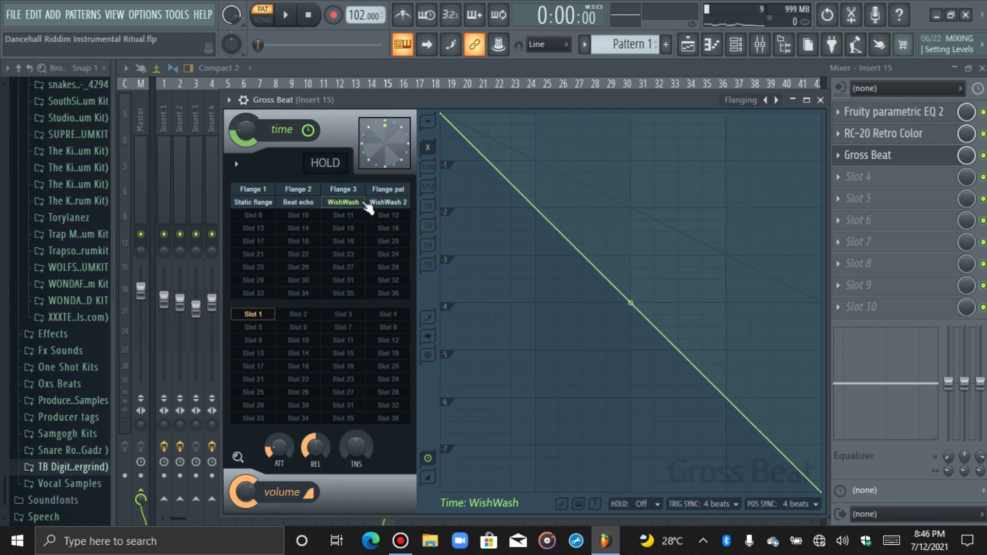
left_click(385, 204)
Step: Play the pattern while trying Gross Beat's Static flange and Beat echo time slots, and settle on WishWash
key("space")
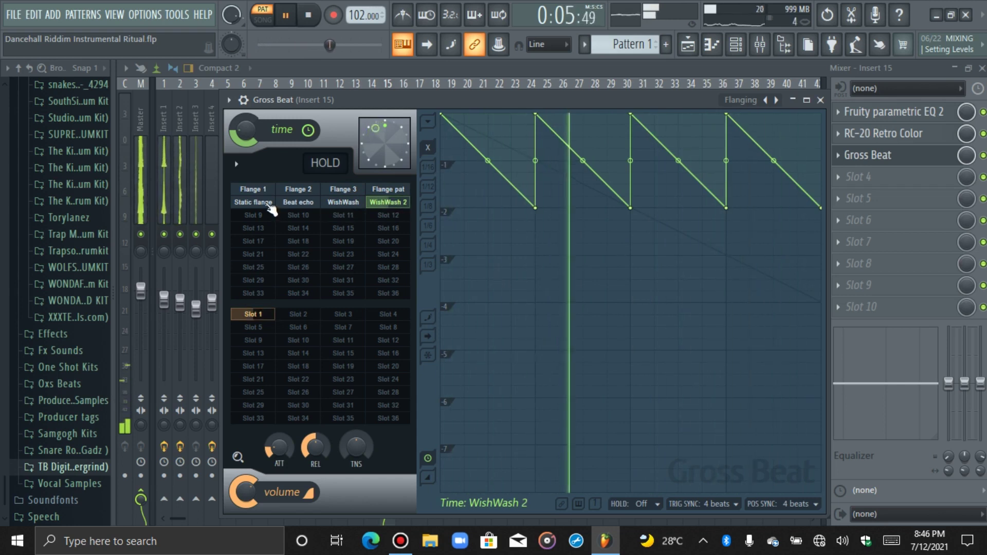
left_click(270, 206)
left_click(298, 202)
left_click(342, 204)
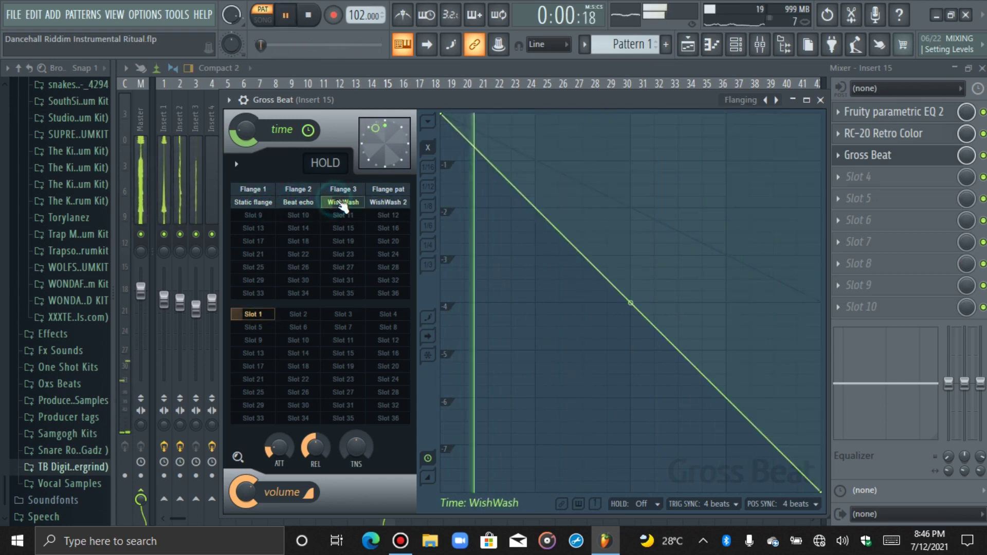
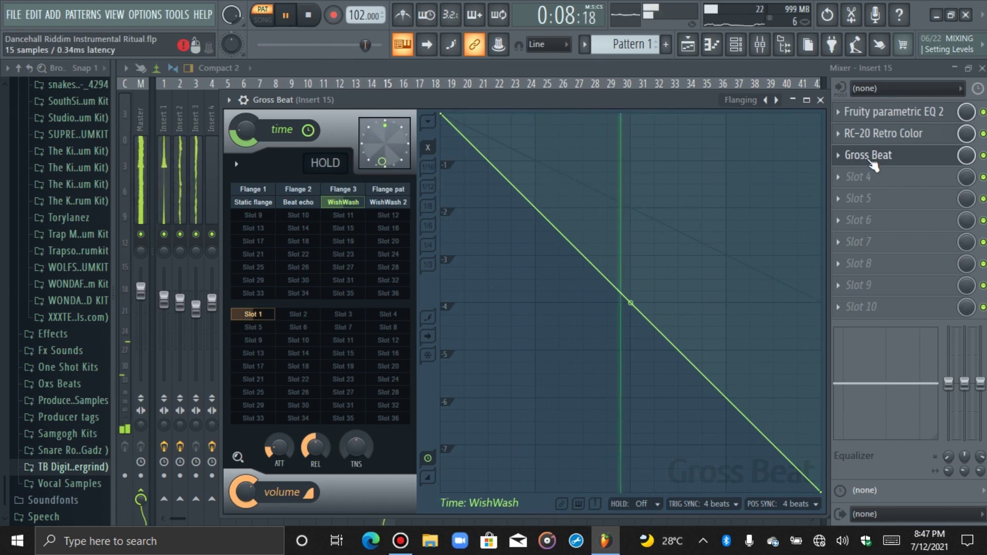
left_click(873, 164)
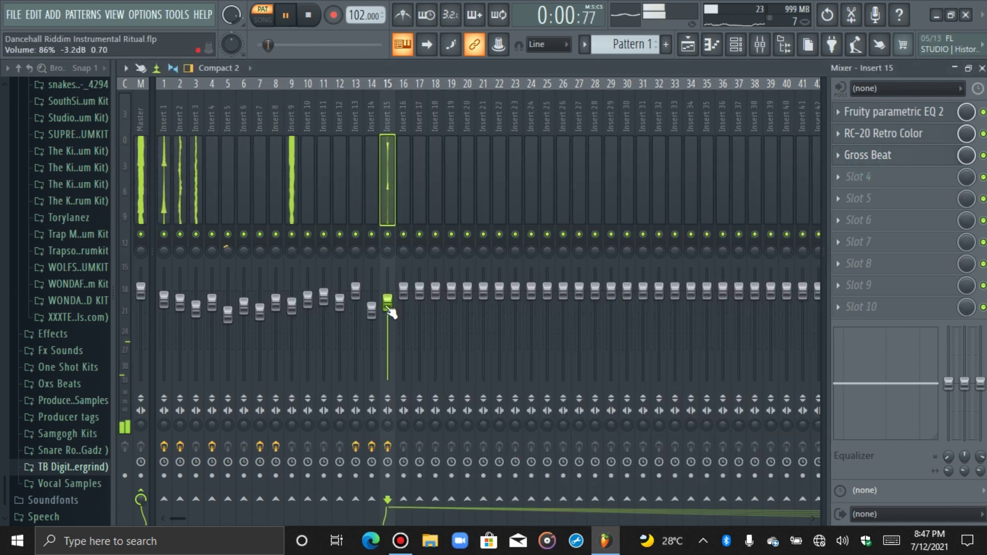
Step: Load a second Gross Beat into the fourth effect slot and set it to the Momentary preset's 1/2 Speed time slot
left_click(866, 176)
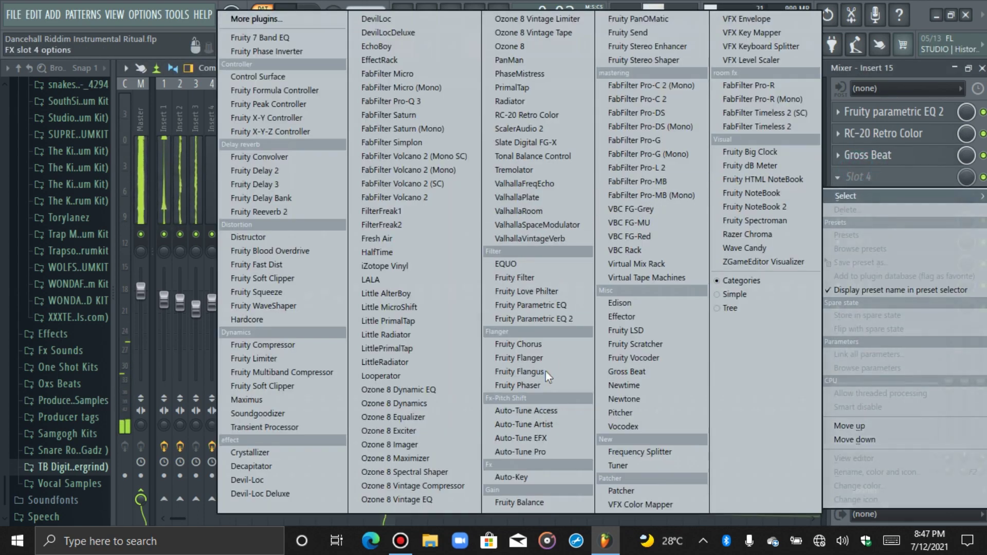
left_click(625, 372)
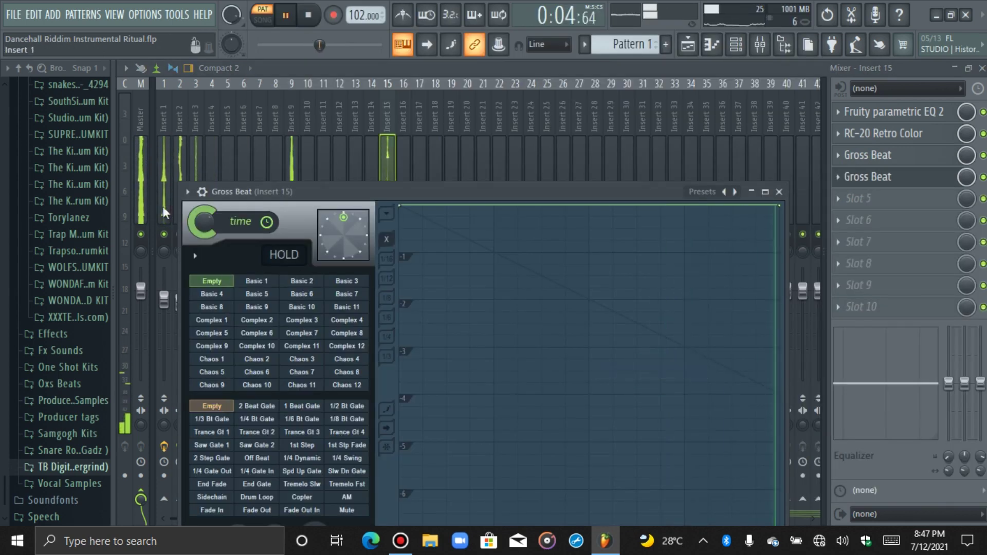
left_click(187, 191)
mouse_move(221, 247)
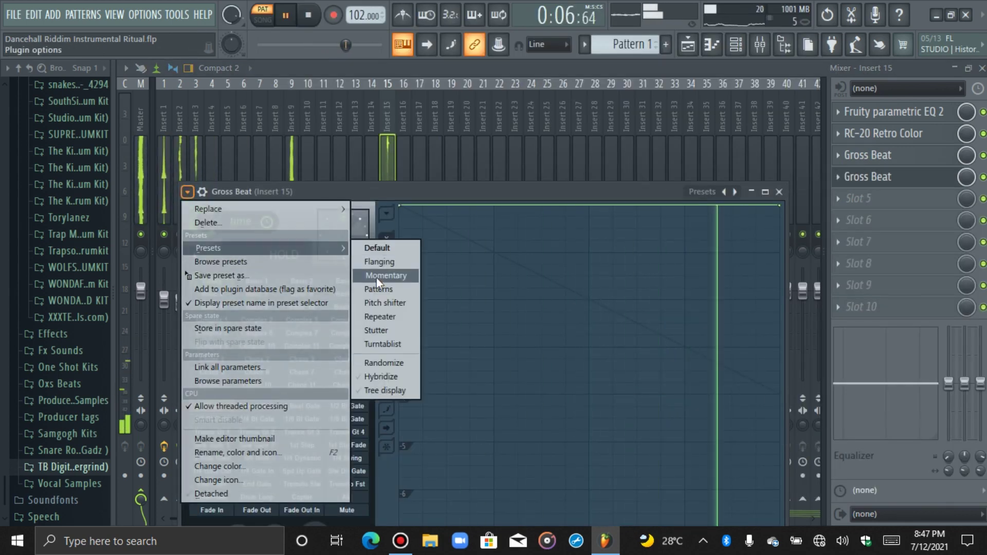
left_click(384, 278)
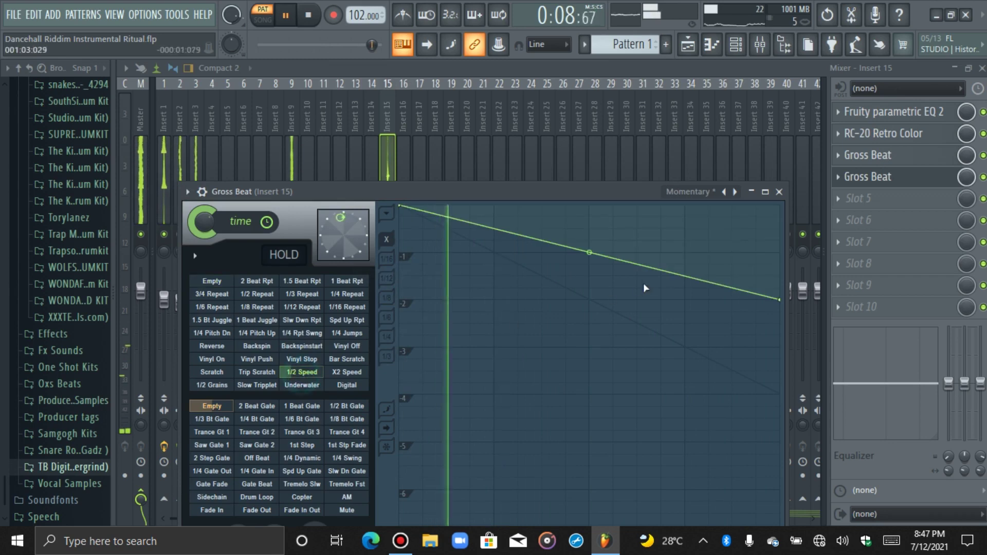
left_click(862, 185)
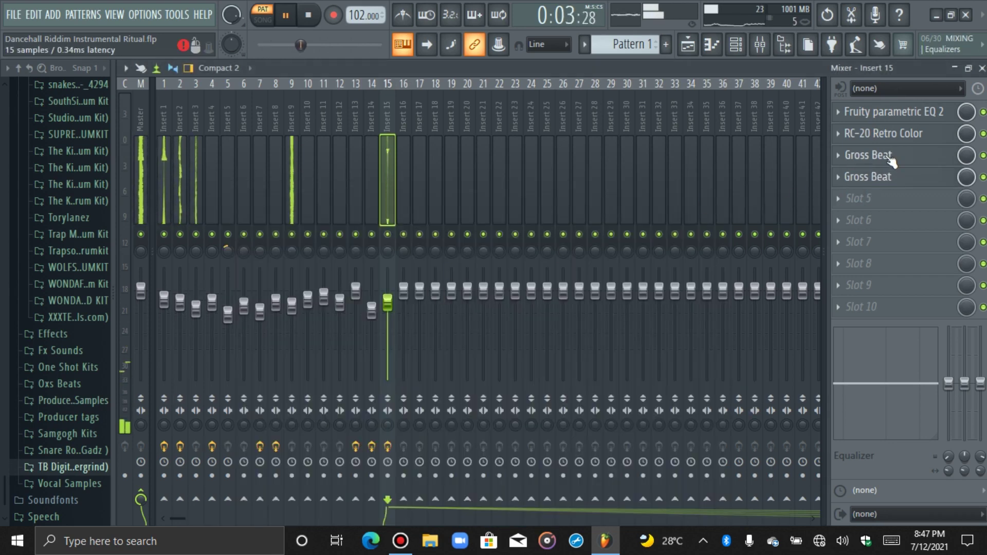
Step: Try raising the Insert 15 fader to 100% during playback
left_click(882, 178)
left_click(877, 180)
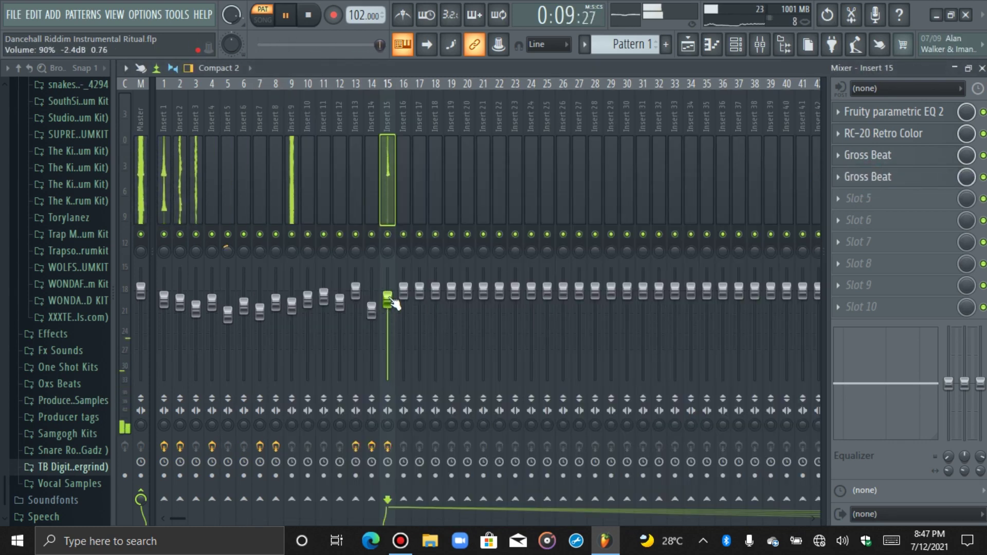
scroll(395, 303, "up", 3)
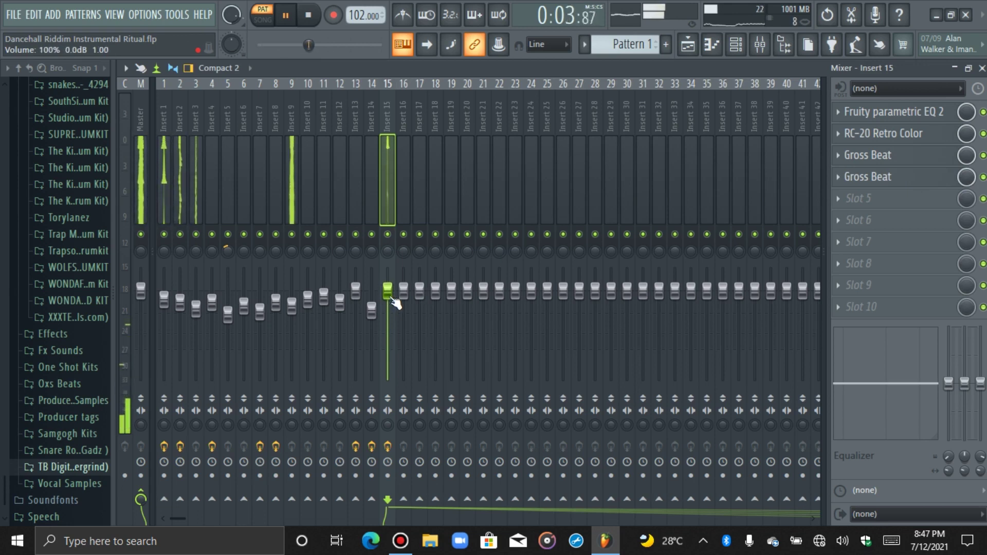
Step: Load EQUO into the fifth effect slot of Insert 15 and adjust its output volume to about 79%
left_click(887, 205)
left_click(527, 259)
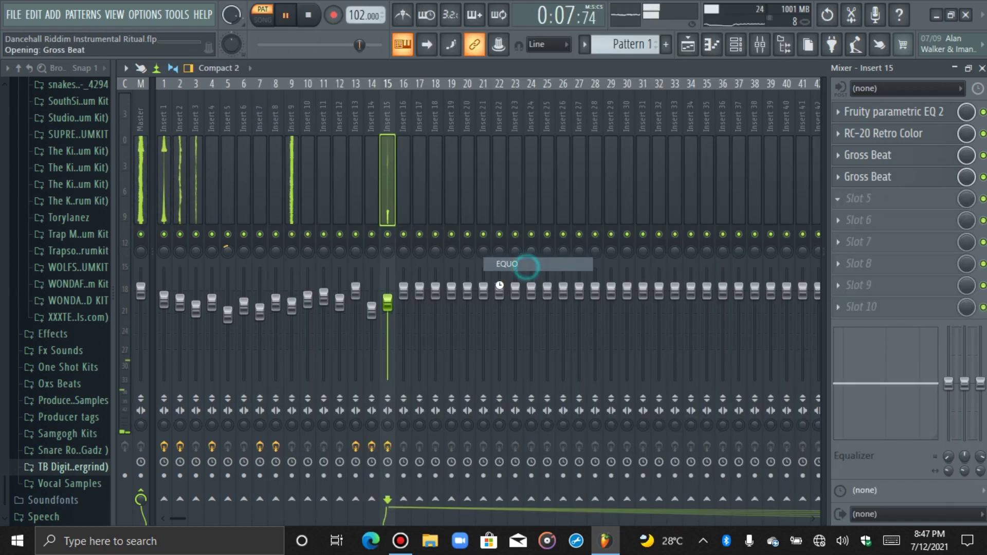
key("space")
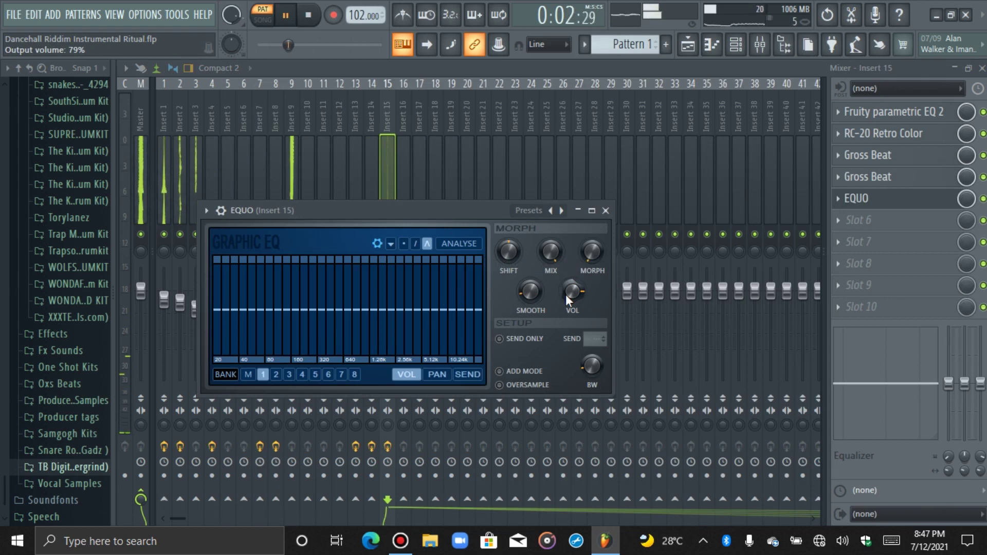
left_click(862, 207)
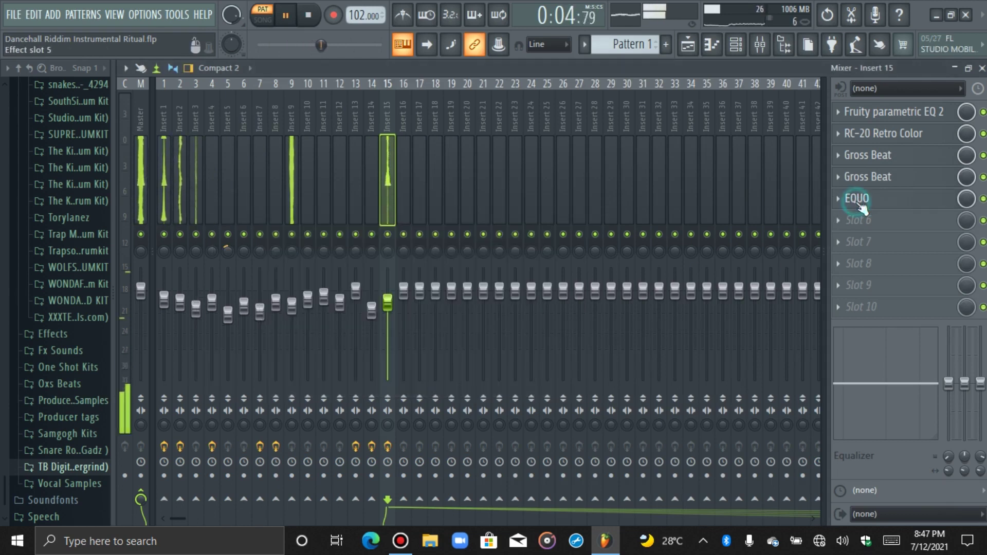
Step: Set the time slot of the Gross Beat in Insert 15's third effect slot to WishWash 2
left_click(881, 184)
left_click(400, 203)
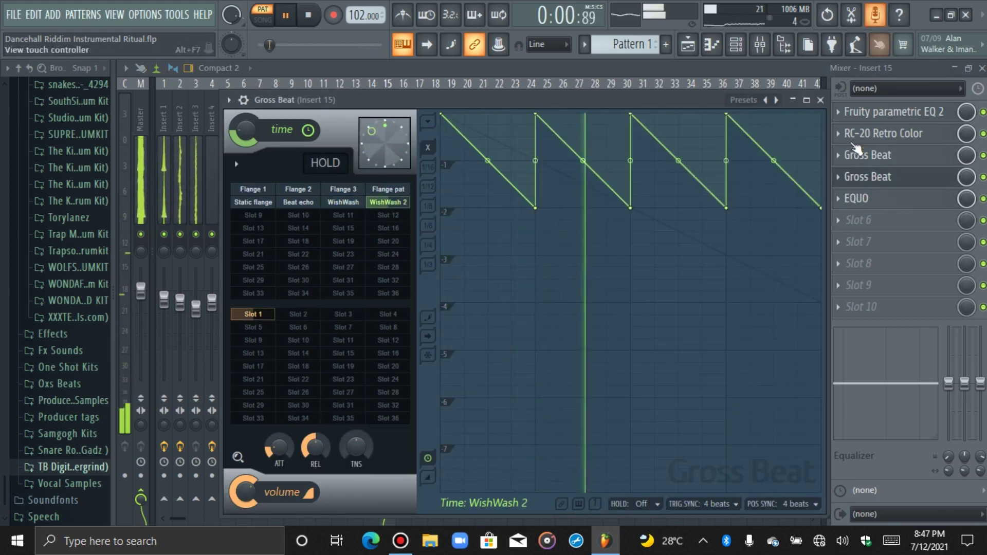
left_click(851, 177)
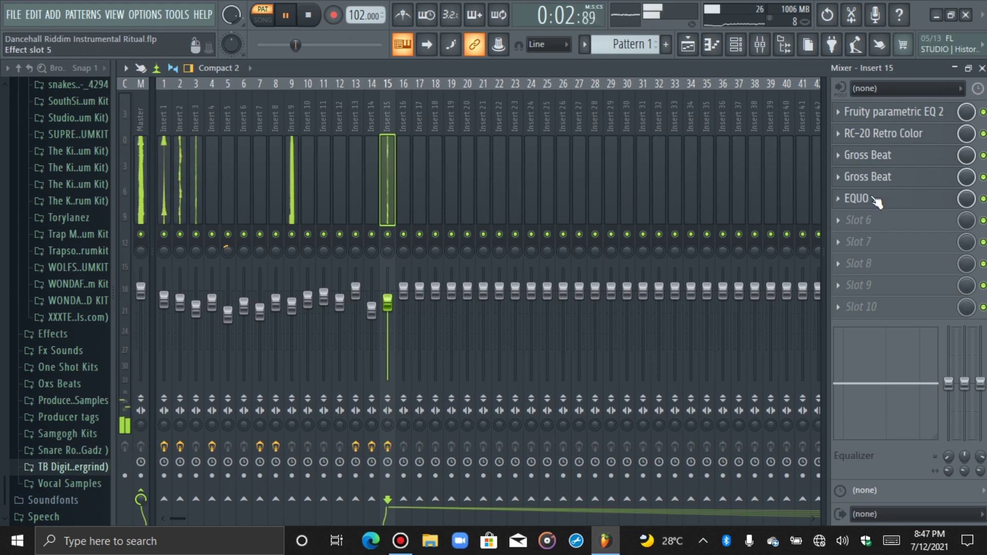
Step: Bypass the second Gross Beat on Insert 15 during playback and delete it from the fourth effect slot
left_click(875, 199)
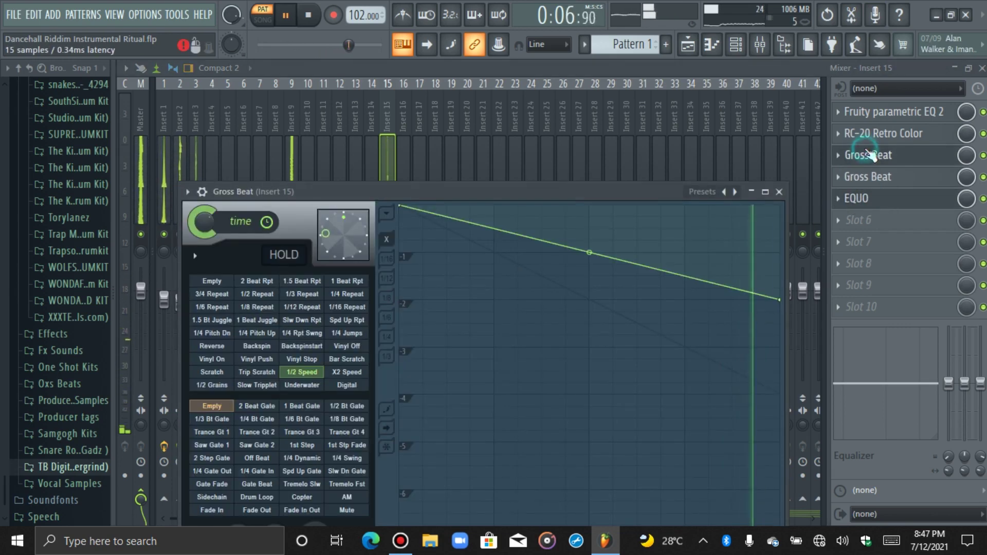
left_click(871, 155)
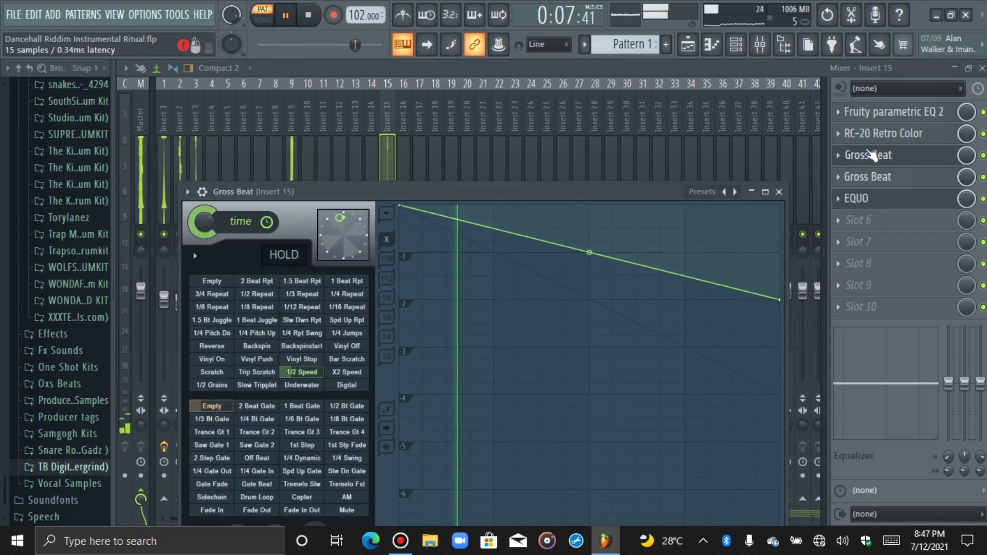
left_click(888, 180)
left_click(983, 178)
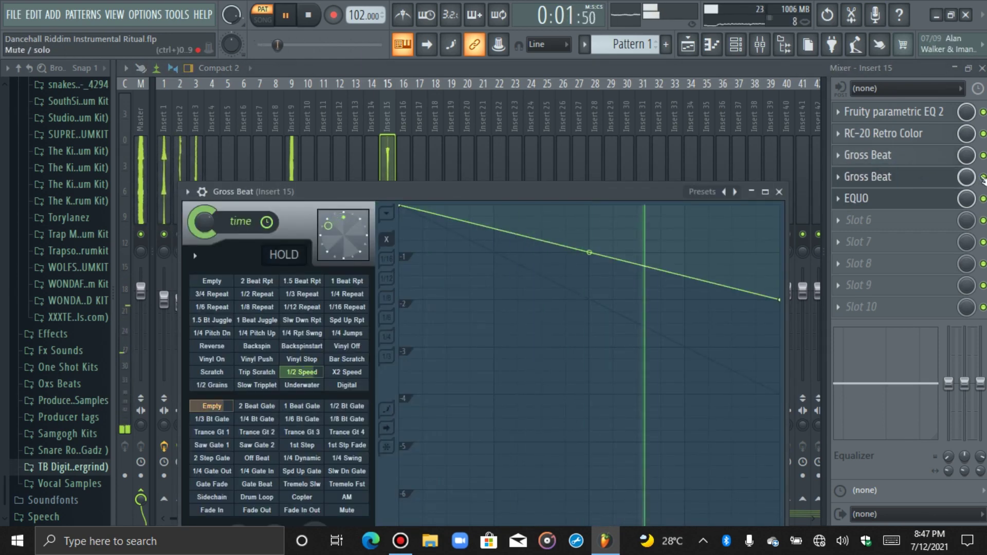
left_click(883, 182)
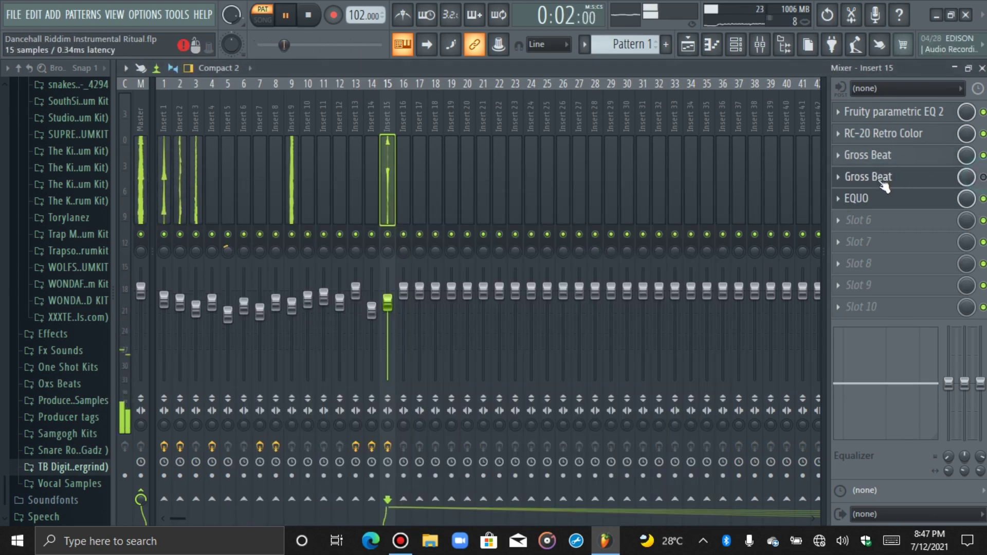
left_click(838, 177)
left_click(847, 209)
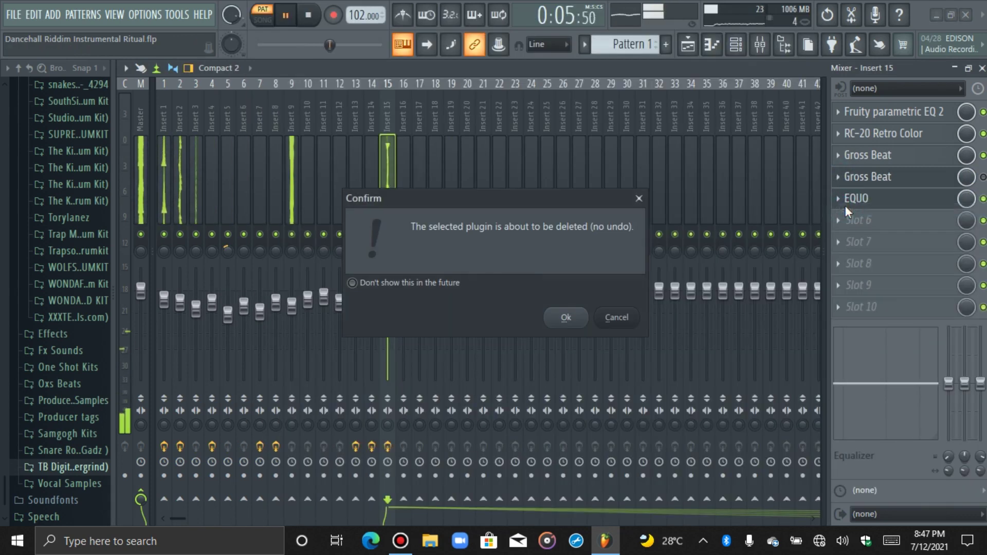
key("Return")
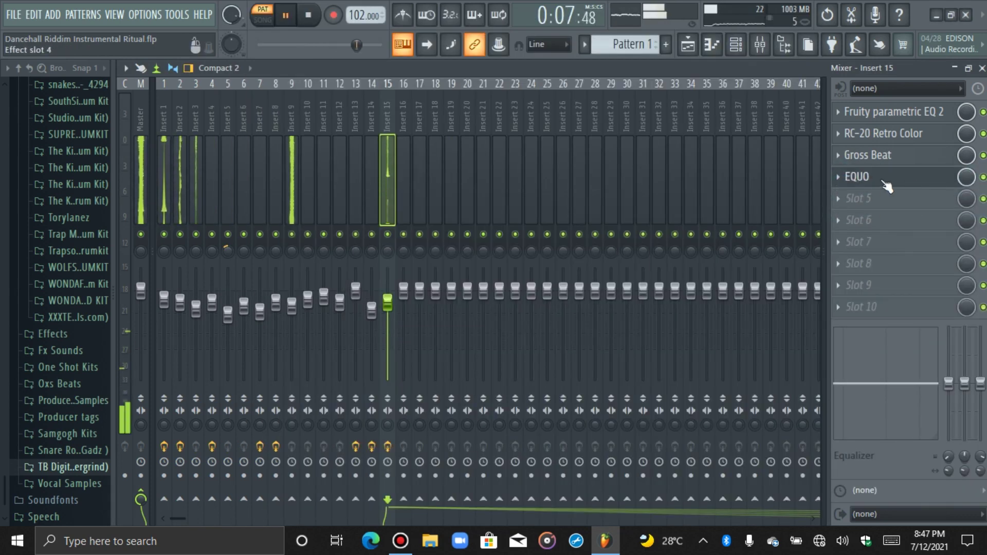
left_click(882, 182)
left_click(880, 184)
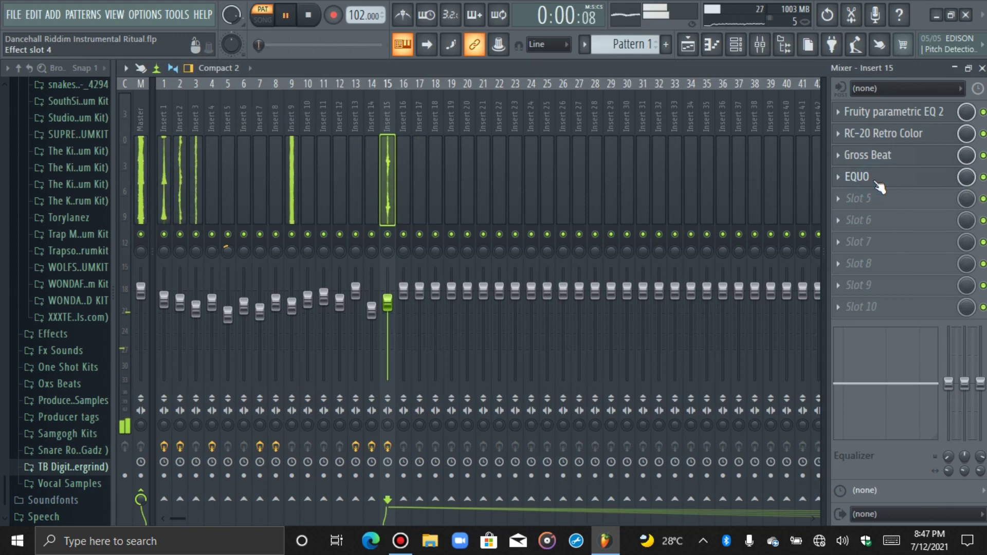
Step: Unmute all channels in the channel rack and play Pattern 1 with the full arrangement
key("space")
left_click(735, 51)
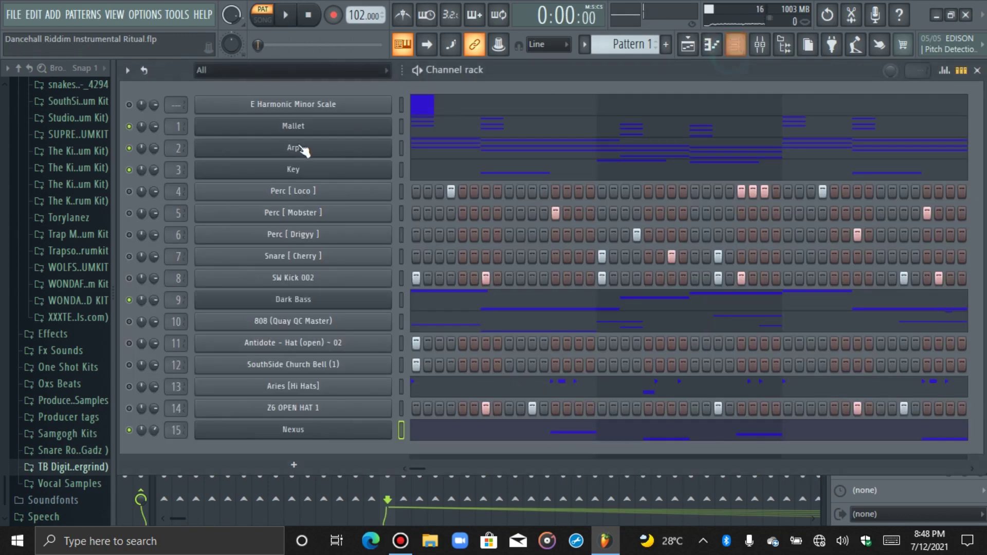
right_click(128, 128)
left_click(135, 135)
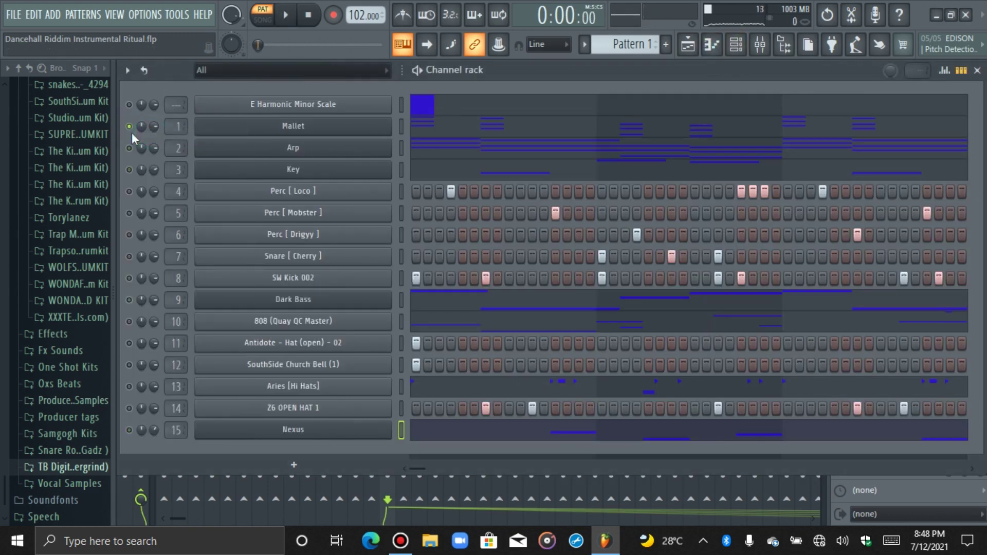
right_click(129, 127)
left_click(154, 134)
key("space")
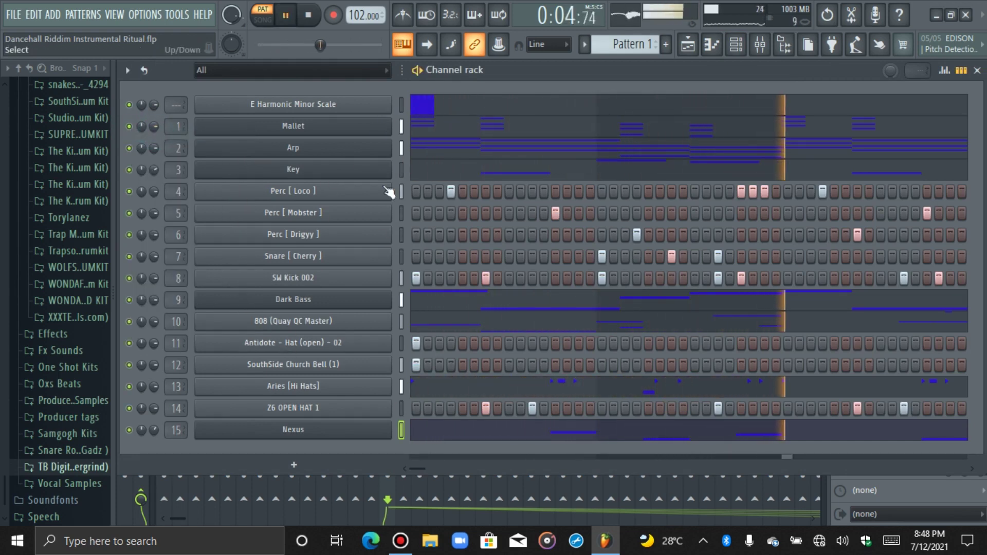
Step: Rename the Nexus channel as Piano
right_click(296, 431)
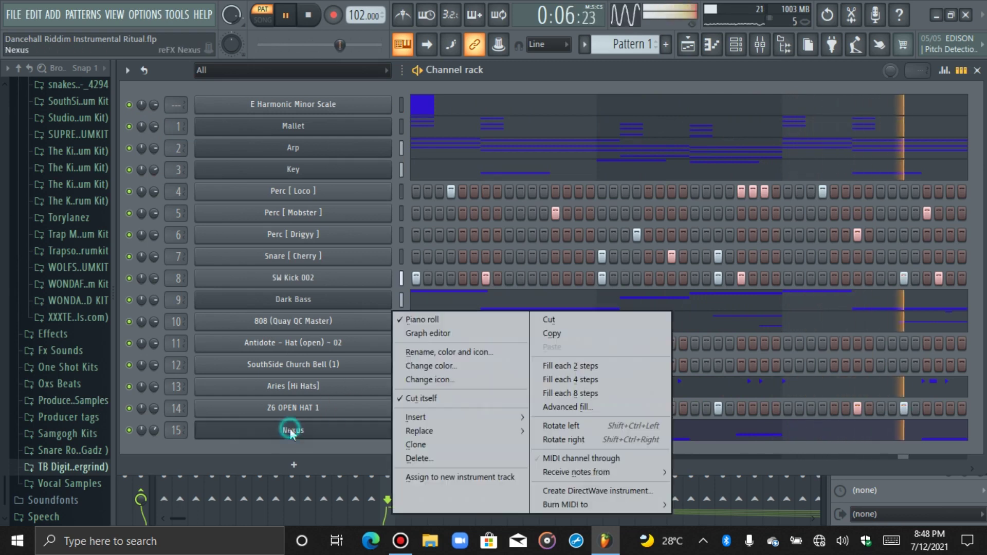
left_click(424, 351)
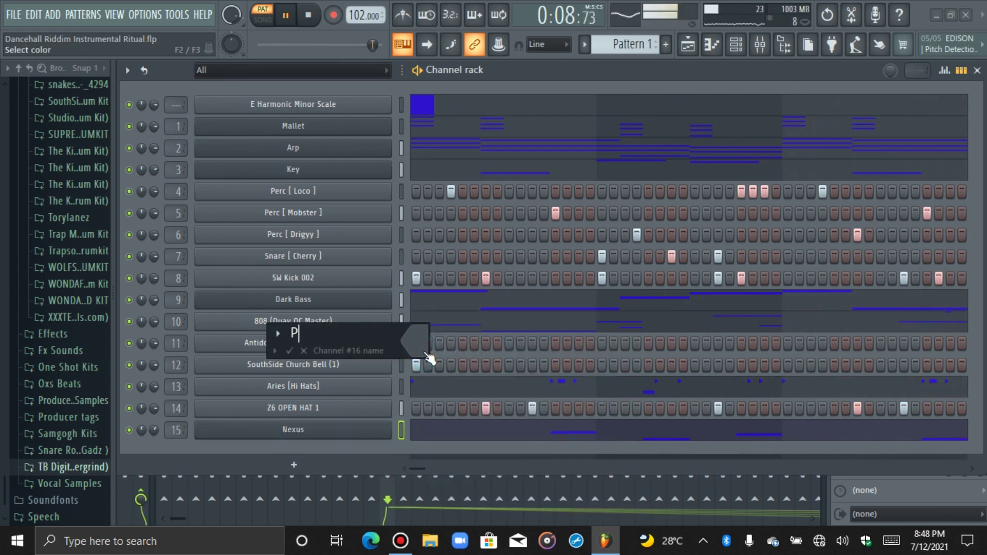
type("Piano")
key("Return")
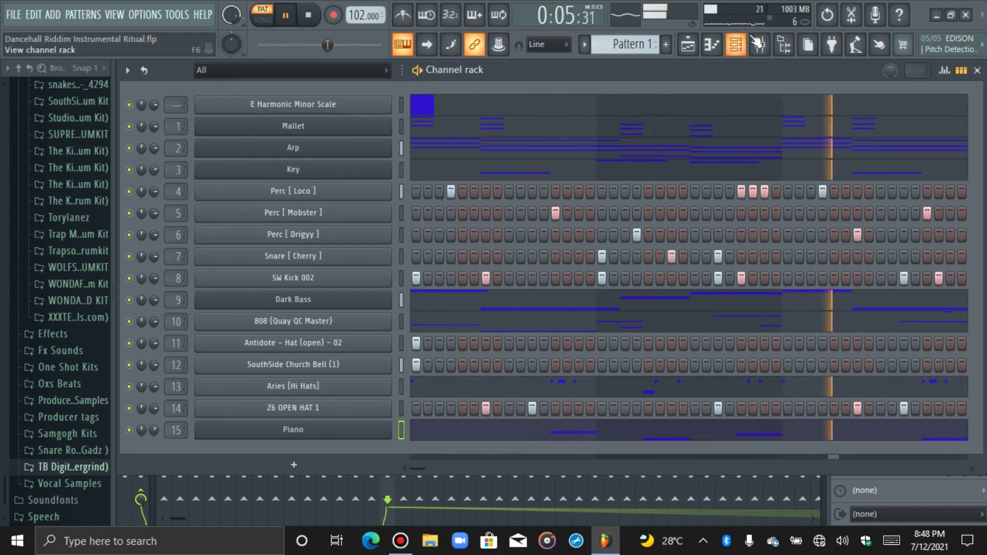
Step: Check the mixer, return to the channel rack and save the project under its existing name
left_click(760, 45)
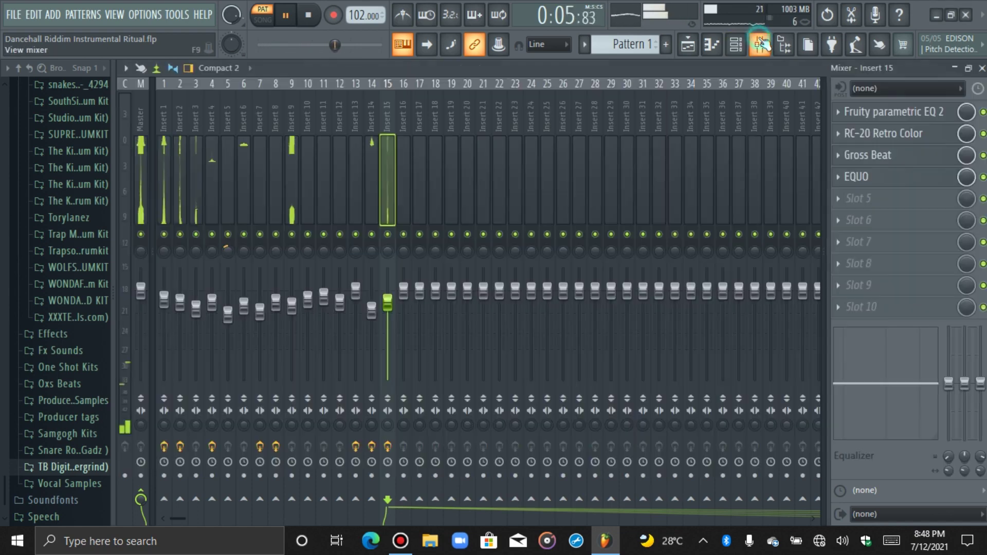
left_click(737, 47)
left_click(738, 49)
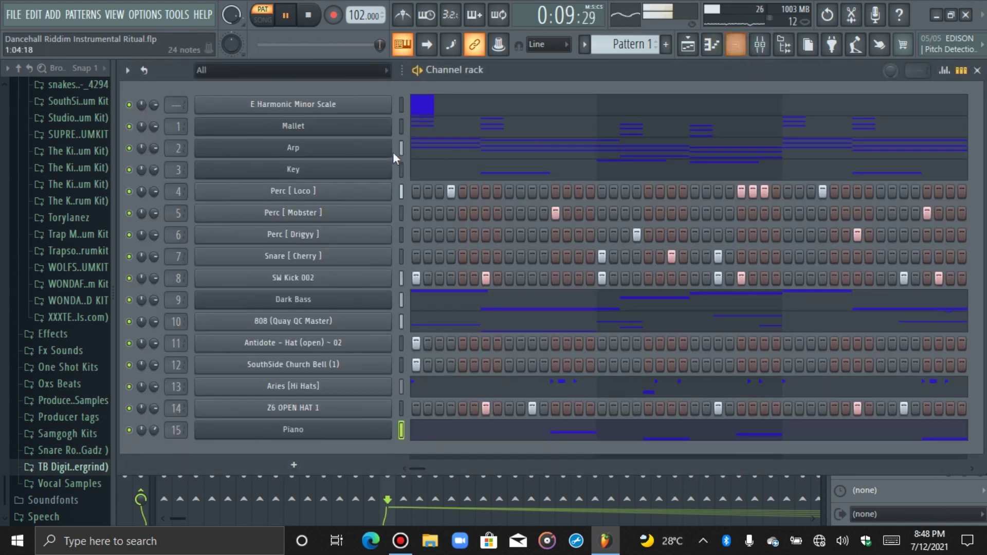
left_click(13, 14)
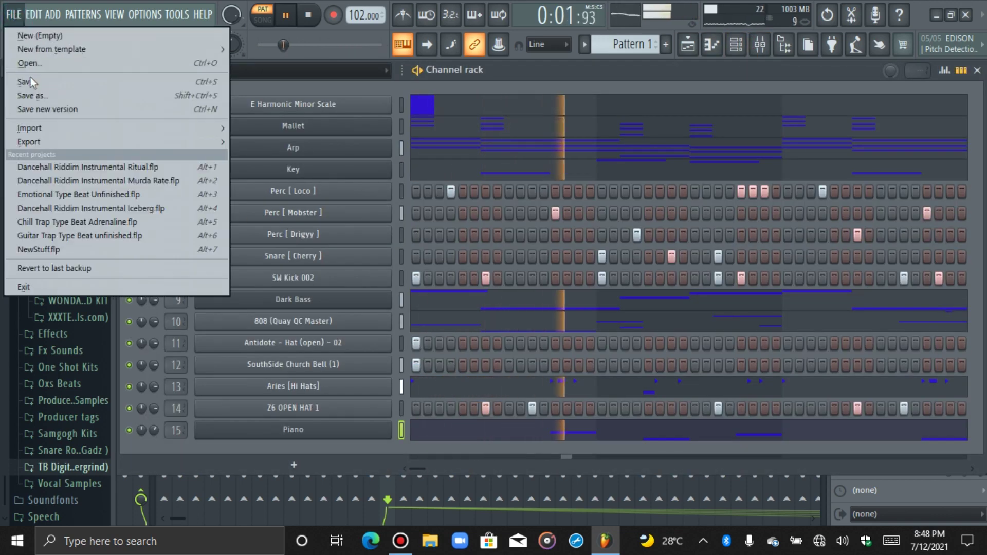
left_click(28, 82)
Step: Select all channels in the channel rack and stop the playback
double_click(402, 105)
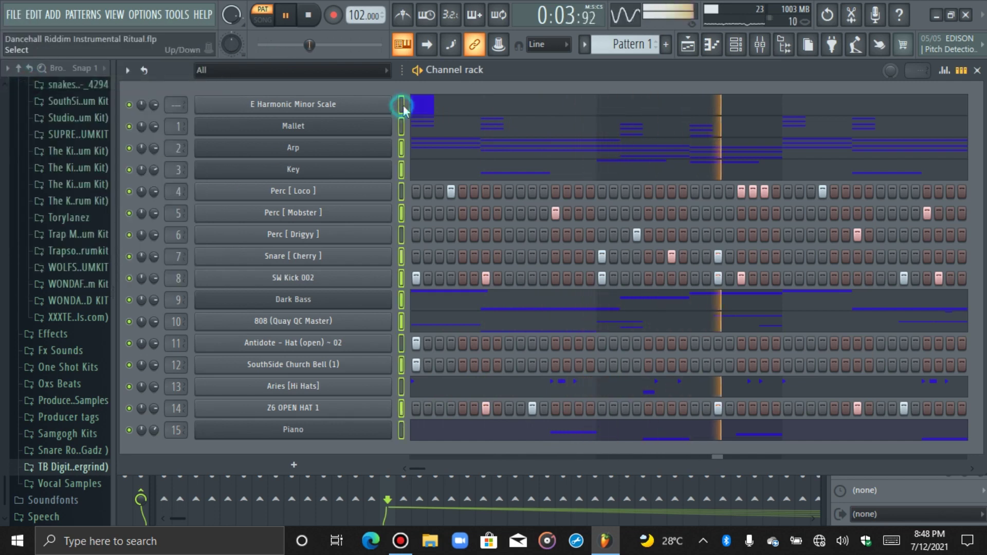
key("space")
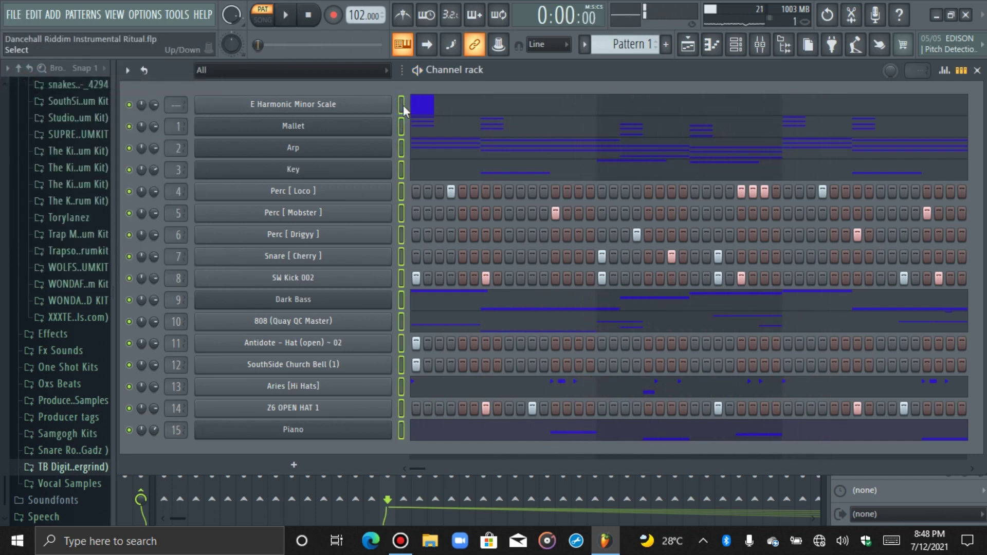